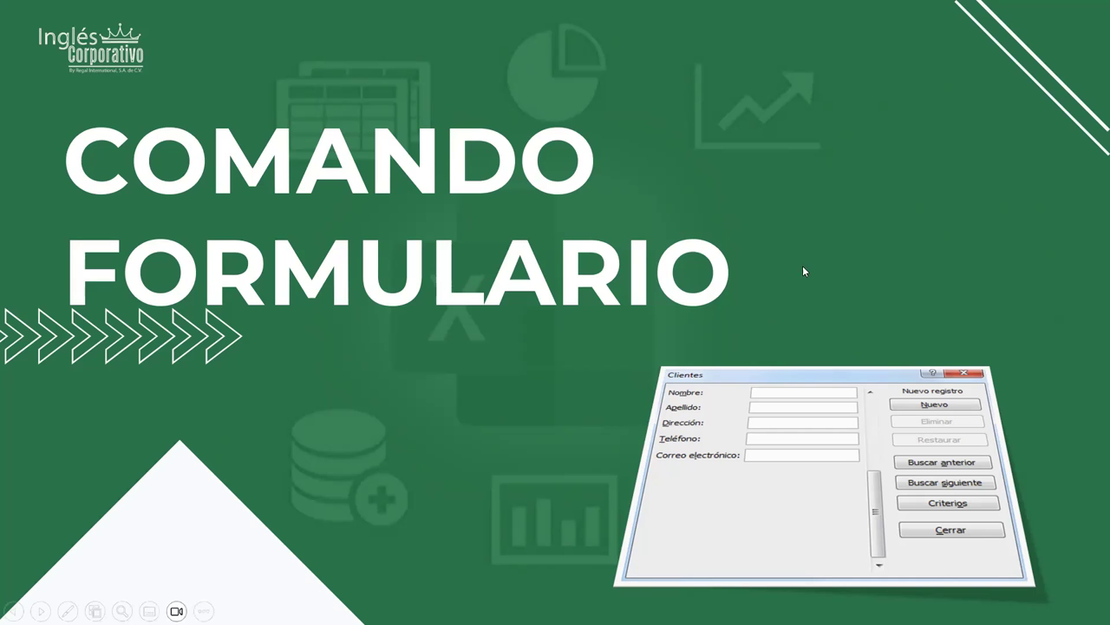
# Step: Advance the slideshow to the 'Agregar, modificar, buscar y eliminar filas' title slide
pyautogui.press('Right')
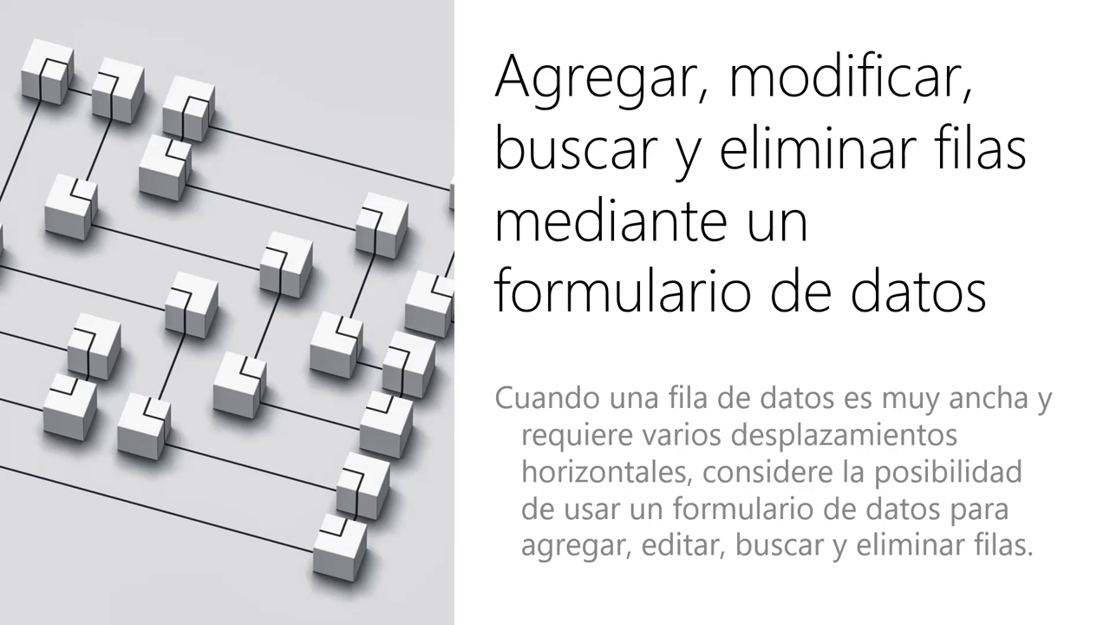
# Step: Return to the COMANDO FORMULARIO title slide, then move forward to the 'Use un formulario de datos' slide
pyautogui.click(749, 326)
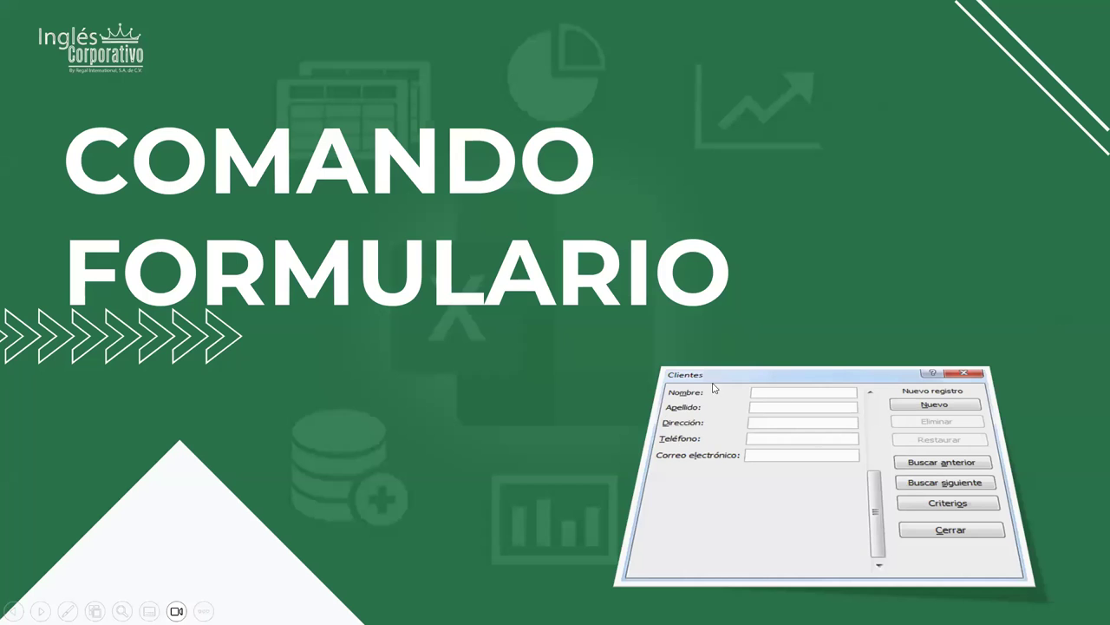
pyautogui.click(821, 458)
pyautogui.click(816, 458)
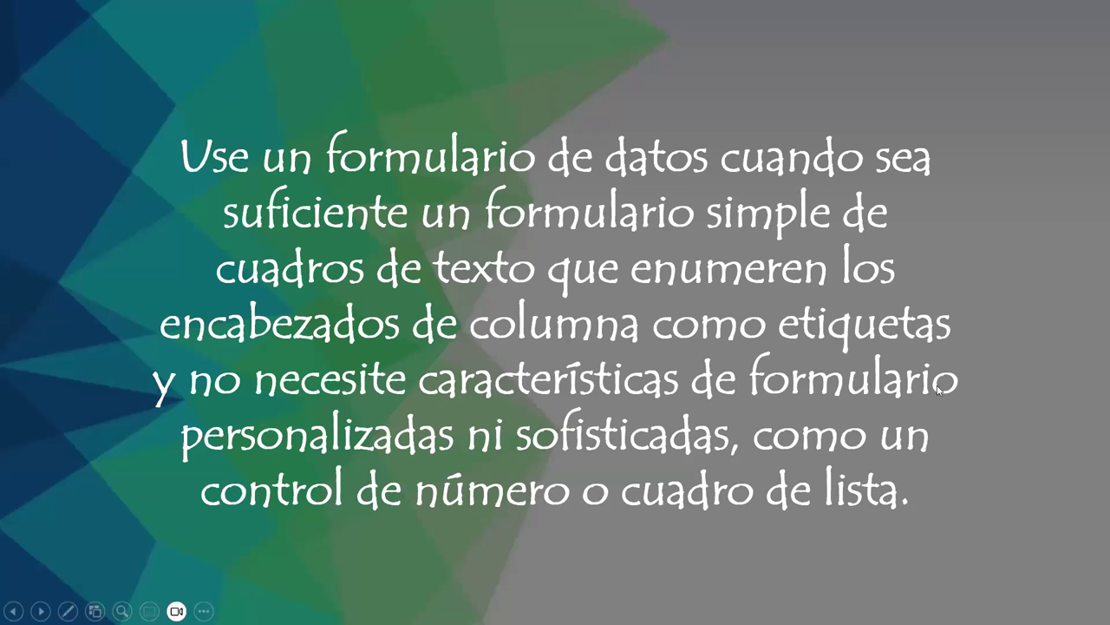
# Step: Advance to the slide showing the example Clientes data form screenshot
pyautogui.click(734, 300)
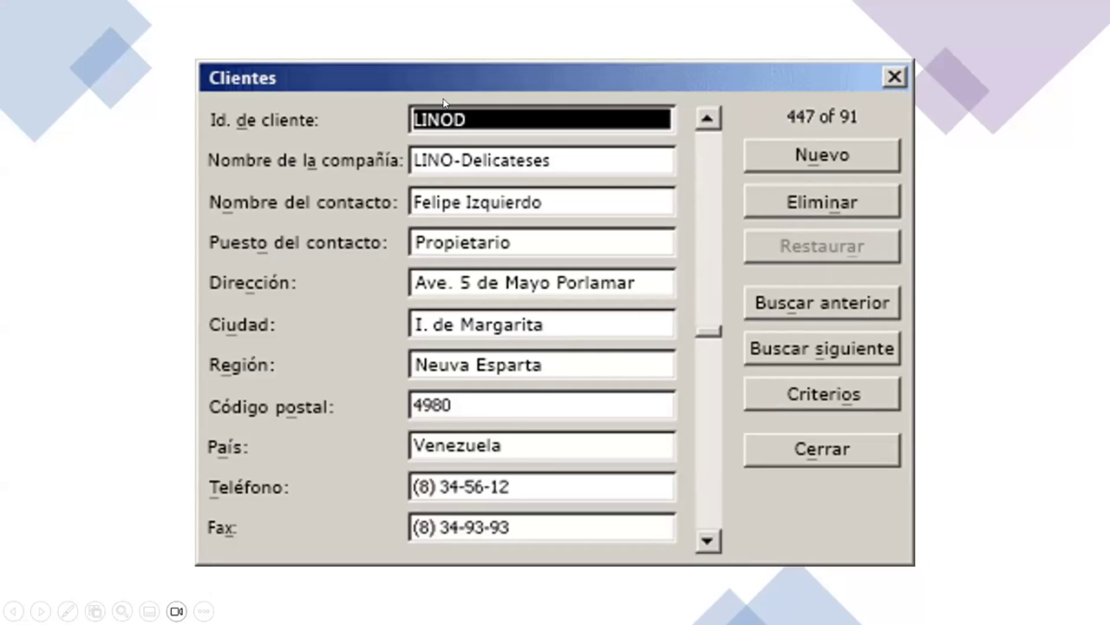
# Step: Switch between the Clientes form example and the text slide, ending on 'Microsoft Excel puede generar'
pyautogui.click(655, 295)
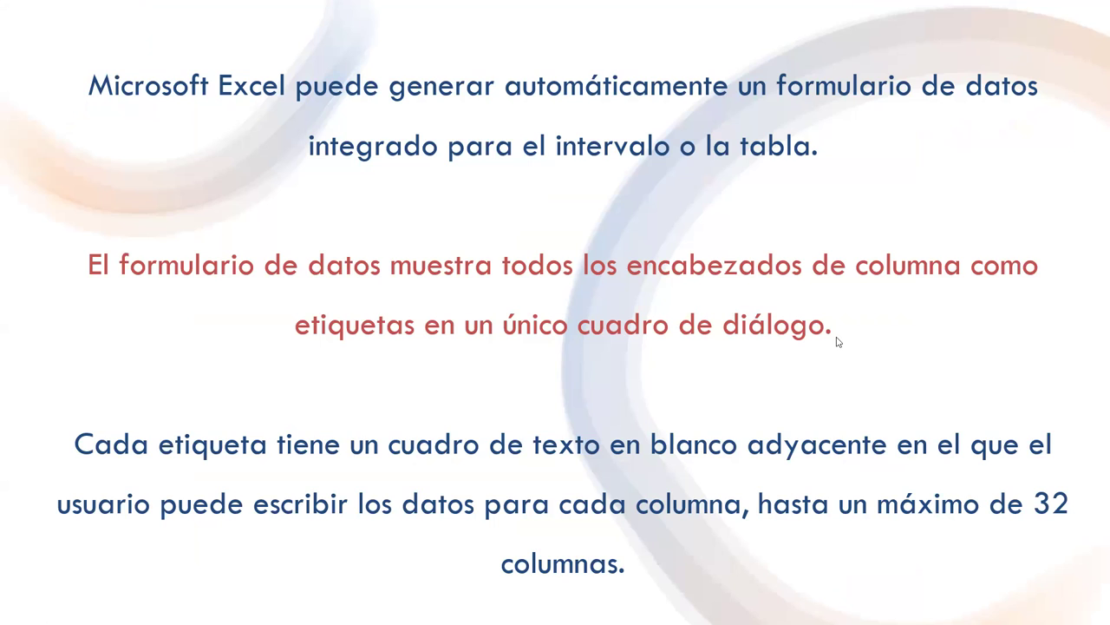
pyautogui.click(837, 342)
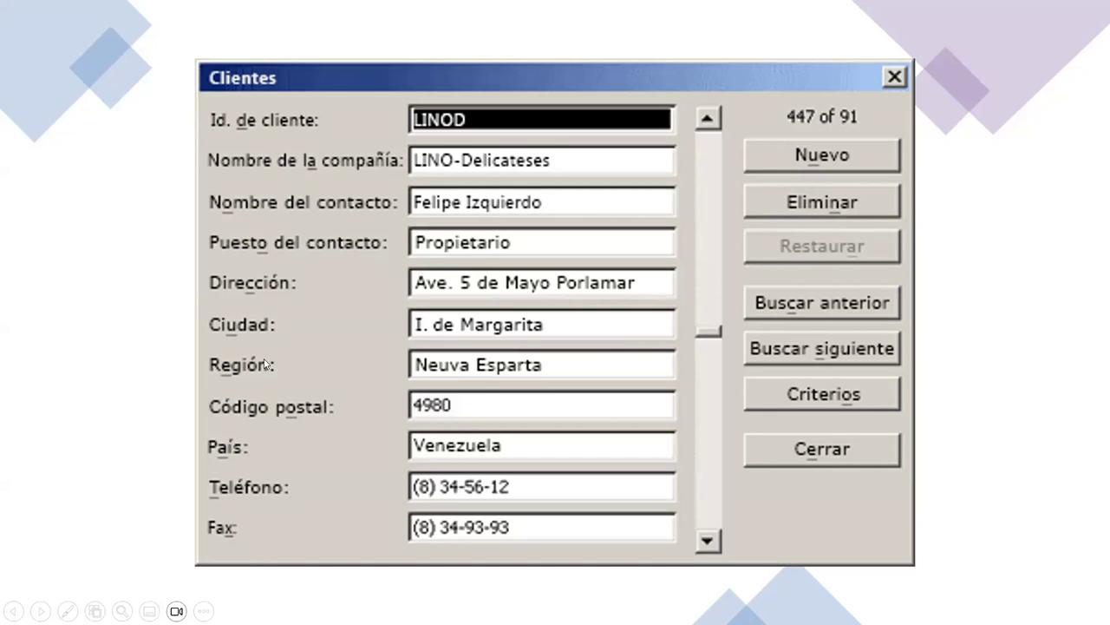
pyautogui.click(280, 423)
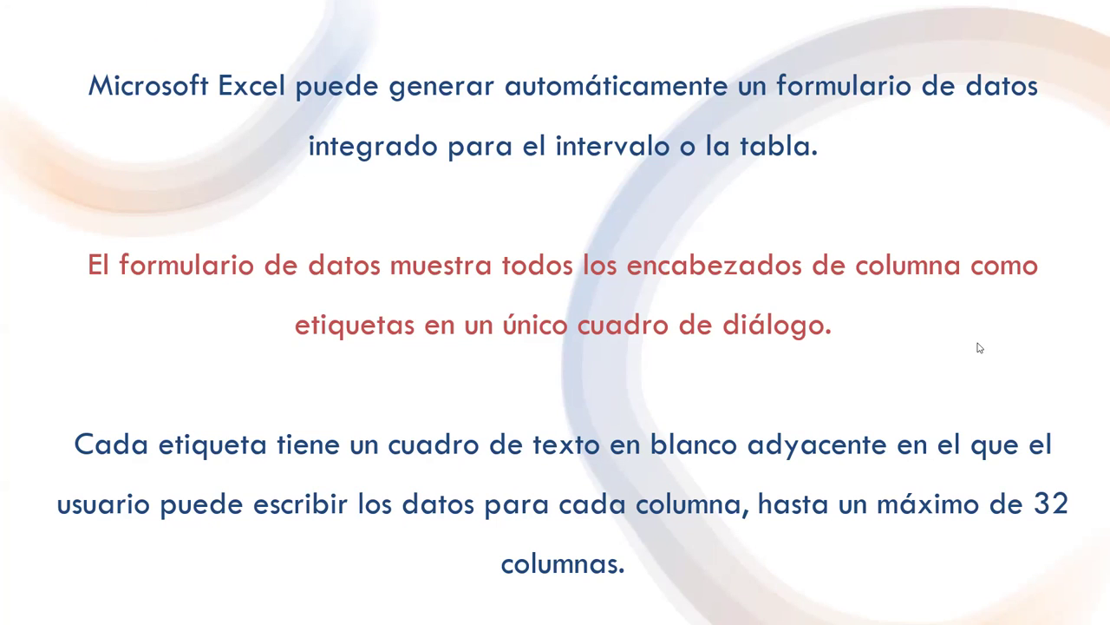
pyautogui.click(561, 369)
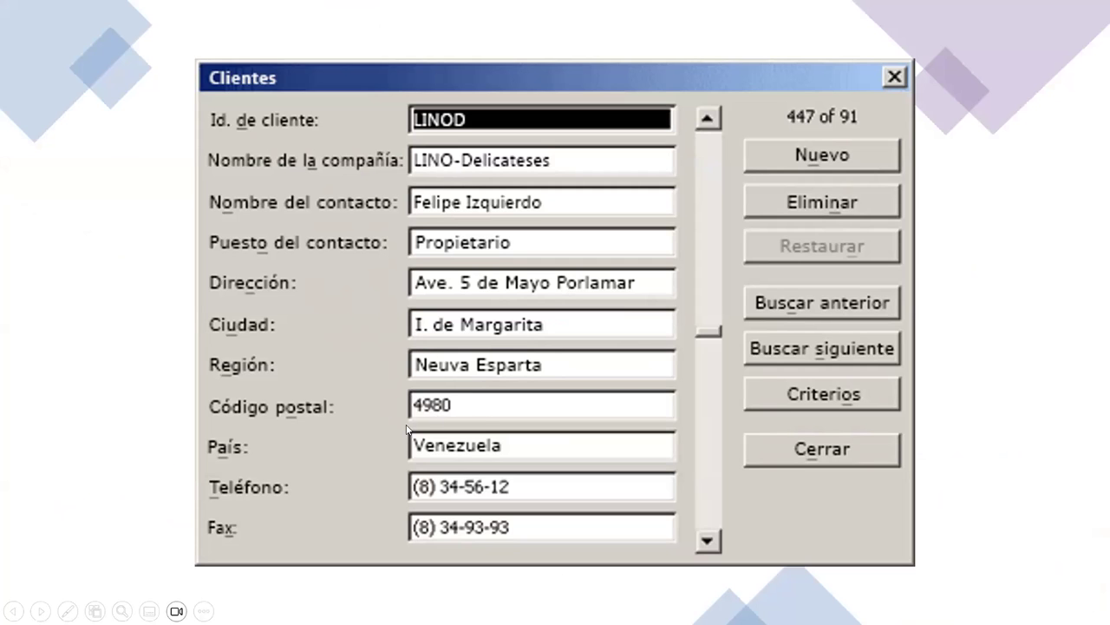
pyautogui.click(375, 439)
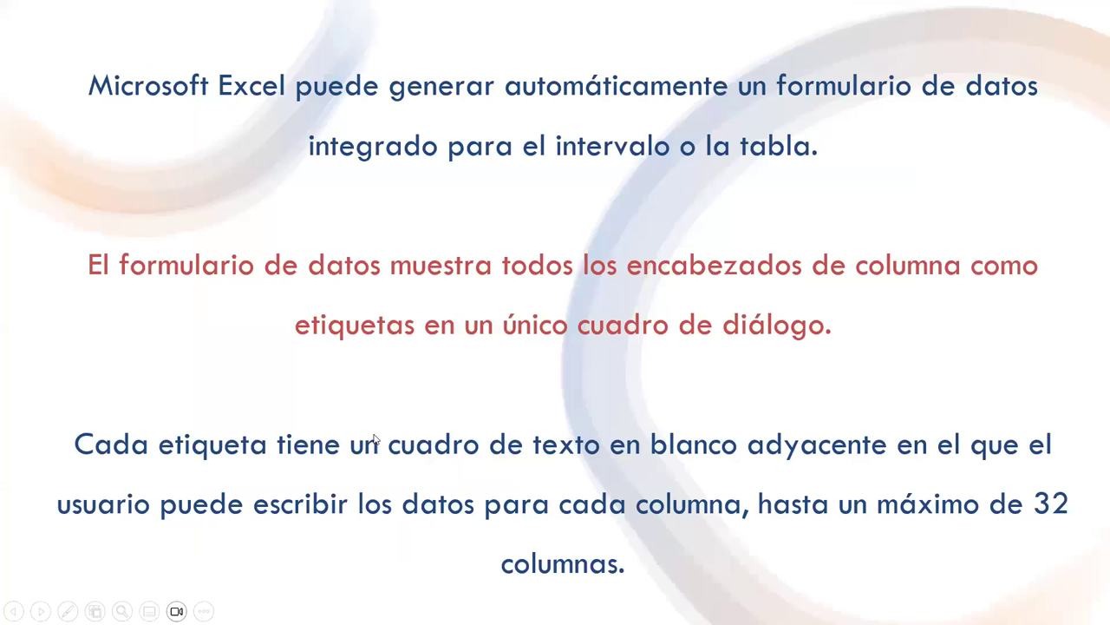
# Step: Advance to the 'En un formulario de datos, puede agregar nuevas filas' slide
pyautogui.click(395, 419)
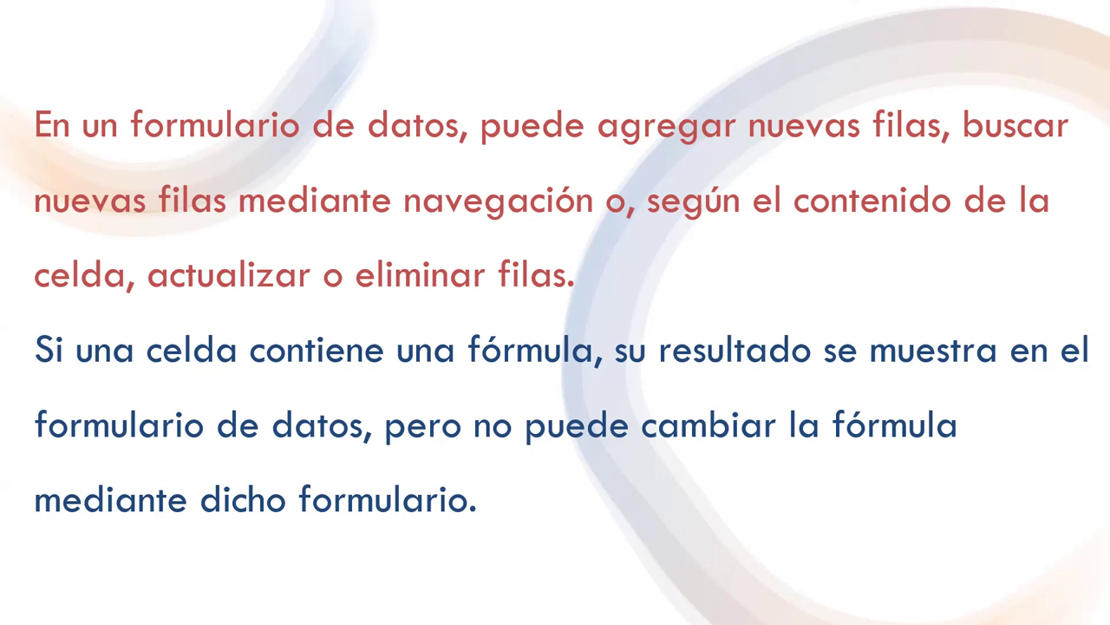
# Step: Advance the slideshow toward the EJEMPLOS section slide
pyautogui.click(664, 288)
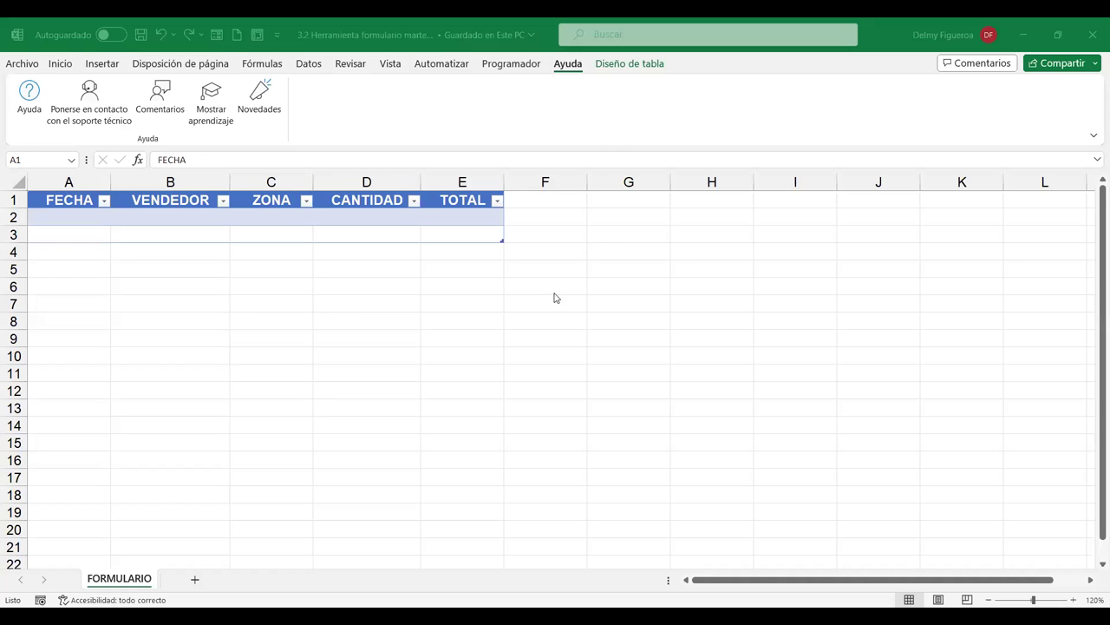
pyautogui.click(340, 300)
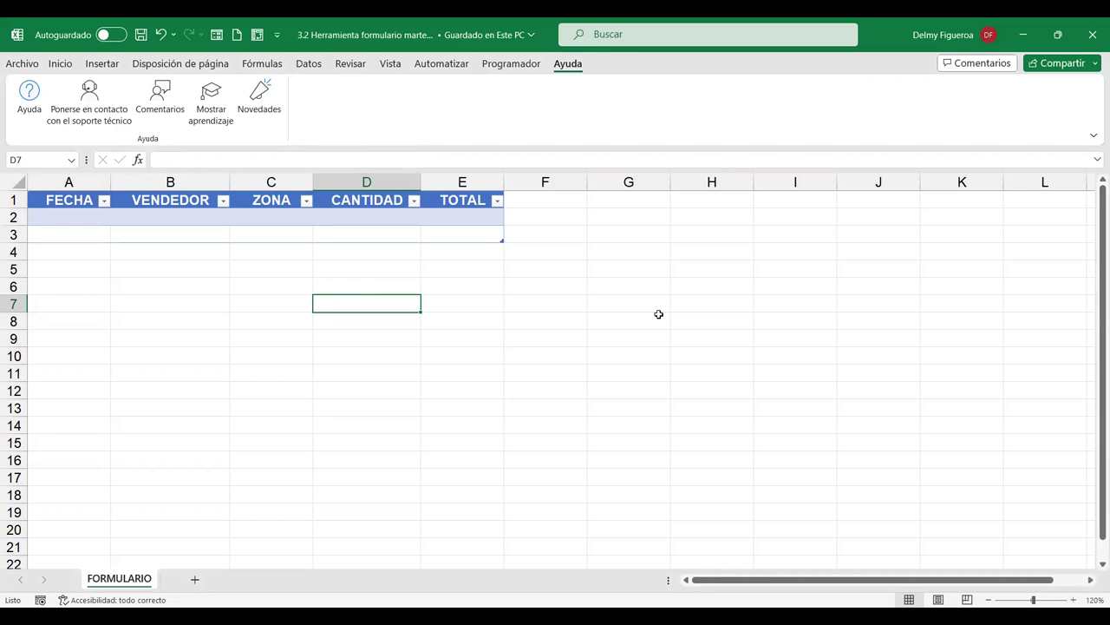
pyautogui.click(64, 214)
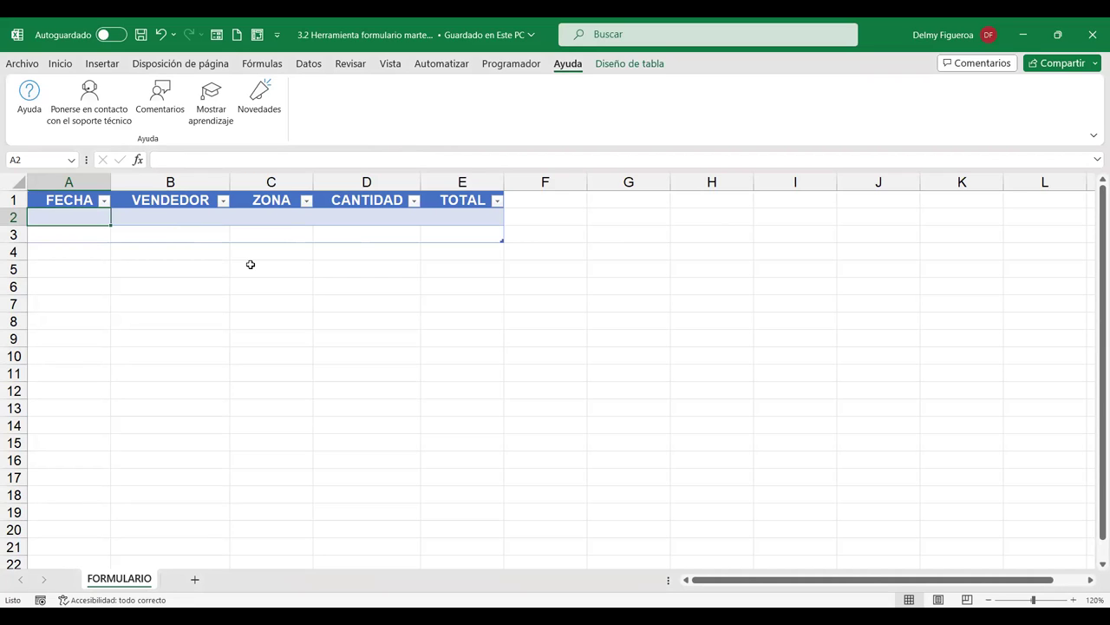
# Step: Enter row 2: date 2/1/2019, the salesperson's name, zone Oriente, quantity 20, total 100
pyautogui.write('2/1/2019')
pyautogui.press('Tab')
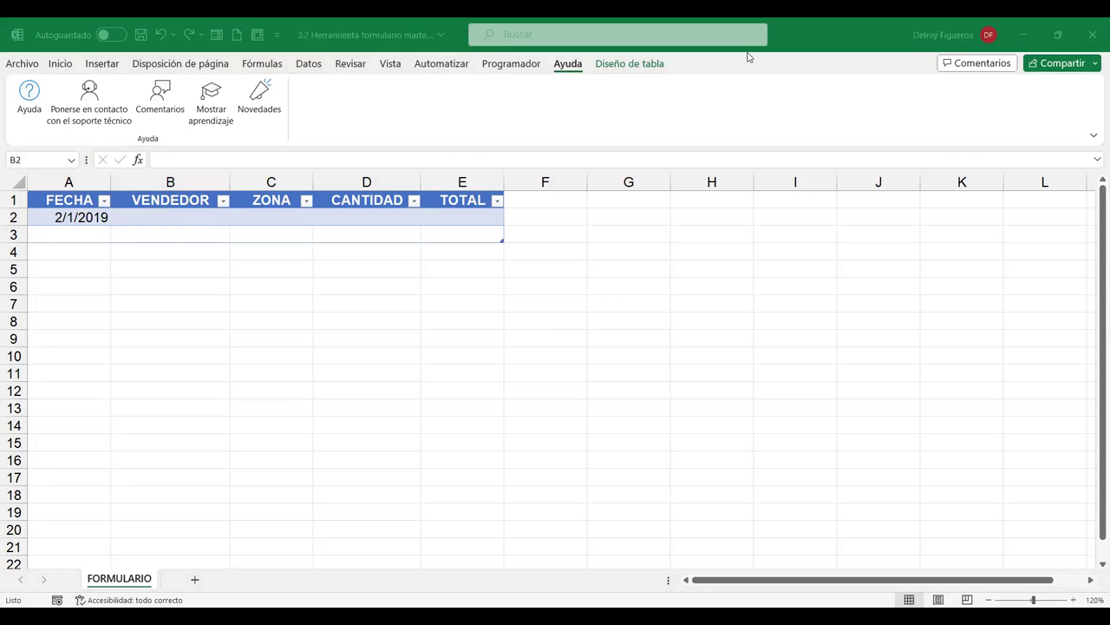
pyautogui.click(164, 214)
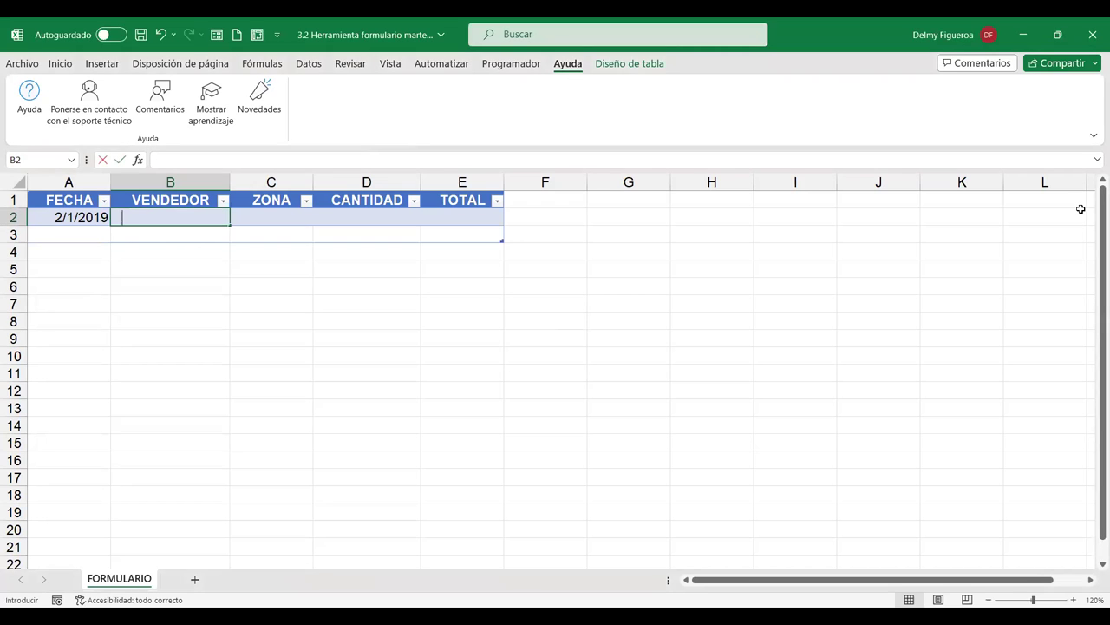
pyautogui.press('Tab')
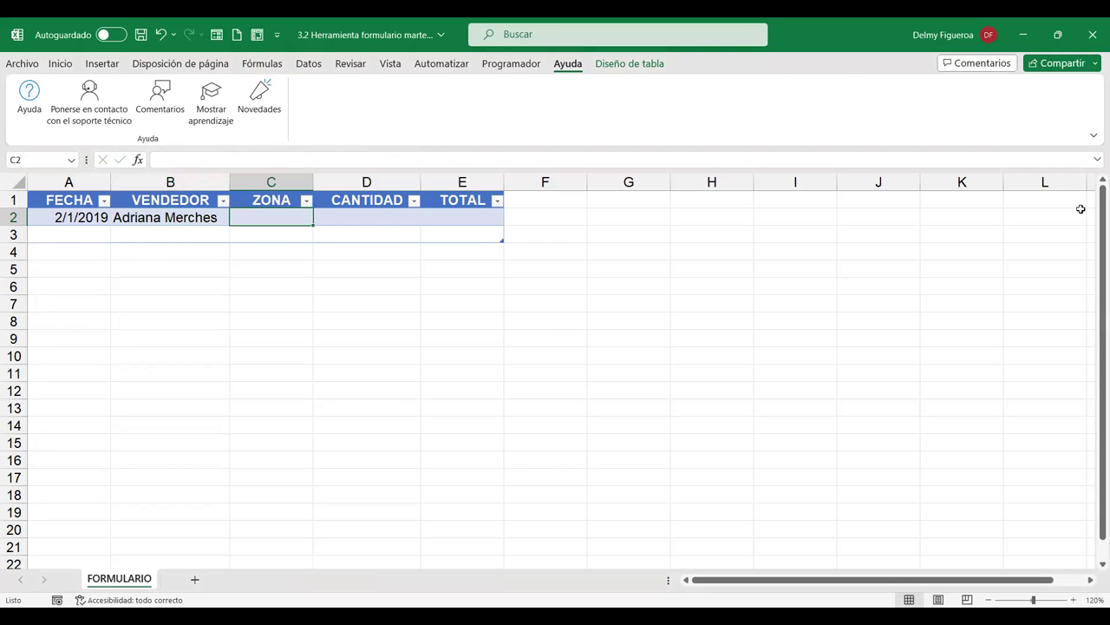
pyautogui.write('Oriente')
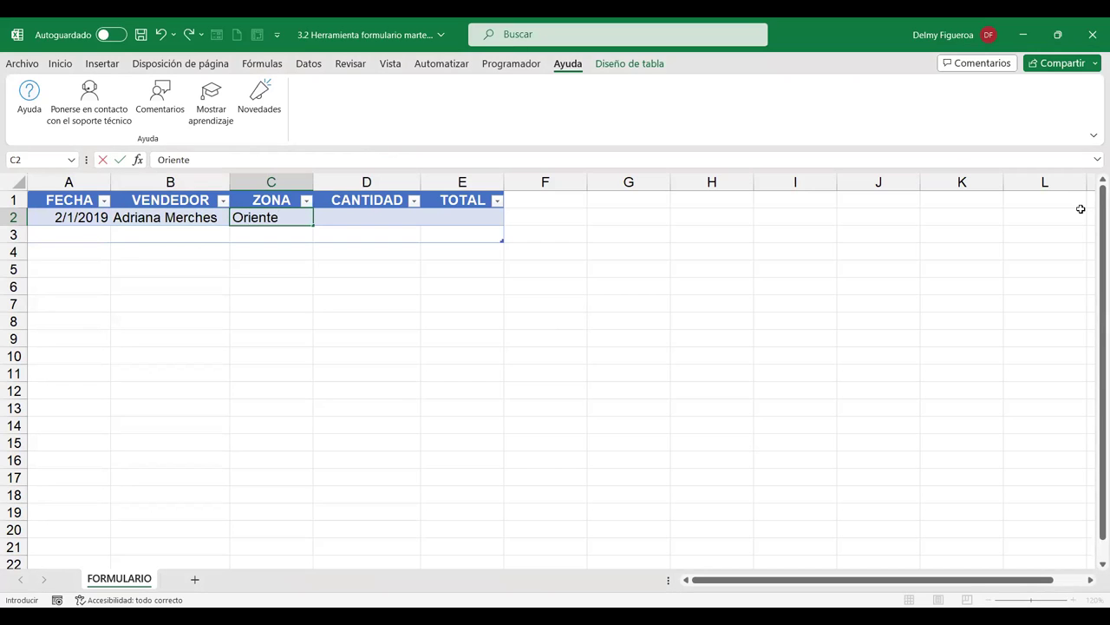
pyautogui.press('Tab')
pyautogui.write('20')
pyautogui.press('Tab')
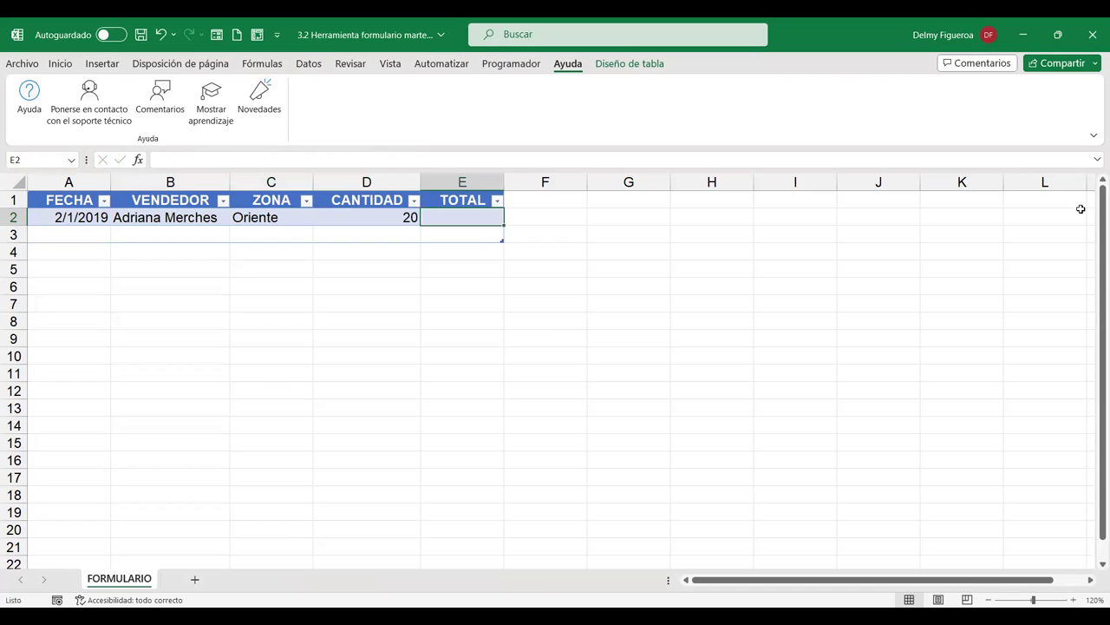
pyautogui.write('100')
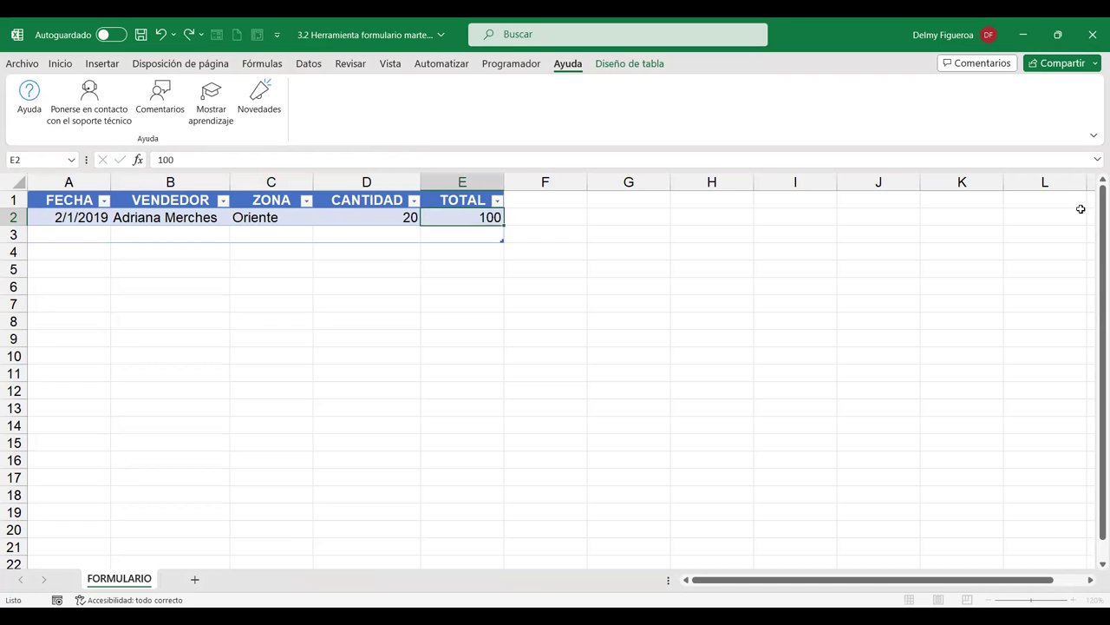
pyautogui.press('Return')
pyautogui.press('Left')
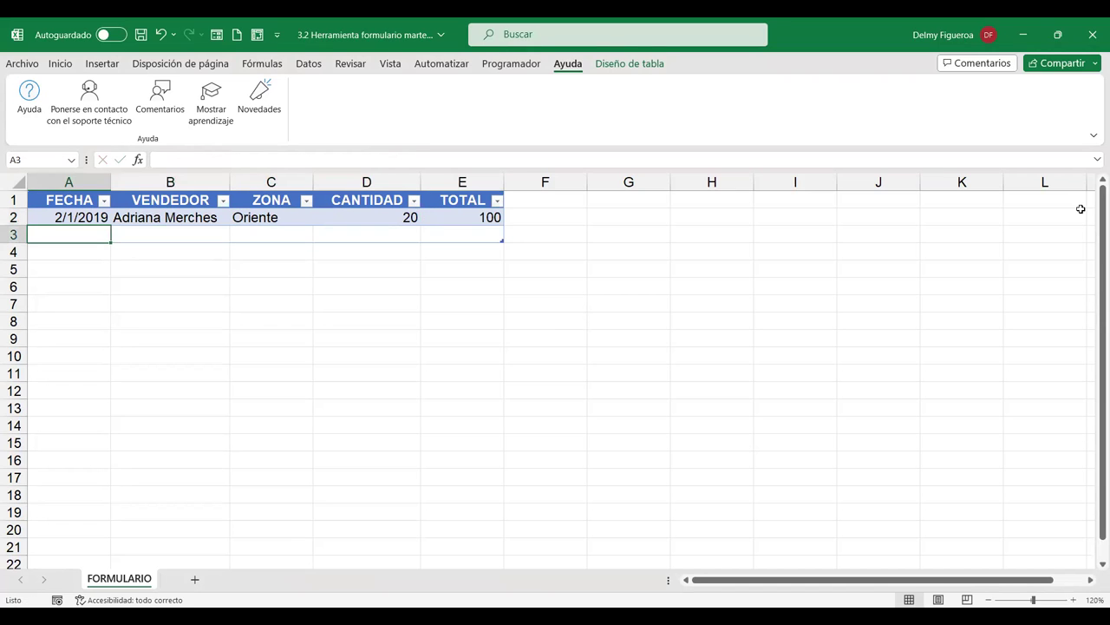
# Step: Enter the 3/1/2019 record: a salesperson's name, zone Centro, quantity 55, total 850
pyautogui.write('3/1/2019')
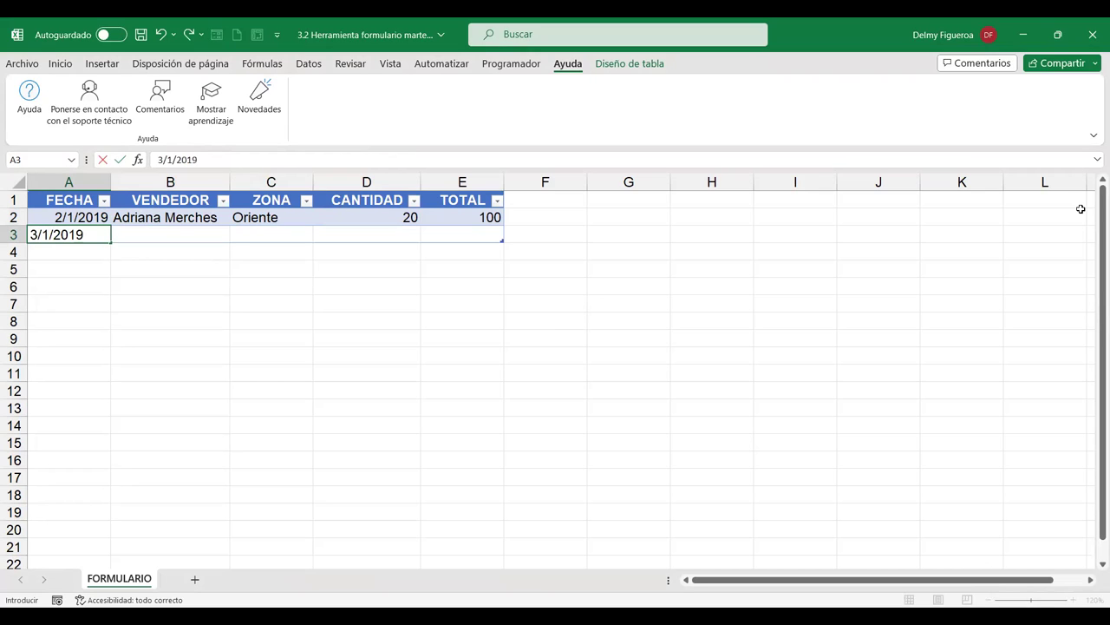
pyautogui.press('Tab')
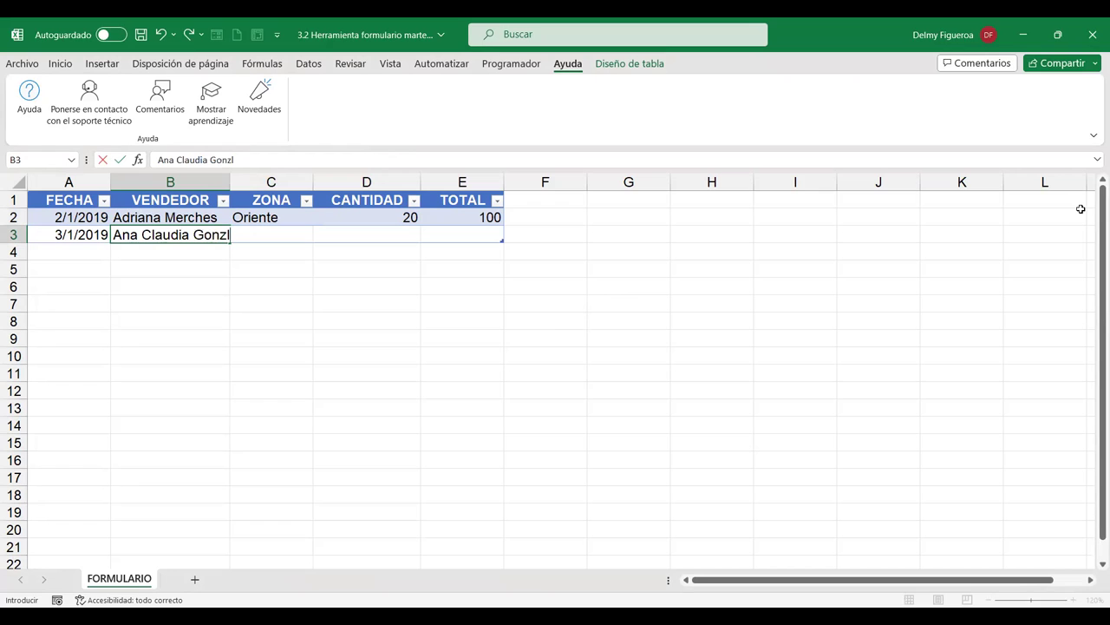
pyautogui.press('Tab')
pyautogui.write('Centro')
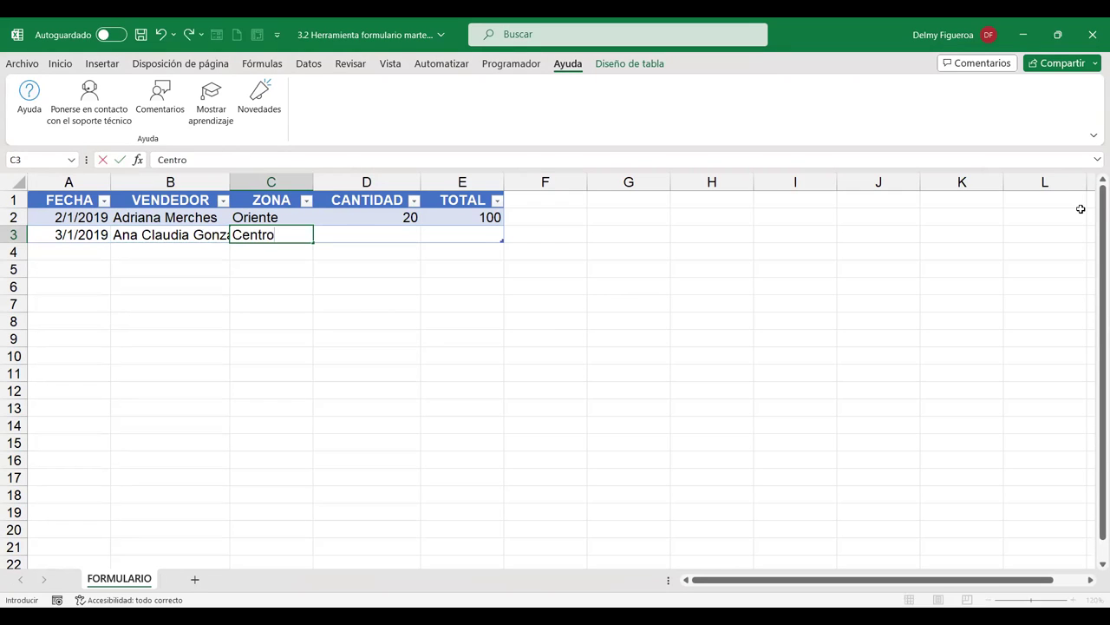
pyautogui.press('Tab')
pyautogui.write('55')
pyautogui.press('Tab')
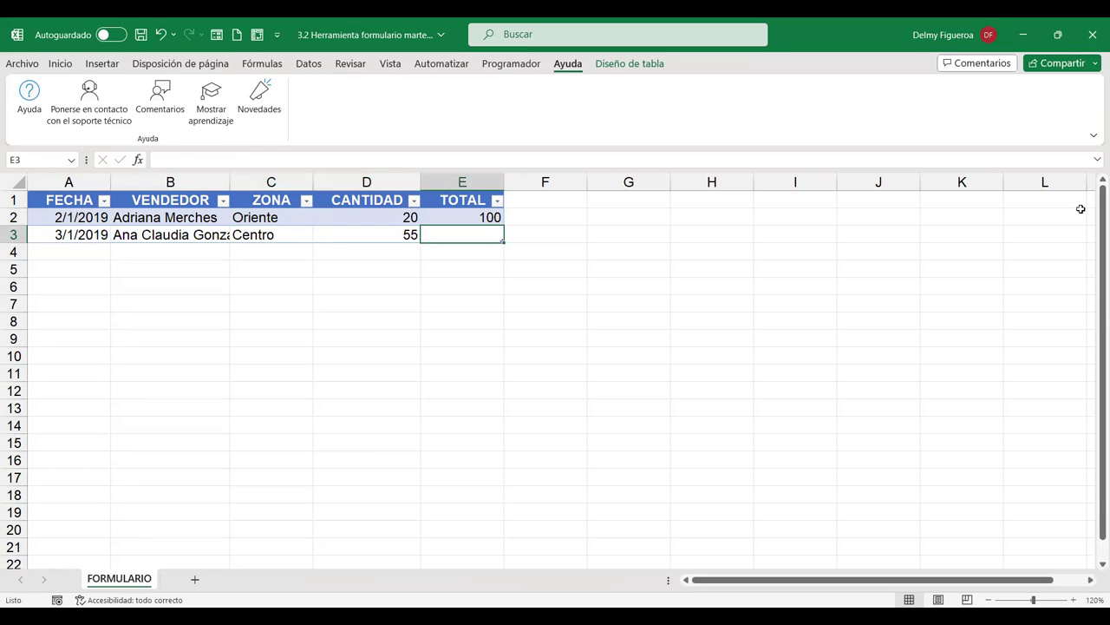
pyautogui.write('850')
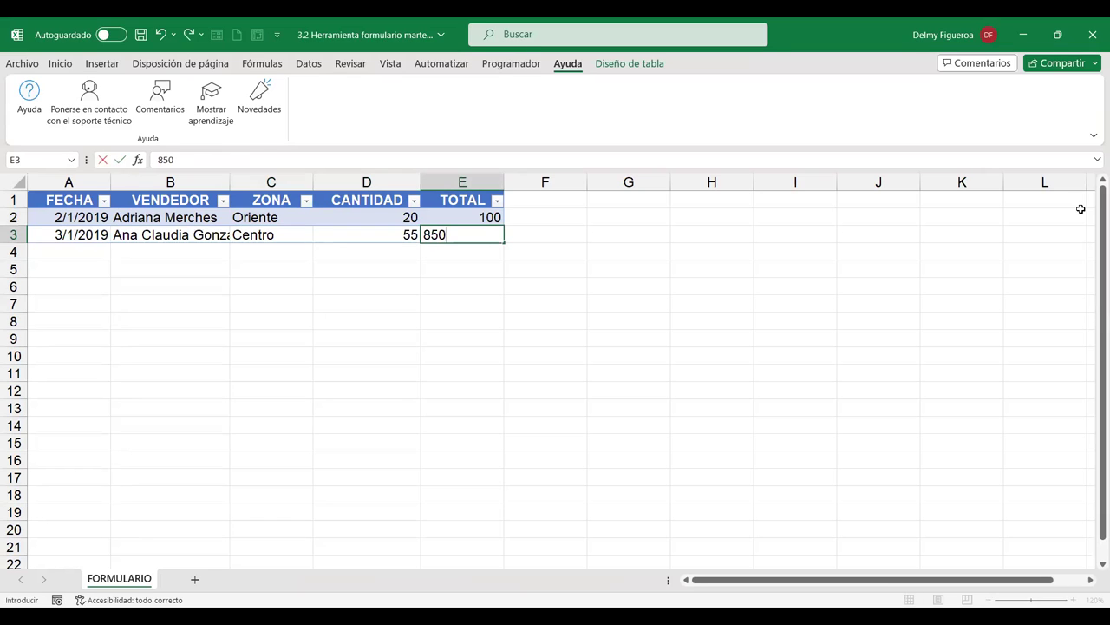
pyautogui.press('Return')
# Step: Add the 4/1/2019 record: a salesperson's name, zone Occidente, quantity 70, total 400
pyautogui.write('4/1/2019')
pyautogui.press('Tab')
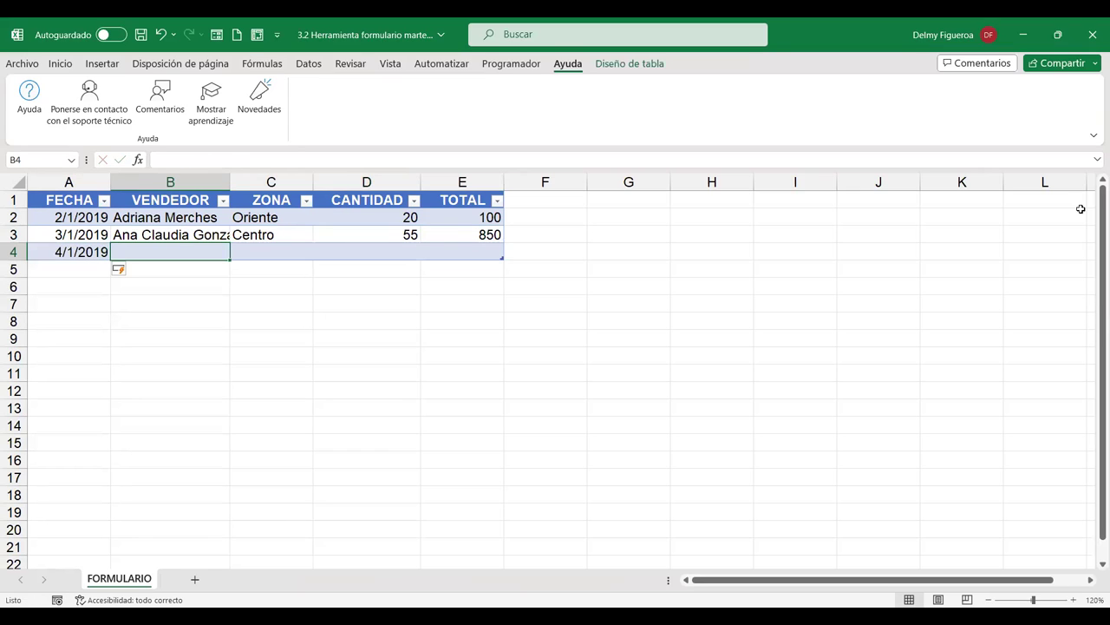
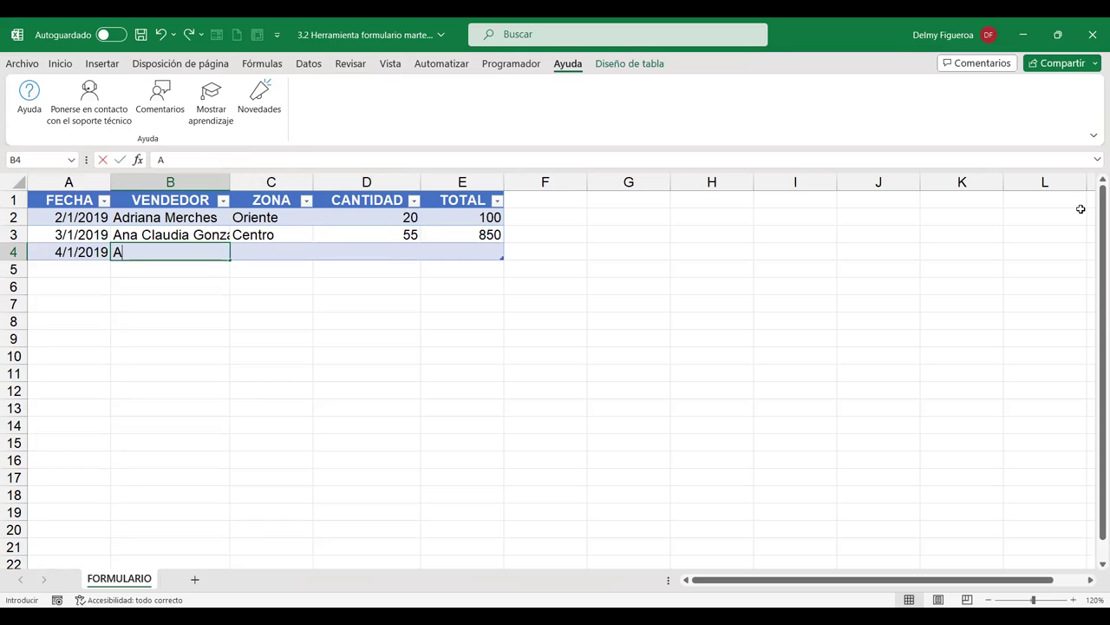
pyautogui.press('Tab')
pyautogui.write('Ocid')
pyautogui.press('BackSpace')
pyautogui.press('BackSpace')
pyautogui.press('BackSpace')
pyautogui.write('idente')
pyautogui.press('Tab')
pyautogui.write('70')
pyautogui.press('Tab')
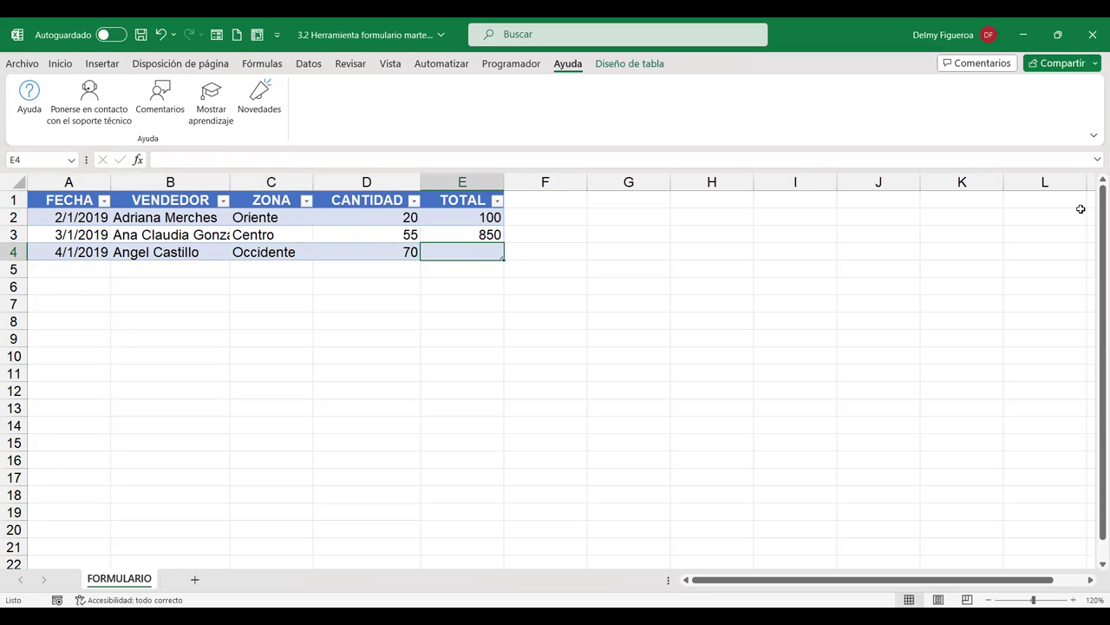
pyautogui.write('400')
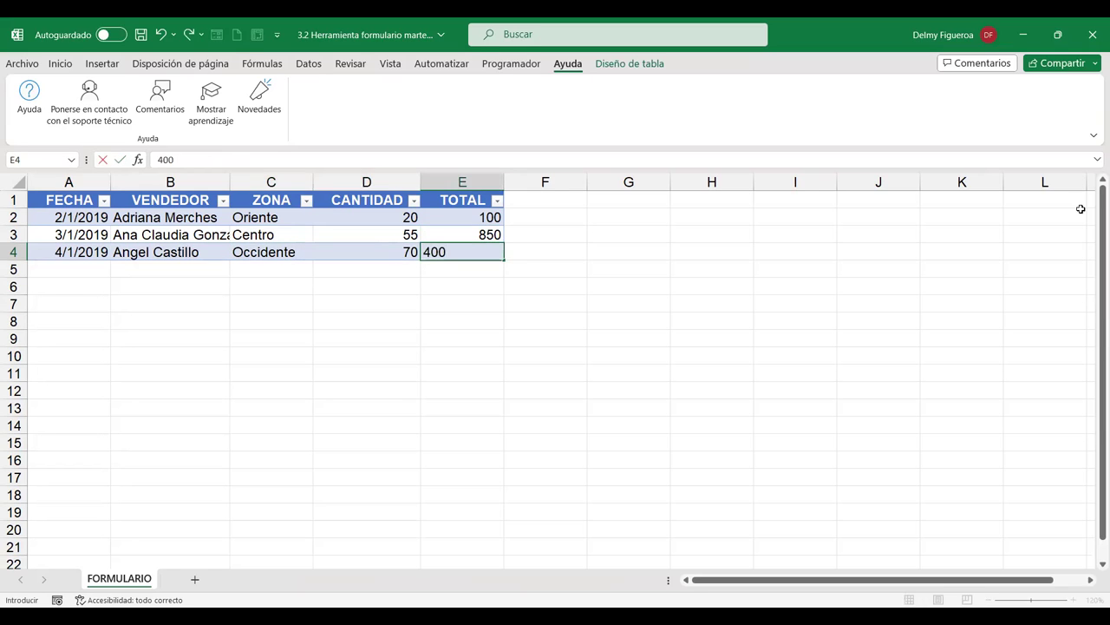
pyautogui.press('Return')
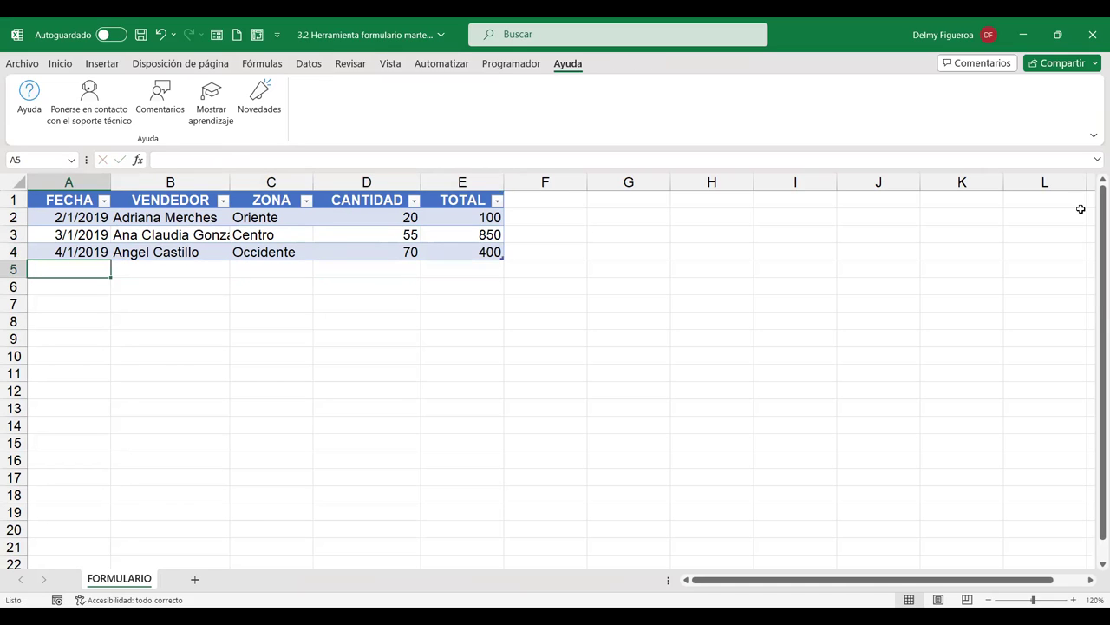
# Step: Add the 5/1/2020 record: a salesperson's name, zone Centro, quantity 60, total 700
pyautogui.write('5/1/2020')
pyautogui.press('Tab')
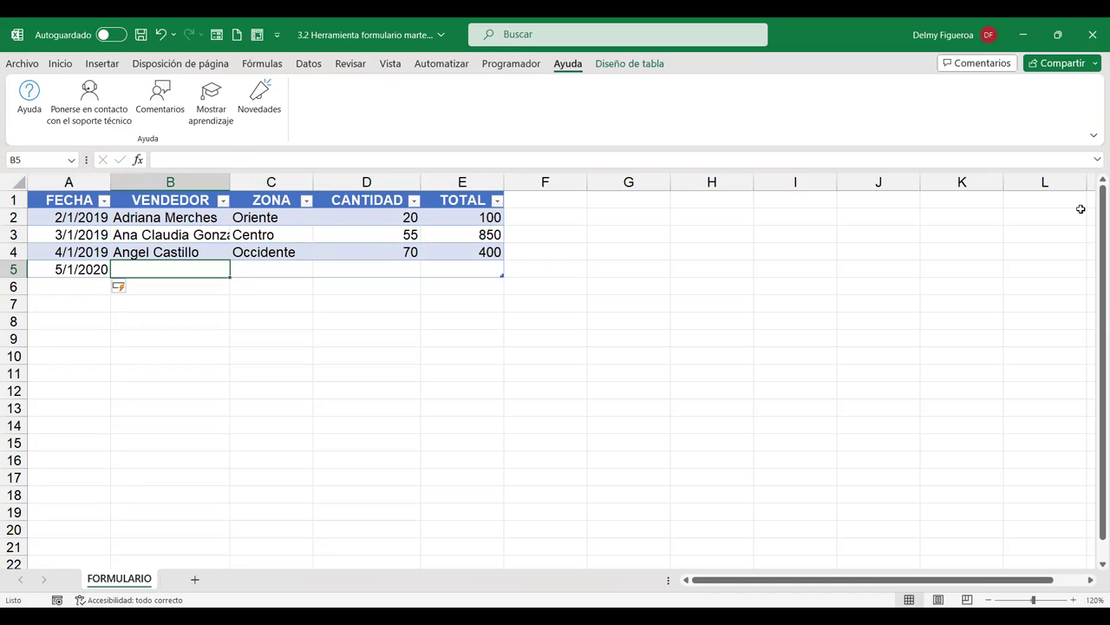
pyautogui.press('Tab')
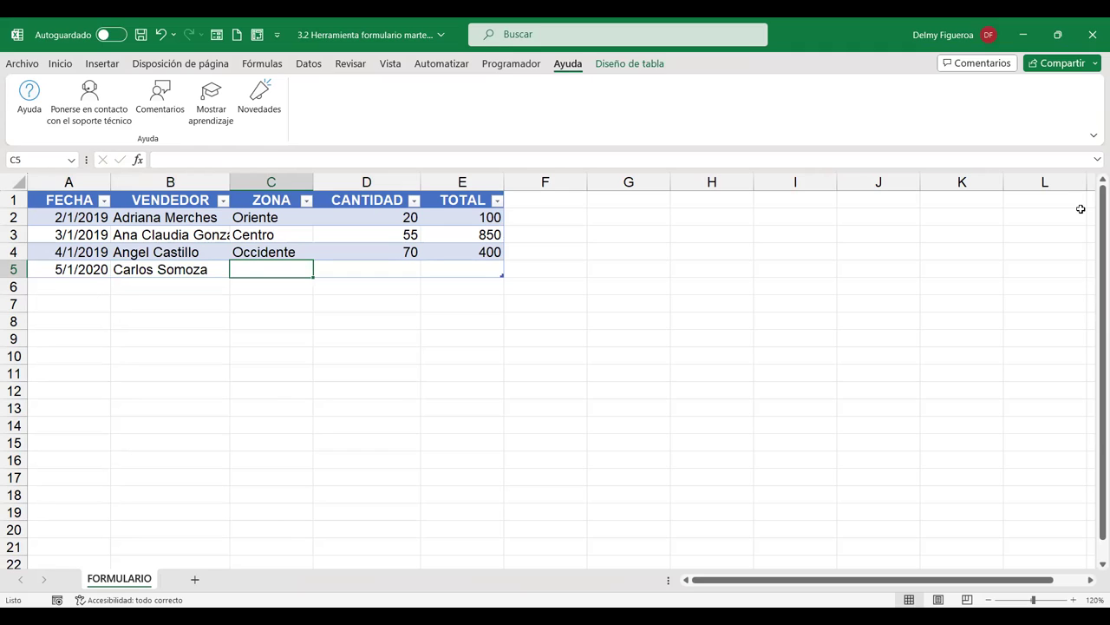
pyautogui.write('Centro')
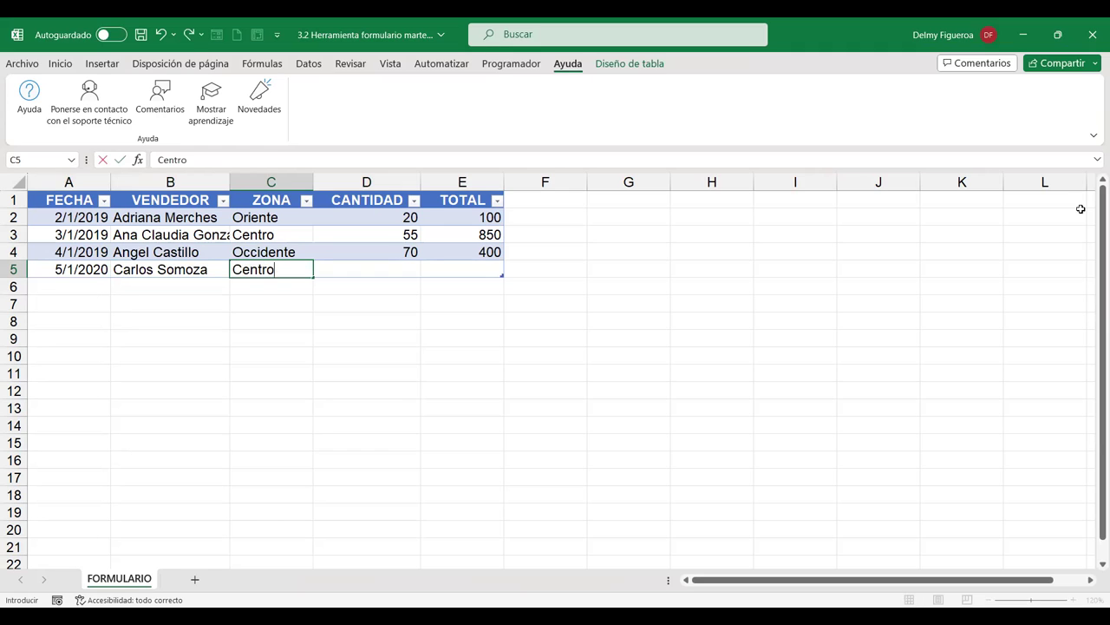
pyautogui.press('Tab')
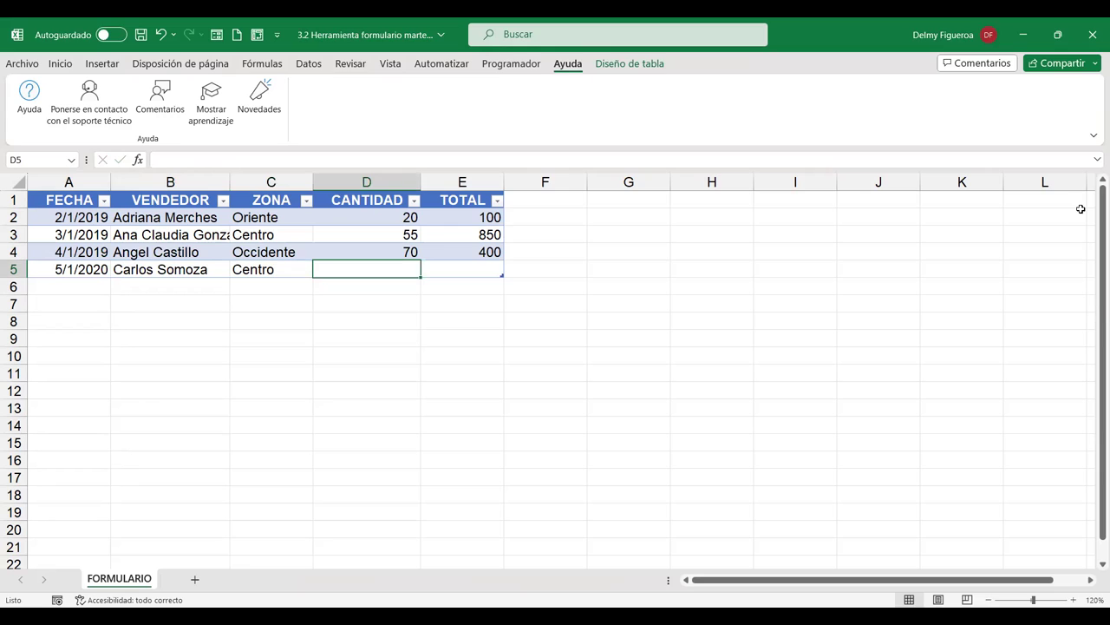
pyautogui.write('60')
pyautogui.press('Tab')
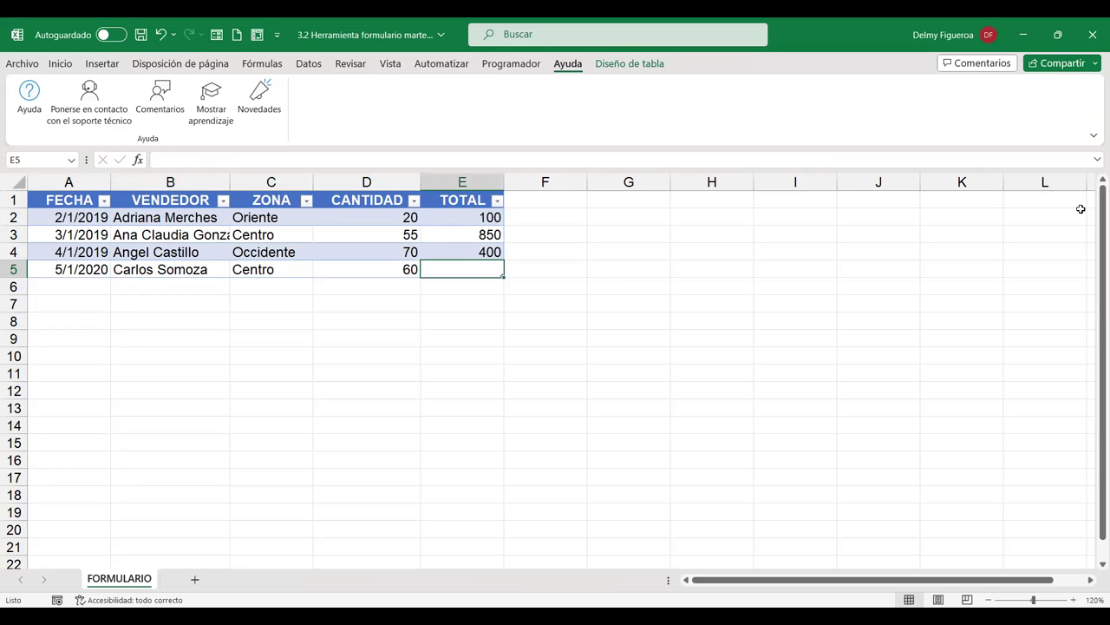
pyautogui.write('700')
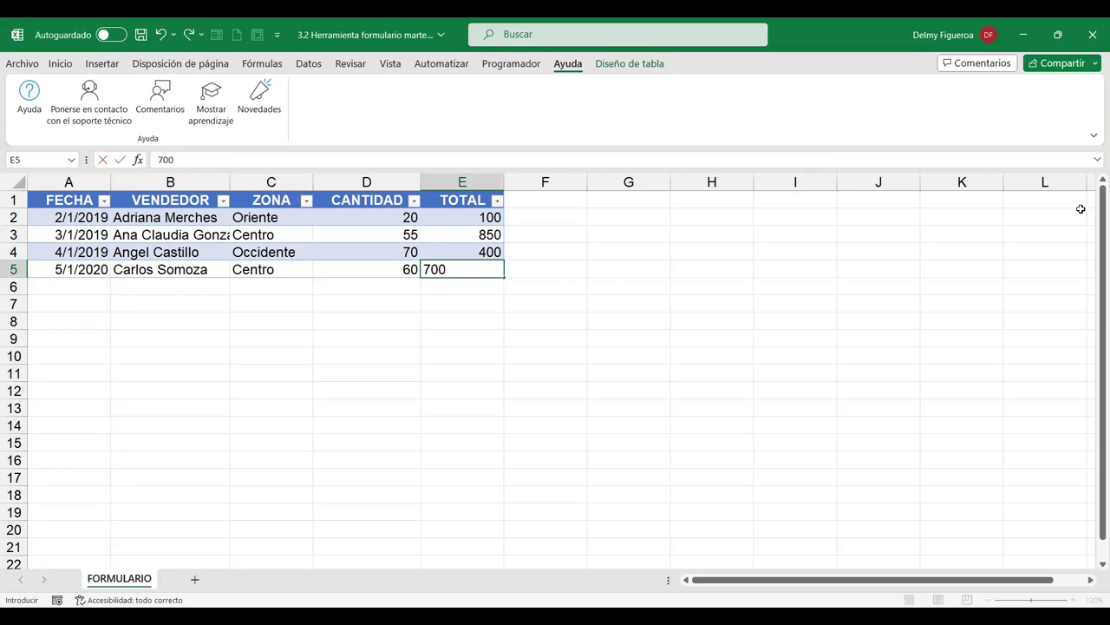
pyautogui.hotkey('shift', 'Tab')
pyautogui.hotkey('shift', 'Tab')
pyautogui.hotkey('shift', 'Tab')
pyautogui.hotkey('shift', 'Tab')
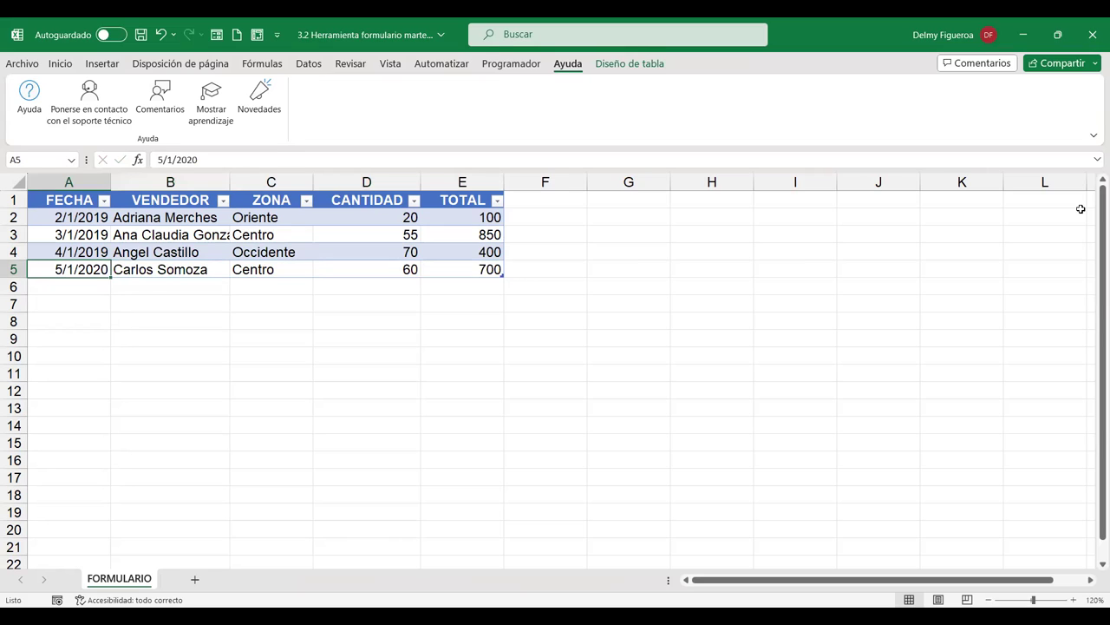
pyautogui.press('Return')
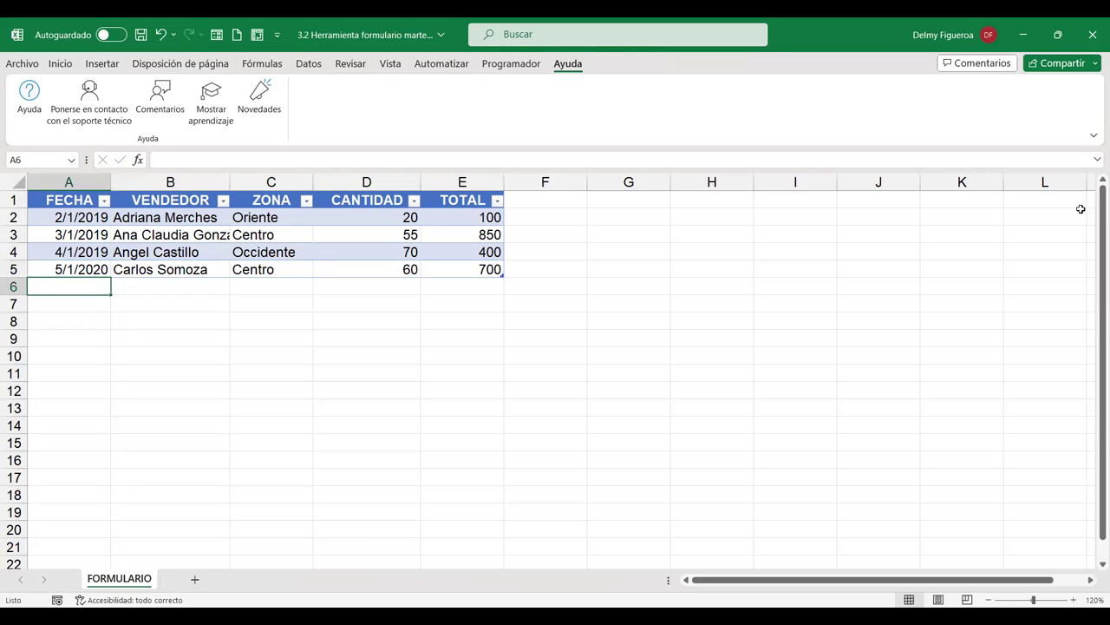
# Step: Add the 6/2/2020 record: a salesperson's full name, zone Oriente, quantity 50, total 425
pyautogui.write('6/1')
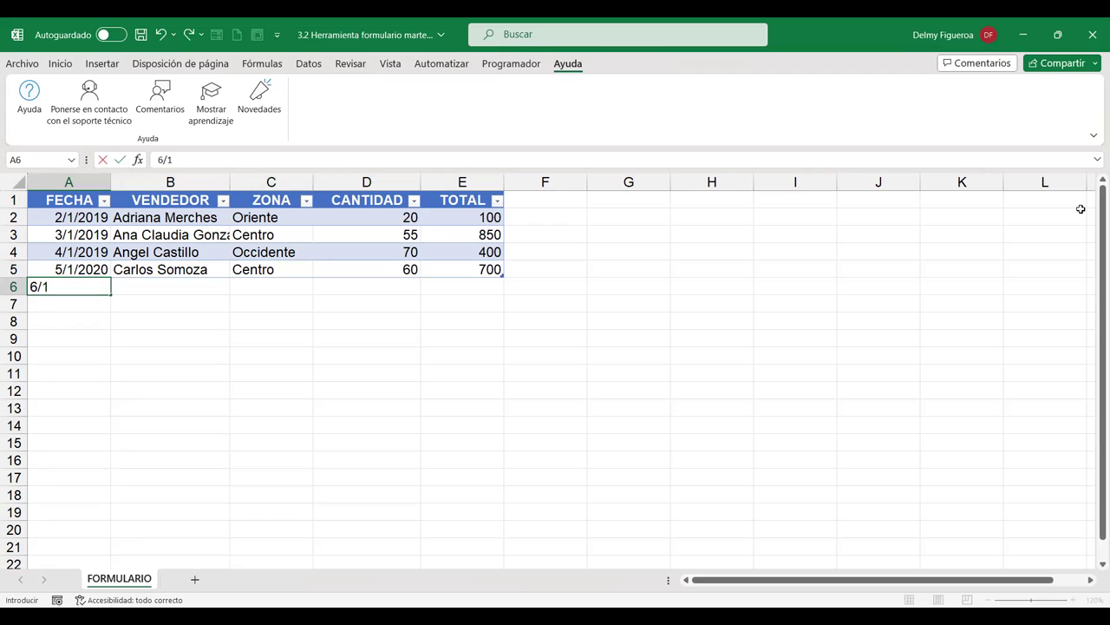
pyautogui.press('BackSpace')
pyautogui.write('2/')
pyautogui.write('2020')
pyautogui.press('Tab')
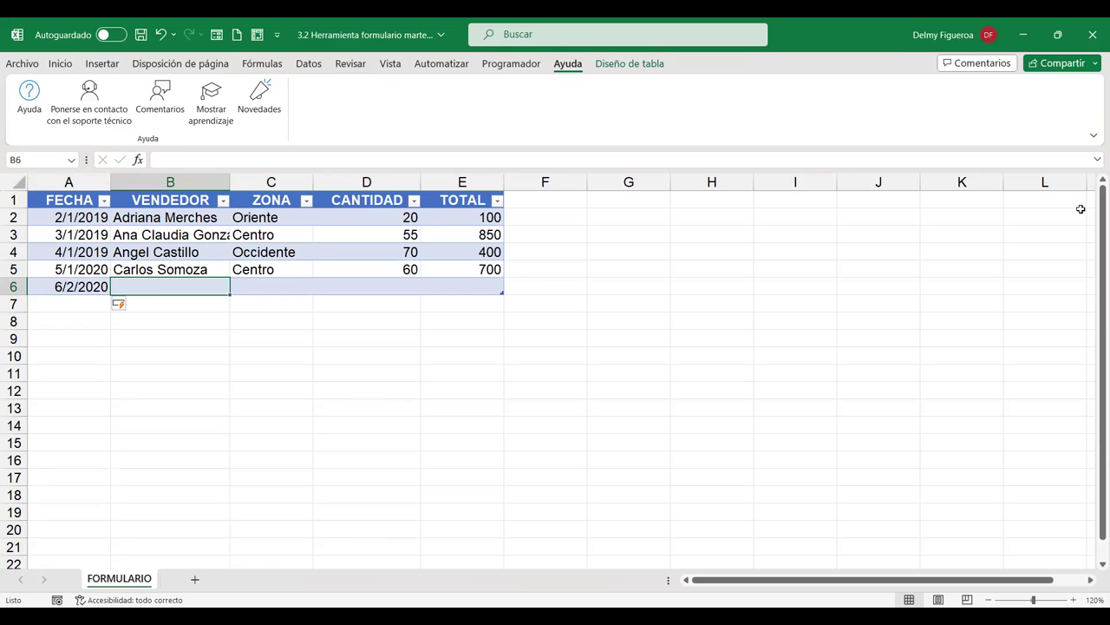
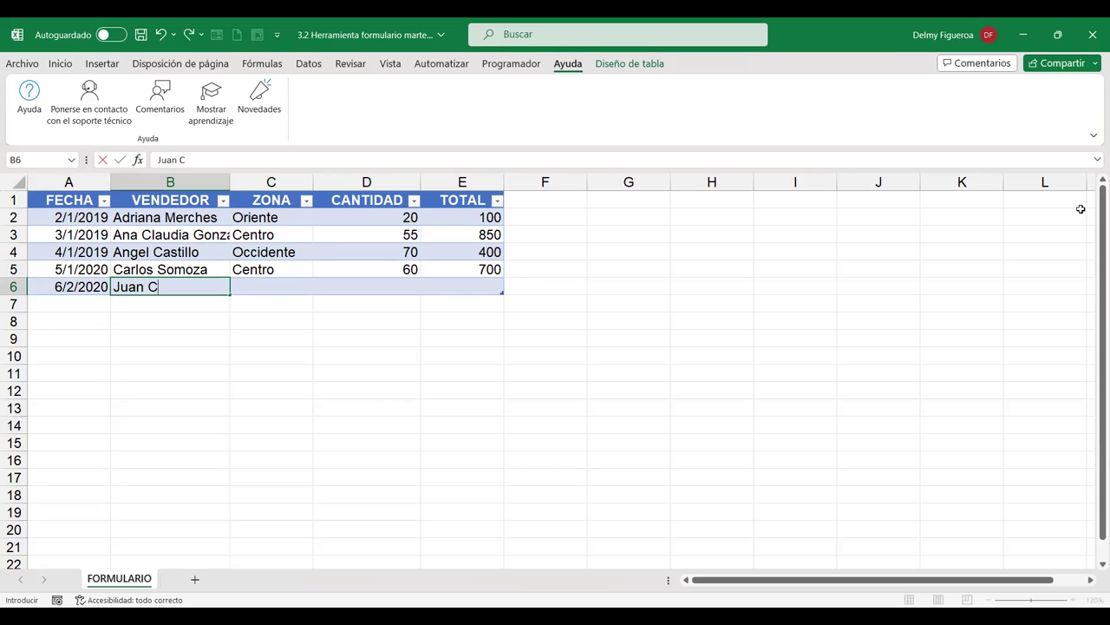
pyautogui.press('Tab')
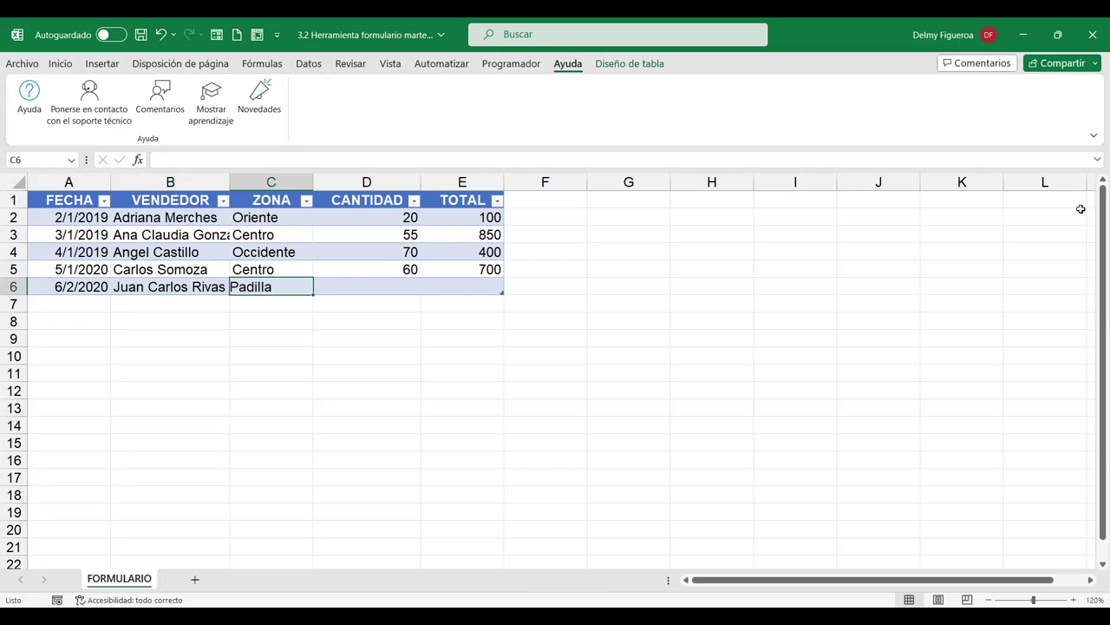
pyautogui.write('Oriente')
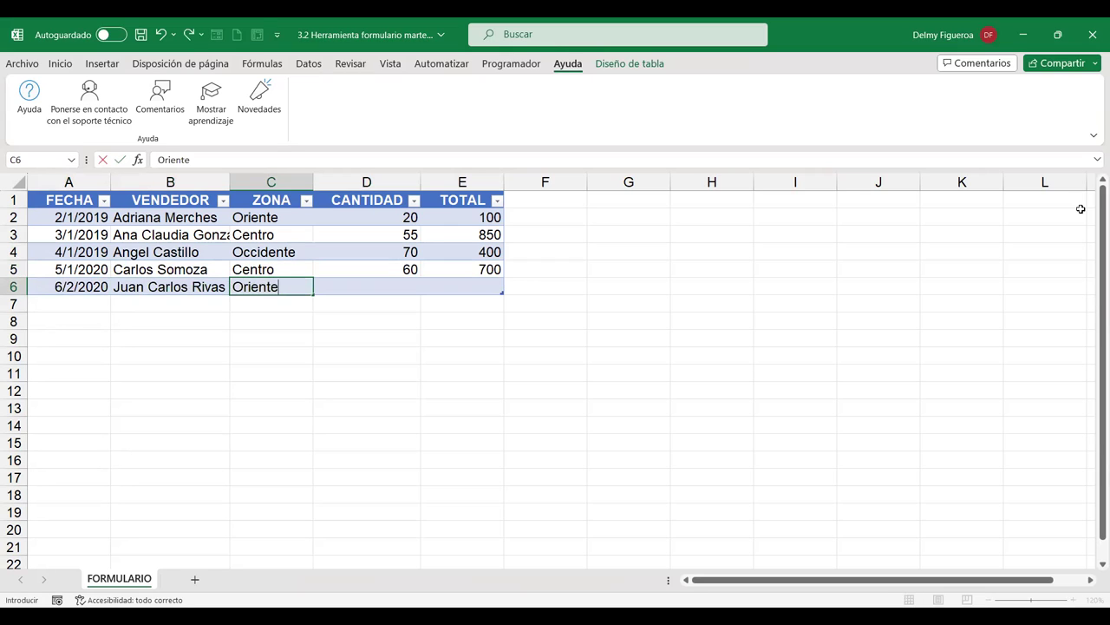
pyautogui.press('Tab')
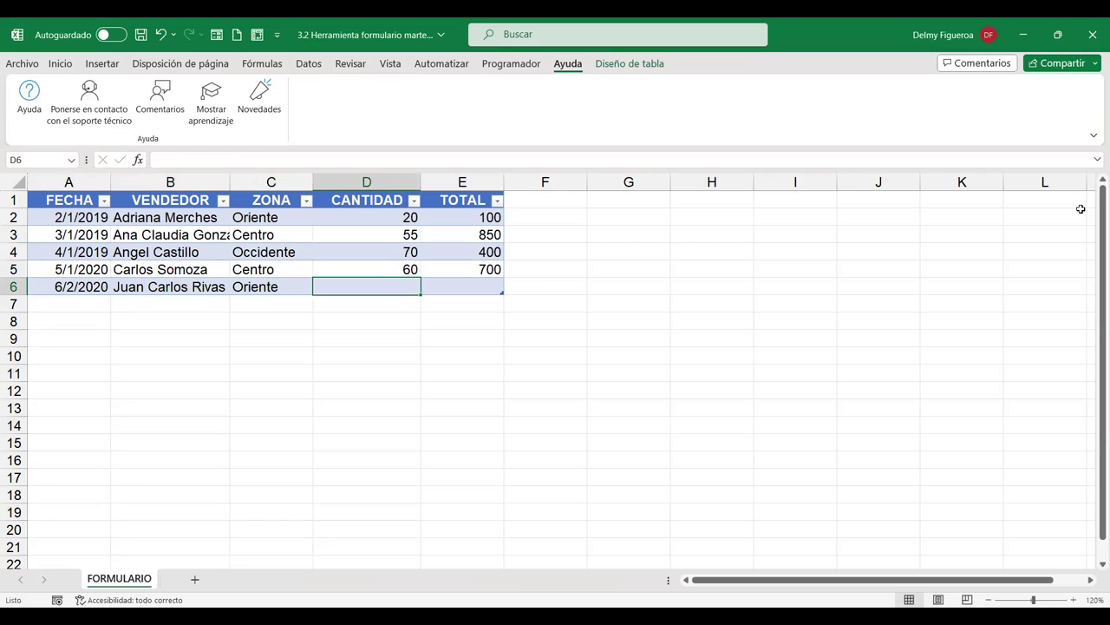
pyautogui.write('50')
pyautogui.press('Tab')
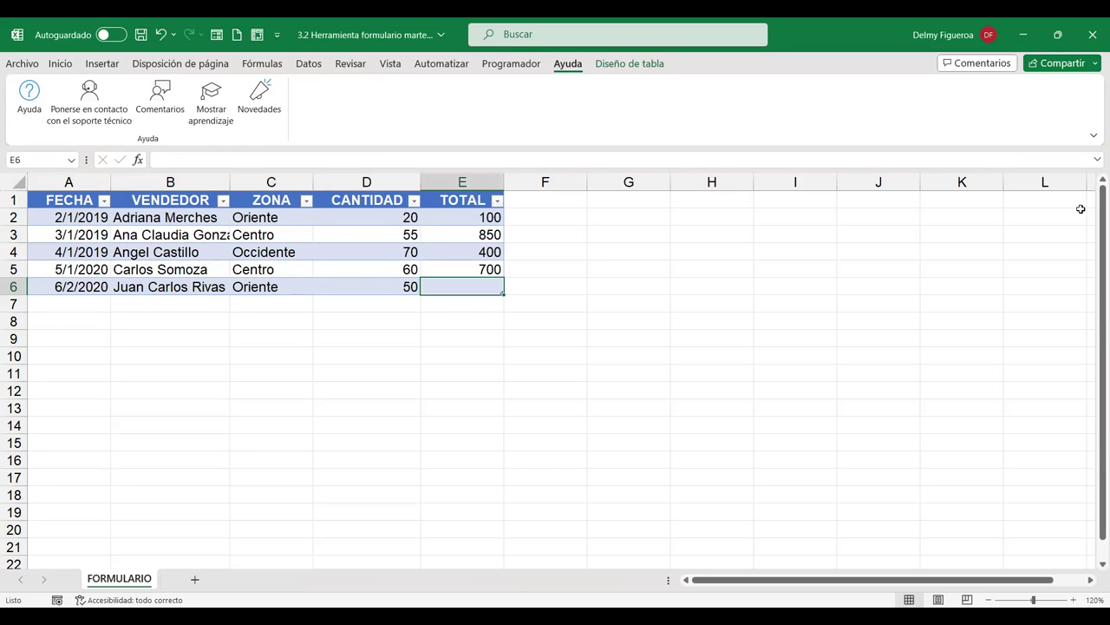
pyautogui.write('425')
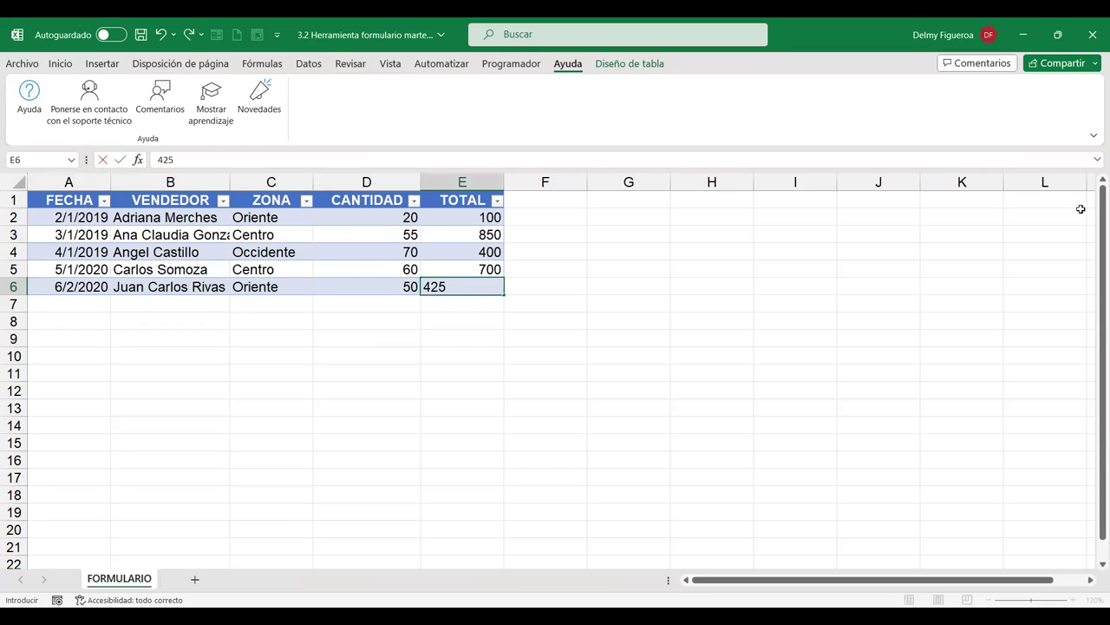
pyautogui.press('Tab')
pyautogui.press('Left')
pyautogui.press('Left')
pyautogui.press('Down')
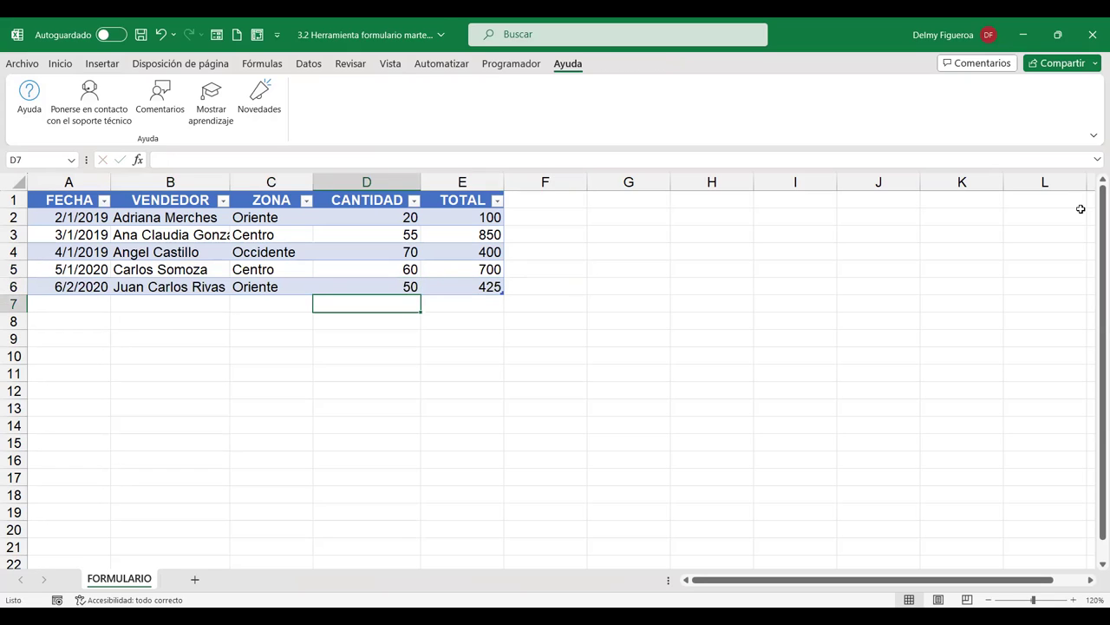
# Step: Autofit the VENDEDOR column to the longest name and show the Inicio ribbon commands
pyautogui.doubleClick(232, 179)
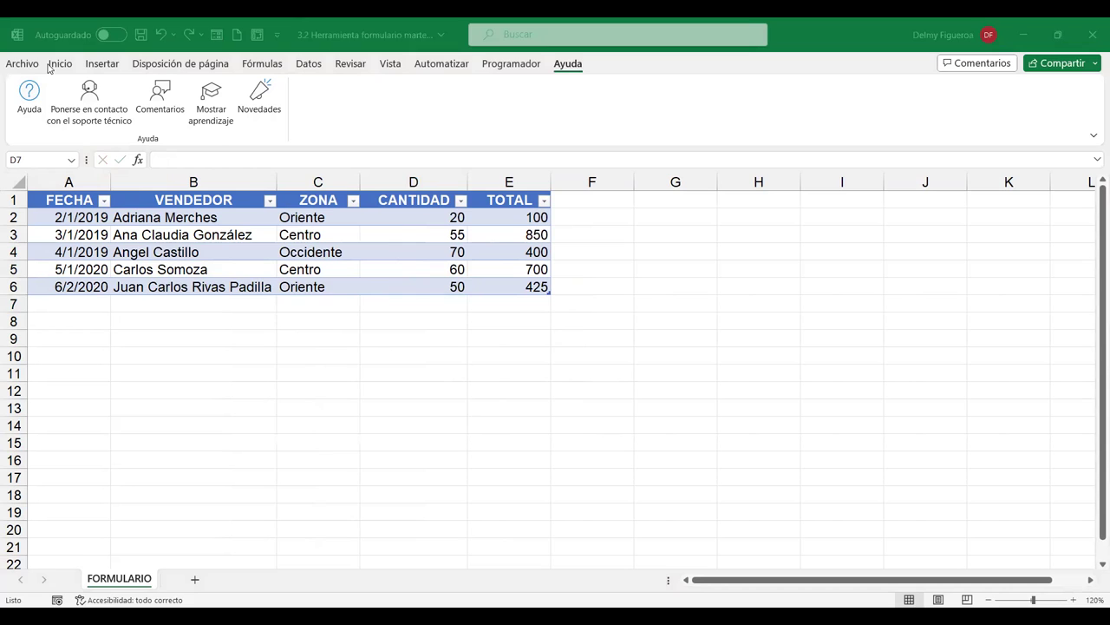
pyautogui.press('Up')
pyautogui.press('Up')
pyautogui.press('Up')
pyautogui.press('Left')
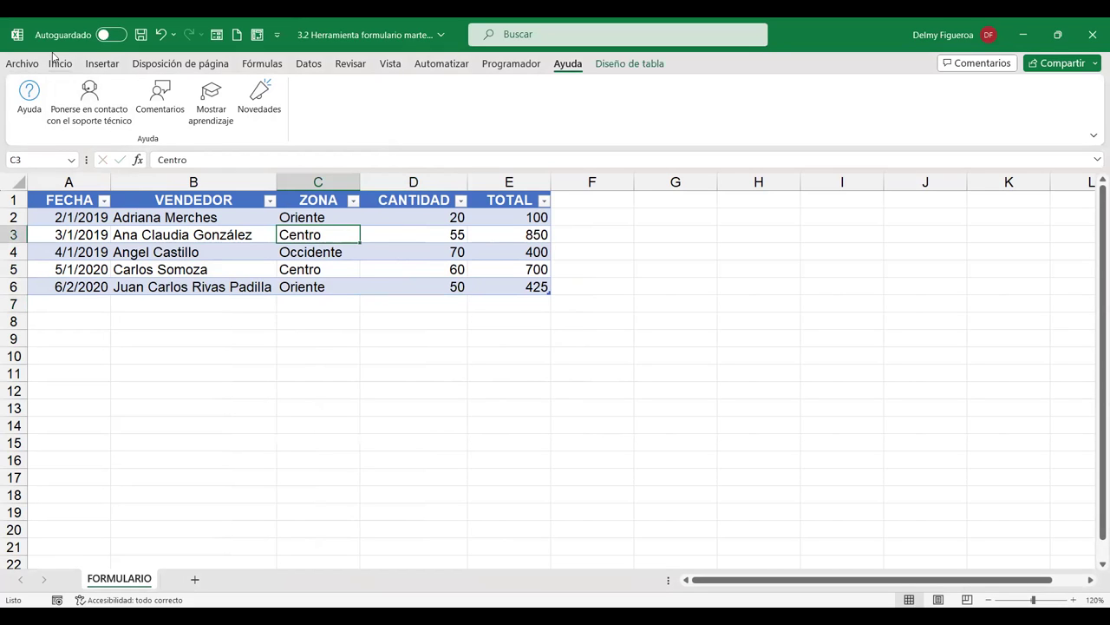
pyautogui.click(62, 65)
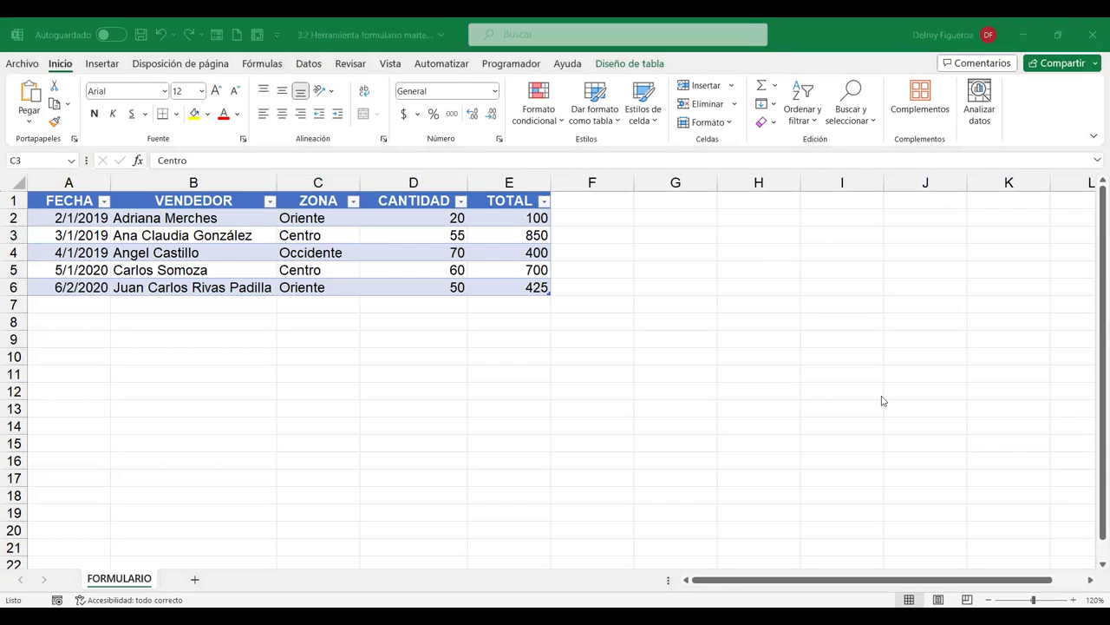
pyautogui.click(949, 226)
pyautogui.press('Right')
pyautogui.press('Right')
pyautogui.press('Right')
pyautogui.press('Right')
pyautogui.press('Right')
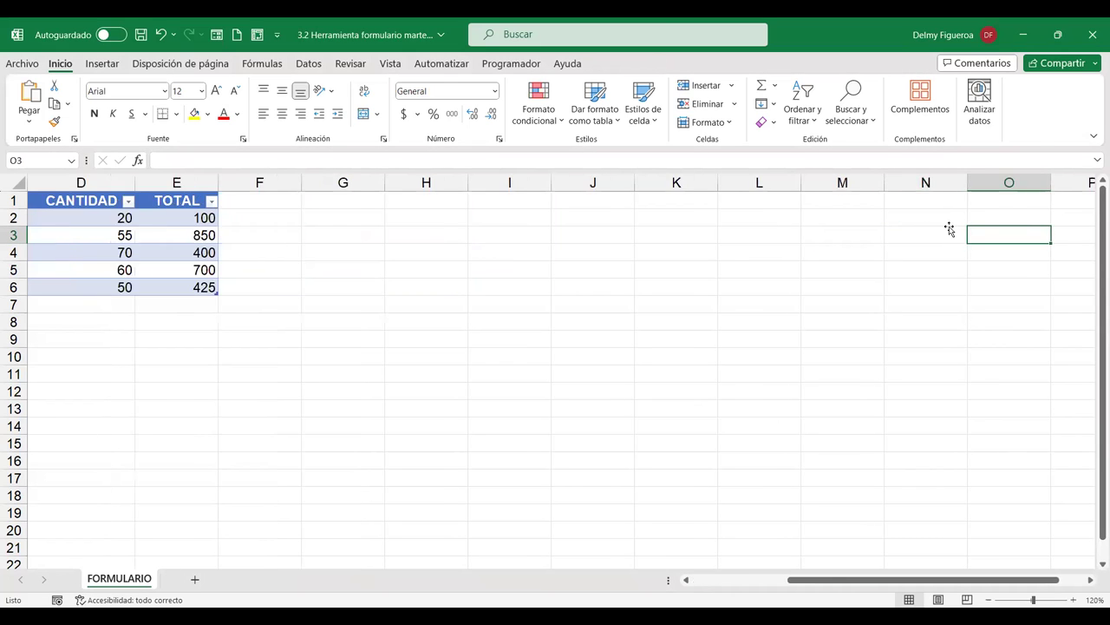
pyautogui.press('Right')
pyautogui.press('Right')
pyautogui.press('Right')
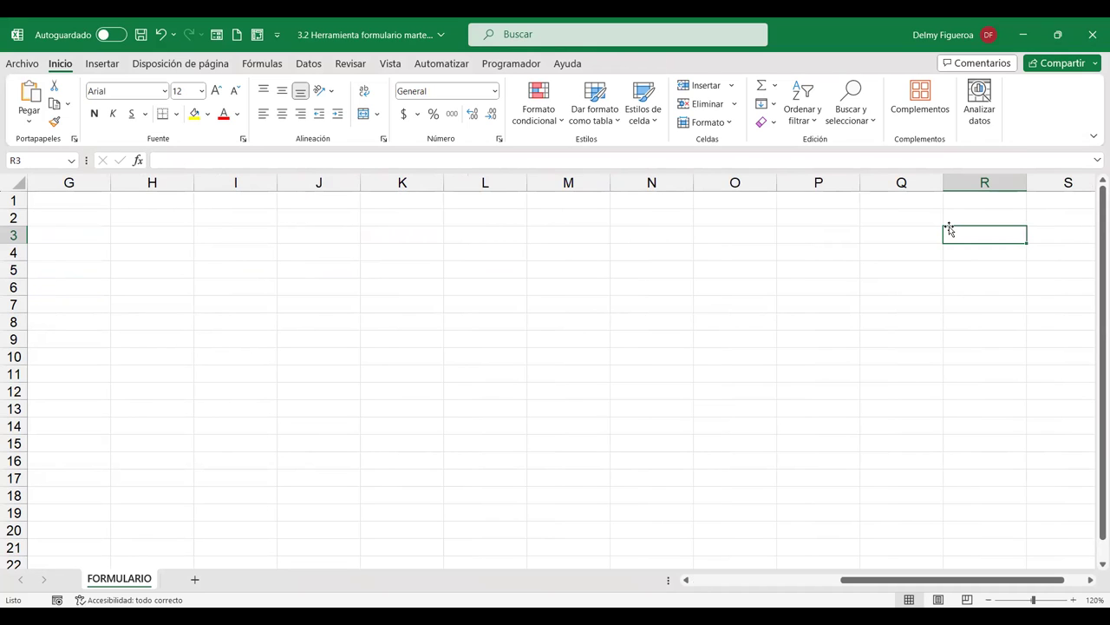
pyautogui.press('Right')
pyautogui.press('Right')
pyautogui.press('Right')
pyautogui.press('Right')
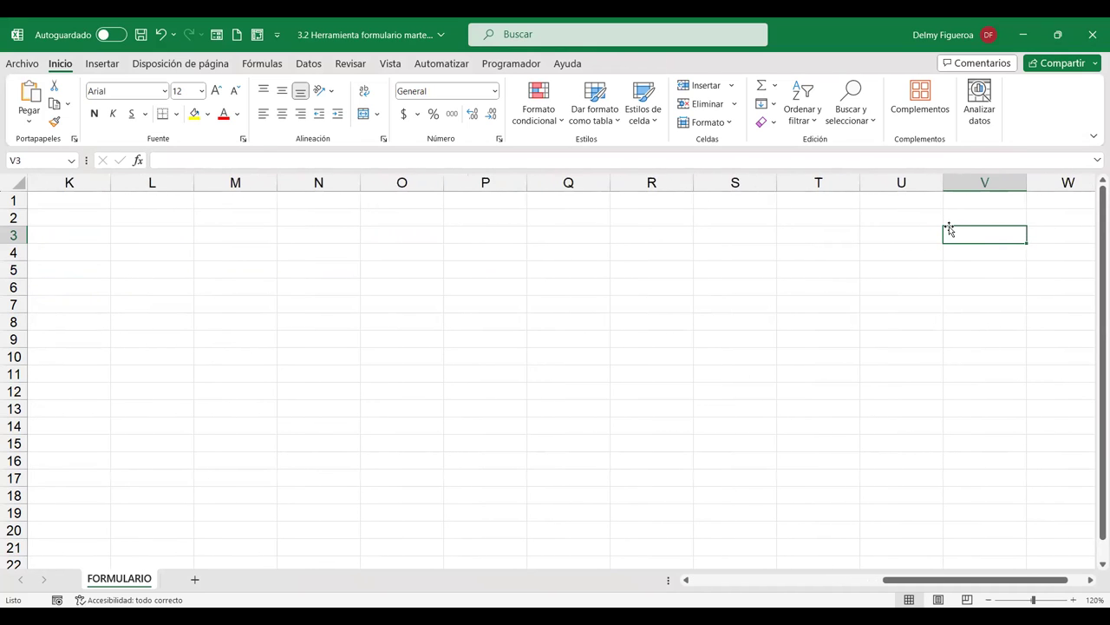
pyautogui.hotkey('ctrl', 'Home')
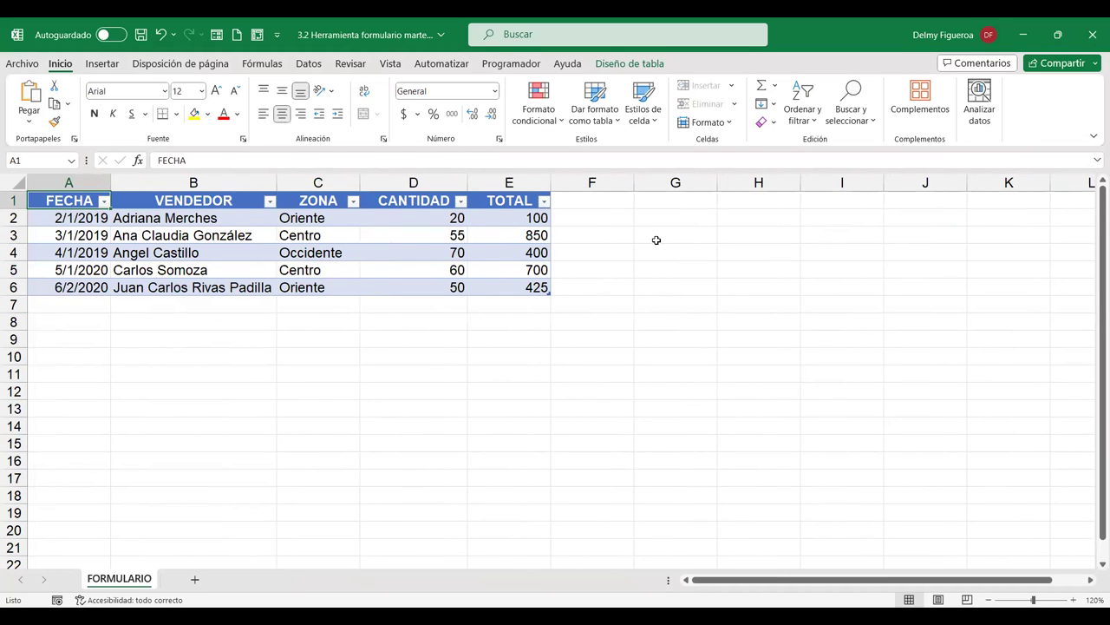
# Step: Select empty cell G1 and bring up the Customize Quick Access Toolbar menu
pyautogui.click(682, 200)
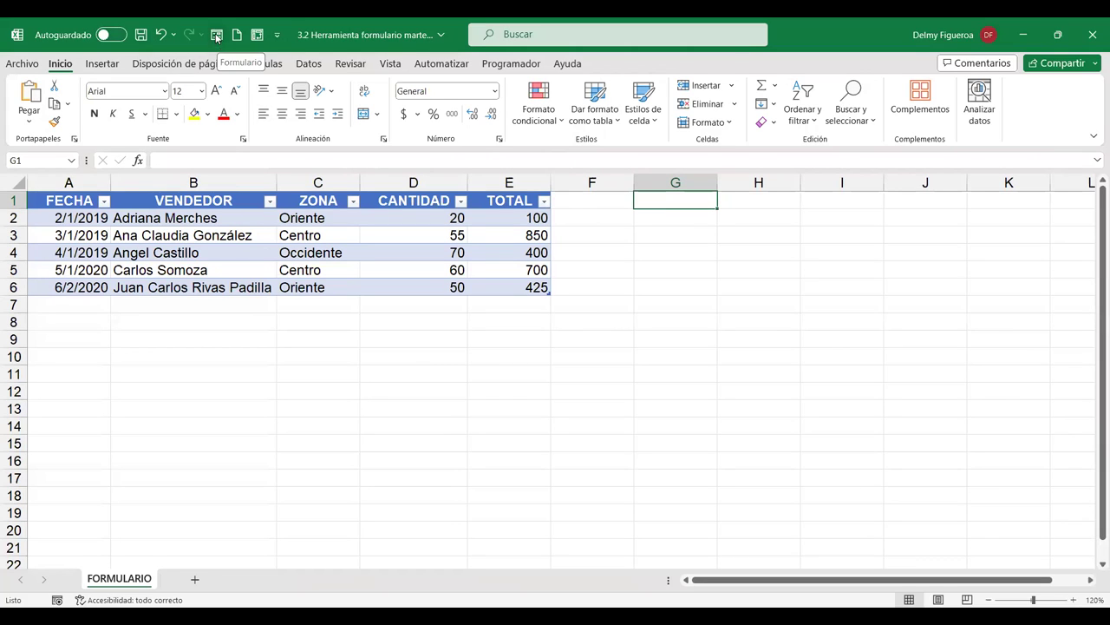
pyautogui.click(279, 39)
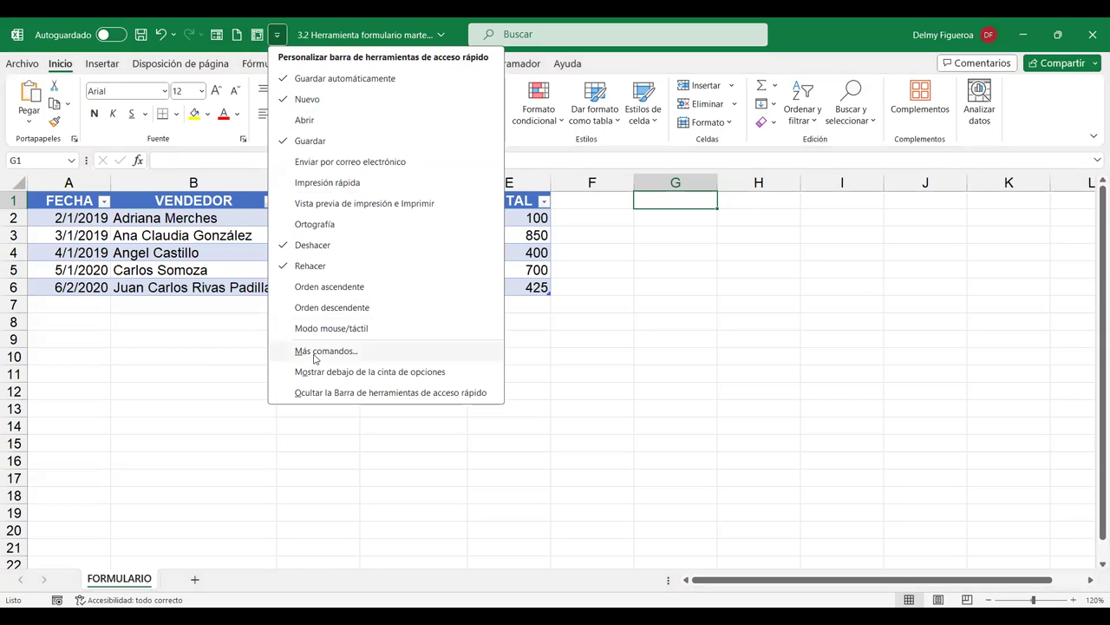
# Step: Close the customisation dropdown and choose Opciones from the Archivo backstage view
pyautogui.click(196, 361)
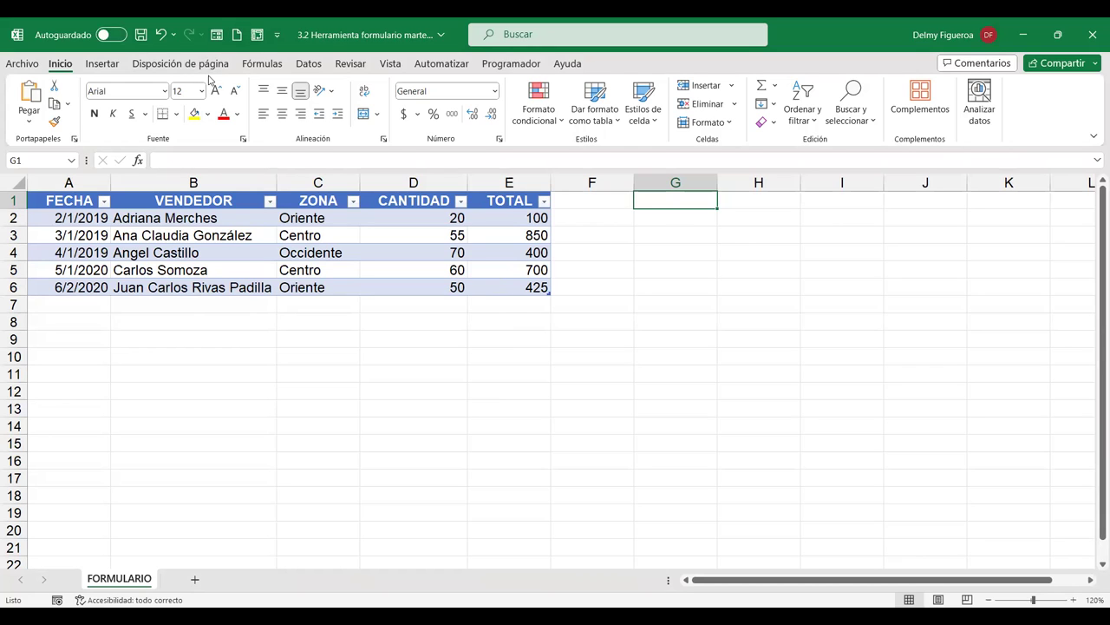
pyautogui.click(23, 64)
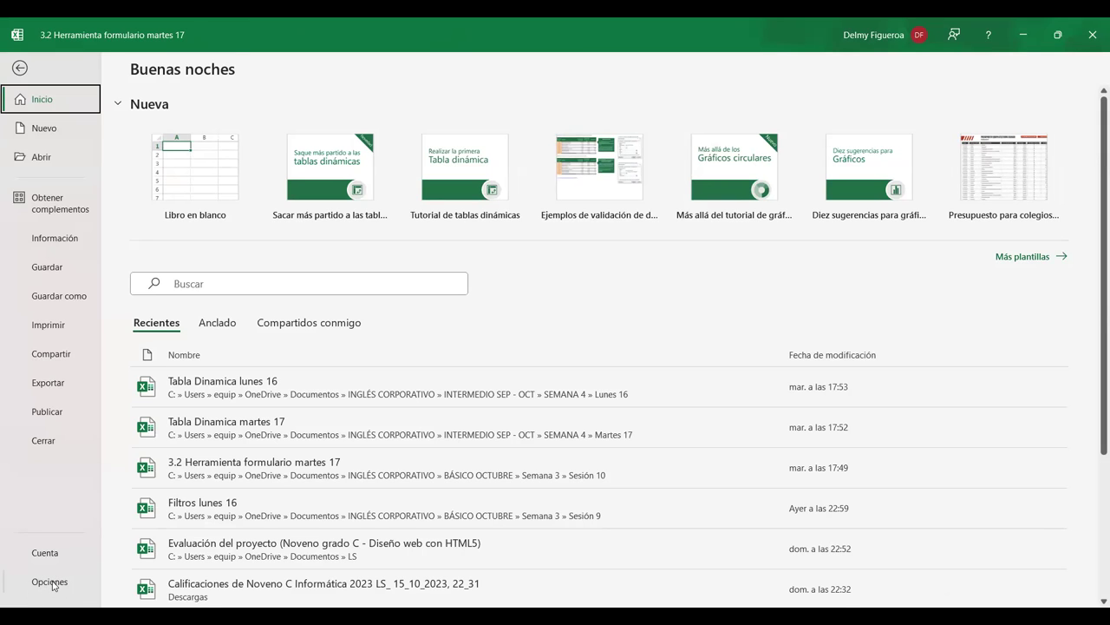
pyautogui.click(49, 582)
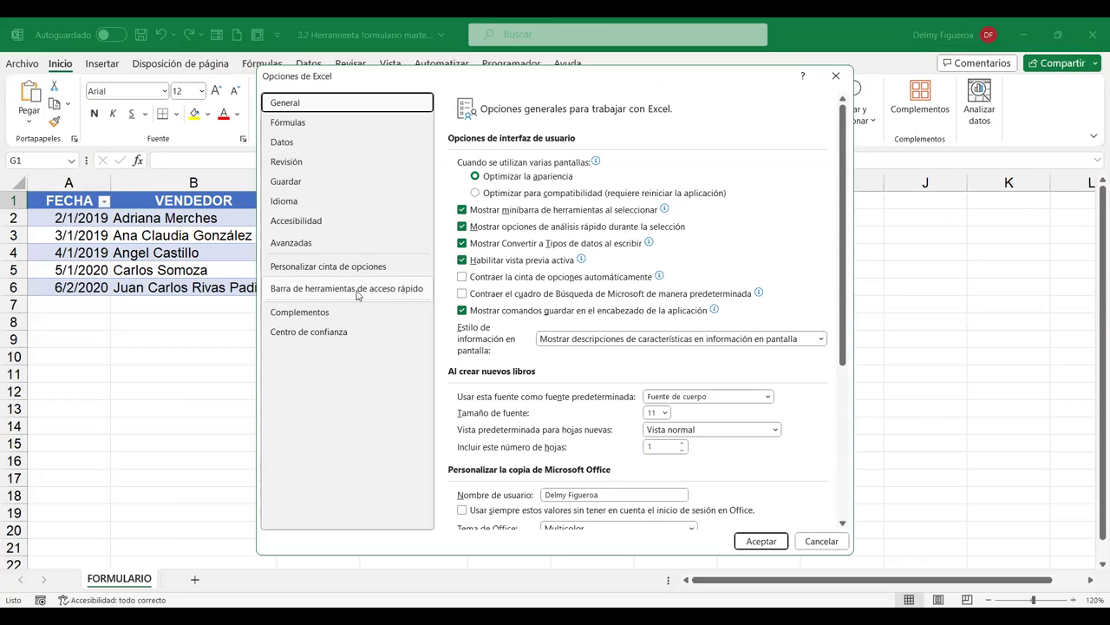
# Step: On the Quick Access Toolbar page, set Comandos disponibles en to Todos los comandos
pyautogui.click(406, 291)
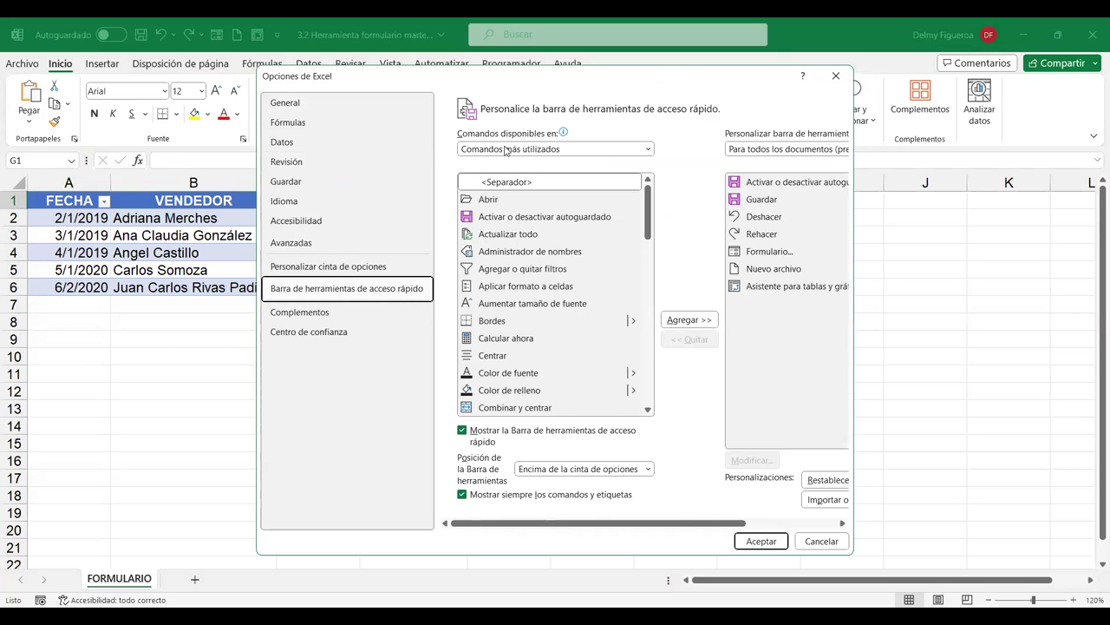
pyautogui.click(650, 149)
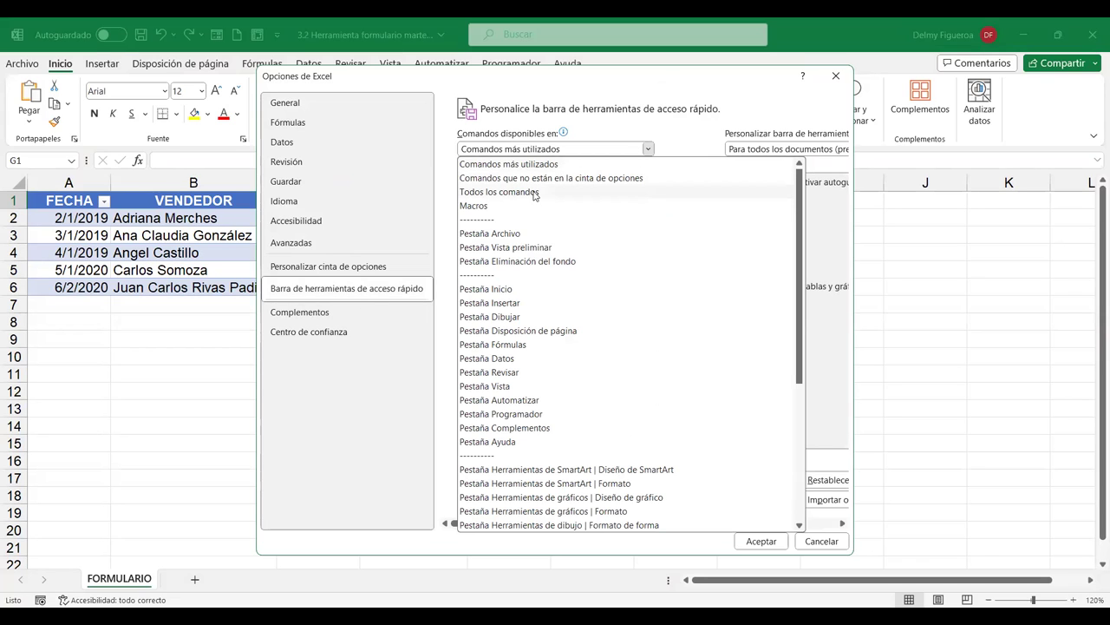
pyautogui.click(491, 156)
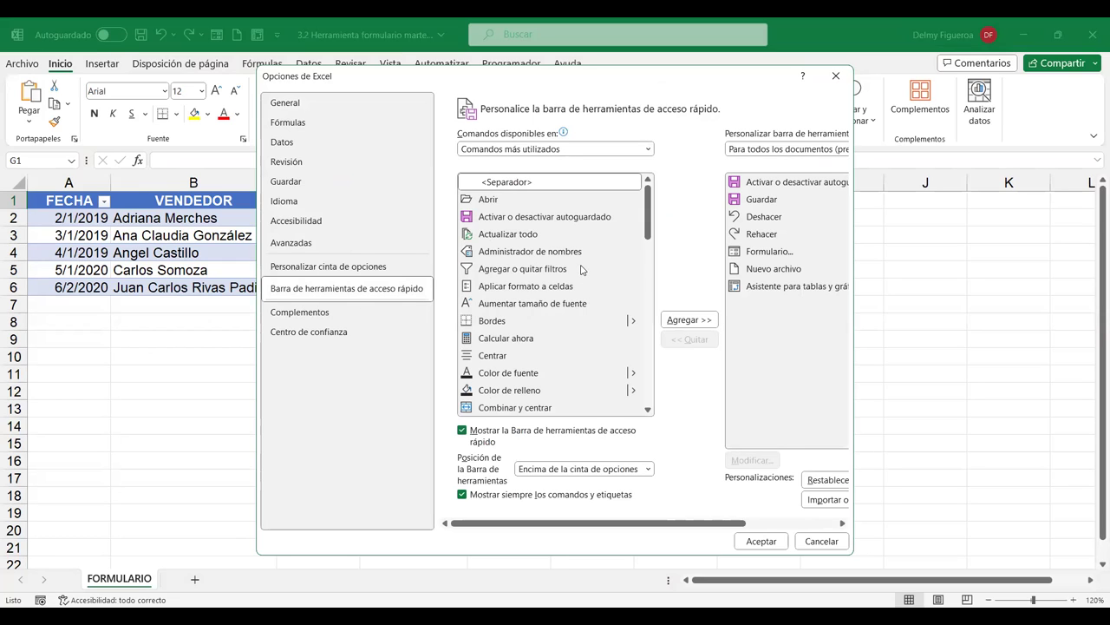
pyautogui.press('Down')
pyautogui.press('Down')
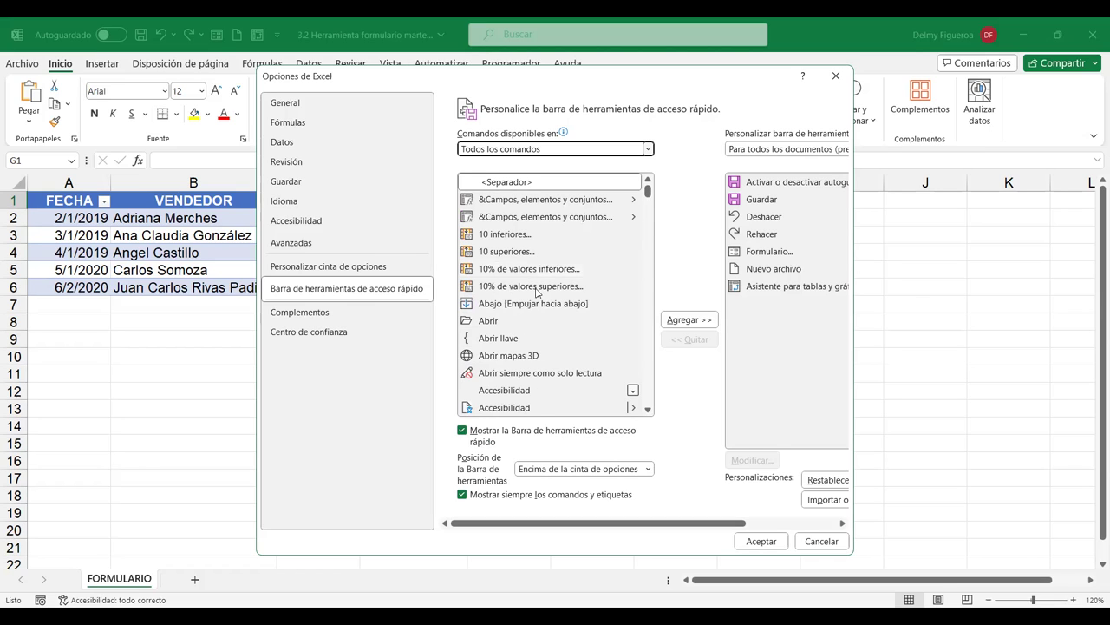
# Step: Browse the Todos los comandos list past Bordes suaves, Borrar todo and the F commands like Filtrar
pyautogui.click(648, 409)
pyautogui.click(648, 409)
pyautogui.click(648, 409)
pyautogui.scroll(-4, 651, 395)
pyautogui.scroll(-5, 651, 395)
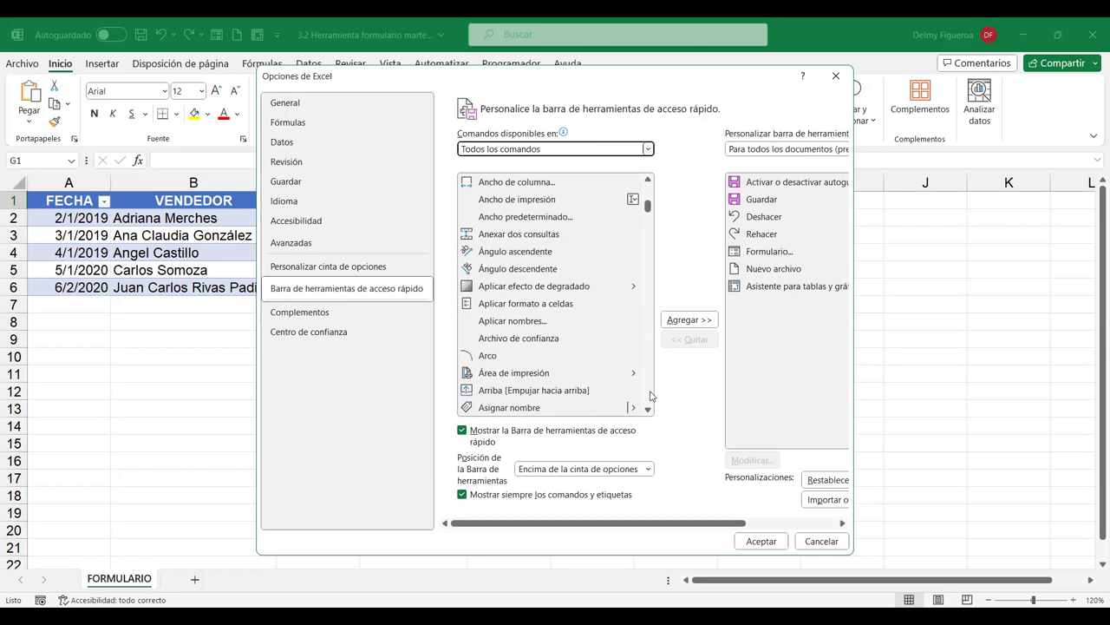
pyautogui.scroll(-4, 651, 396)
pyautogui.scroll(-5, 652, 396)
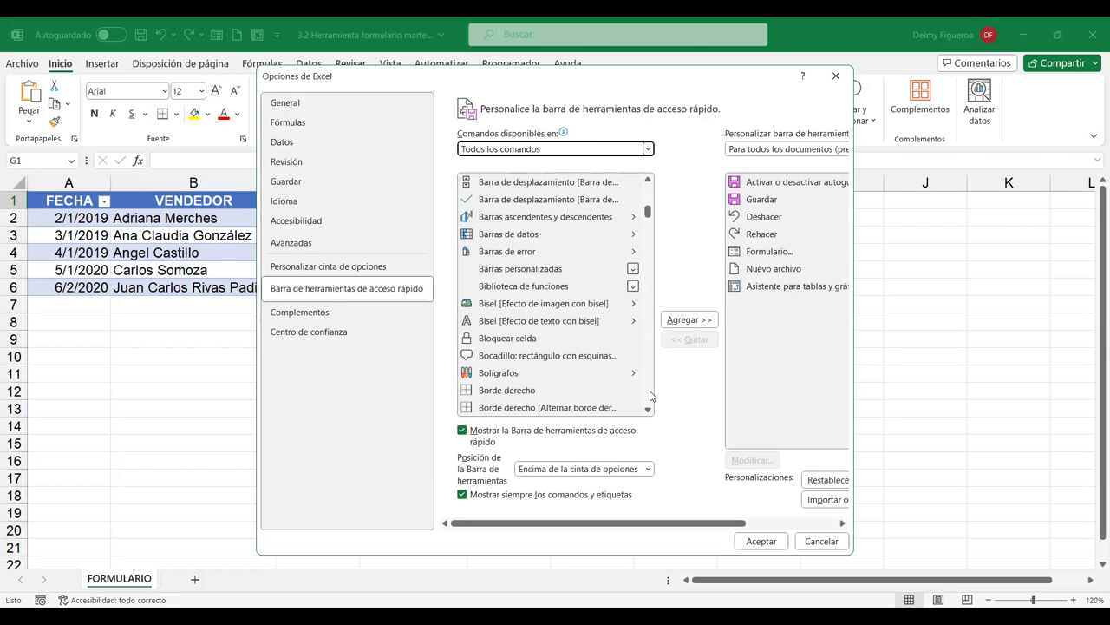
pyautogui.scroll(-4, 652, 395)
pyautogui.scroll(-4, 652, 396)
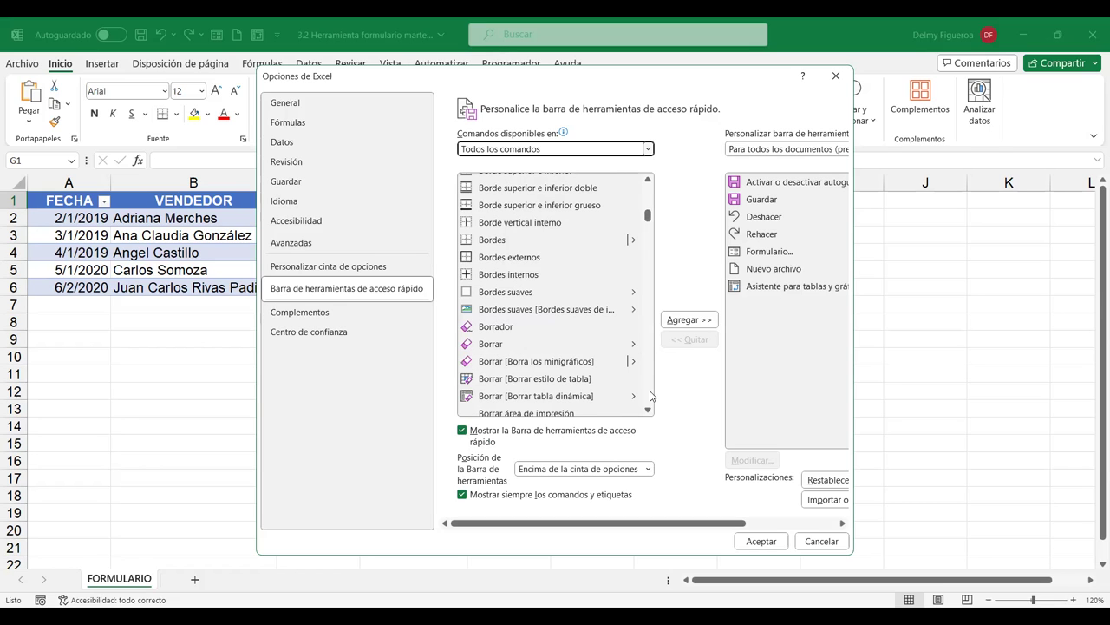
pyautogui.click(524, 296)
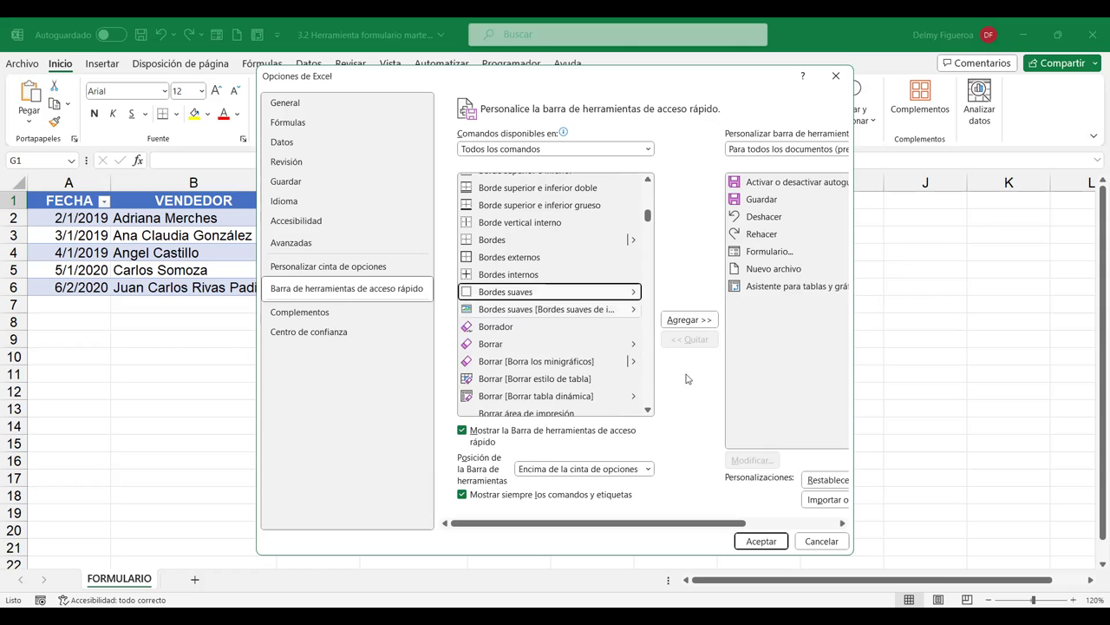
pyautogui.scroll(-5, 650, 392)
pyautogui.scroll(-5, 651, 392)
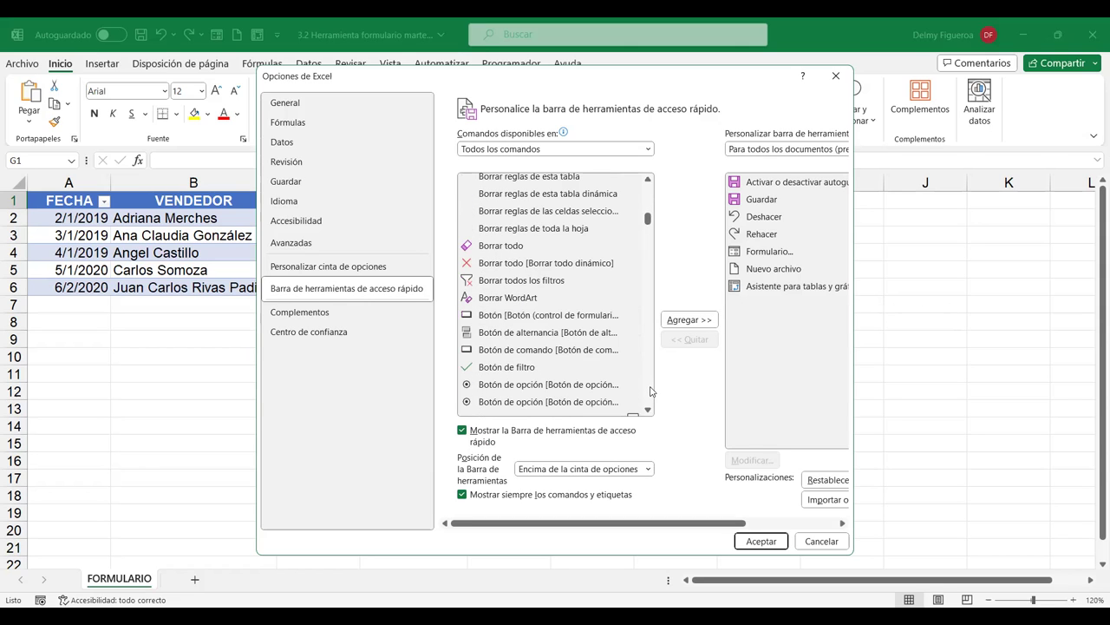
pyautogui.click(519, 262)
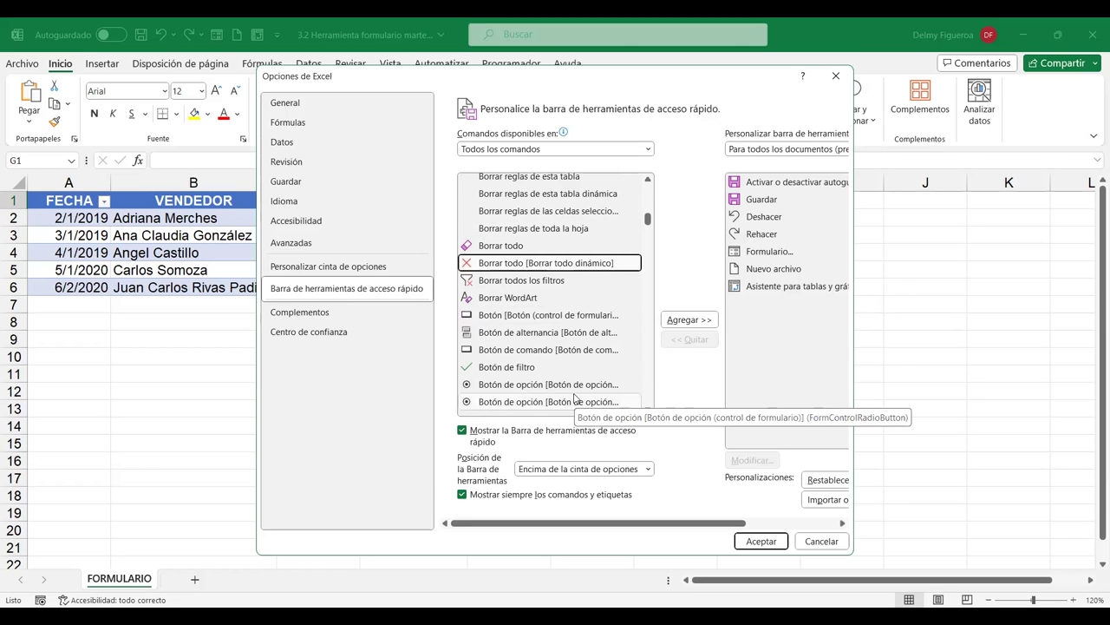
pyautogui.press('f')
pyautogui.press('Down')
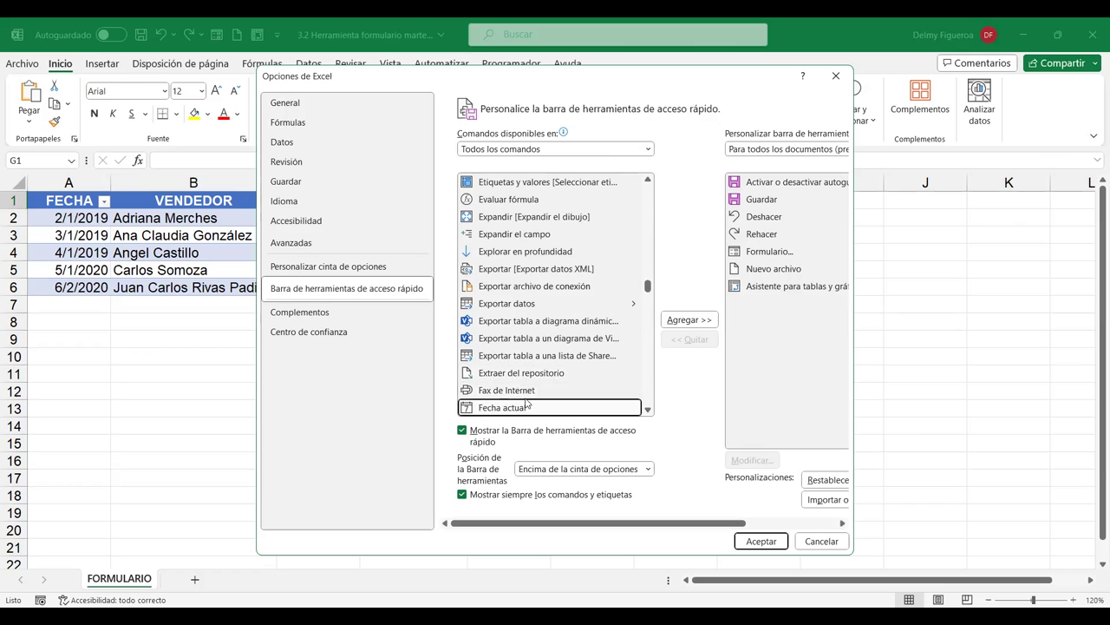
pyautogui.press('Down')
pyautogui.press('Down')
pyautogui.press('Down')
pyautogui.press('Down')
pyautogui.click(520, 408)
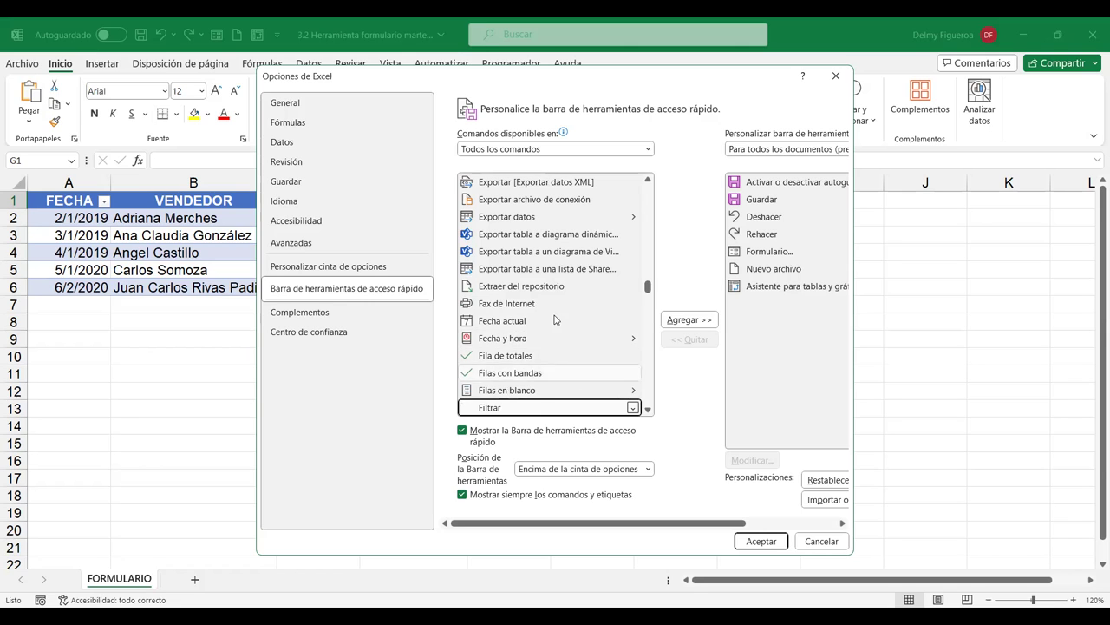
pyautogui.press('Down')
pyautogui.press('Down')
pyautogui.press('Down')
pyautogui.press('Down')
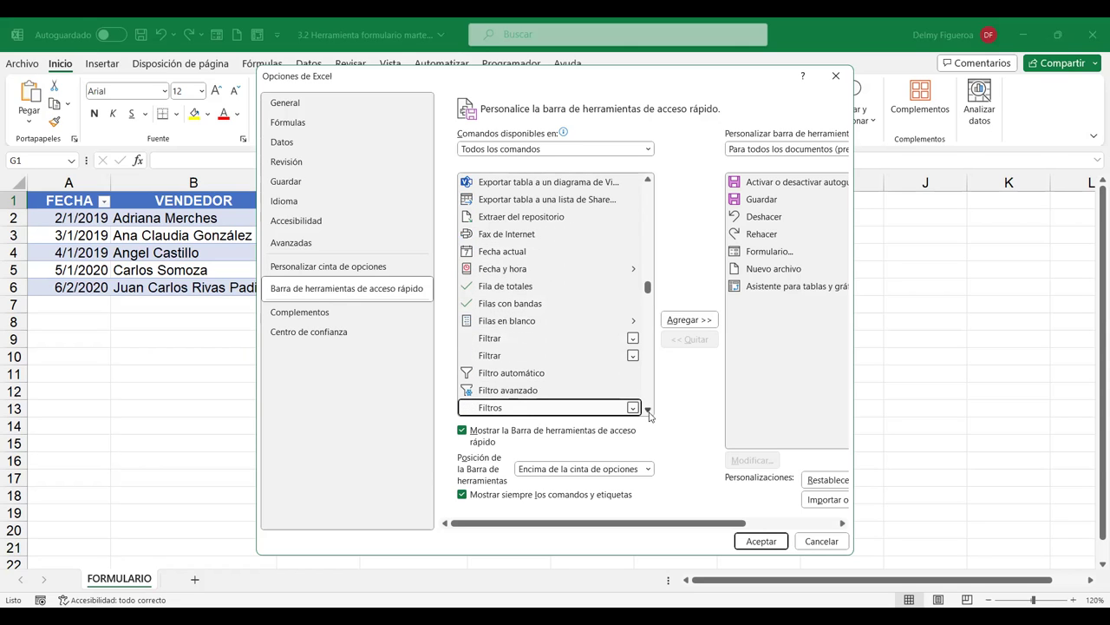
# Step: Select Formulario... in the list and add it to the Quick Access Toolbar commands
pyautogui.scroll(-1, 648, 415)
pyautogui.scroll(-2, 649, 415)
pyautogui.scroll(-1, 649, 415)
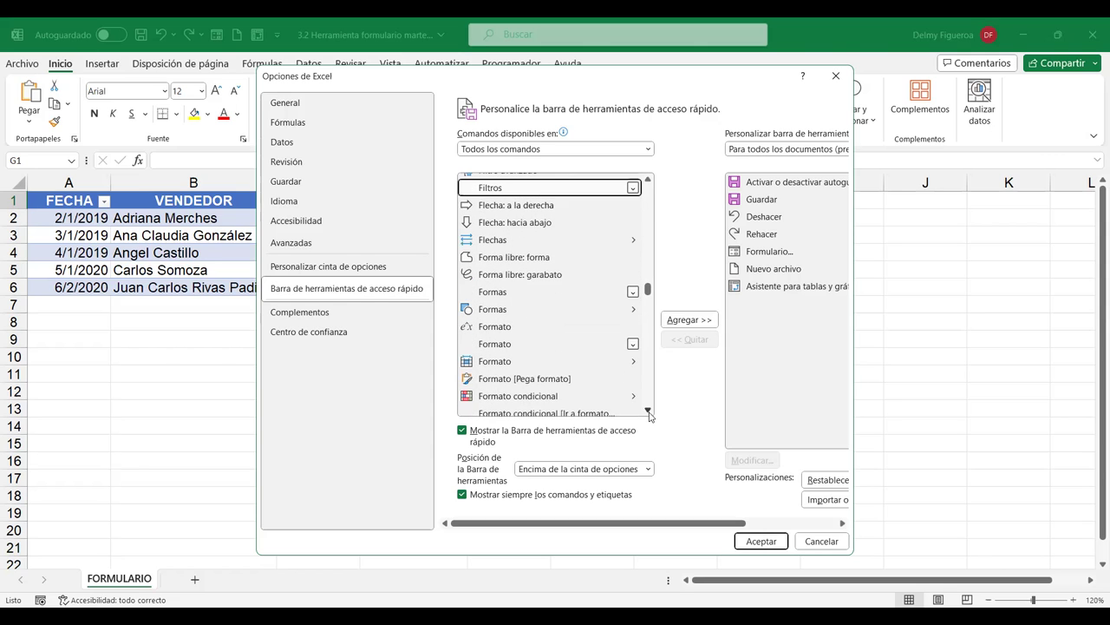
pyautogui.scroll(-1, 649, 416)
pyautogui.scroll(-1, 649, 415)
pyautogui.scroll(-1, 649, 416)
pyautogui.scroll(-1, 649, 416)
pyautogui.scroll(-2, 649, 415)
pyautogui.scroll(-1, 649, 415)
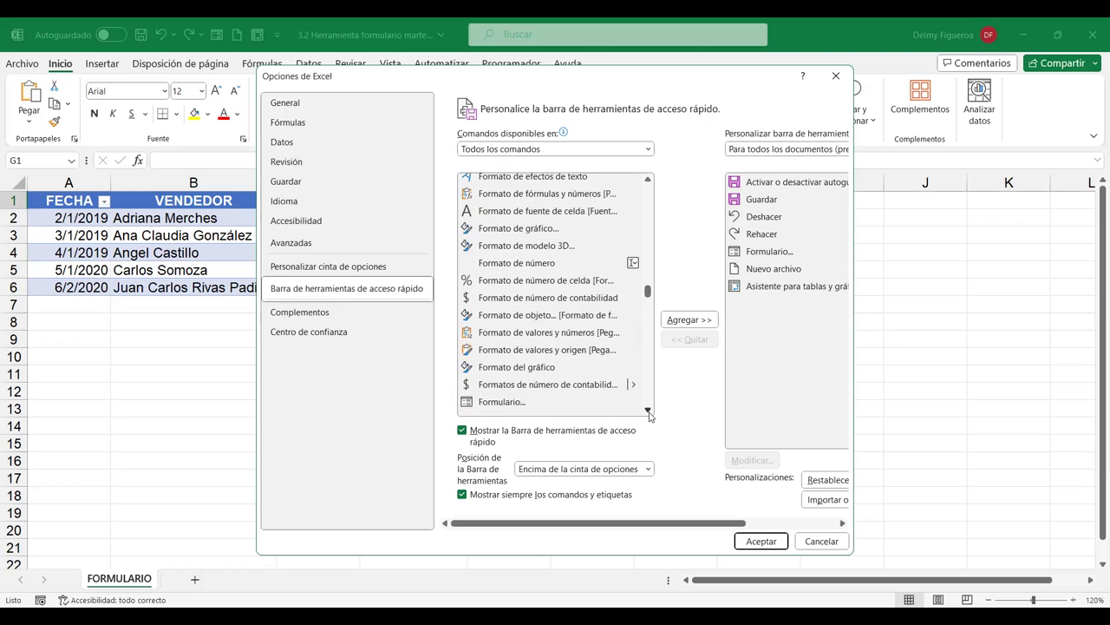
pyautogui.scroll(-1, 649, 414)
pyautogui.scroll(-1, 644, 408)
pyautogui.click(515, 379)
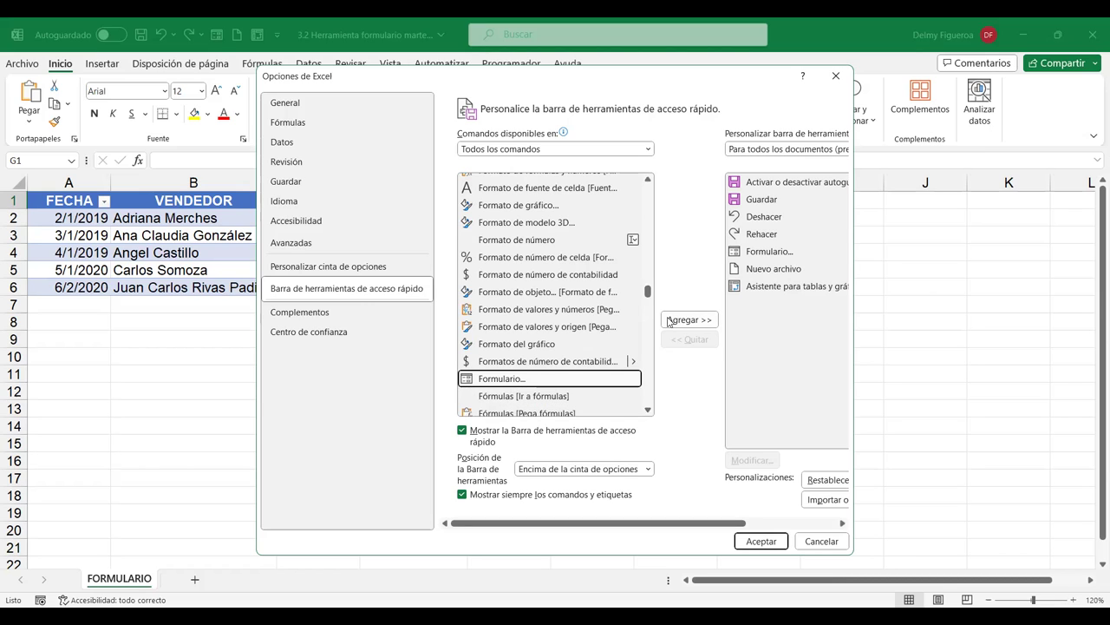
pyautogui.click(700, 319)
pyautogui.click(821, 326)
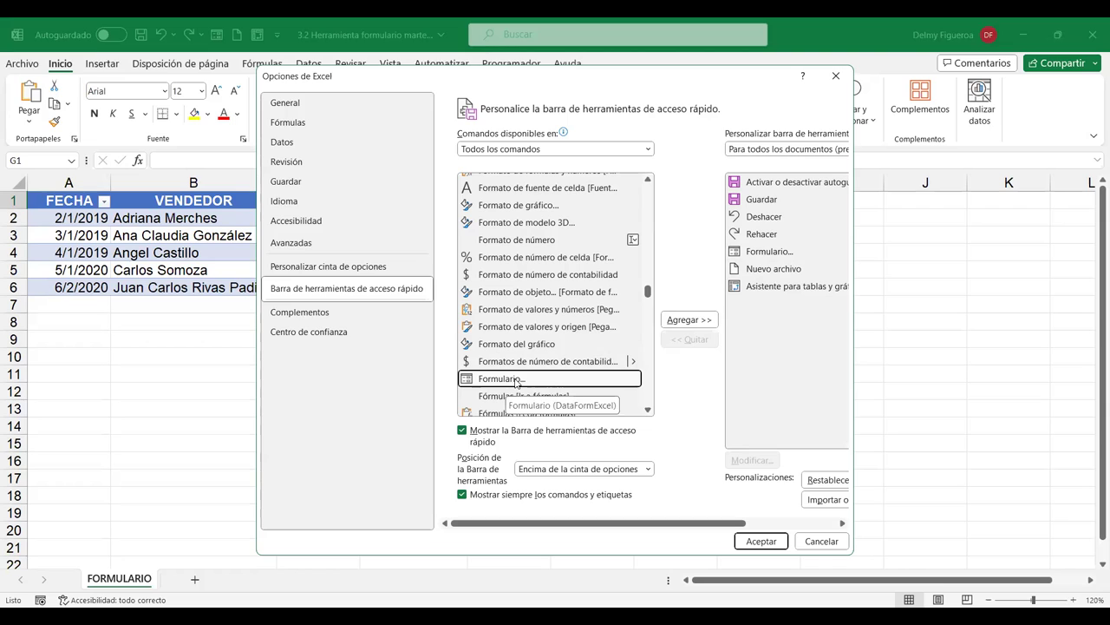
# Step: Accept the Excel Options changes and try the new Formulario toolbar button, which raises a range warning
pyautogui.click(813, 385)
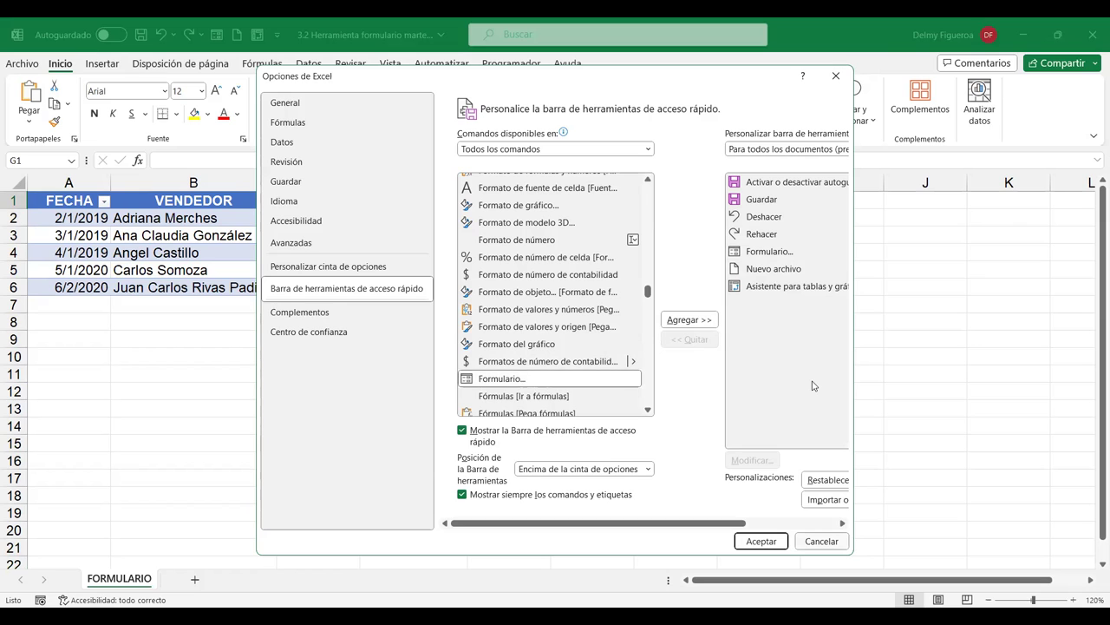
pyautogui.press('Return')
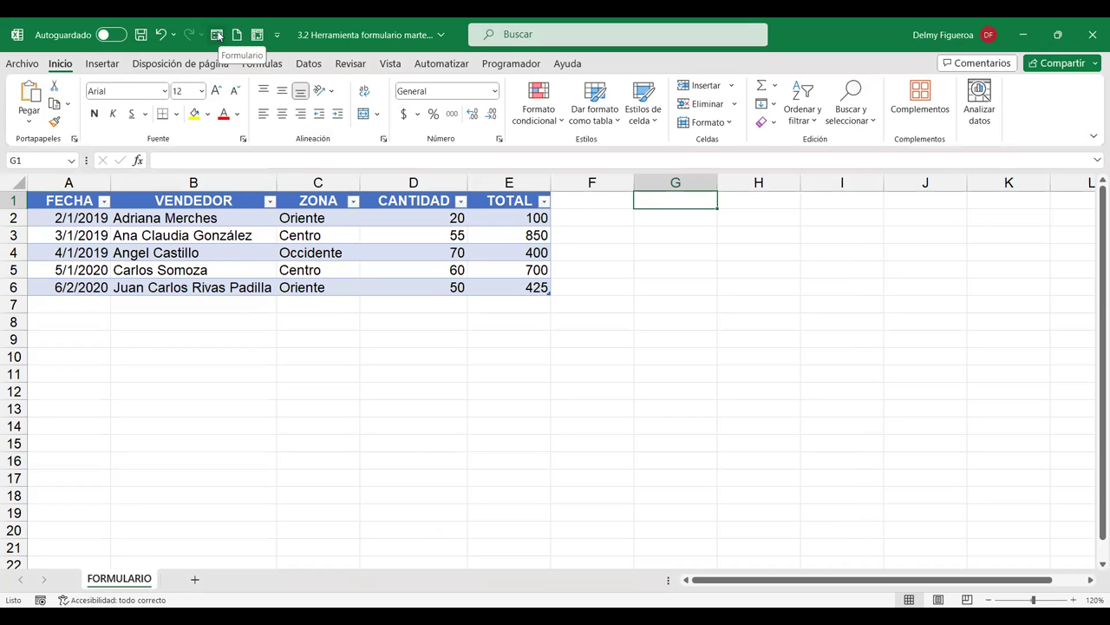
pyautogui.click(217, 35)
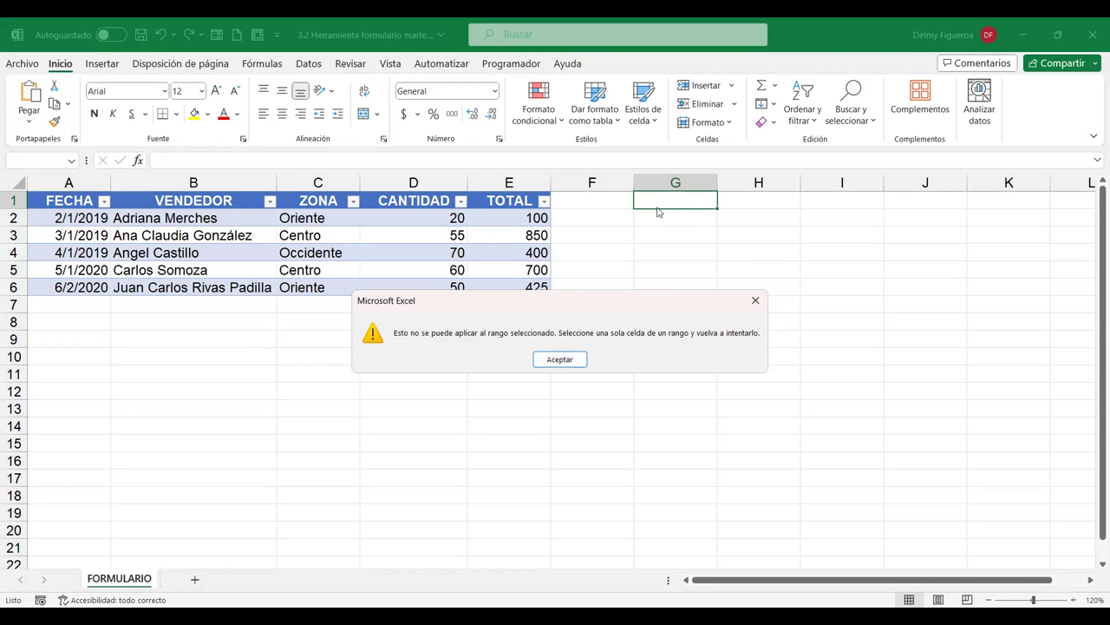
# Step: Close the range warning and select cell D3 inside the sales table
pyautogui.click(756, 300)
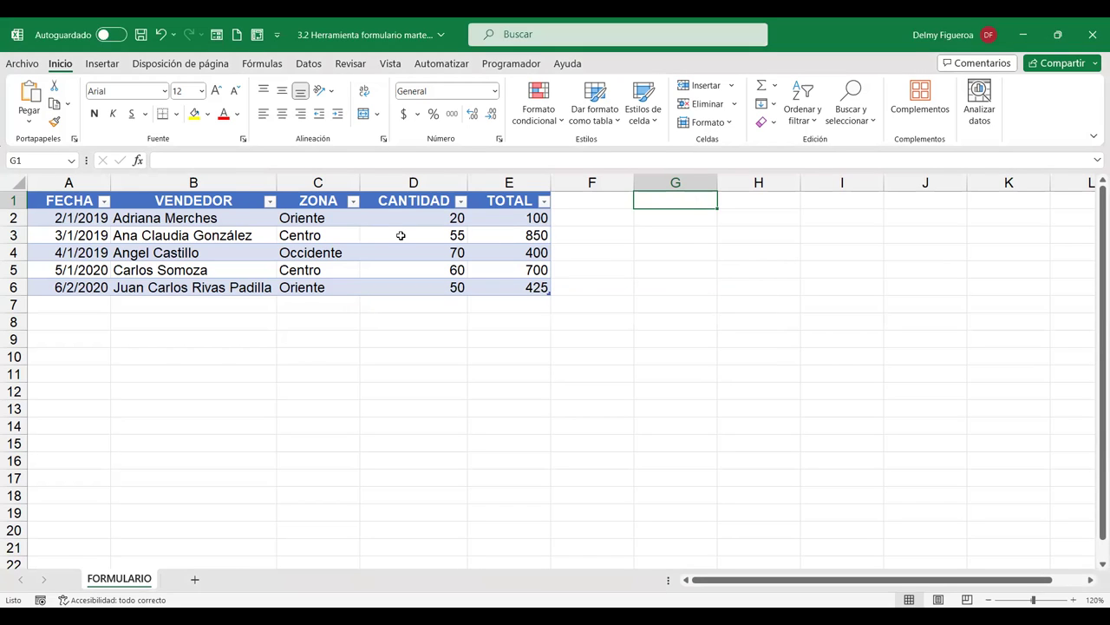
pyautogui.click(401, 235)
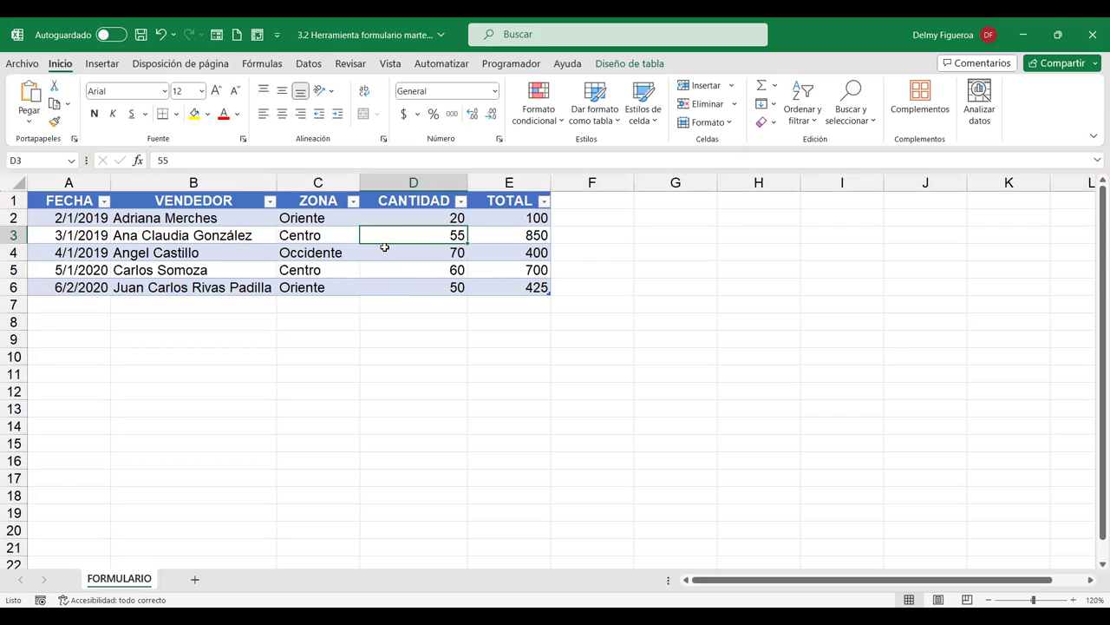
# Step: Open the Formulario data form, step through records 2 to 4 of 5, then start a new record
pyautogui.click(219, 39)
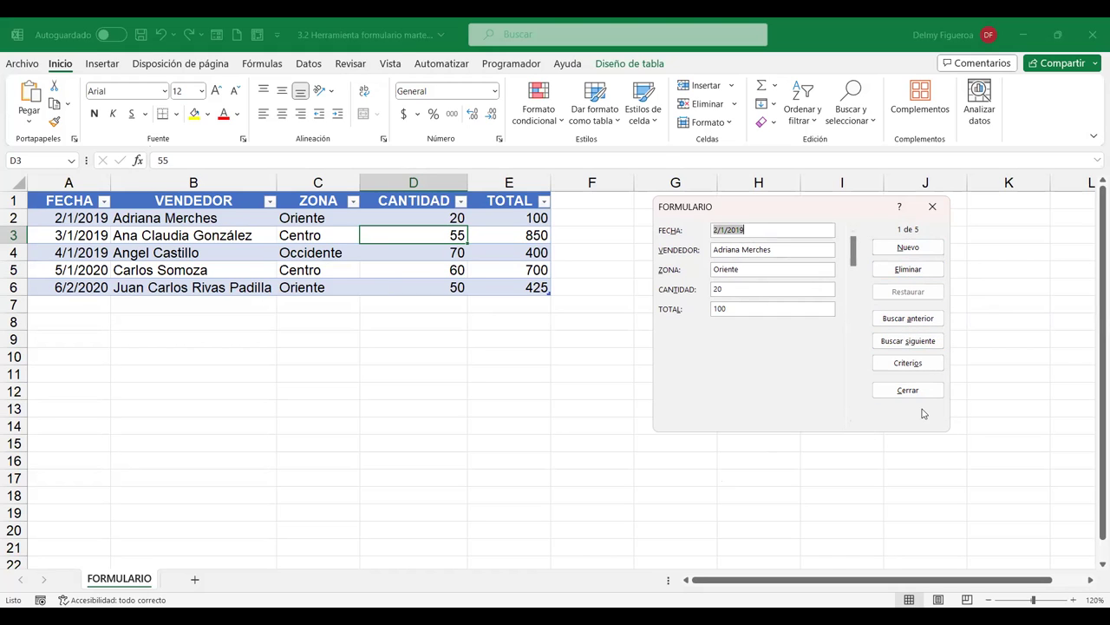
pyautogui.click(908, 341)
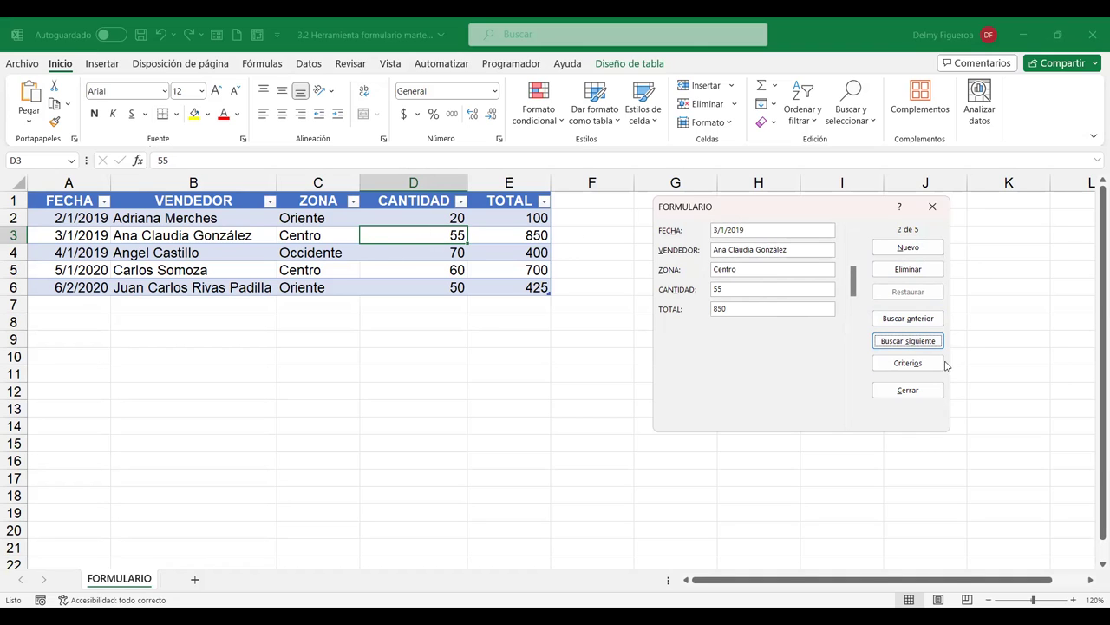
pyautogui.click(902, 342)
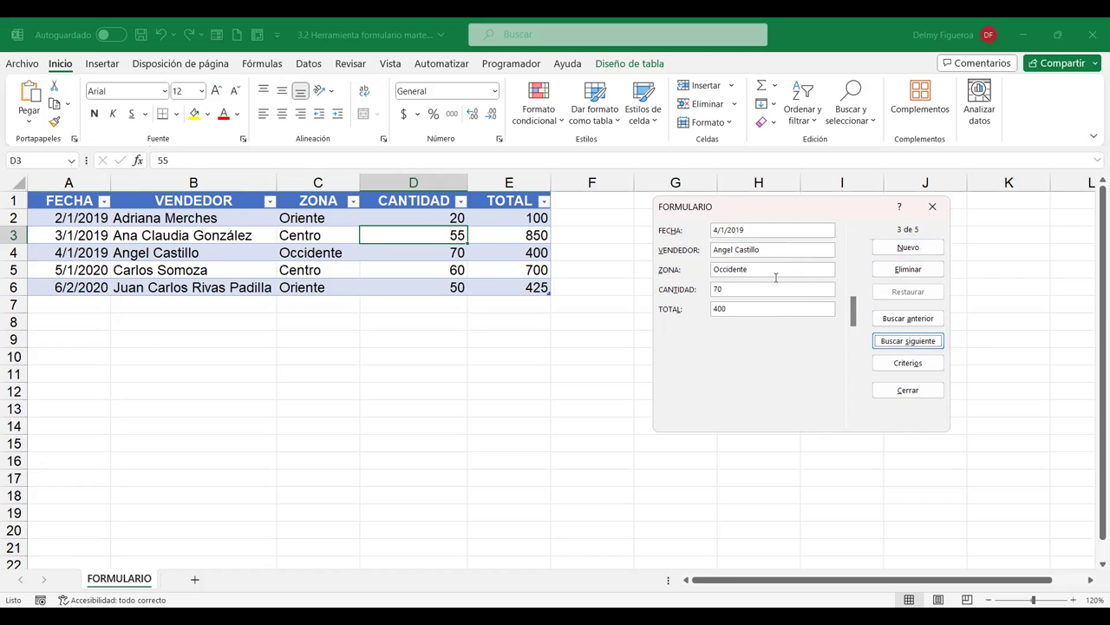
pyautogui.click(918, 347)
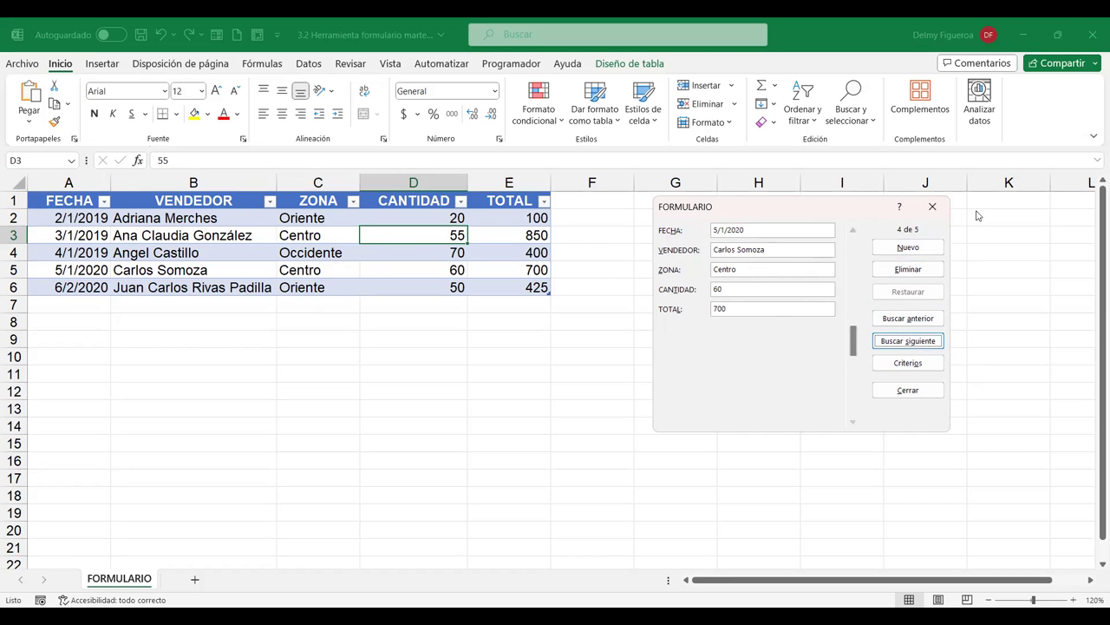
pyautogui.click(936, 253)
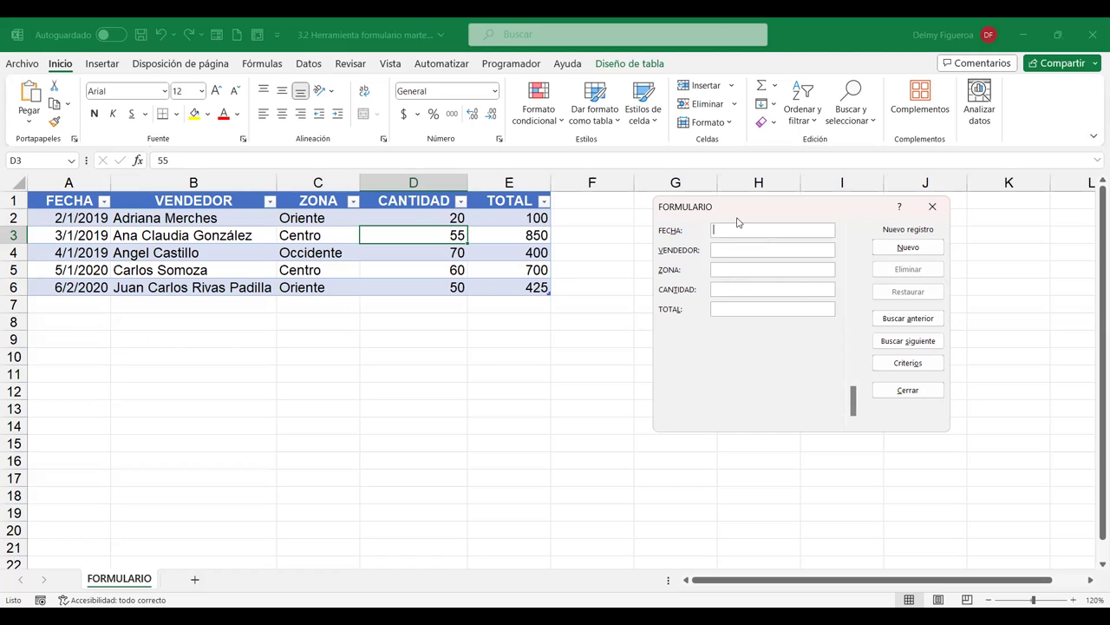
# Step: Enter 7/2/2020, the salesperson's full name, Occidente, 70 and 940 as the new row 7
pyautogui.click(714, 39)
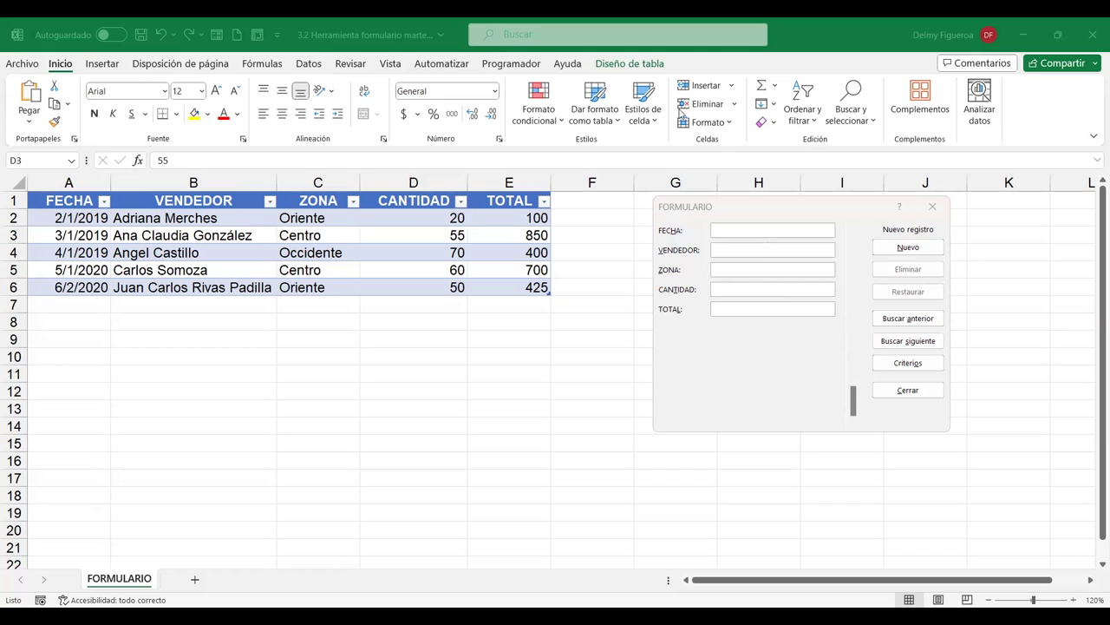
pyautogui.click(755, 219)
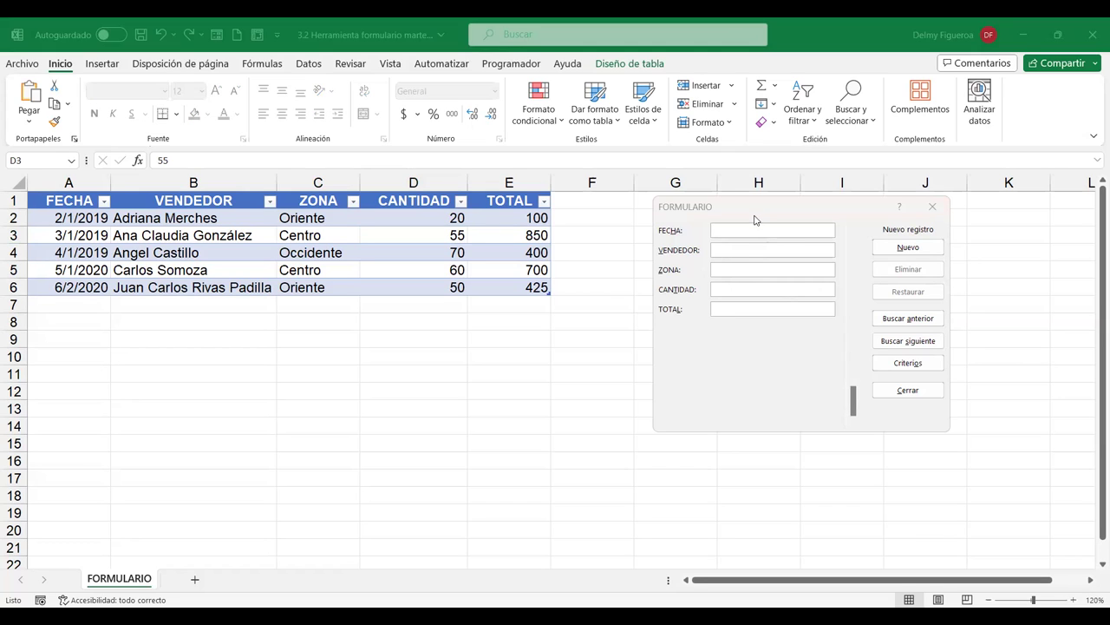
pyautogui.click(735, 228)
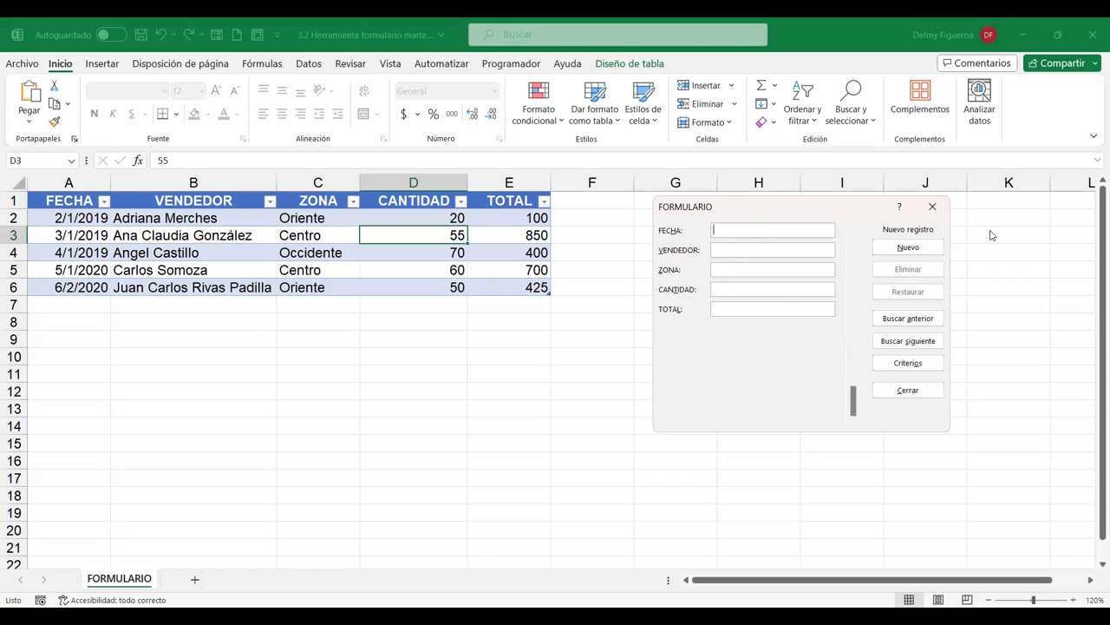
pyautogui.write('7/2/20')
pyautogui.write('20')
pyautogui.hotkey('shift', 'Home')
pyautogui.press('End')
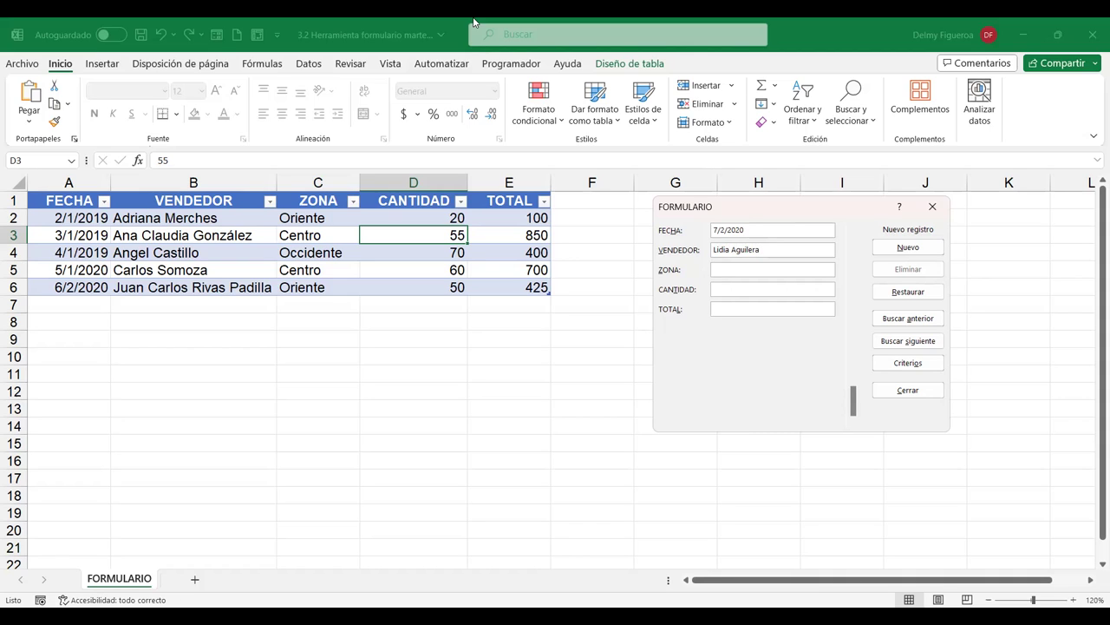
pyautogui.write('Oc')
pyautogui.write('cidente')
pyautogui.write('70')
pyautogui.write('940')
pyautogui.press('Return')
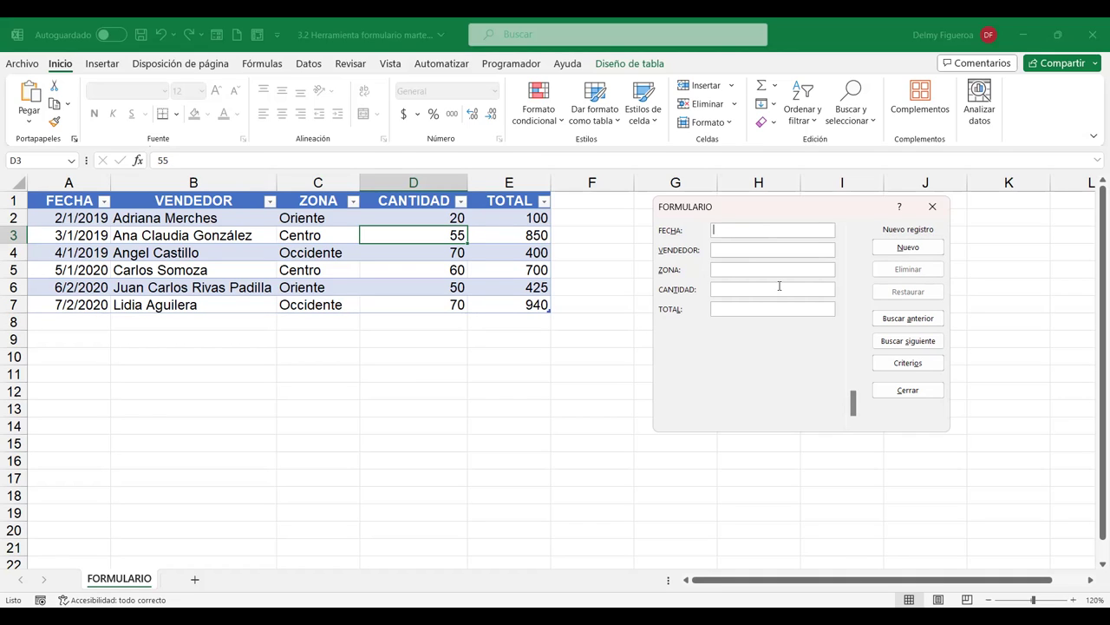
# Step: Add a record dated 10/3/2021 for a salesperson in Centro with quantity 23 and total 535
pyautogui.write('10/')
pyautogui.write('3/20')
pyautogui.write('21')
pyautogui.write('entro')
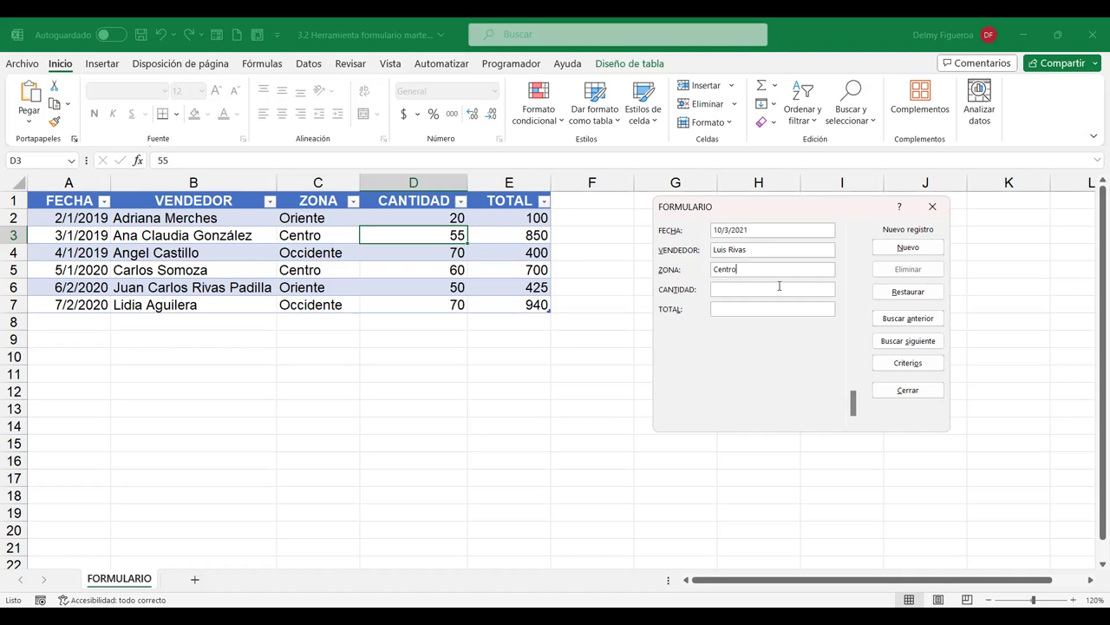
pyautogui.write('23')
pyautogui.write('535')
pyautogui.press('Return')
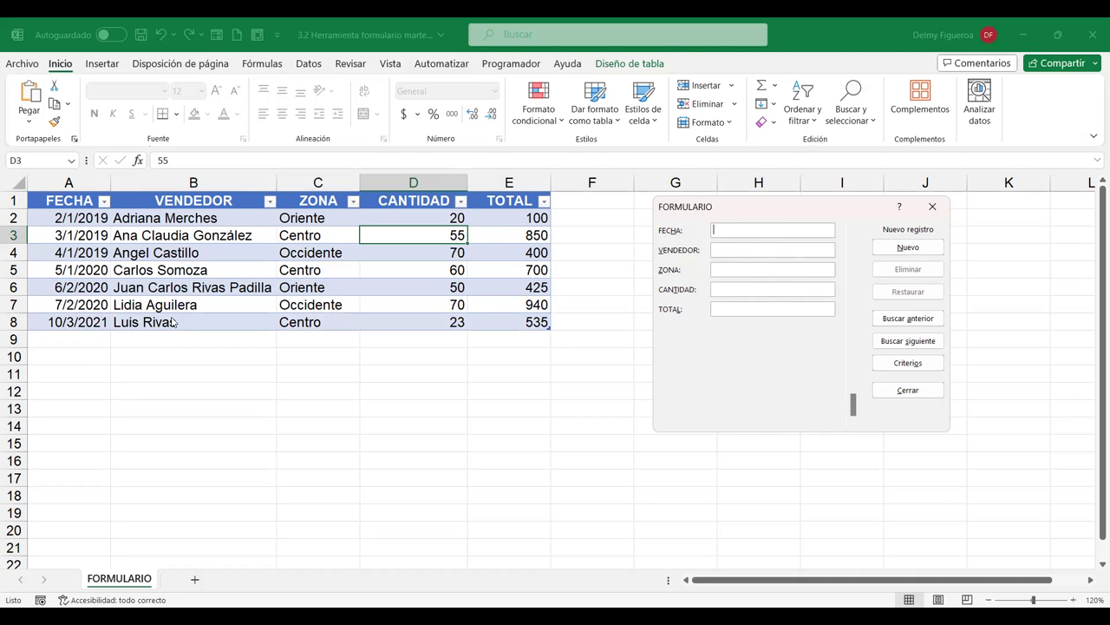
# Step: Add a record dated 11/3/2021 for another salesperson in Oriente with quantity 40 and total 570
pyautogui.write('11/3')
pyautogui.write('/2021')
pyautogui.press('Tab')
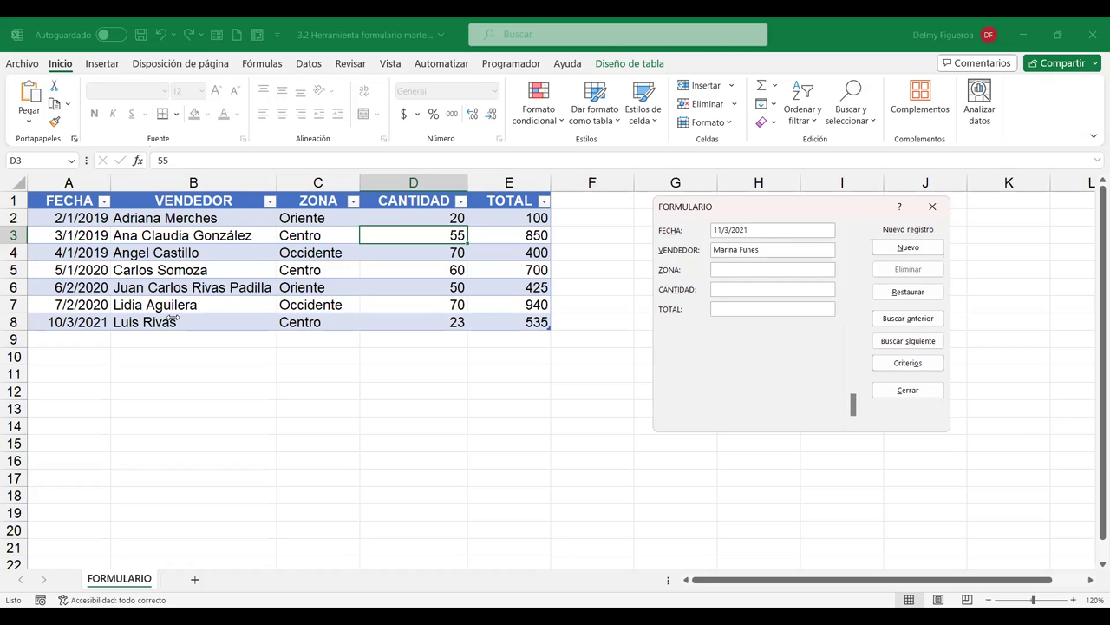
pyautogui.write('Oriente')
pyautogui.press('Tab')
pyautogui.write('40')
pyautogui.write('570')
pyautogui.press('Return')
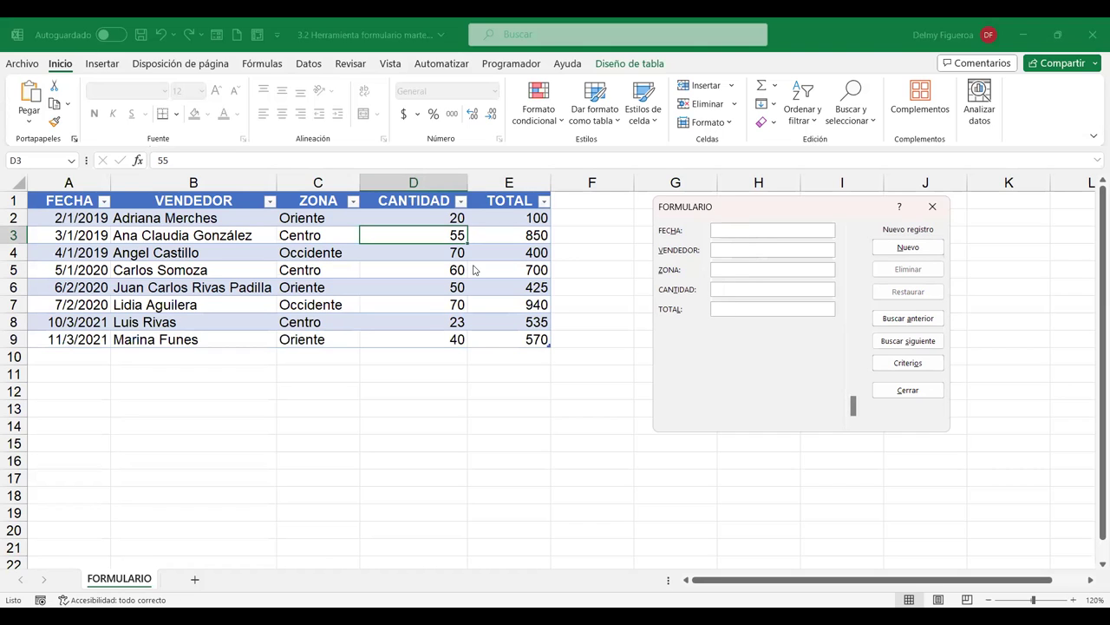
# Step: Step back with Buscar anterior from the newest record to the first record
pyautogui.click(927, 318)
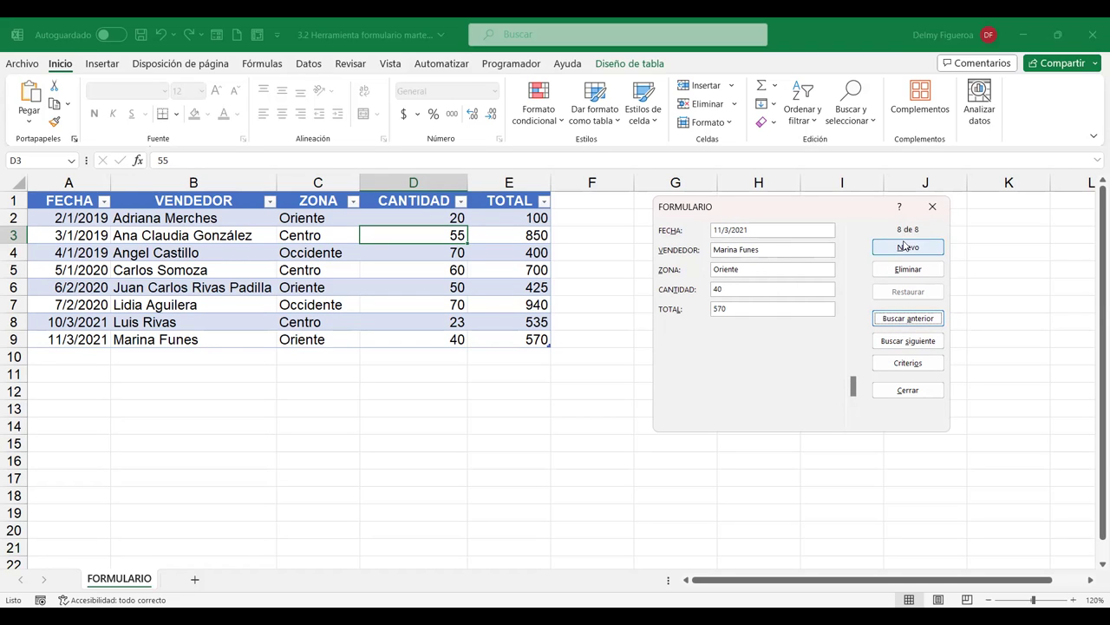
pyautogui.click(921, 320)
pyautogui.click(921, 321)
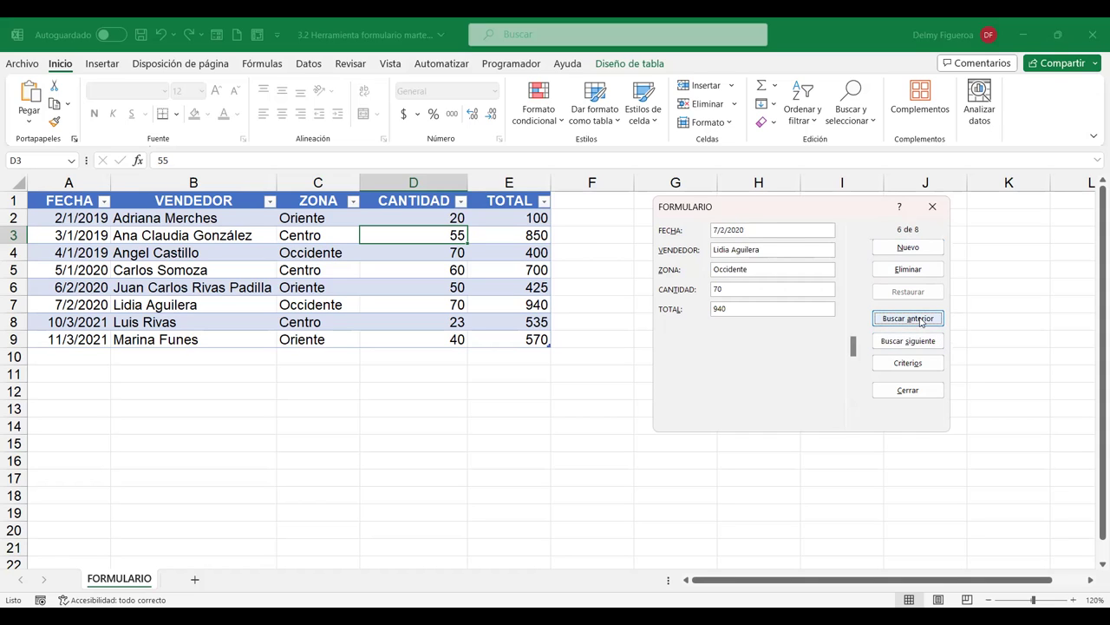
pyautogui.click(922, 320)
pyautogui.click(921, 320)
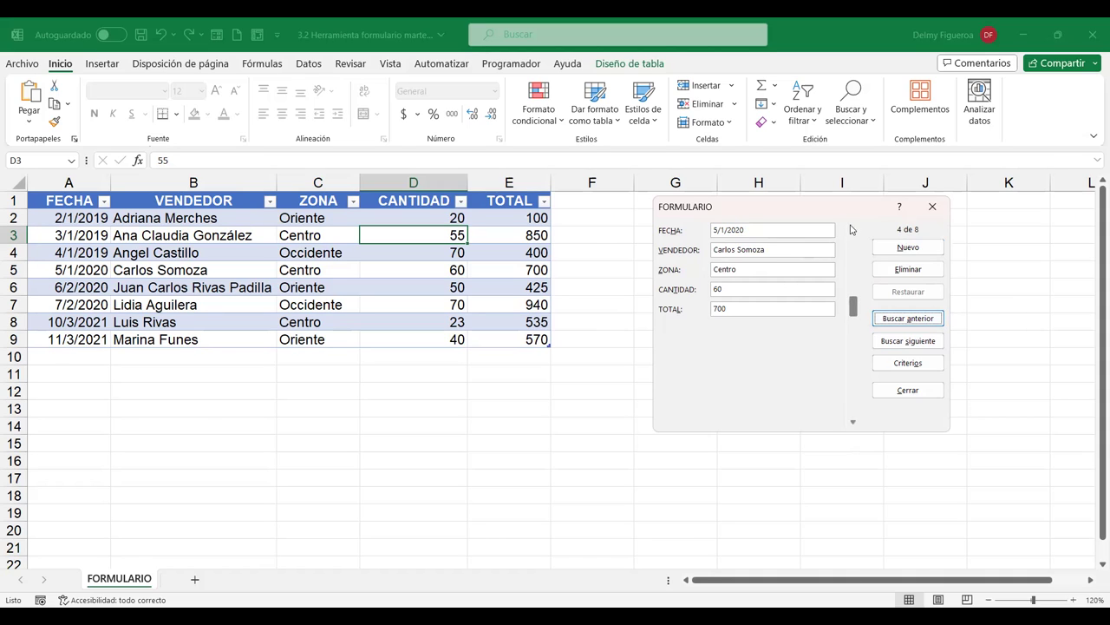
pyautogui.click(890, 318)
pyautogui.click(894, 320)
pyautogui.click(898, 323)
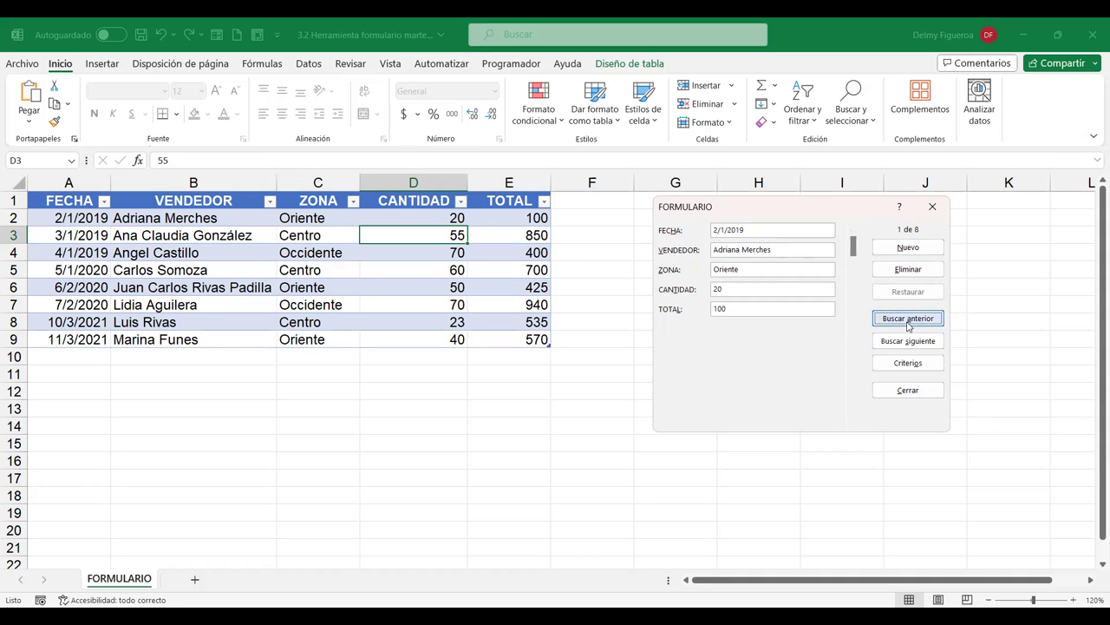
# Step: Advance to the last record, then return to record 6 of 8, the 7/2/2020 Occidente sale
pyautogui.click(912, 341)
pyautogui.click(914, 341)
pyautogui.click(913, 341)
pyautogui.click(914, 341)
pyautogui.click(914, 342)
pyautogui.click(915, 343)
pyautogui.click(914, 342)
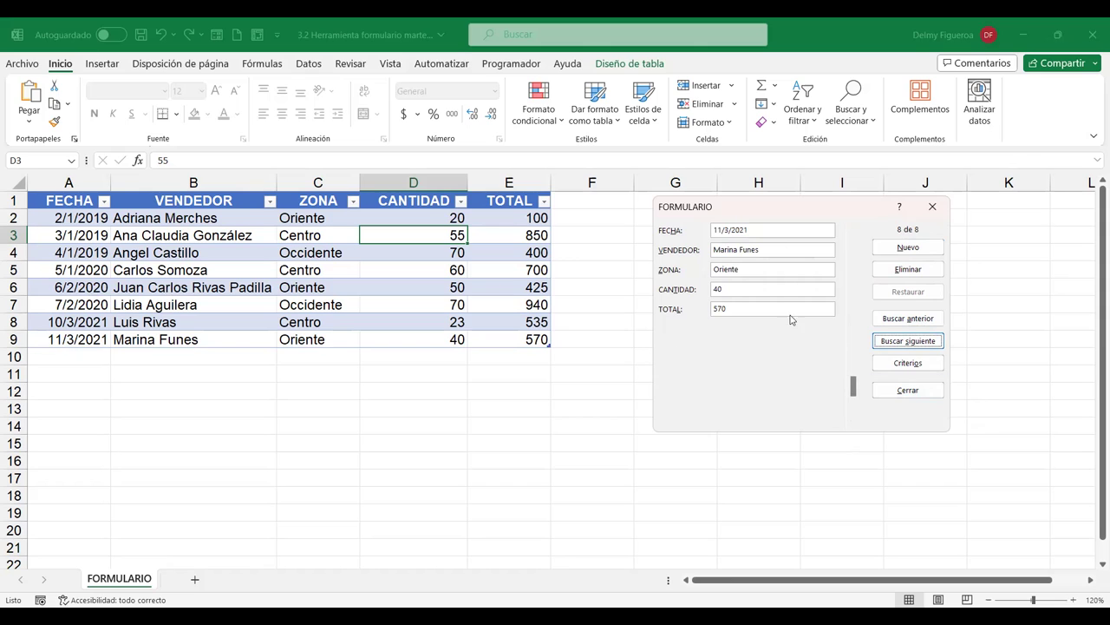
pyautogui.click(907, 320)
pyautogui.click(910, 321)
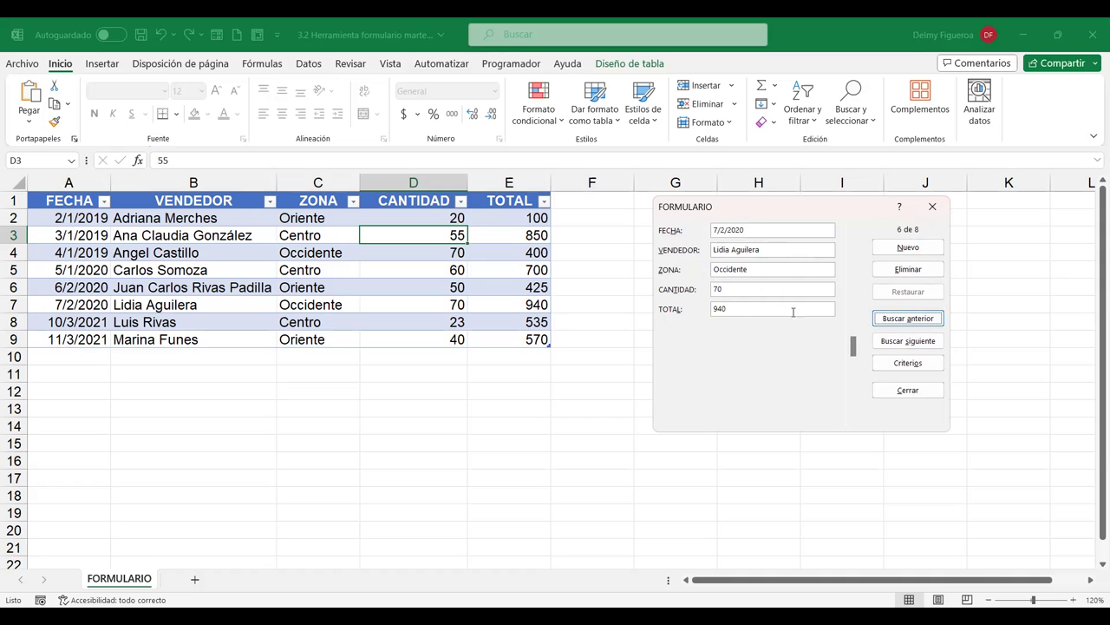
# Step: Delete the 7/2/2020 Occidente record with Eliminar, confirm, and check the neighbouring records
pyautogui.click(918, 274)
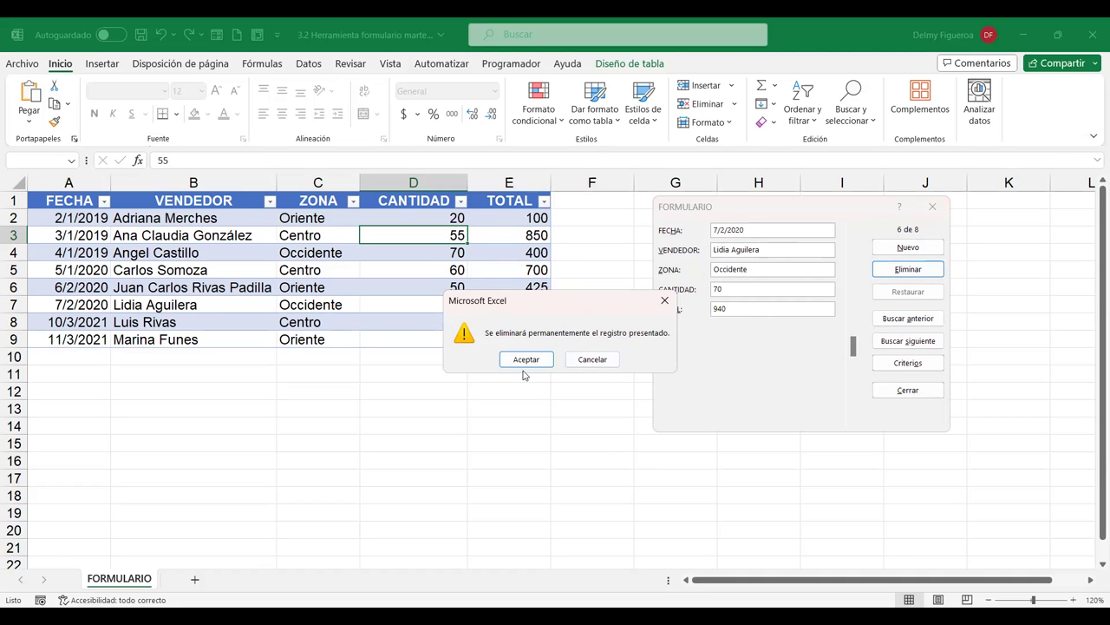
pyautogui.click(525, 359)
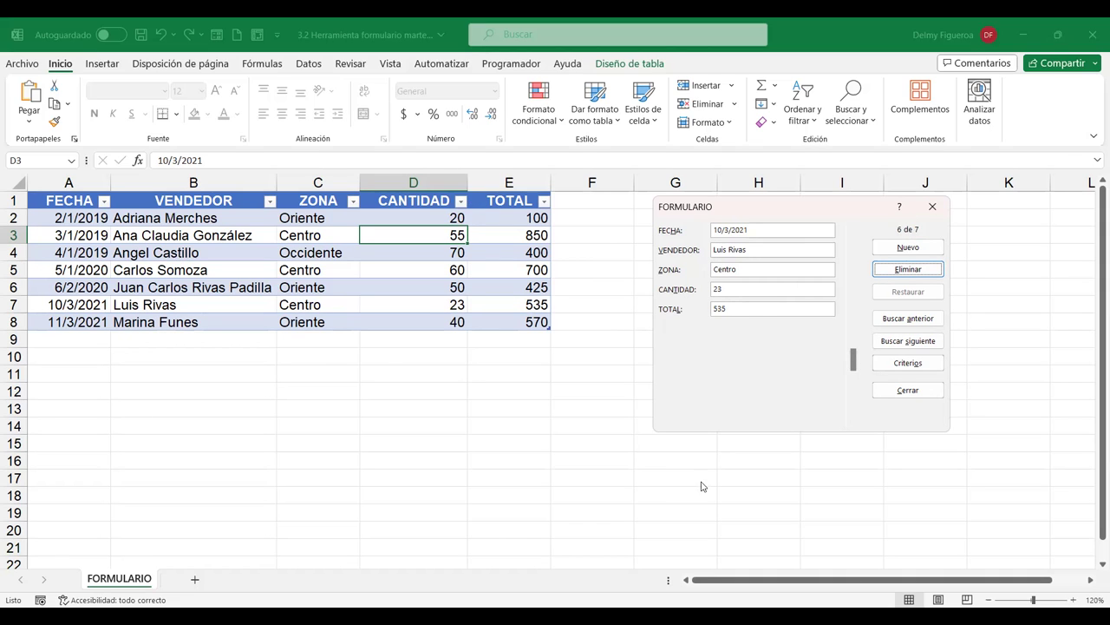
pyautogui.click(934, 323)
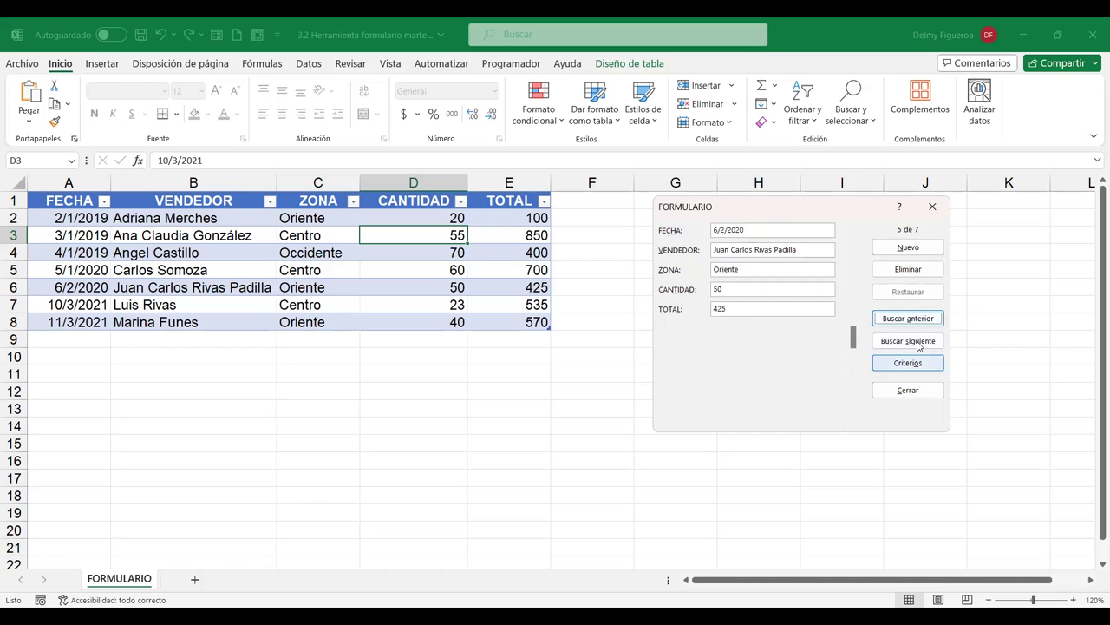
pyautogui.click(920, 343)
pyautogui.click(926, 319)
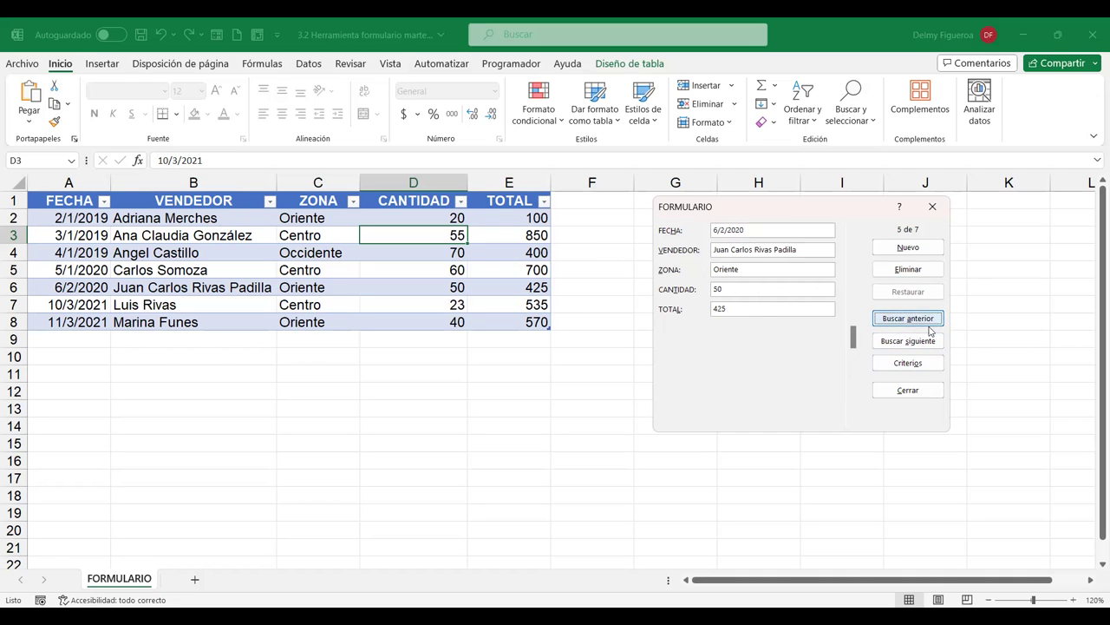
pyautogui.click(924, 345)
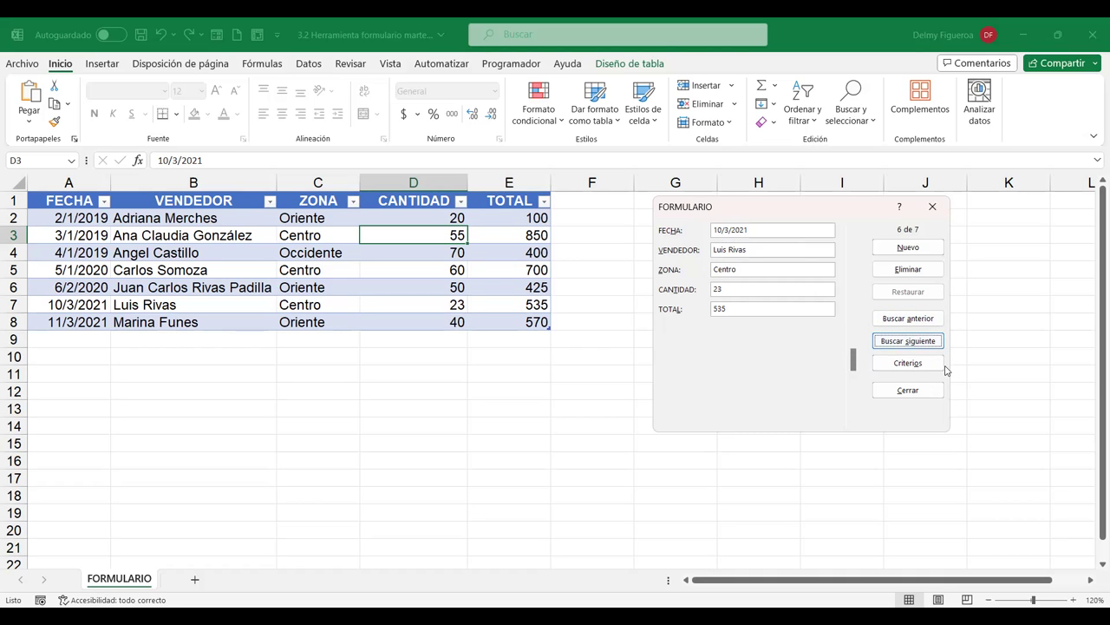
pyautogui.click(895, 364)
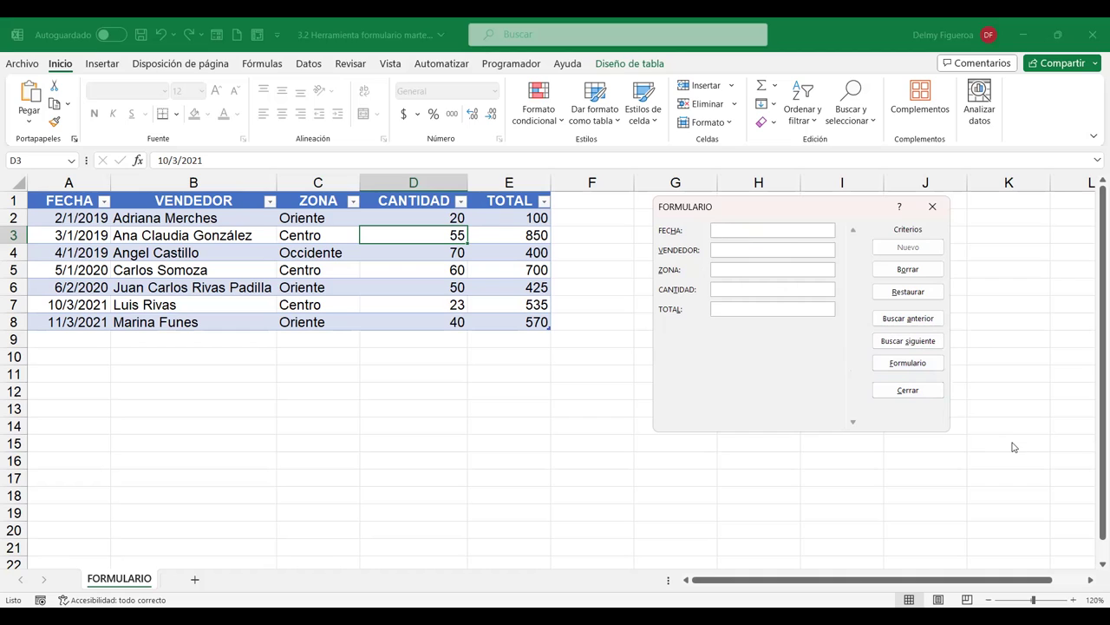
pyautogui.write('6/2/2020')
pyautogui.press('Return')
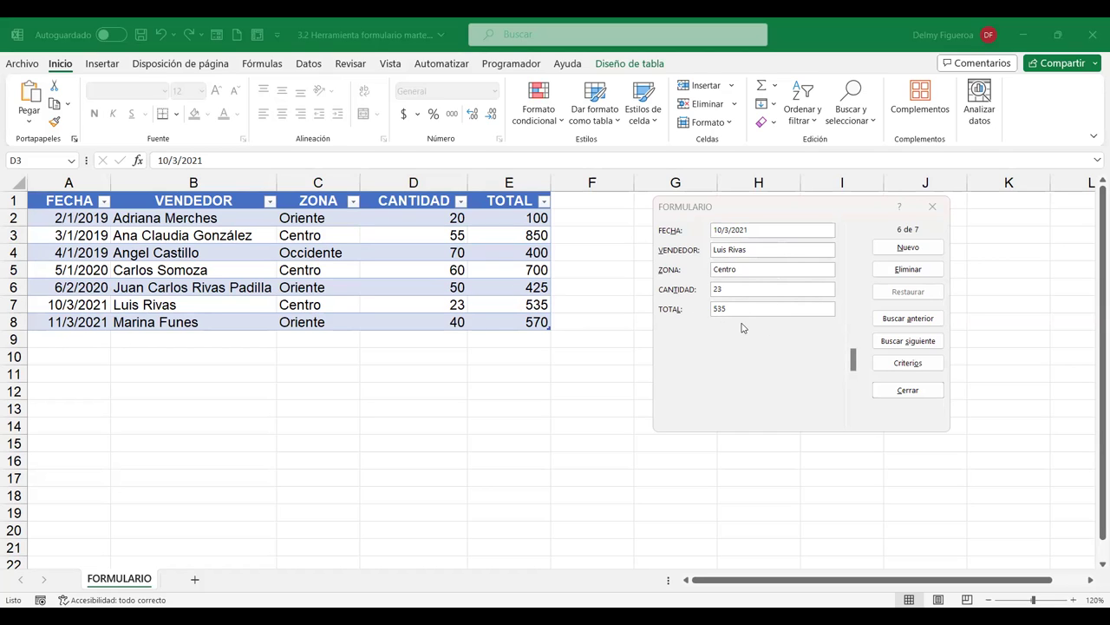
pyautogui.click(906, 363)
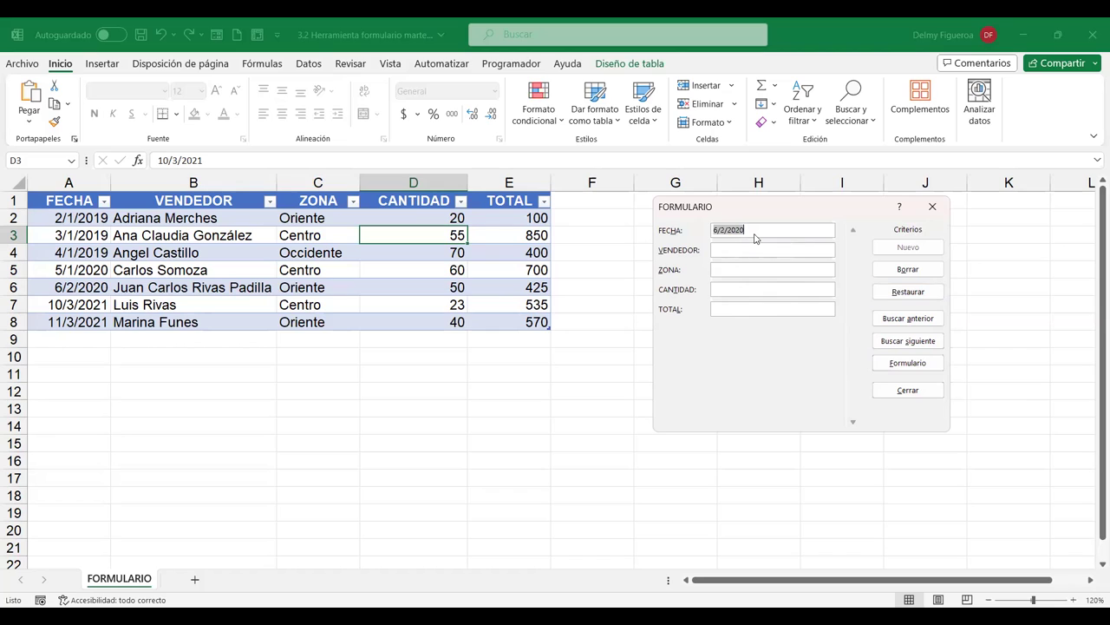
pyautogui.press('BackSpace')
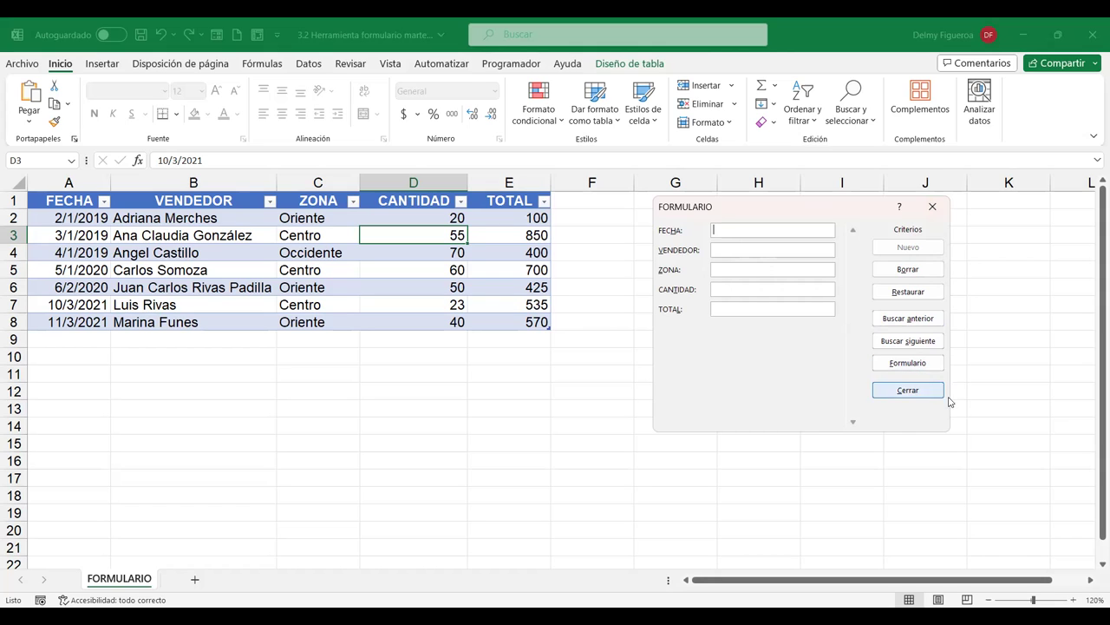
pyautogui.click(746, 250)
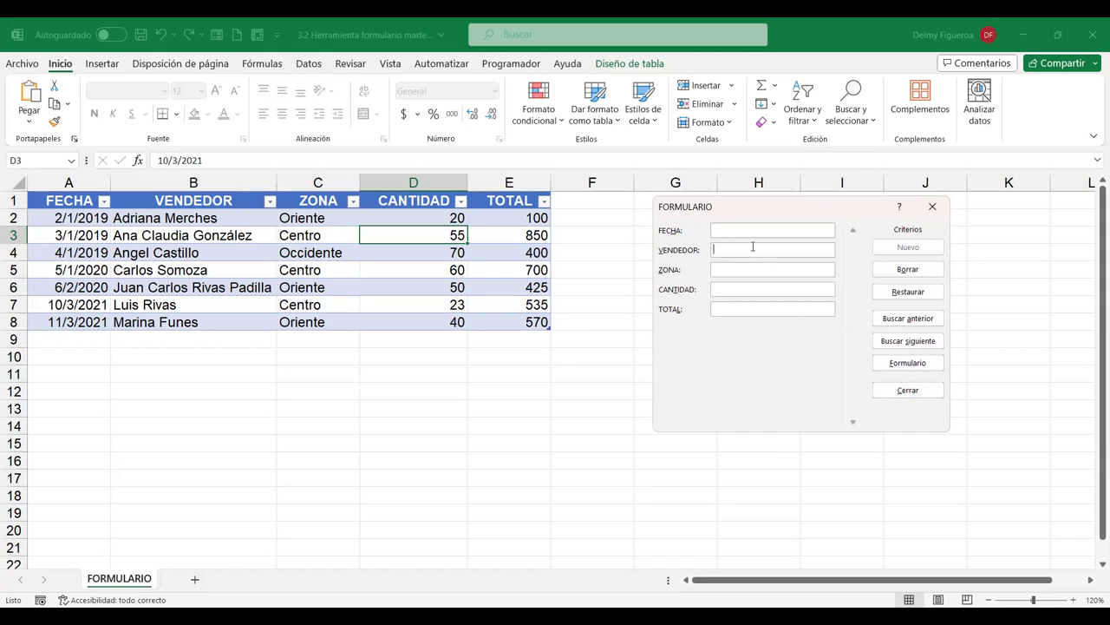
pyautogui.write('Ana')
pyautogui.press('Return')
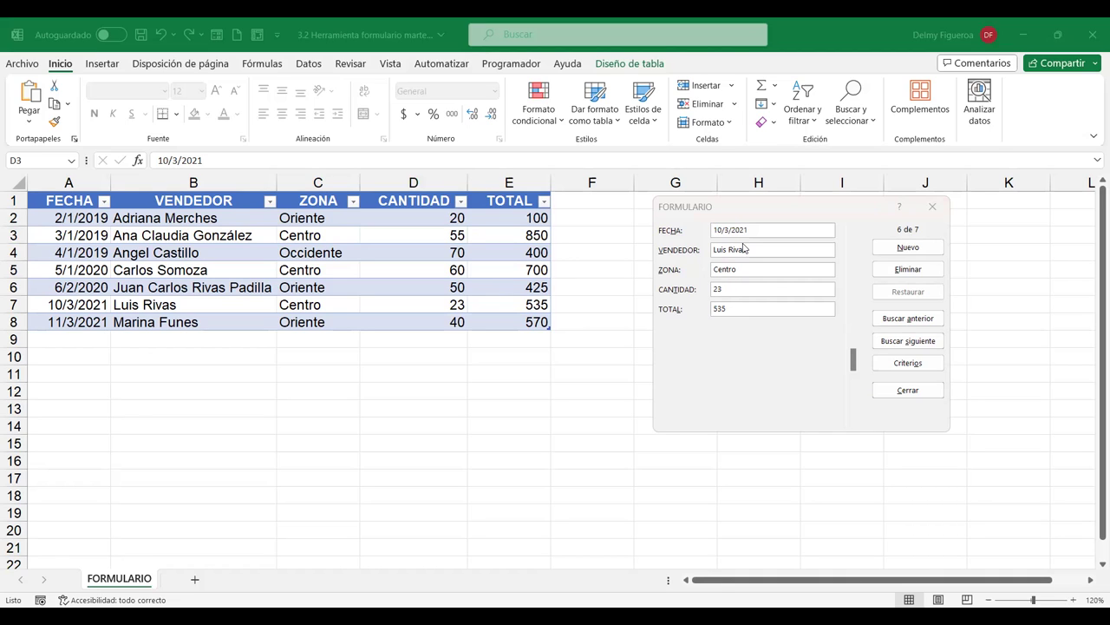
# Step: In the data form, replace record 6's seller surname with the new surname and save the record
pyautogui.click(830, 249)
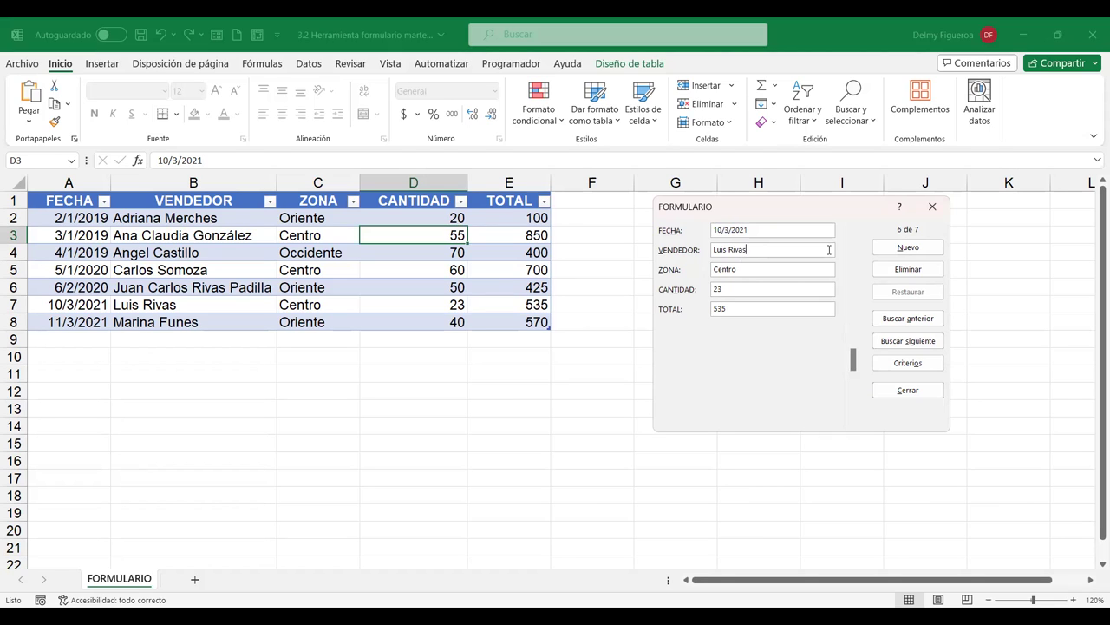
pyautogui.press('BackSpace')
pyautogui.press('BackSpace')
pyautogui.press('BackSpace')
pyautogui.press('BackSpace')
pyautogui.press('BackSpace')
pyautogui.write('Funes')
pyautogui.click(908, 293)
pyautogui.click(775, 248)
pyautogui.press('BackSpace')
pyautogui.press('BackSpace')
pyautogui.press('BackSpace')
pyautogui.press('BackSpace')
pyautogui.write('Funes')
pyautogui.press('Tab')
pyautogui.press('Return')
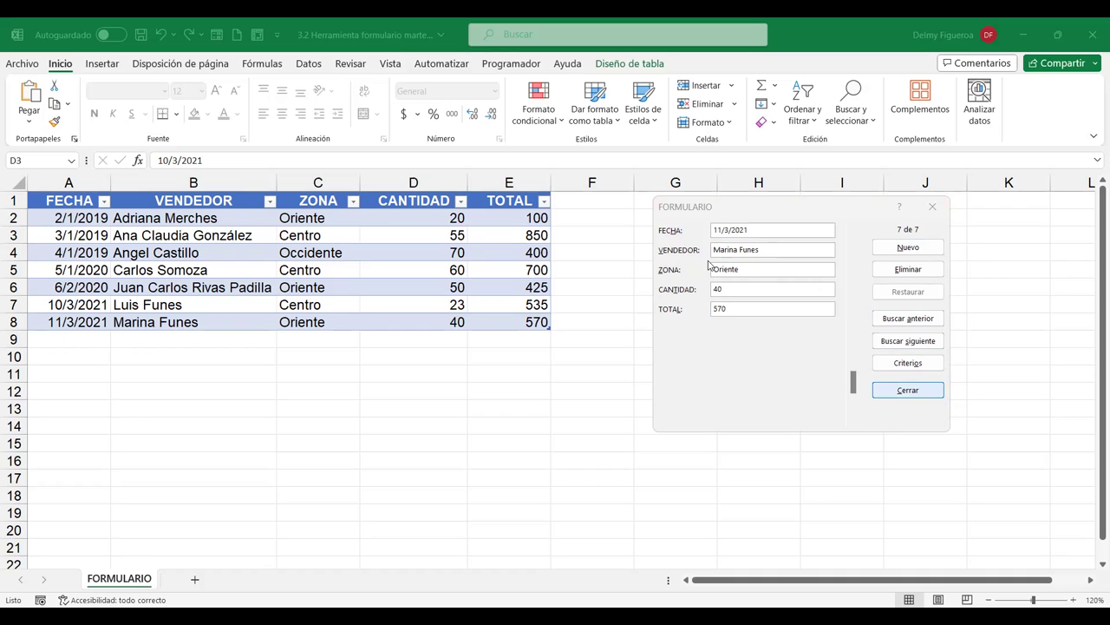
# Step: Close the data form with Esc
pyautogui.press('Escape')
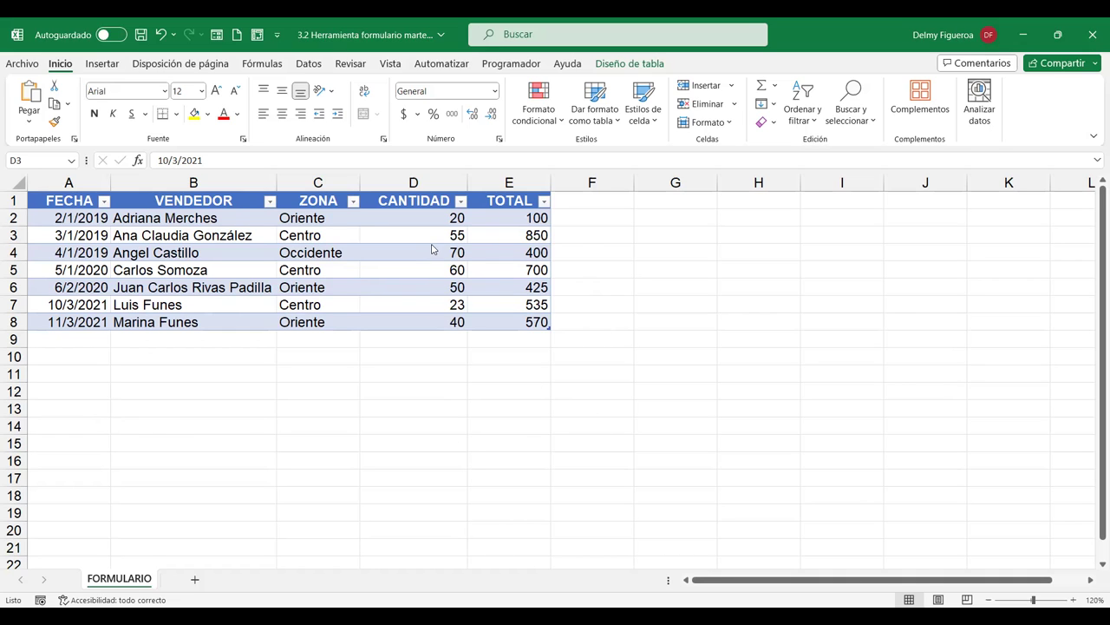
# Step: Check the TOTAL column's insert options and dismiss them without inserting anything
pyautogui.click(597, 204)
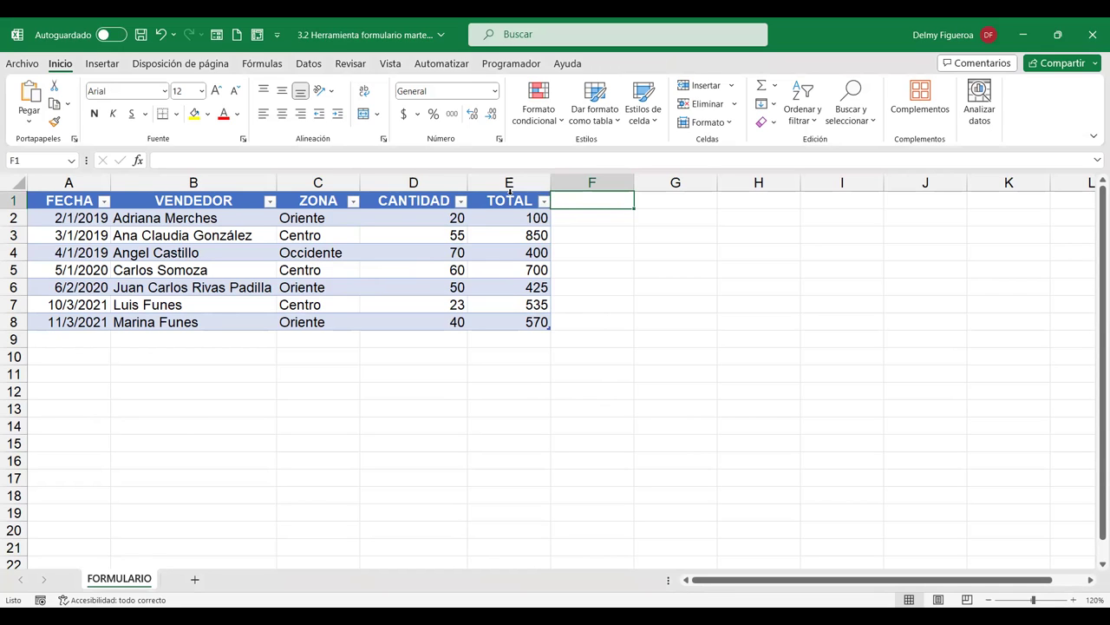
pyautogui.click(510, 199)
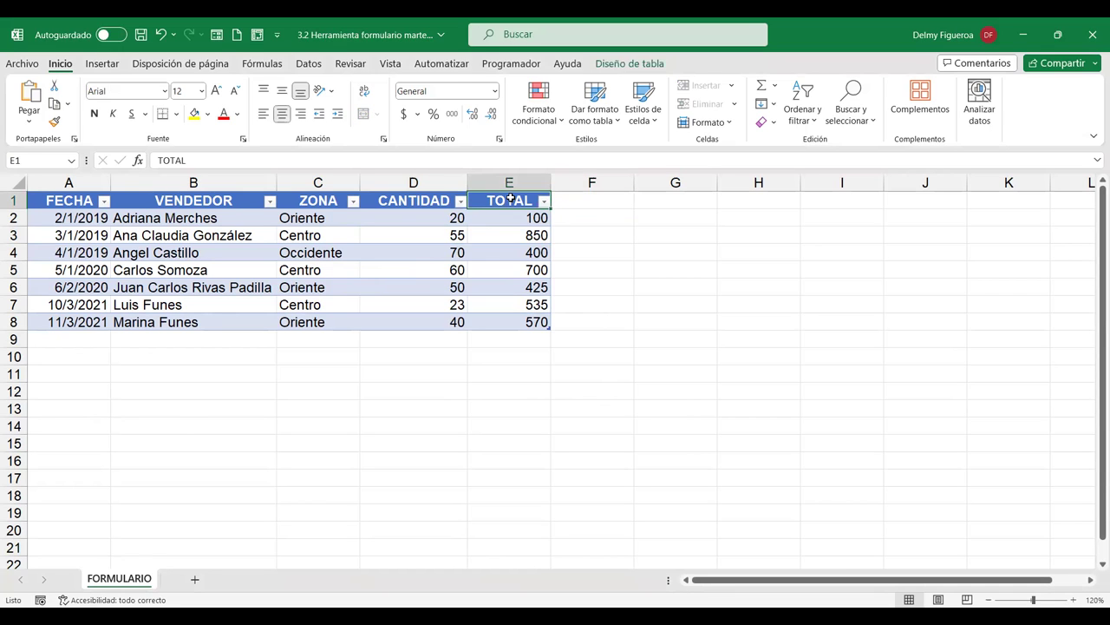
pyautogui.rightClick(510, 198)
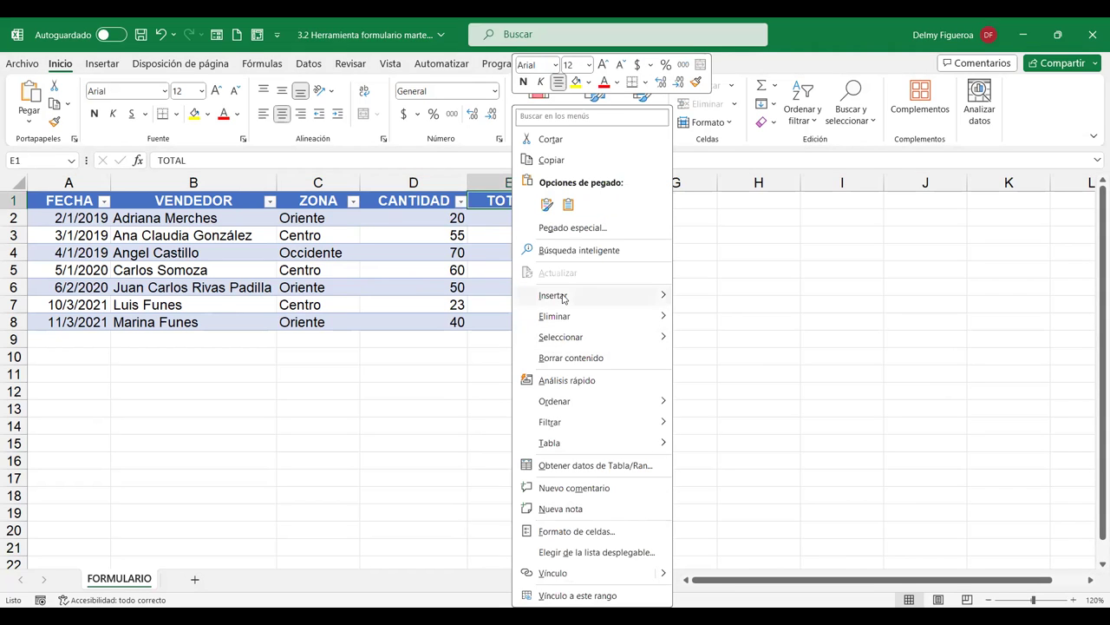
pyautogui.moveTo(562, 299)
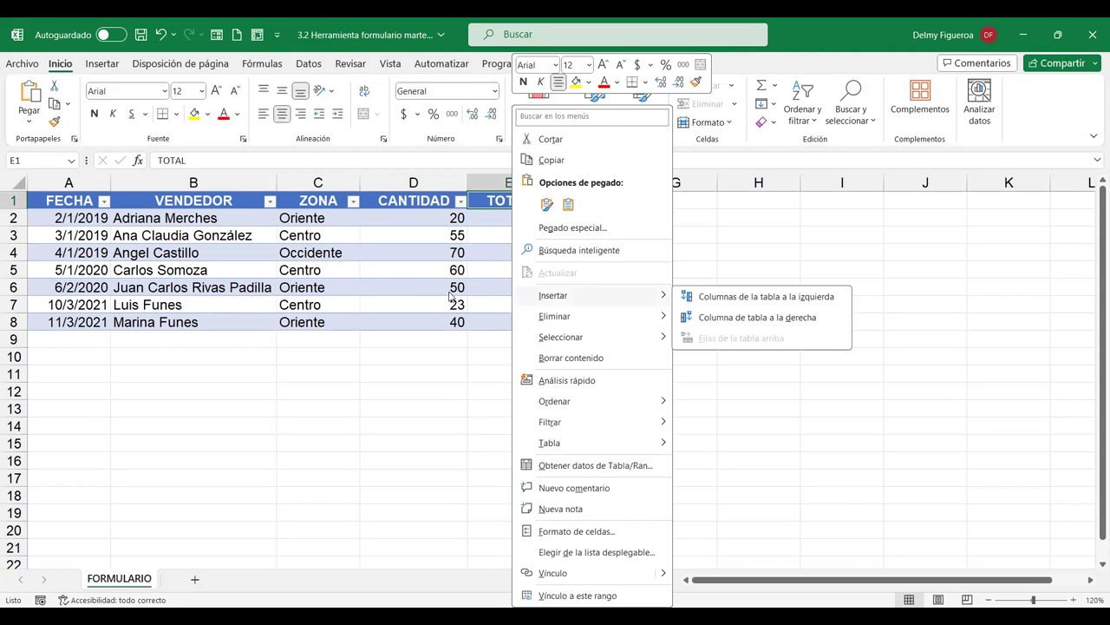
pyautogui.press('Escape')
pyautogui.click(591, 198)
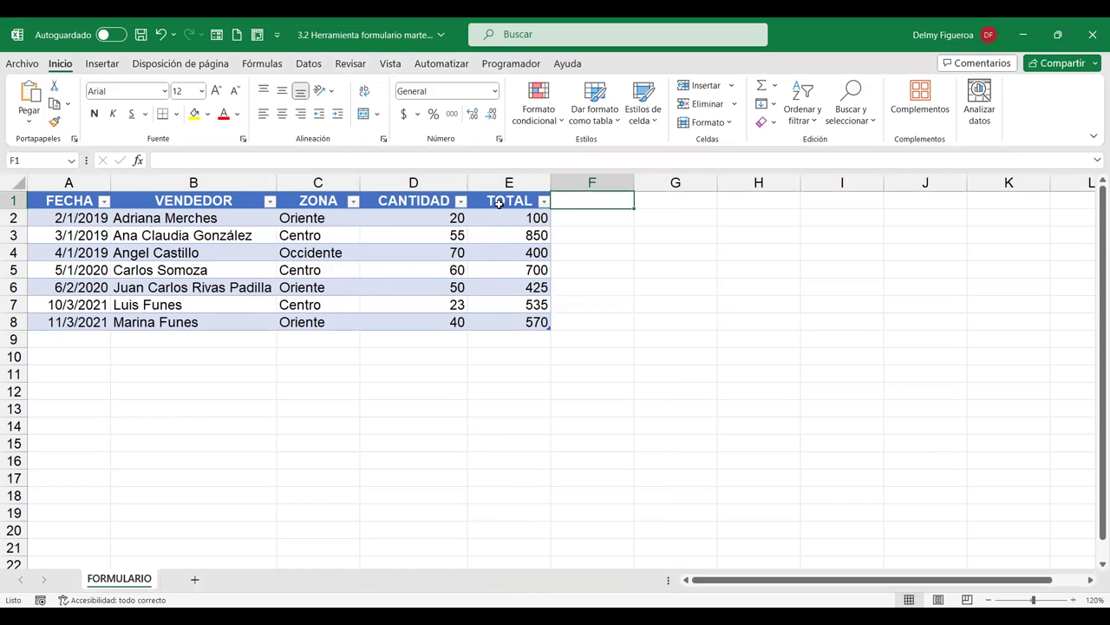
# Step: Rename header E1 to PRECIO and type TOTAL in F1 to extend the table
pyautogui.click(500, 203)
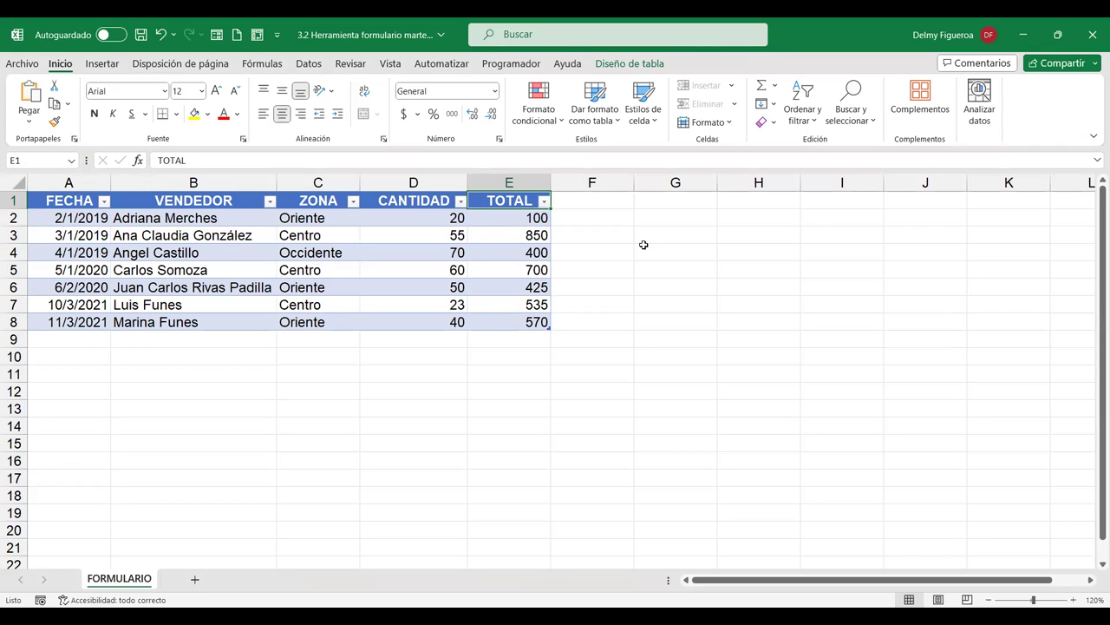
pyautogui.write('PRECIO')
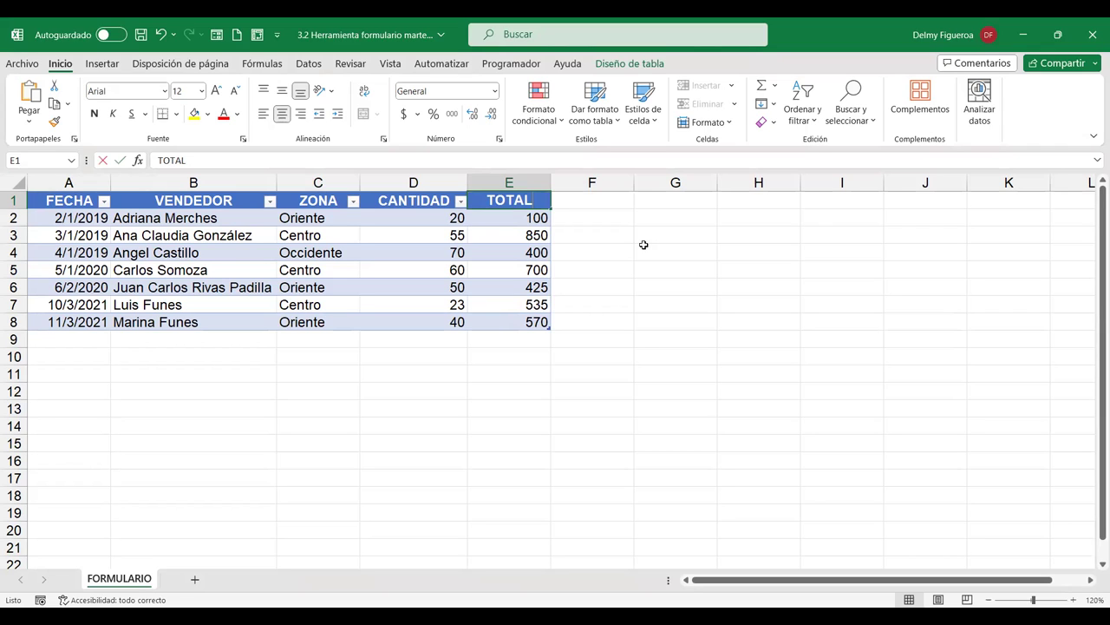
pyautogui.press('Tab')
pyautogui.write('TOTAL')
pyautogui.press('Return')
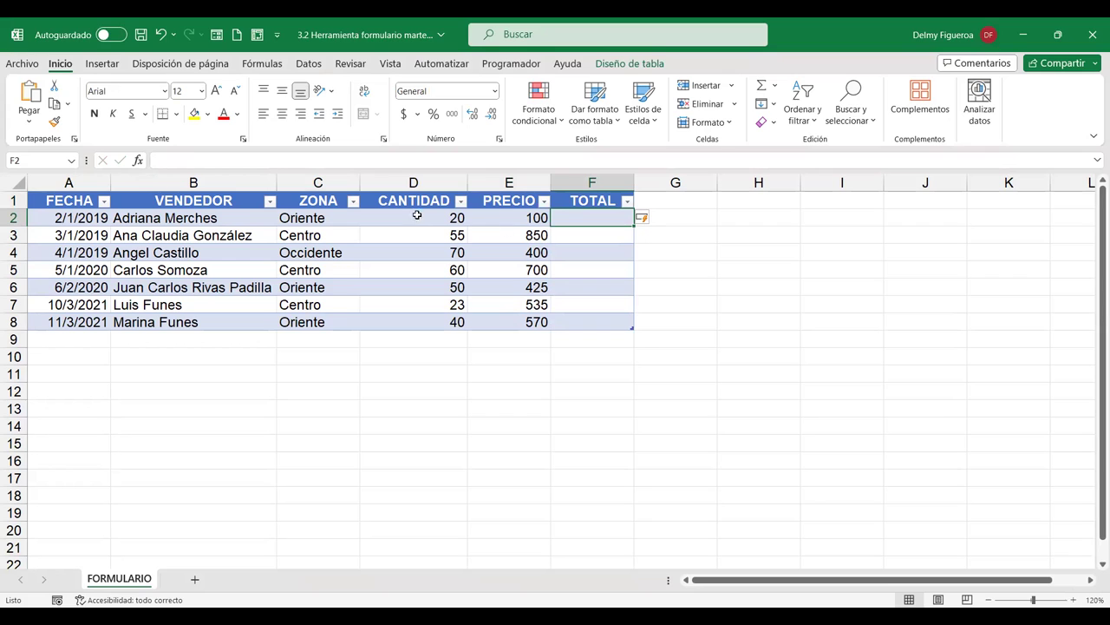
# Step: Enter the formula =E2*D2 in F2 so TOTAL fills down the column
pyautogui.write('+')
pyautogui.click(493, 213)
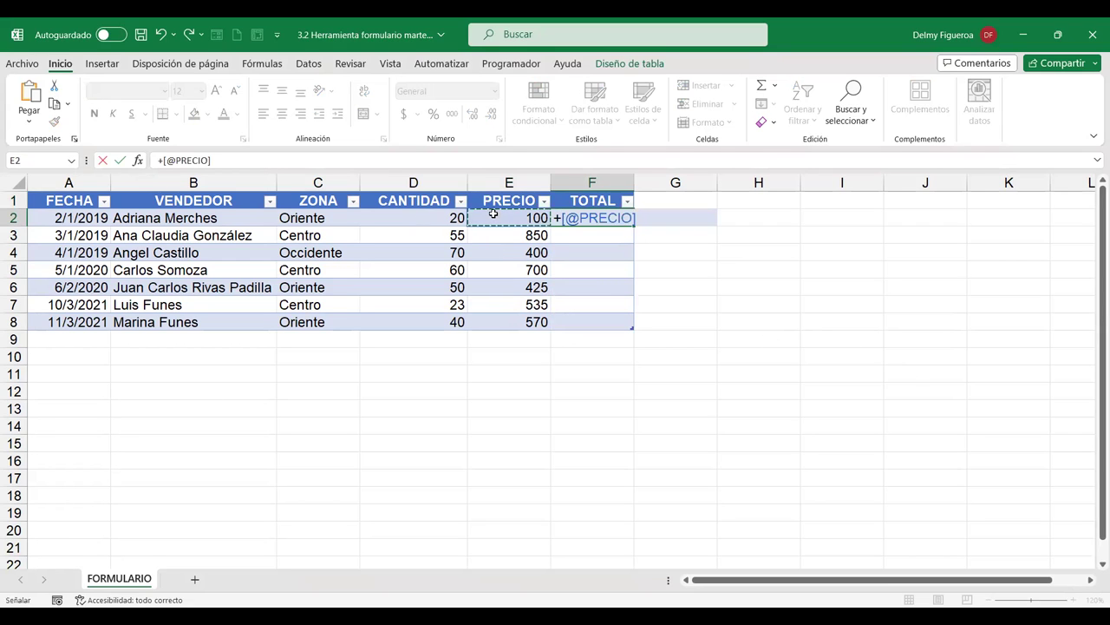
pyautogui.write('*')
pyautogui.click(410, 214)
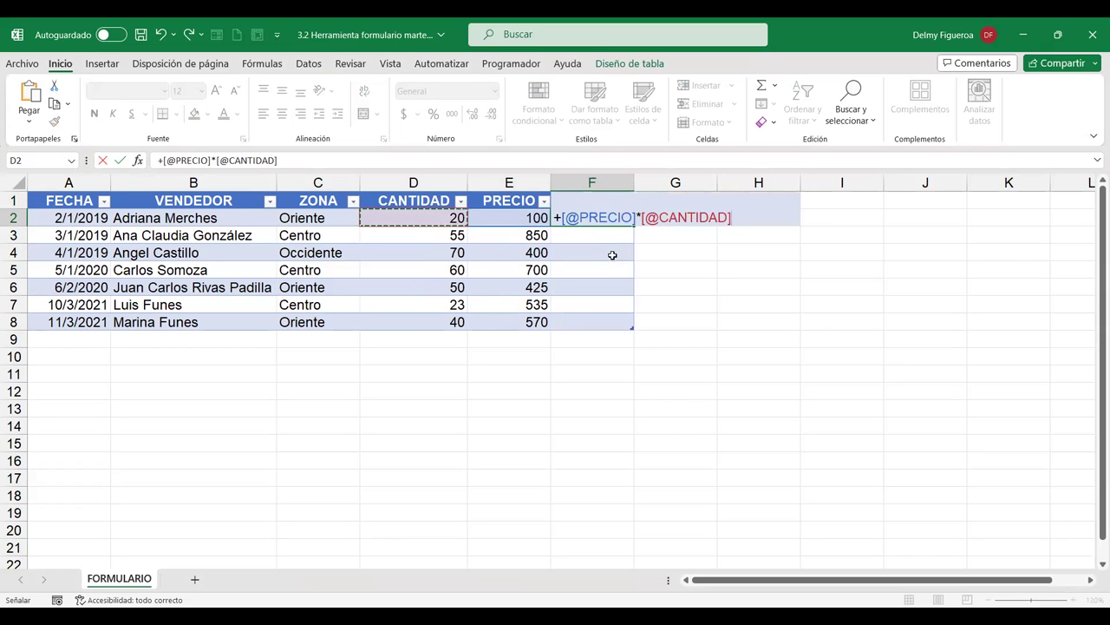
pyautogui.press('Return')
# Step: Apply accounting currency format to the totals in F2:F8
pyautogui.moveTo(623, 217); pyautogui.dragTo(607, 322)
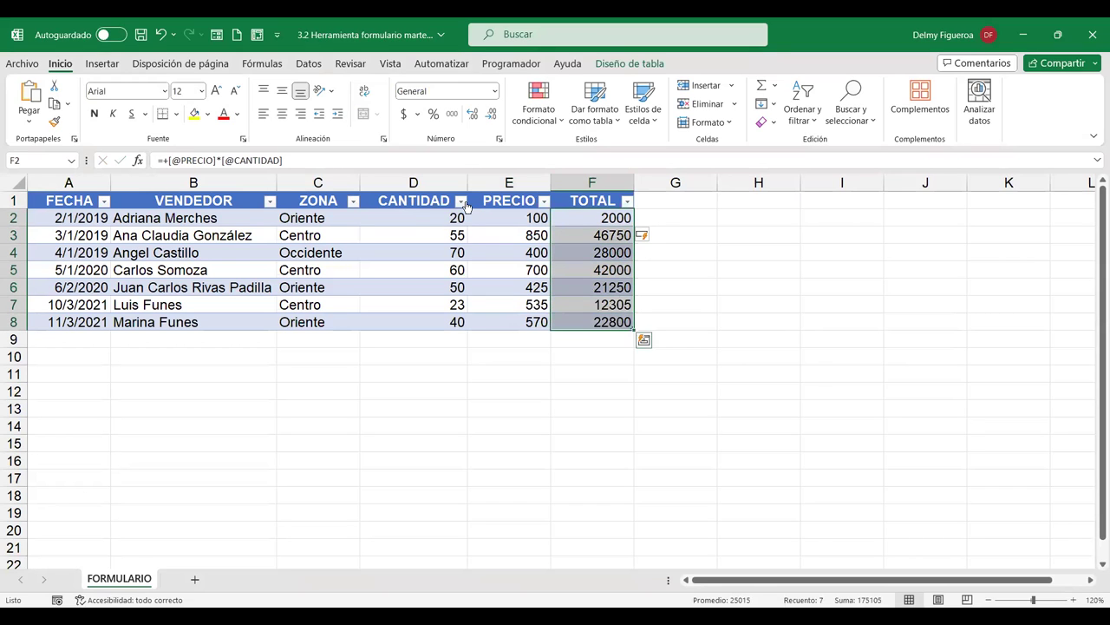
pyautogui.click(403, 114)
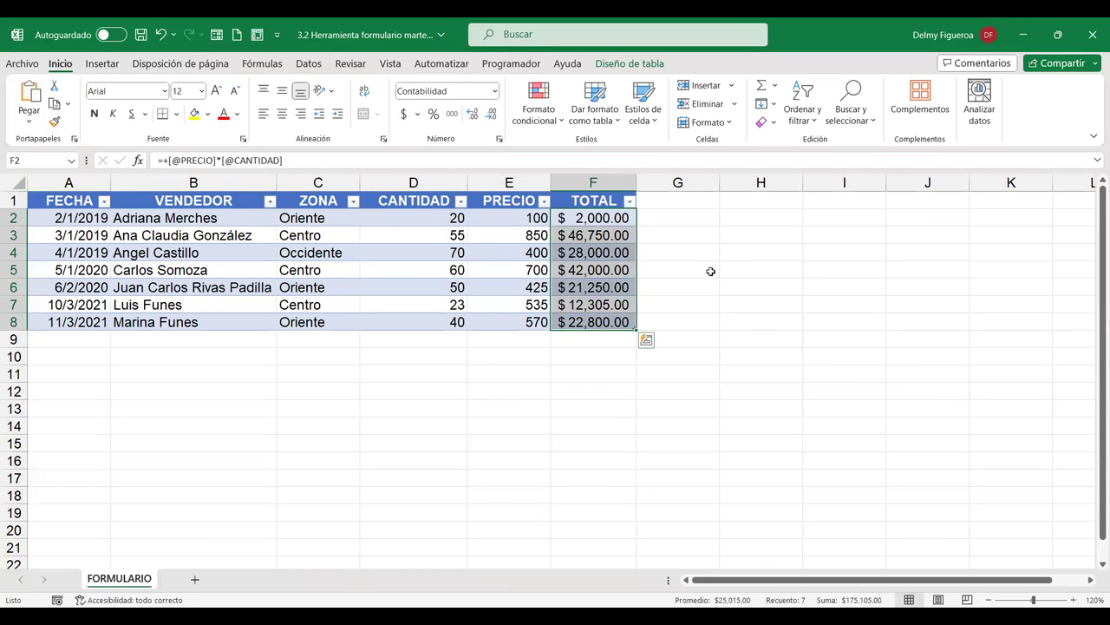
pyautogui.click(581, 218)
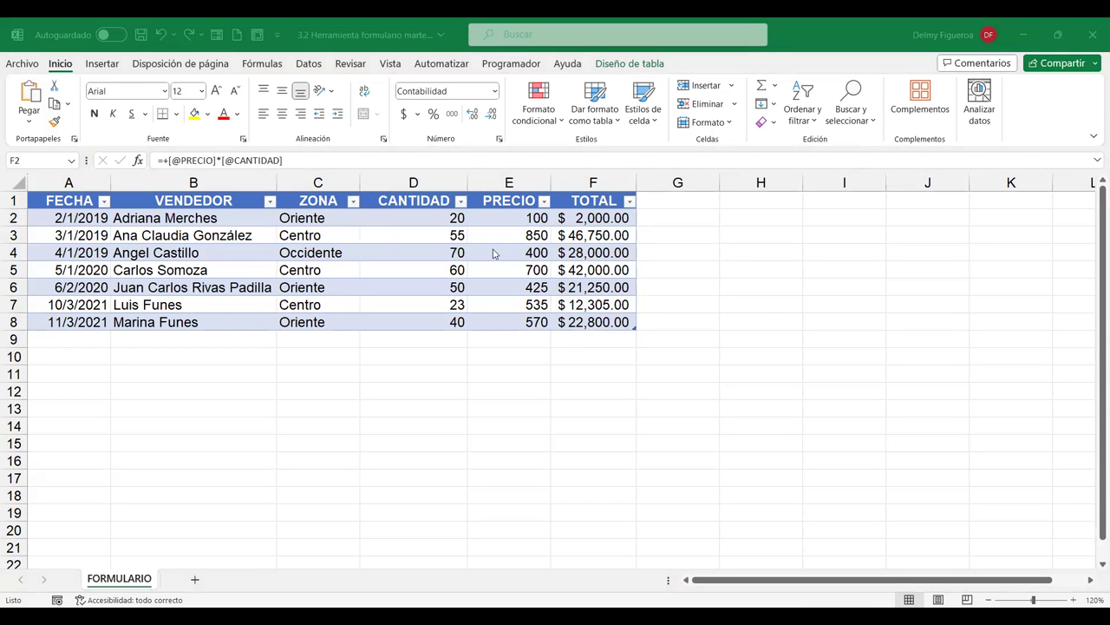
# Step: Start a new data-form record with FECHA 12/3/2022
pyautogui.click(218, 37)
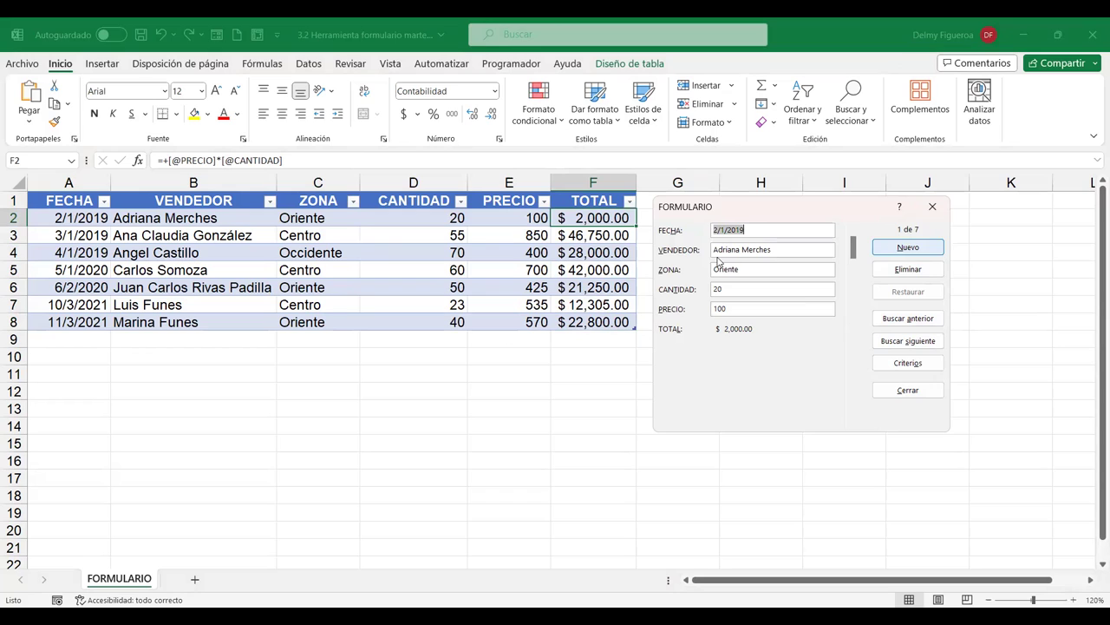
pyautogui.hotkey('alt', 'n')
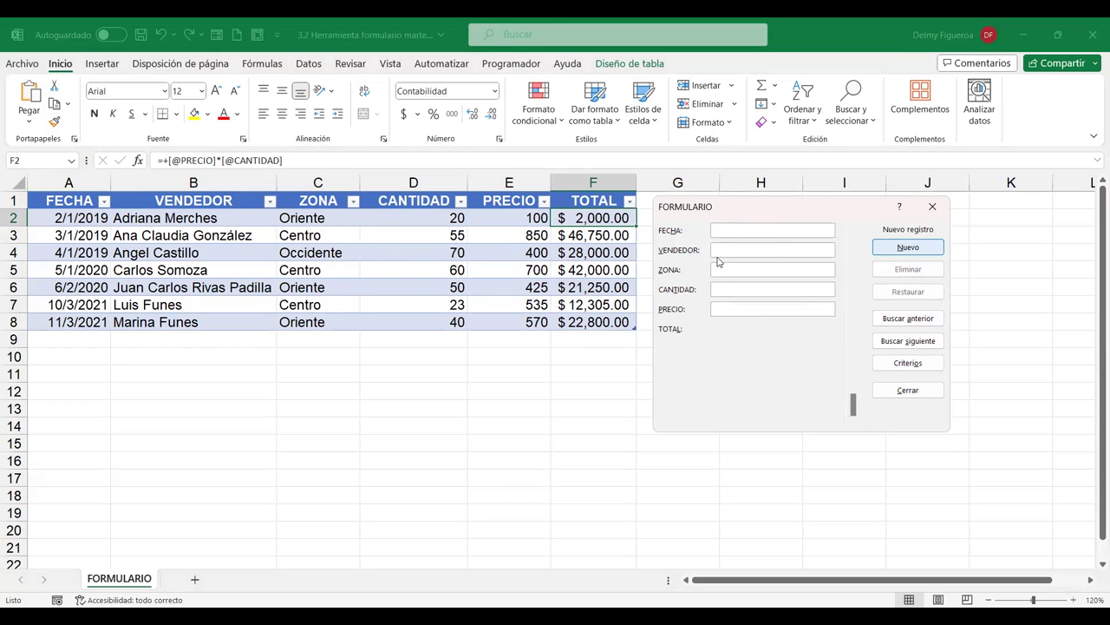
pyautogui.write('12/3/2022')
pyautogui.press('Tab')
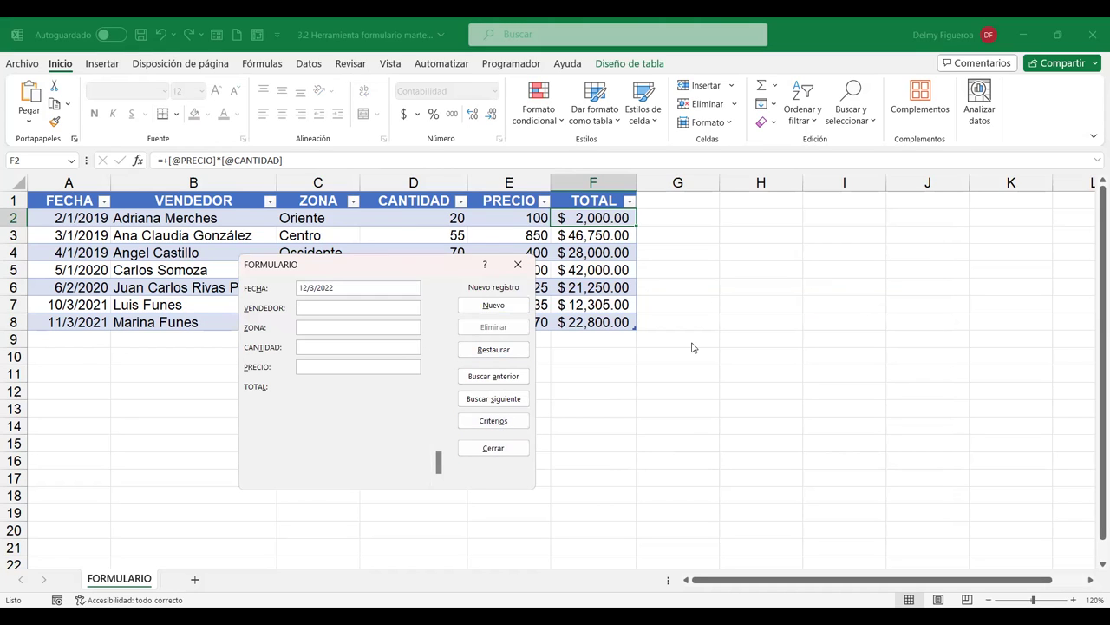
# Step: Enter the seller's name, ZONA Occidente, CANTIDAD 30 and PRECIO 400, then add the record
pyautogui.press('Tab')
pyautogui.write('Occidente')
pyautogui.press('Tab')
pyautogui.write('30')
pyautogui.write('400')
pyautogui.press('Tab')
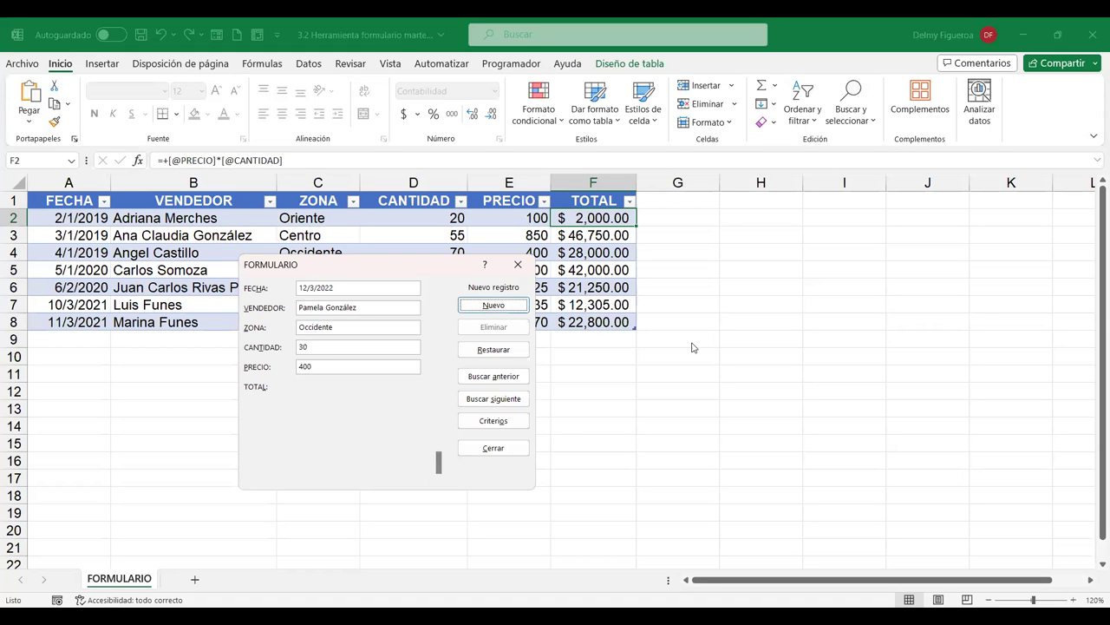
pyautogui.press('Return')
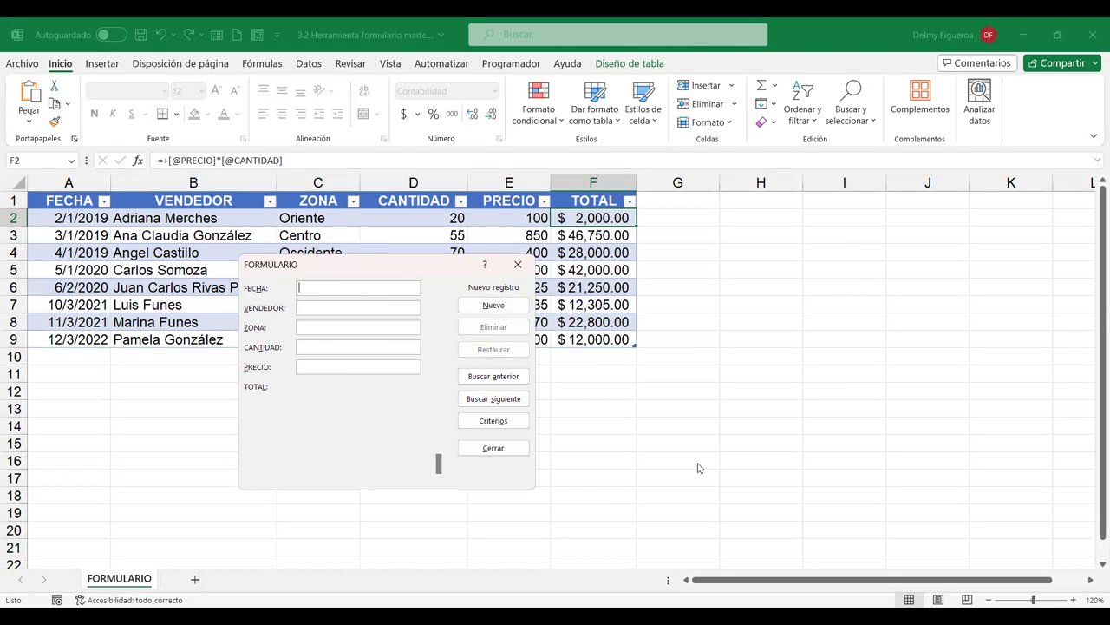
# Step: Add a 13/4/2022 record with the seller's name, ZONA Centro, CANTIDAD 85 and PRECIO 900
pyautogui.write('13/')
pyautogui.write('4/')
pyautogui.write('2022')
pyautogui.write('Centro')
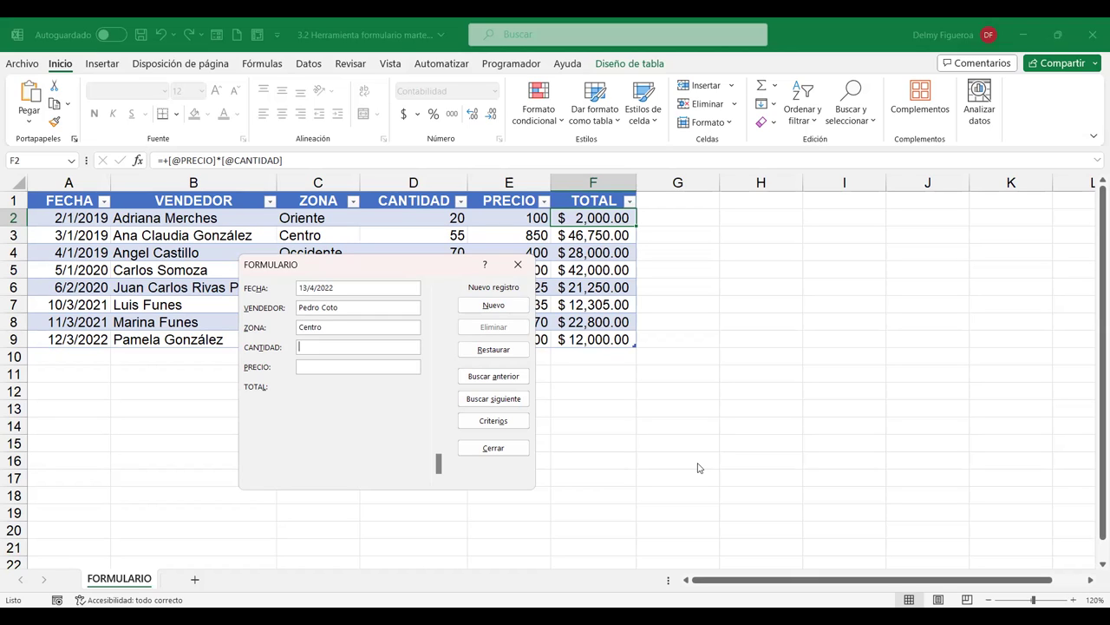
pyautogui.write('85')
pyautogui.press('Tab')
pyautogui.write('900')
pyautogui.press('Return')
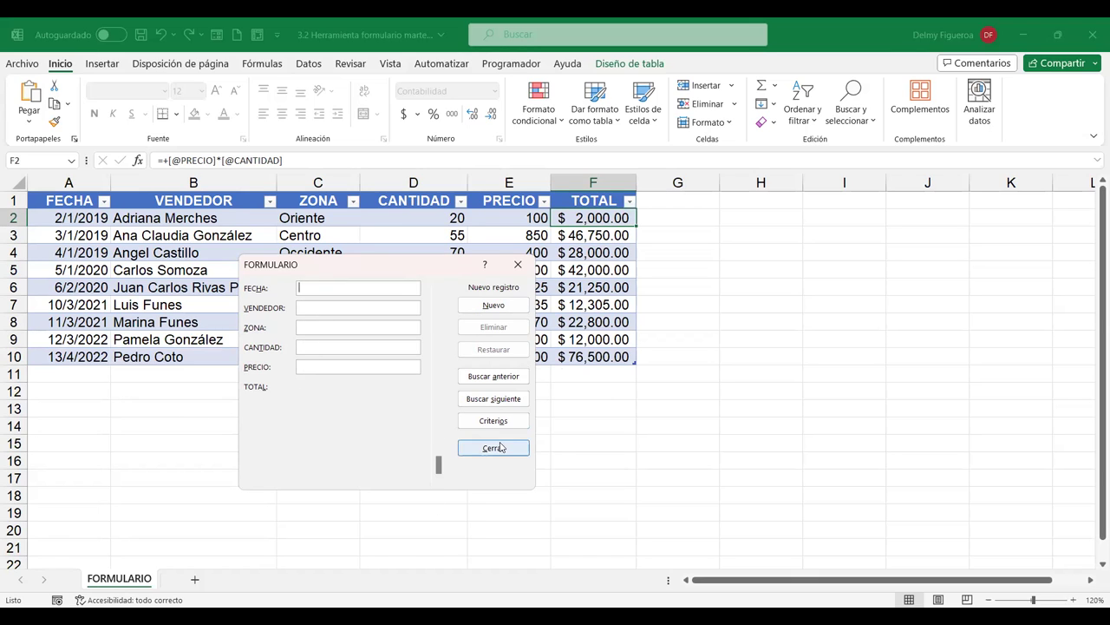
# Step: Close the data form and check the two new rows and row 9's TOTAL formula
pyautogui.click(492, 447)
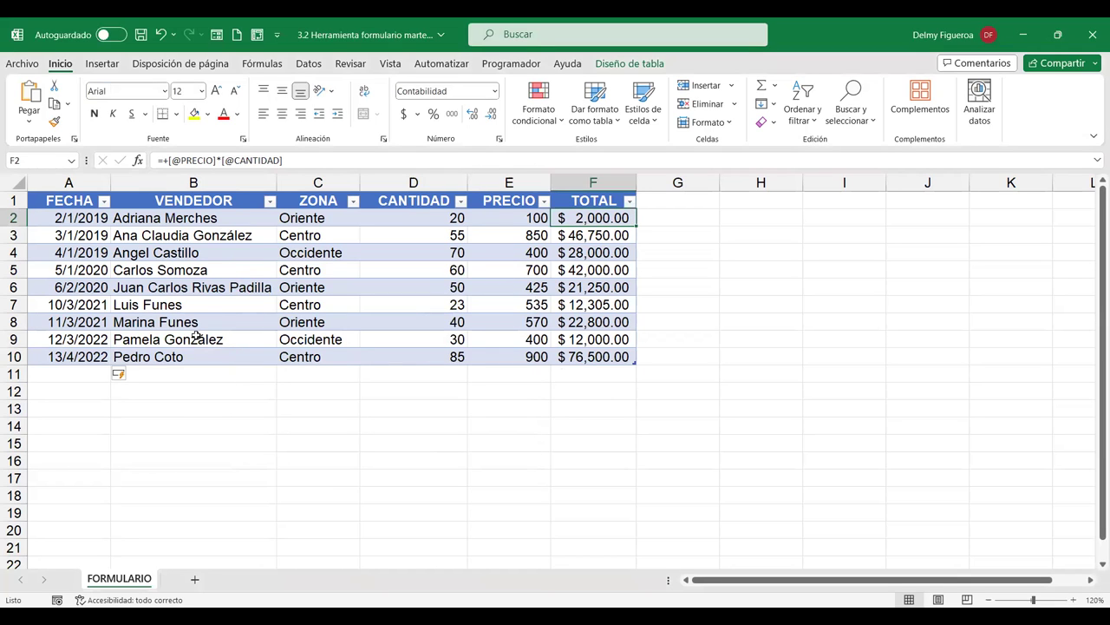
pyautogui.moveTo(198, 340); pyautogui.dragTo(195, 354)
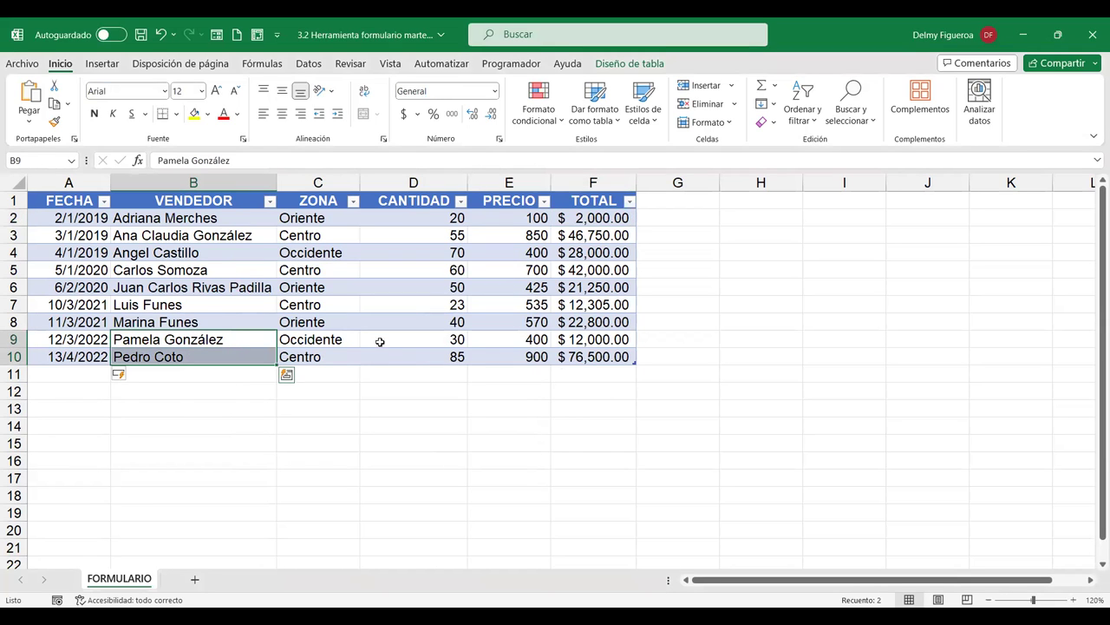
pyautogui.click(621, 340)
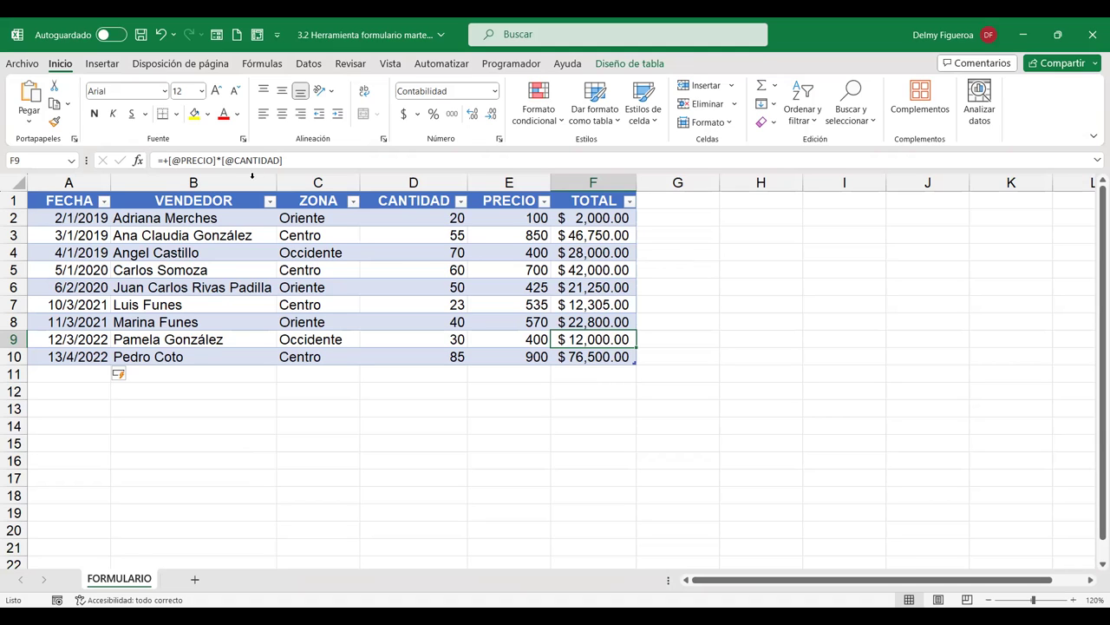
# Step: Open the data entry form for the sales table, then close it
pyautogui.click(217, 37)
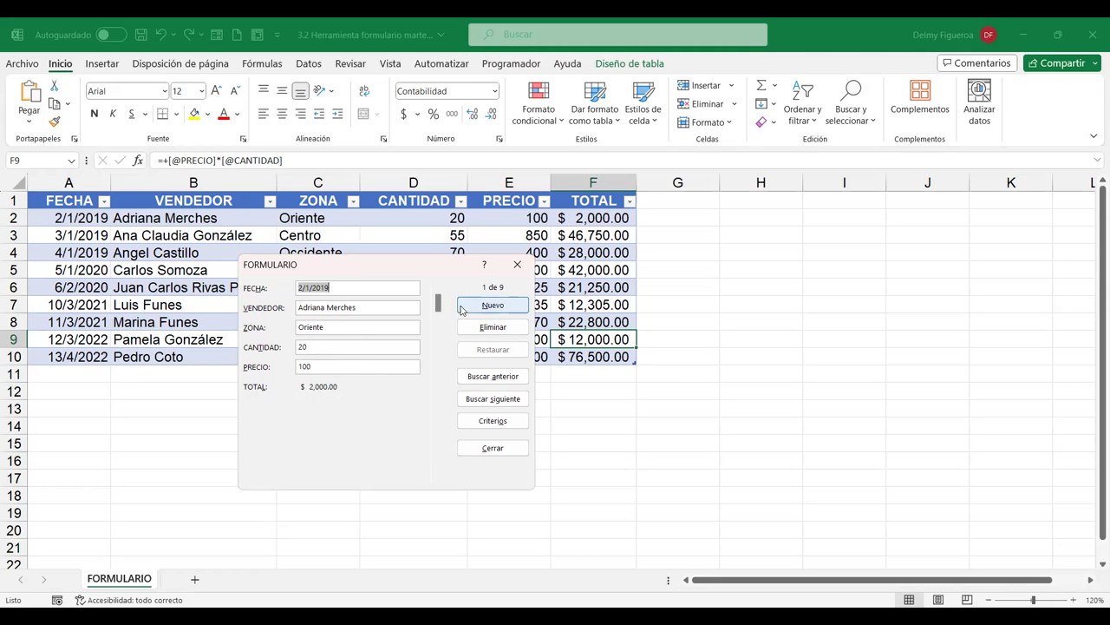
pyautogui.moveTo(438, 304)
pyautogui.mouseDown()
pyautogui.moveTo(441, 419)
pyautogui.moveTo(440, 343)
pyautogui.mouseUp()
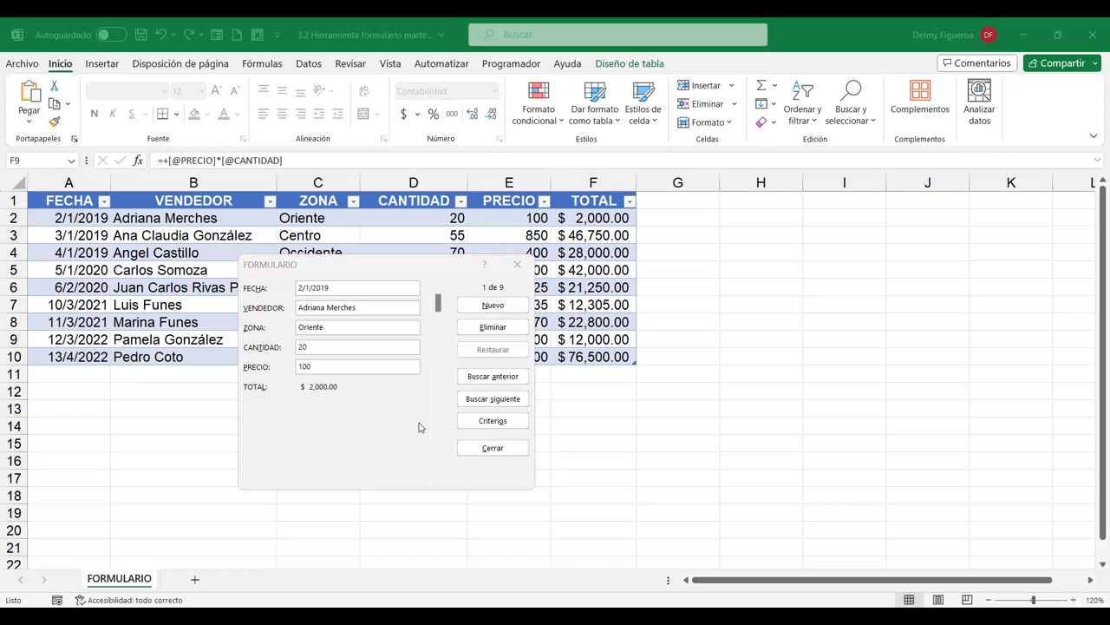
pyautogui.click(520, 451)
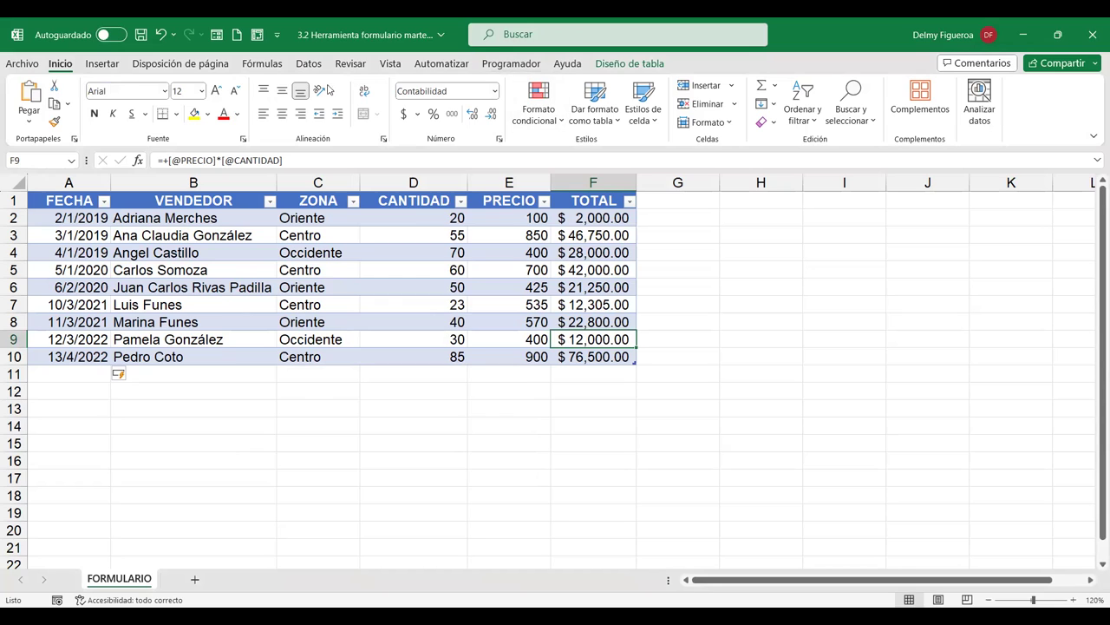
# Step: Review the ribbon customization settings in Excel Options and leave without changes
pyautogui.click(16, 68)
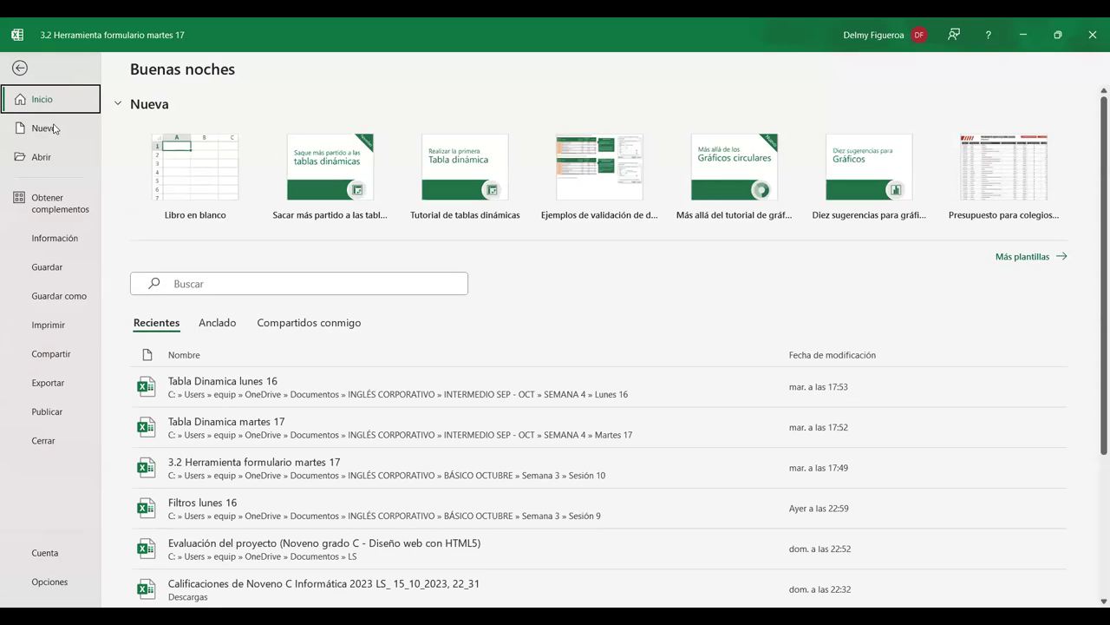
pyautogui.click(52, 583)
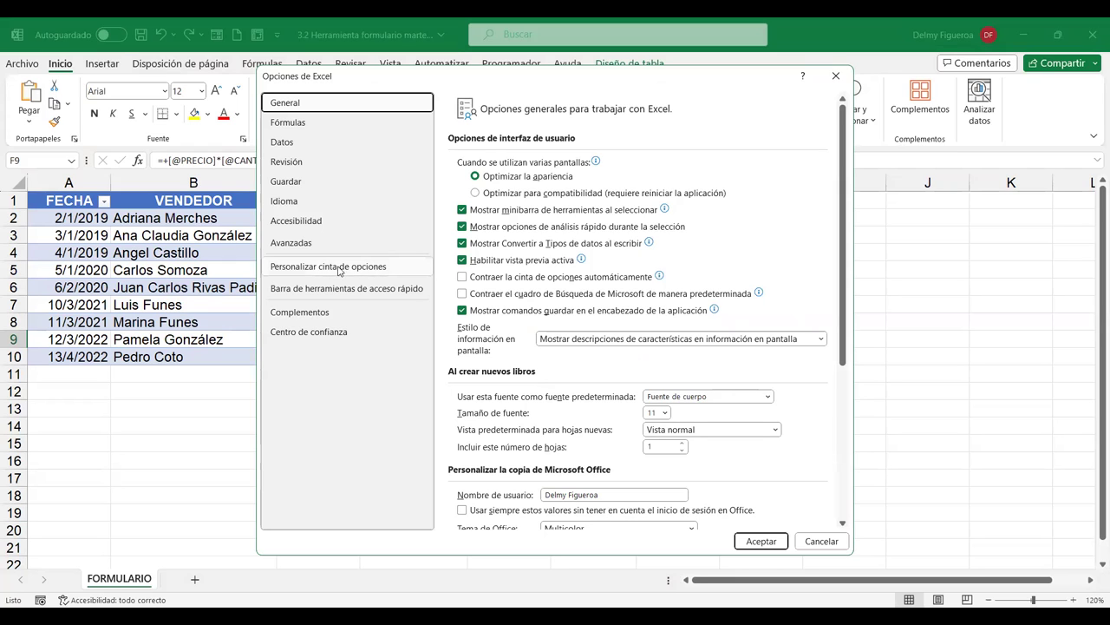
pyautogui.click(365, 271)
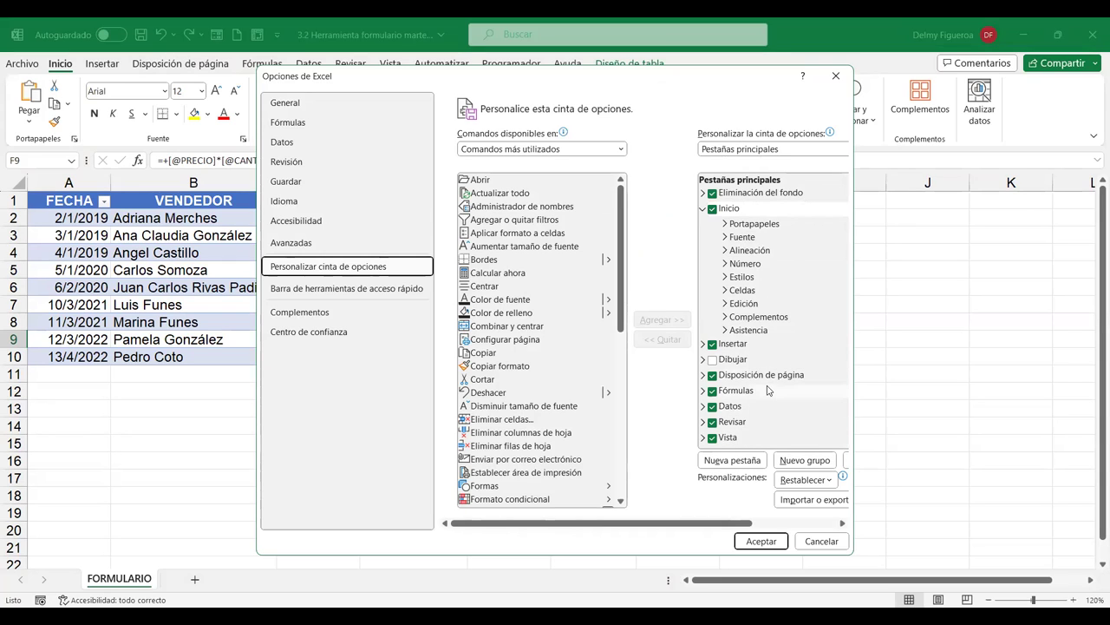
pyautogui.scroll(-2, 767, 390)
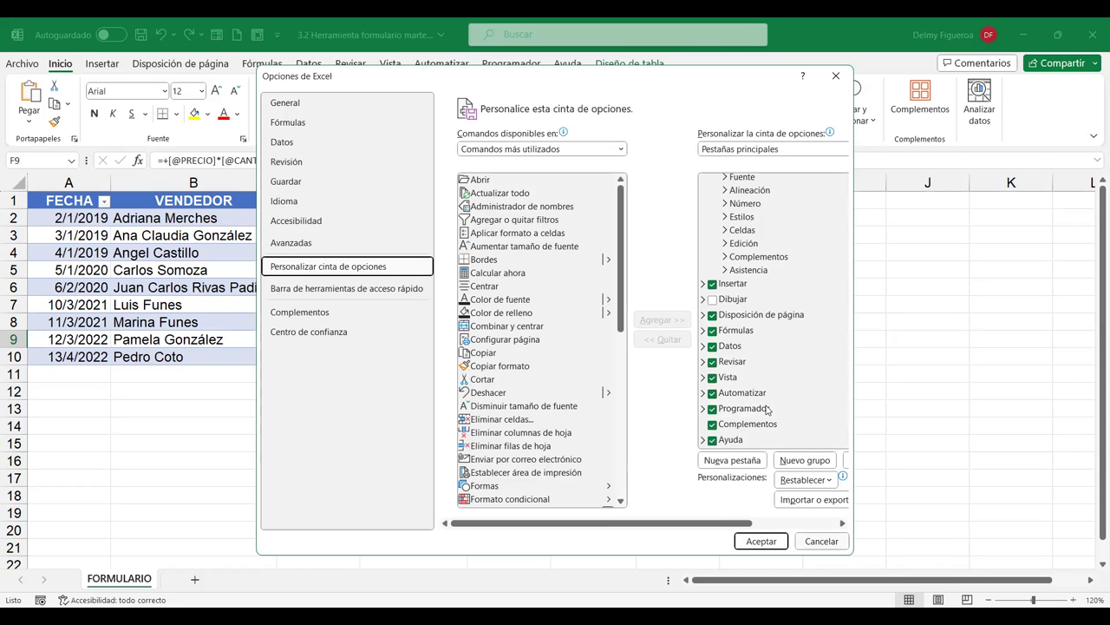
pyautogui.press('Return')
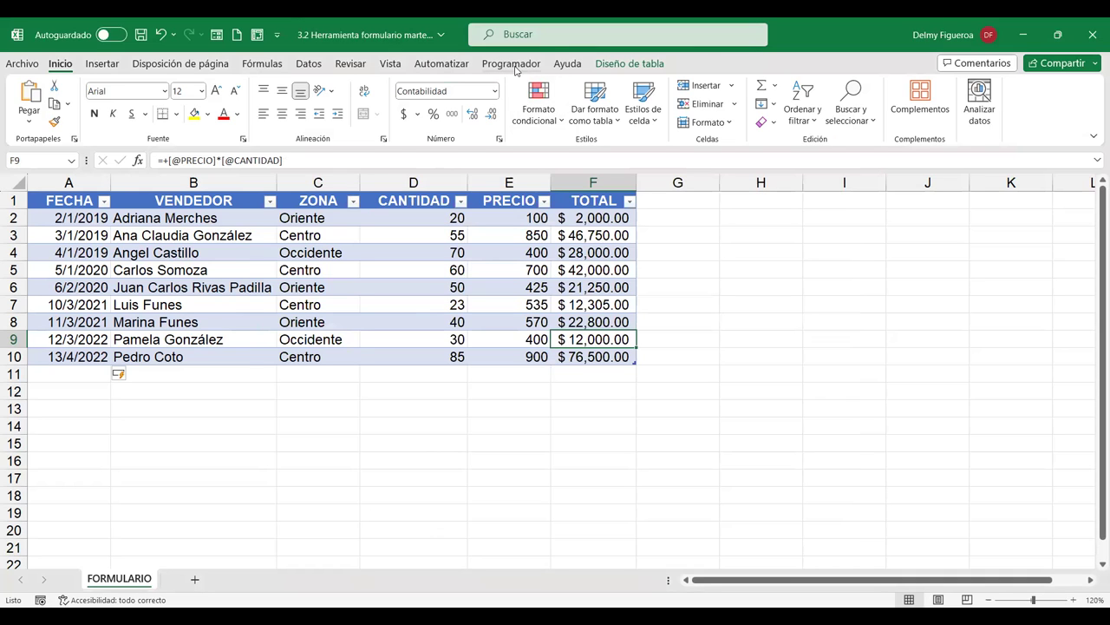
# Step: Browse the Developer tab's insertable controls, then return to the Home tab
pyautogui.click(512, 63)
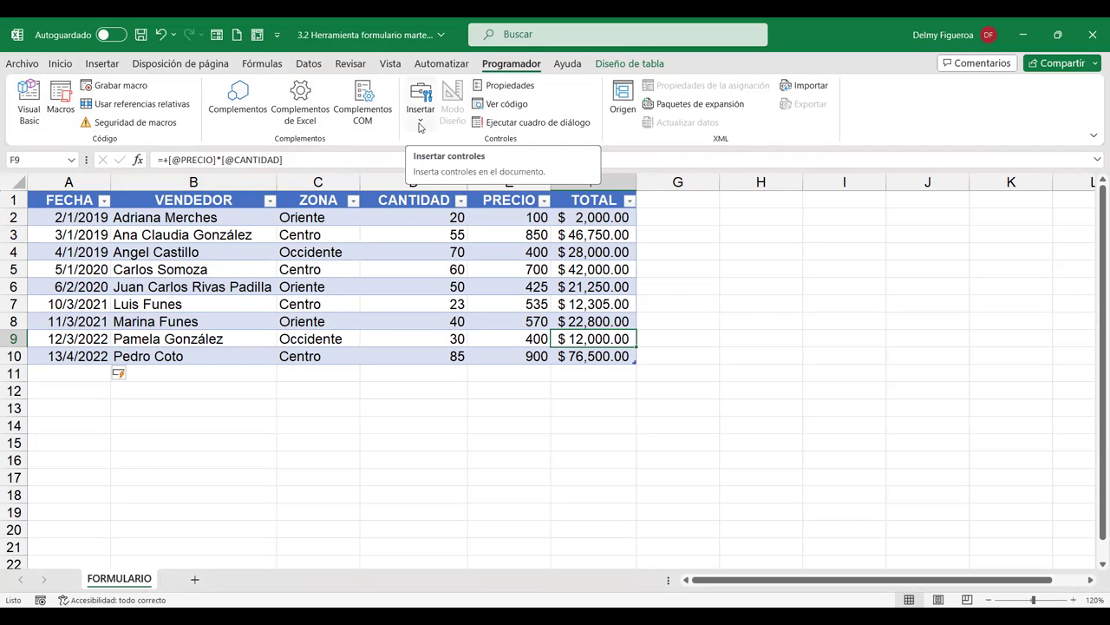
pyautogui.click(420, 127)
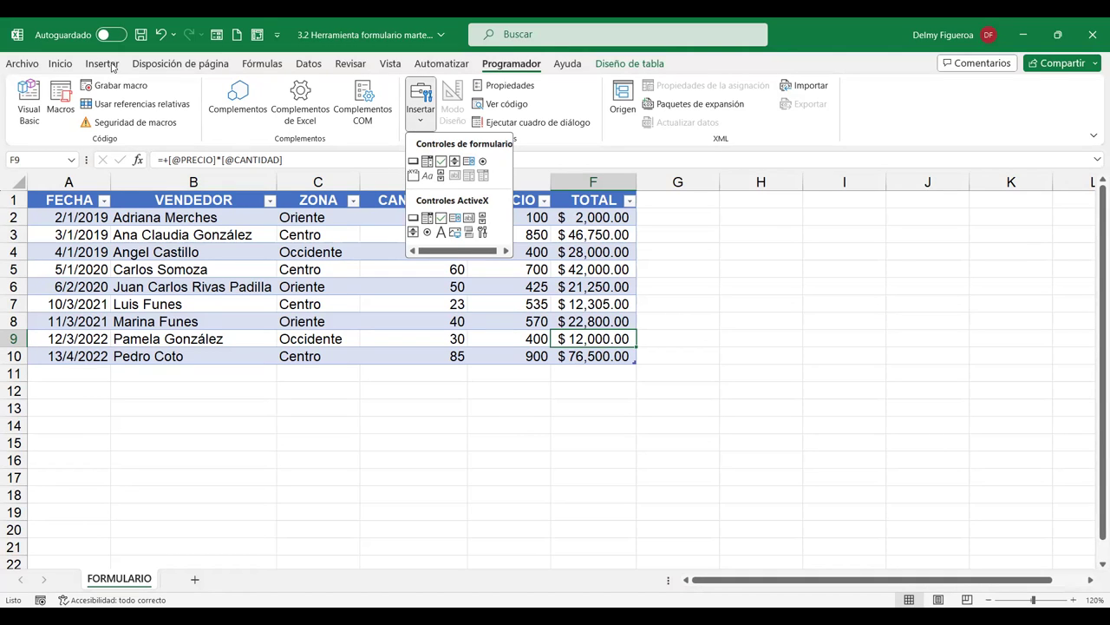
pyautogui.click(111, 68)
pyautogui.click(58, 68)
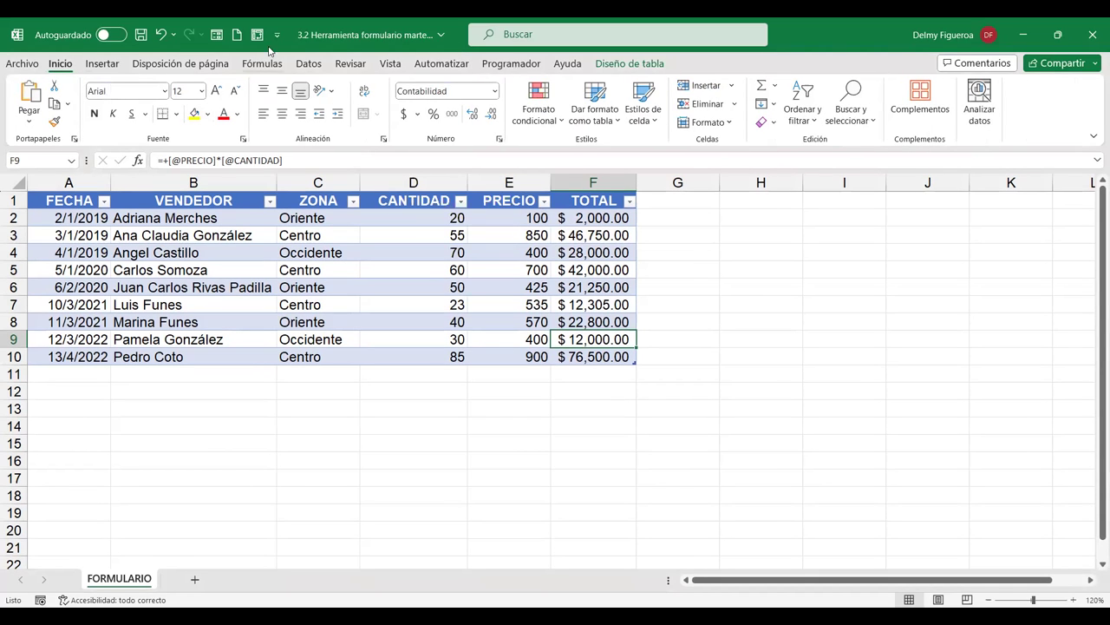
# Step: Reopen the data entry form, capture it as a picture, and close it
pyautogui.click(214, 34)
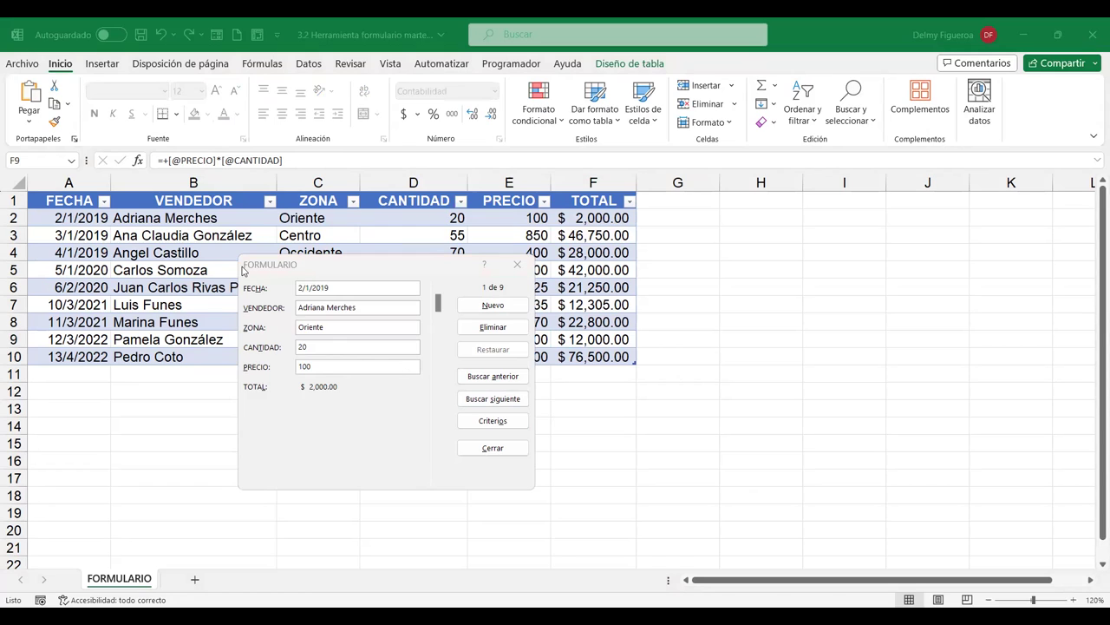
pyautogui.click(529, 347)
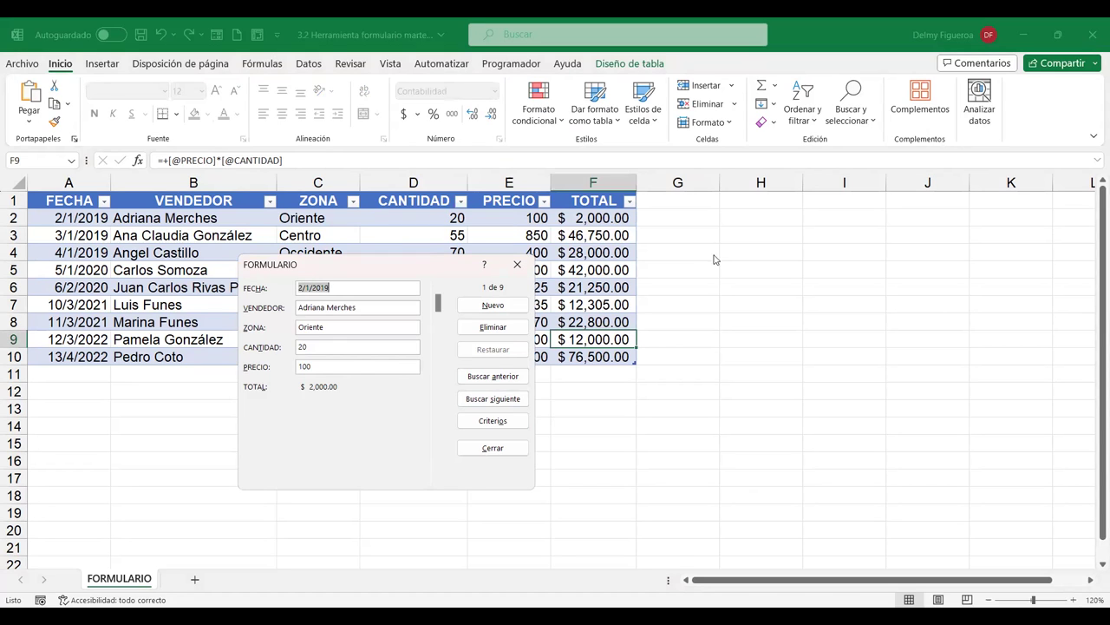
pyautogui.click(517, 270)
pyautogui.click(707, 258)
# Step: Paste the form picture at H2 and move it up beside the sales table
pyautogui.click(766, 217)
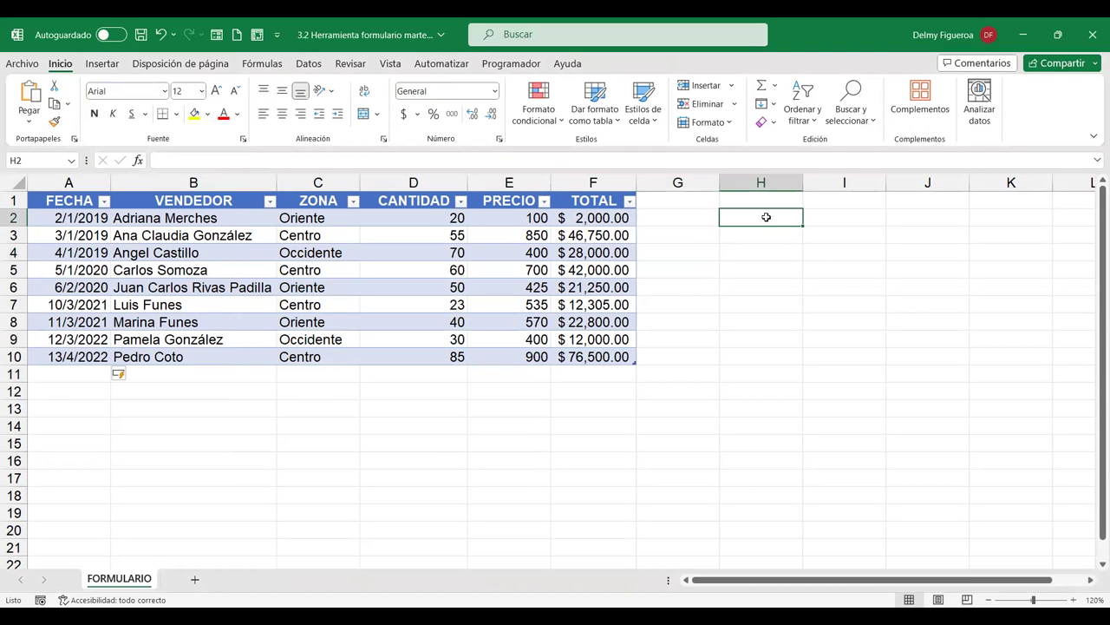
pyautogui.hotkey('ctrl', 'v')
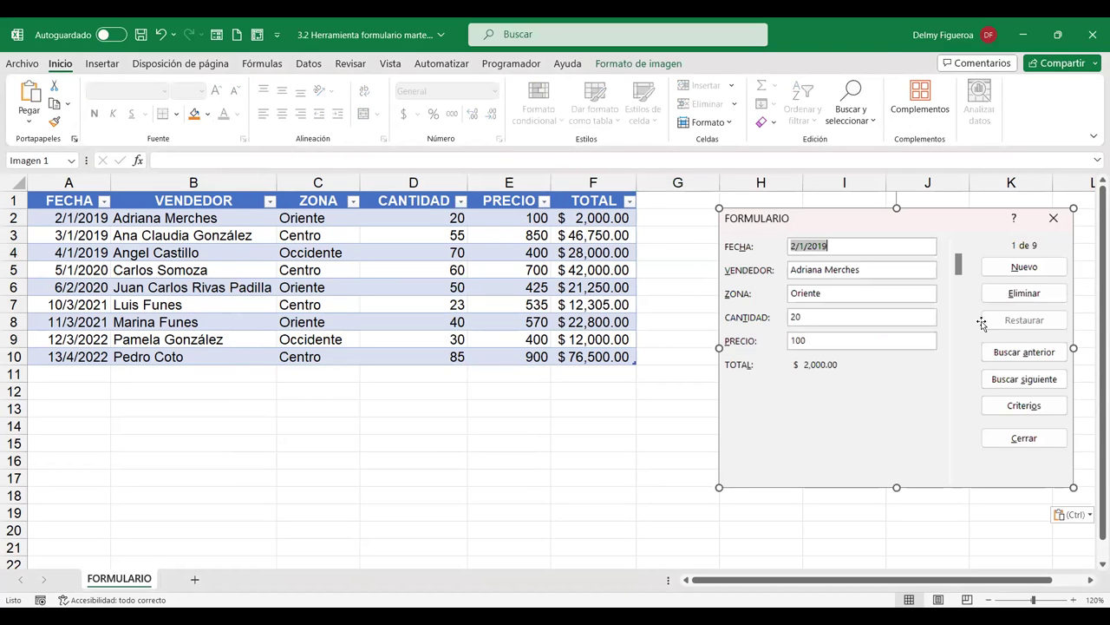
pyautogui.moveTo(962, 223); pyautogui.dragTo(889, 208)
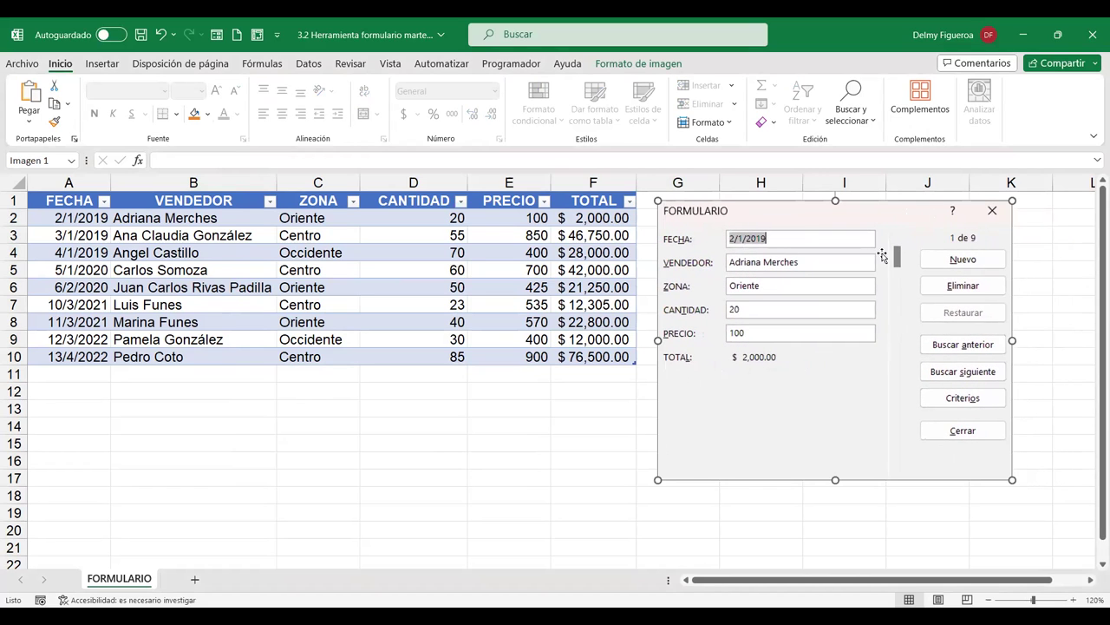
pyautogui.click(457, 392)
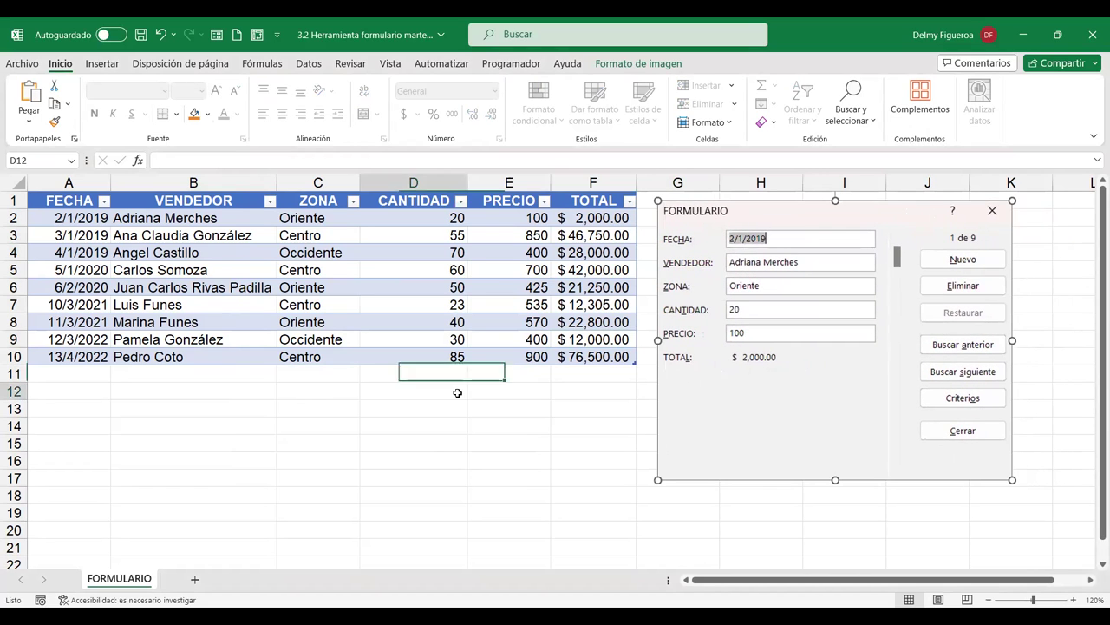
# Step: Shift the form picture right to column H, then select C13:F15 for the helper block
pyautogui.click(512, 66)
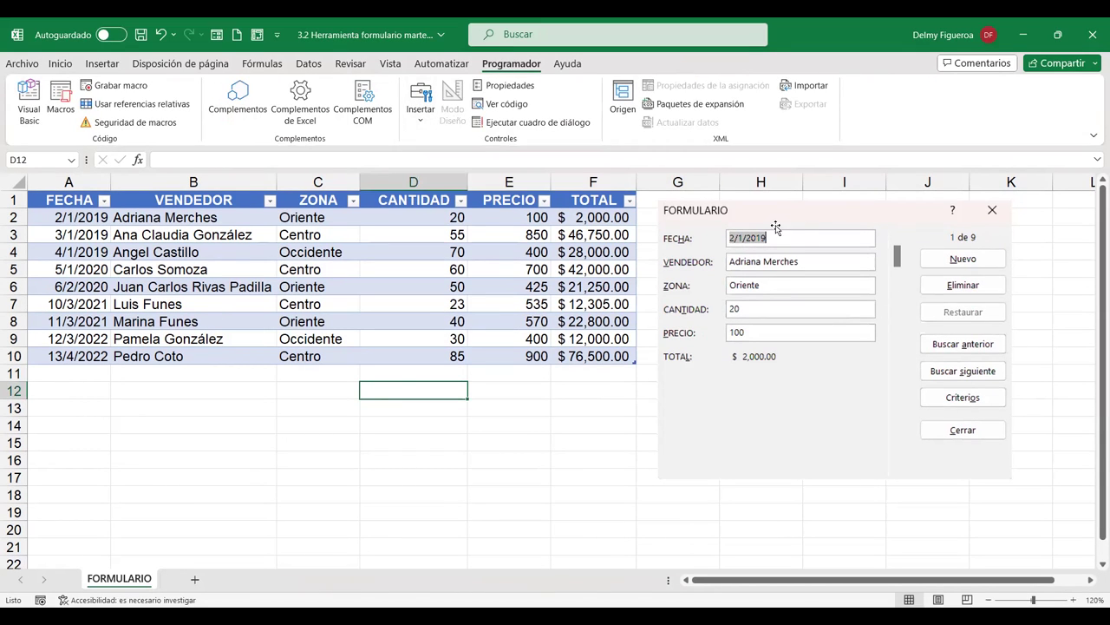
pyautogui.click(416, 111)
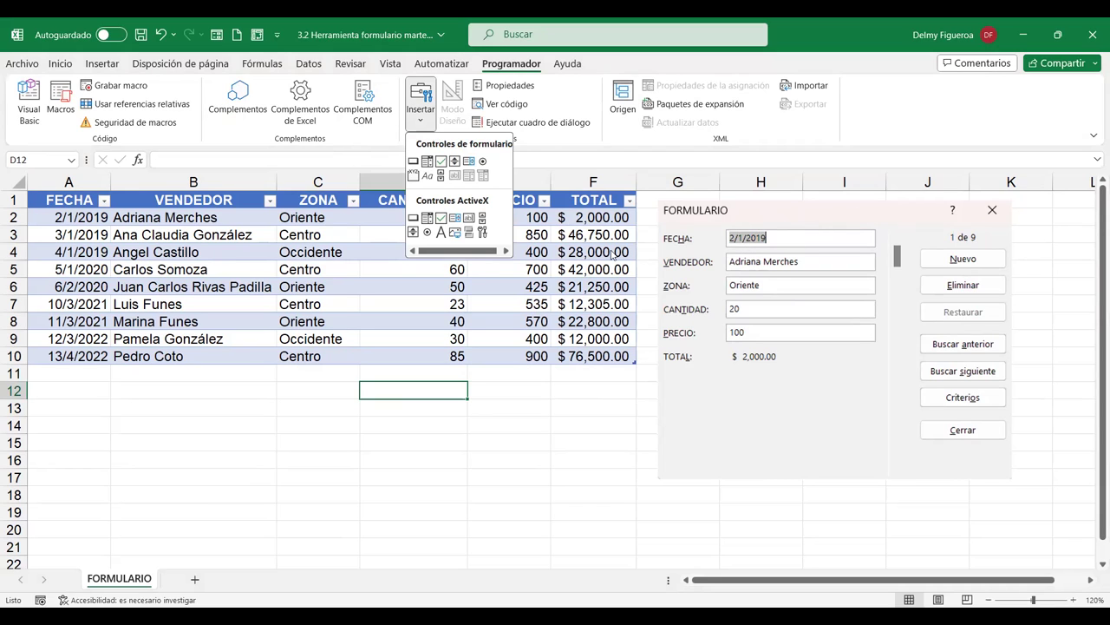
pyautogui.click(111, 404)
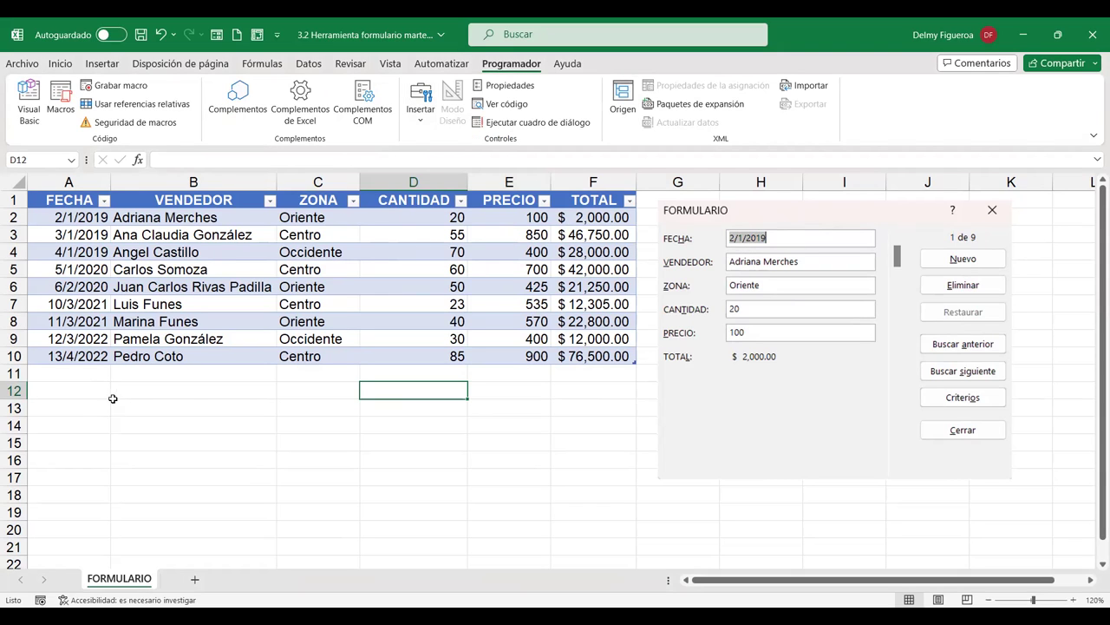
pyautogui.moveTo(860, 213); pyautogui.dragTo(925, 206)
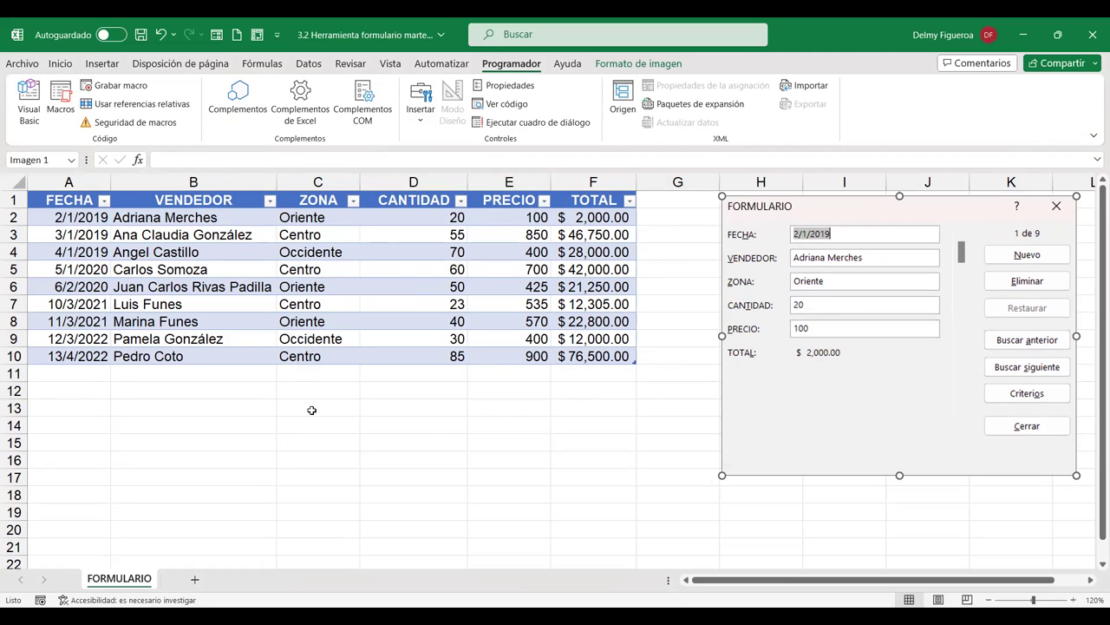
pyautogui.moveTo(311, 409); pyautogui.dragTo(622, 436)
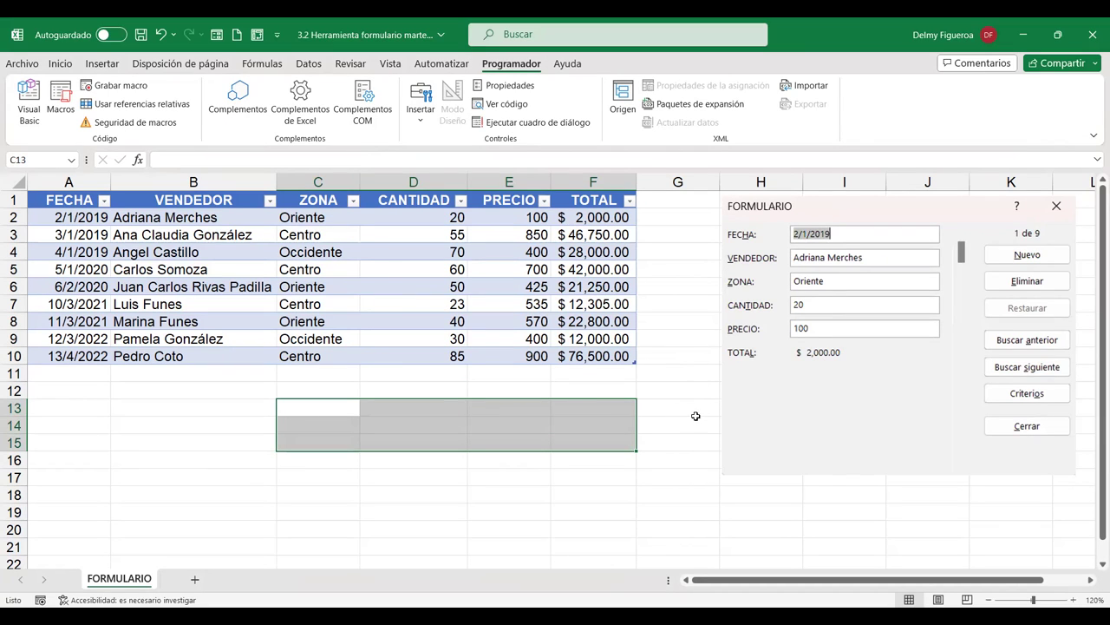
# Step: Select C13:F27 and uncheck Gridlines on the View tab
pyautogui.scroll(-1, 422, 395)
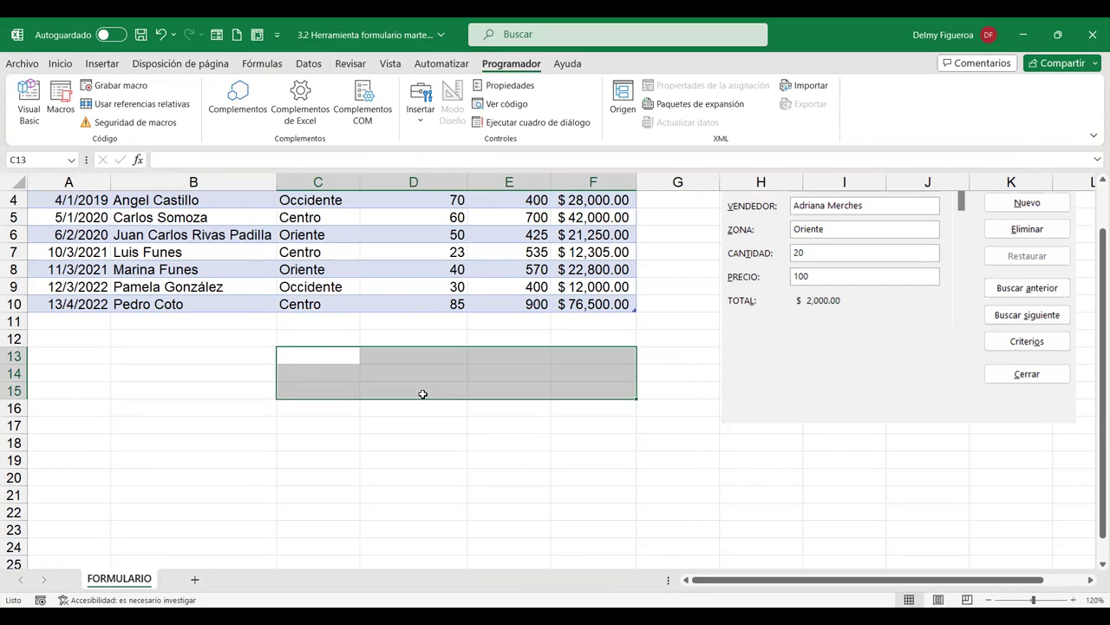
pyautogui.moveTo(309, 355)
pyautogui.mouseDown()
pyautogui.moveTo(613, 413)
pyautogui.moveTo(612, 481)
pyautogui.moveTo(611, 459)
pyautogui.mouseUp()
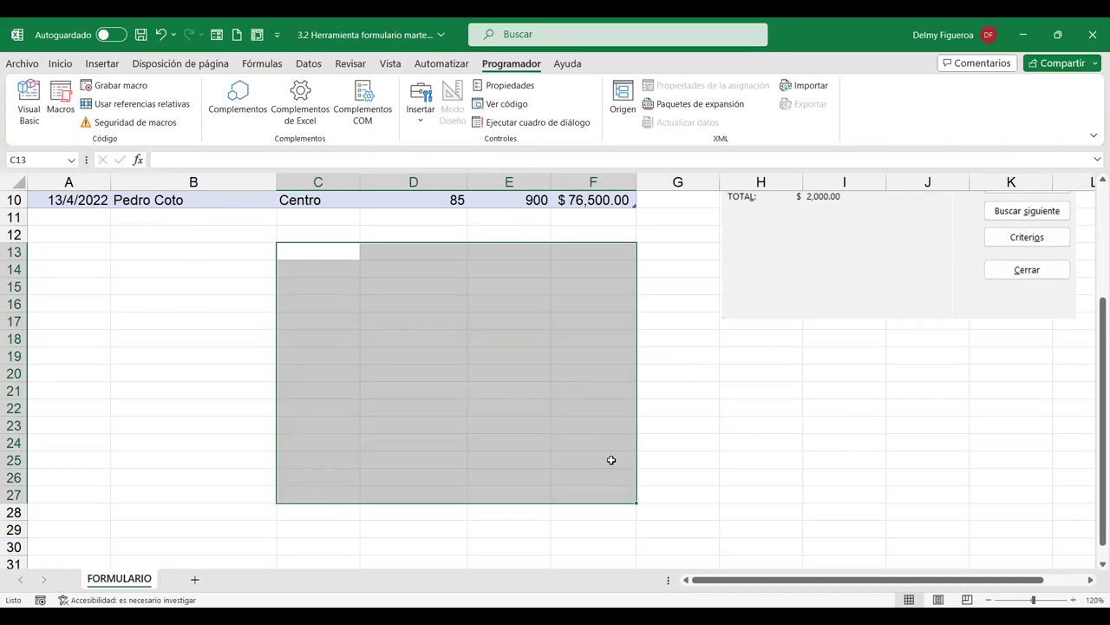
pyautogui.scroll(1, 624, 402)
pyautogui.scroll(1, 623, 401)
pyautogui.scroll(-1, 623, 401)
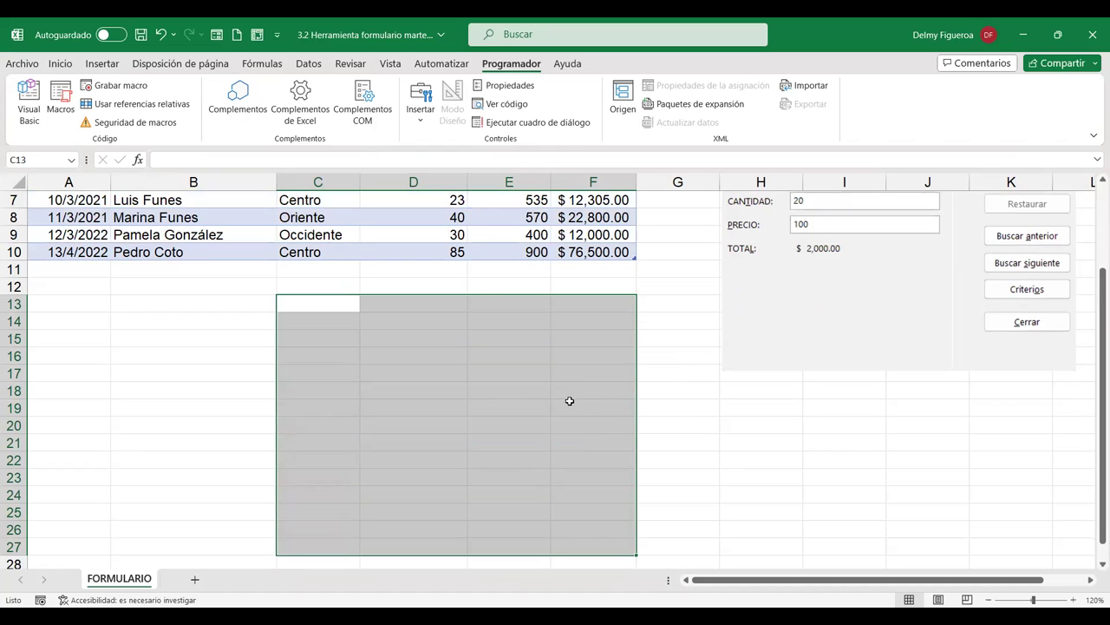
pyautogui.click(384, 66)
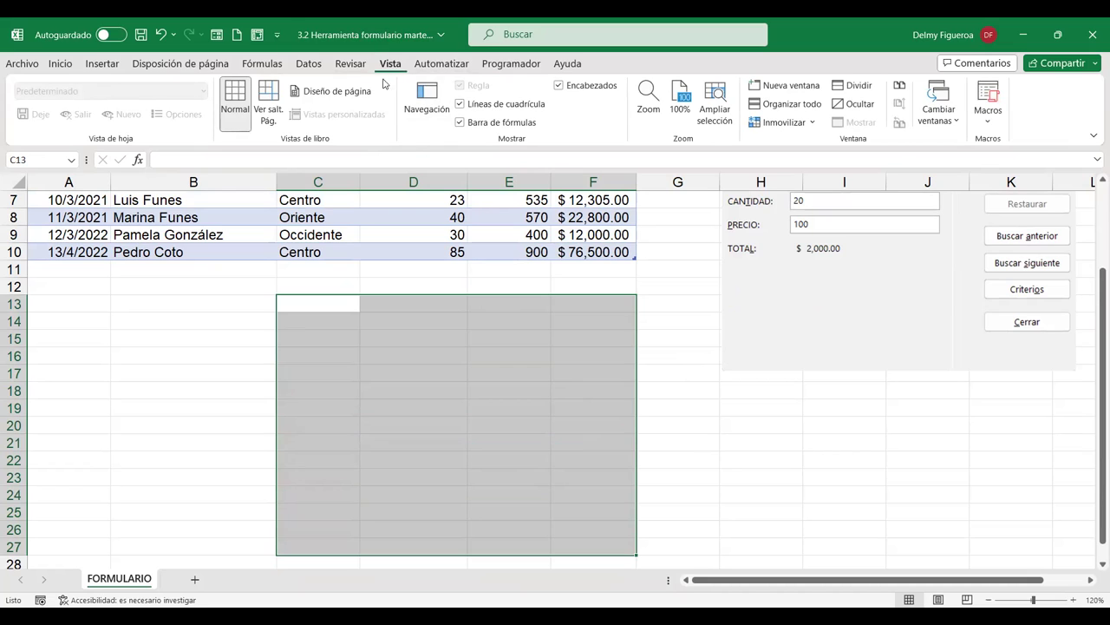
pyautogui.click(460, 104)
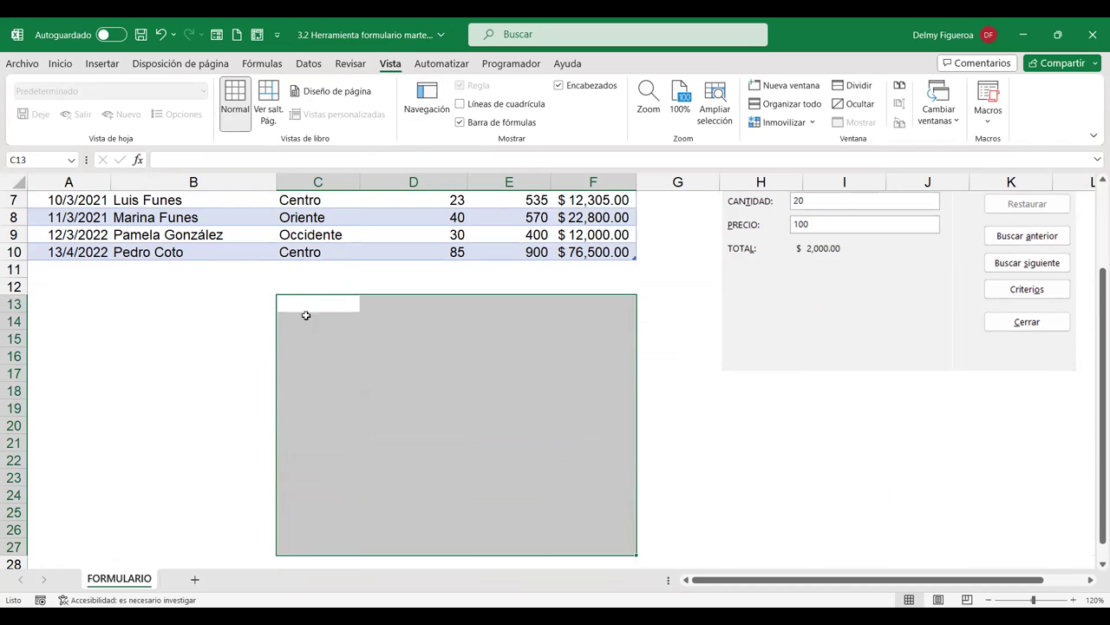
# Step: Fill the C13:F27 block with medium grey using the Home tab's Fill Color
pyautogui.click(59, 66)
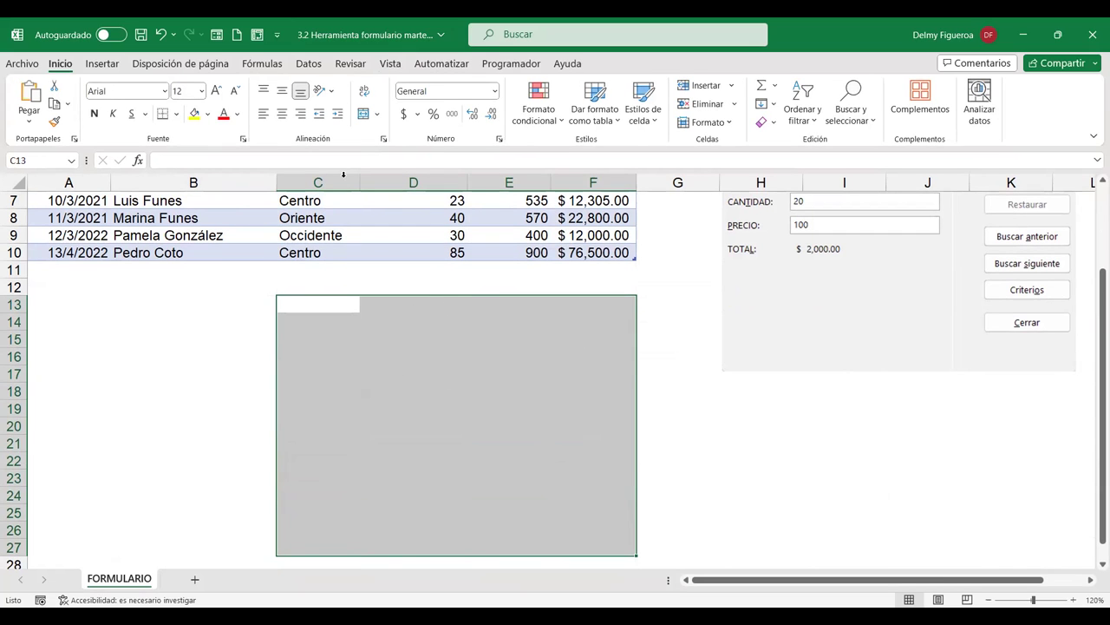
pyautogui.click(208, 116)
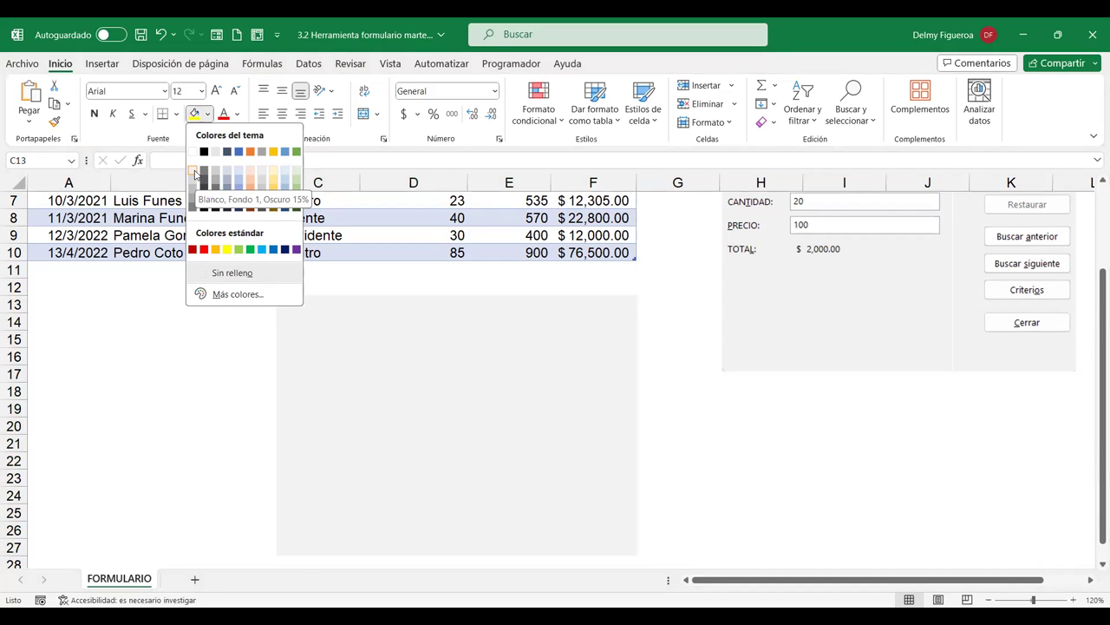
pyautogui.click(192, 182)
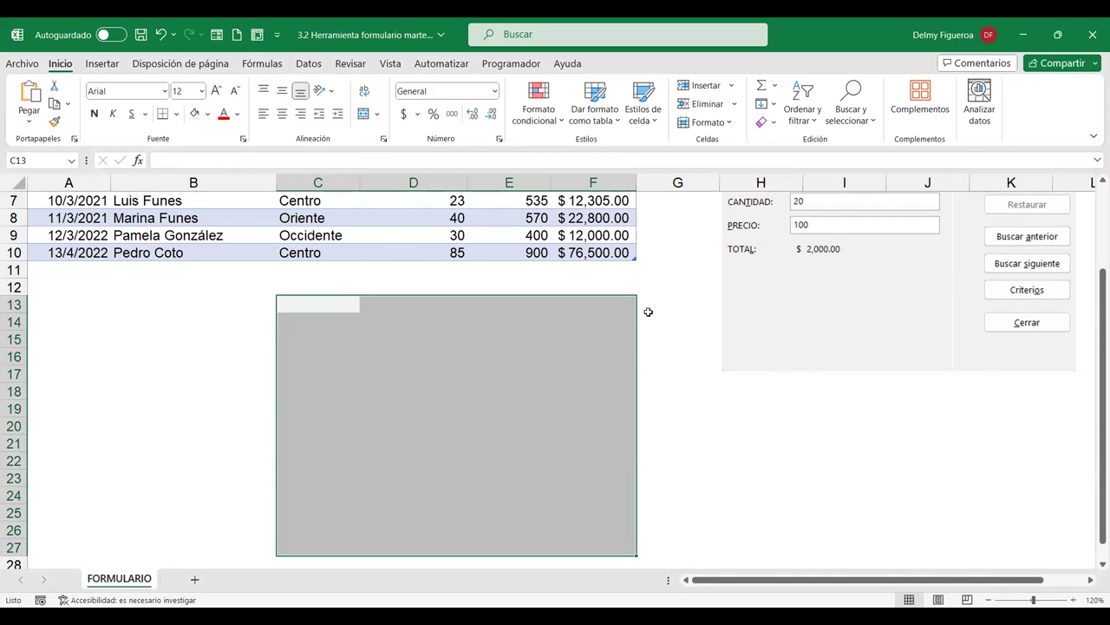
pyautogui.scroll(2, 743, 284)
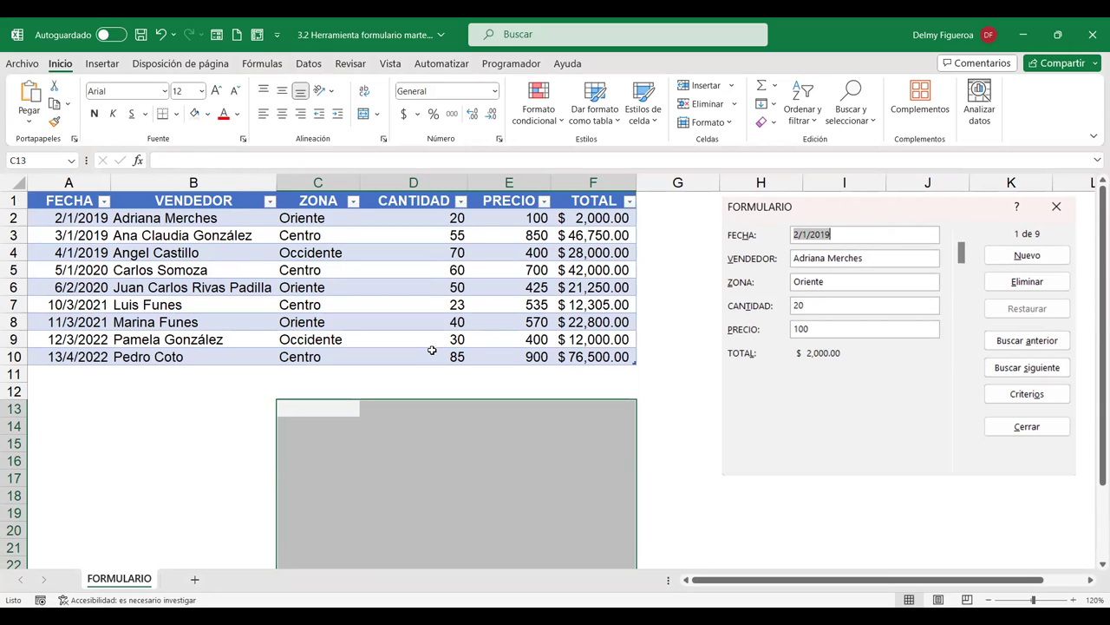
pyautogui.scroll(-1, 430, 352)
# Step: Select cell C13 and open the Developer tab's Insert controls gallery
pyautogui.click(388, 334)
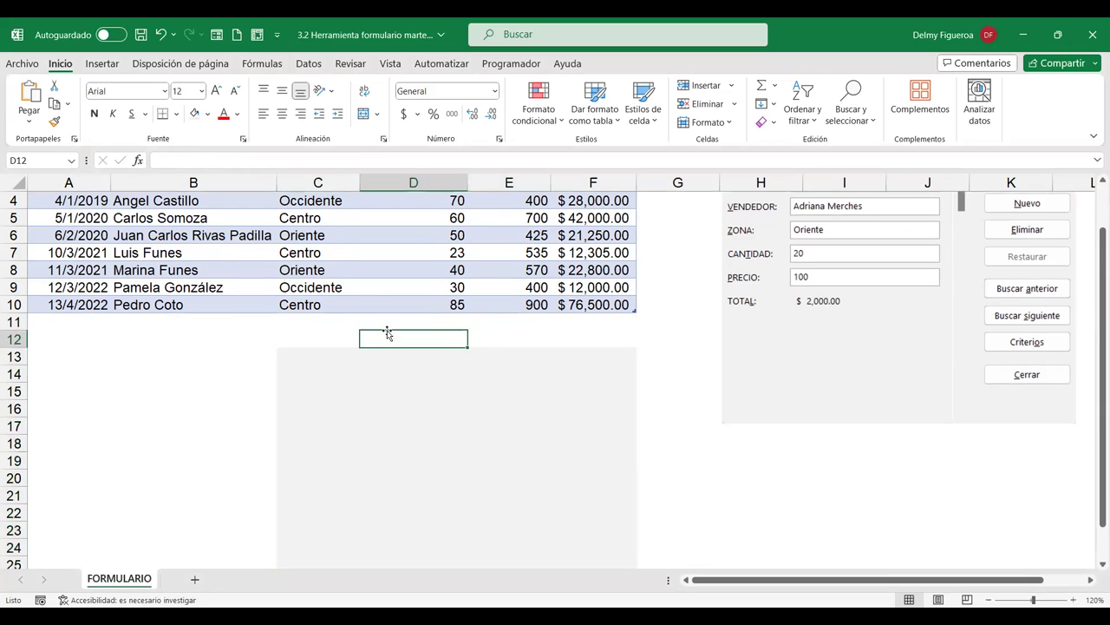
pyautogui.click(318, 356)
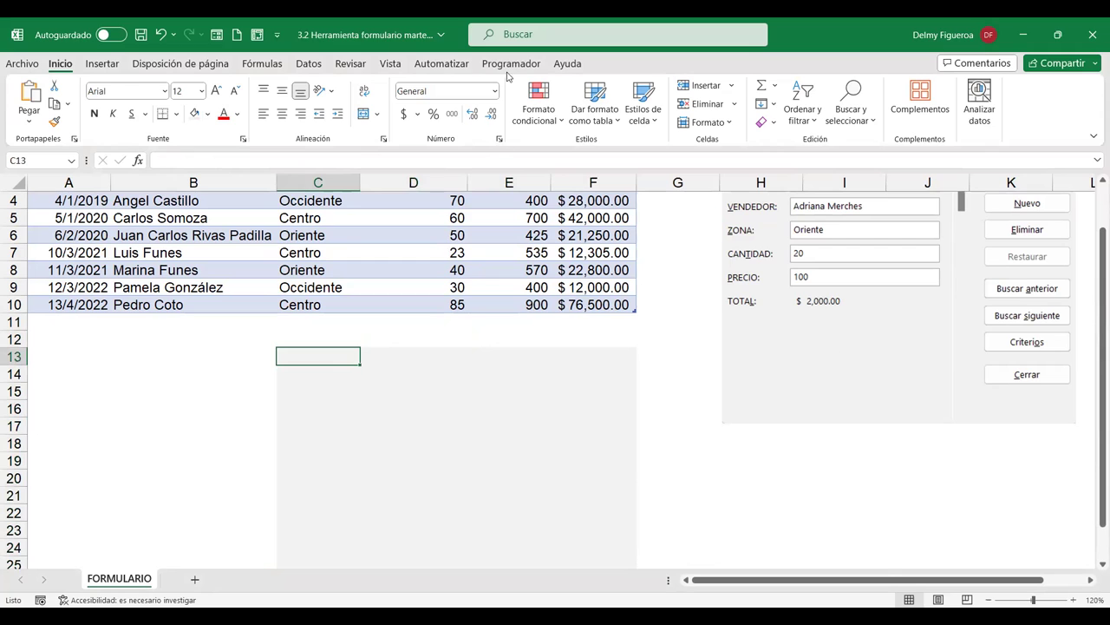
pyautogui.click(511, 63)
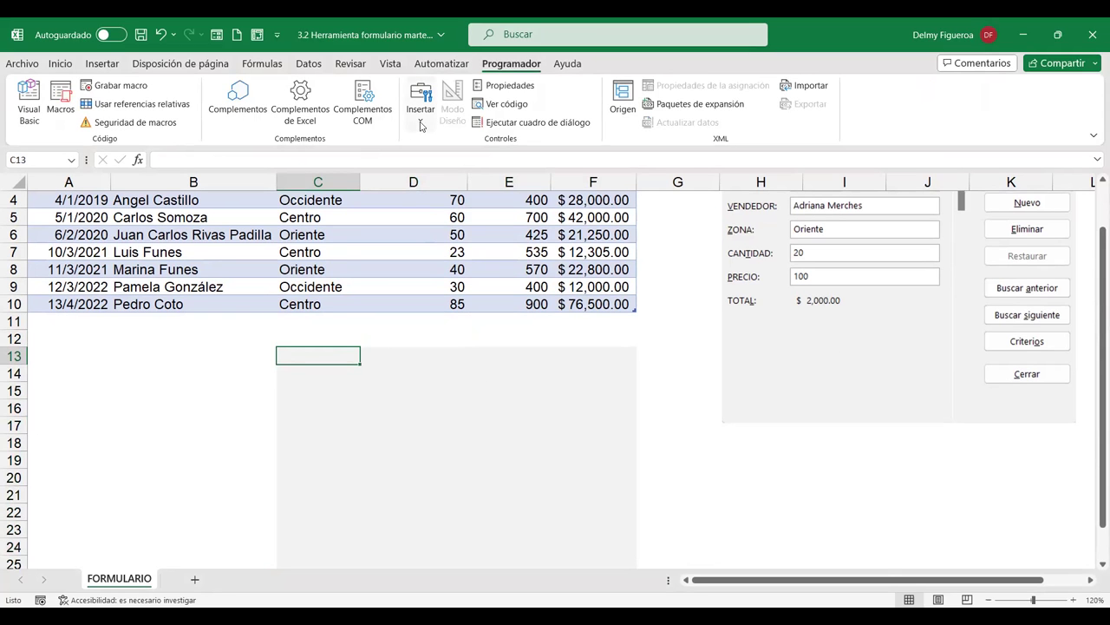
pyautogui.click(673, 391)
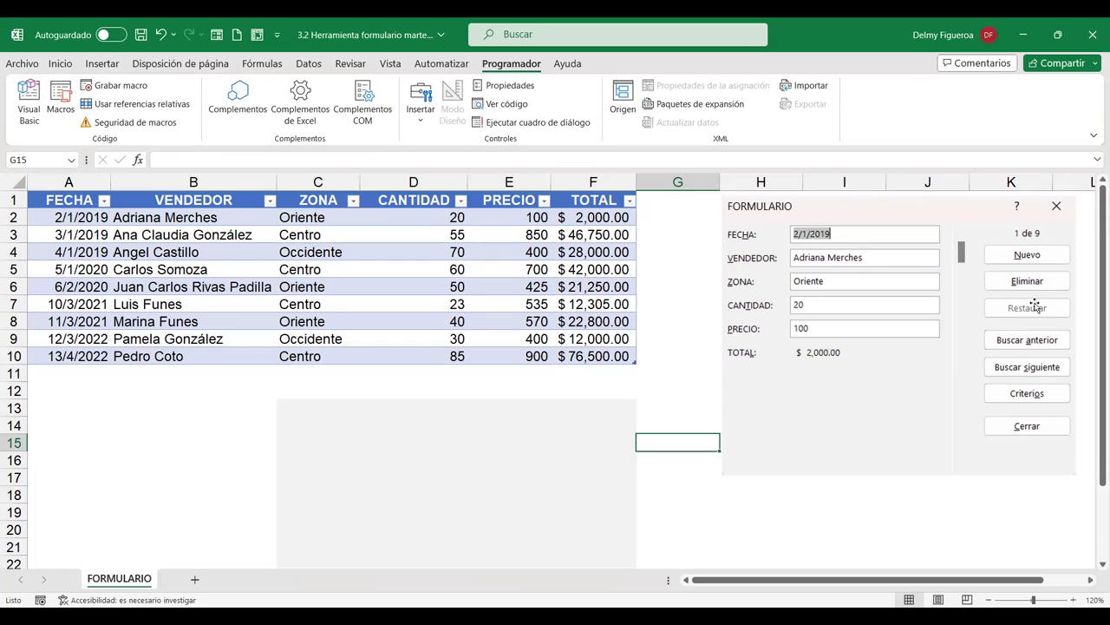
pyautogui.click(305, 408)
pyautogui.click(420, 120)
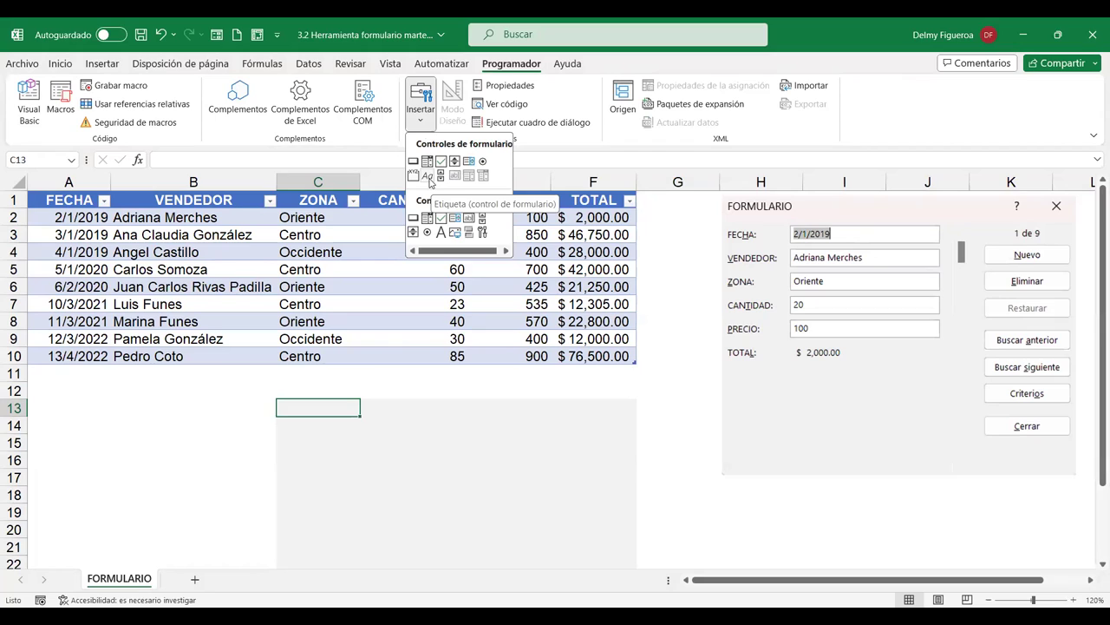
# Step: Insert a label control near C14 and change its text to FECHA:
pyautogui.click(429, 178)
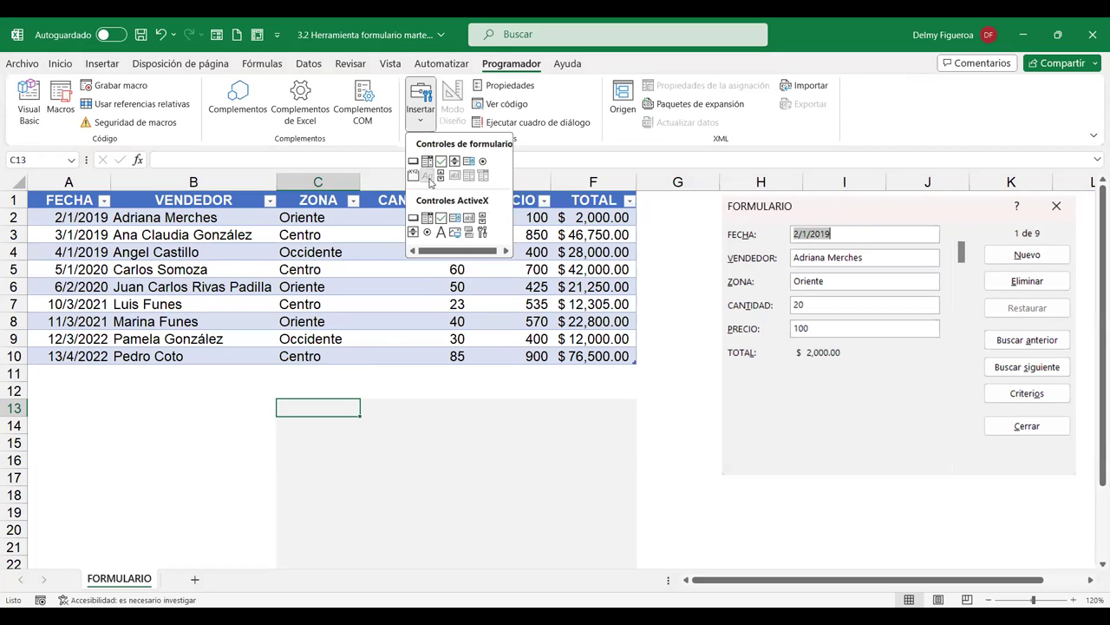
pyautogui.click(282, 426)
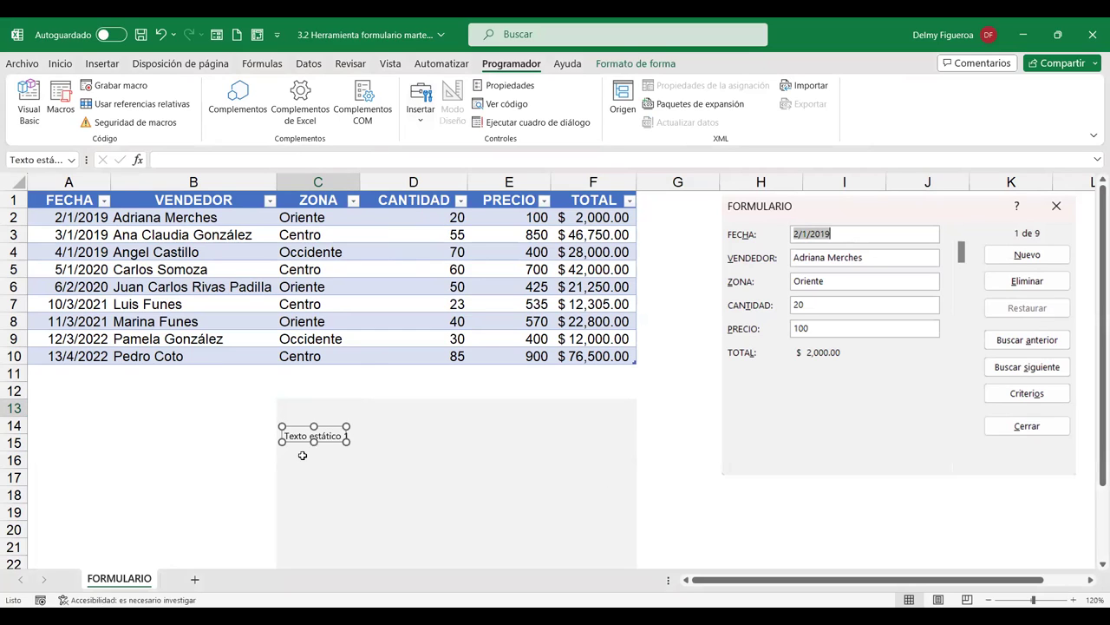
pyautogui.click(330, 434)
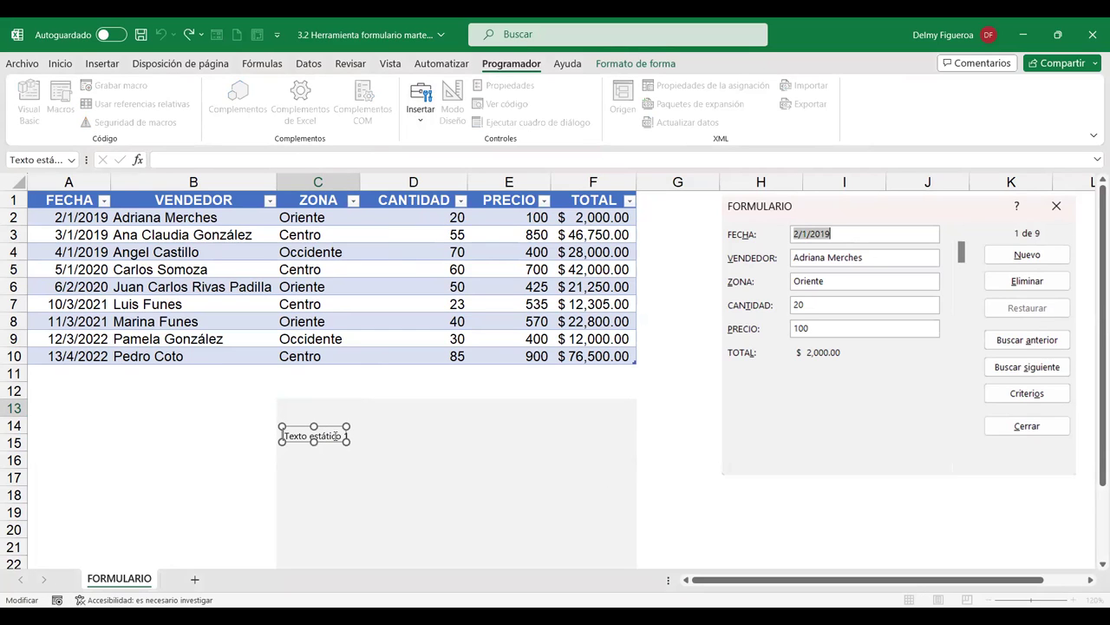
pyautogui.hotkey('ctrl', 'a')
pyautogui.write('1')
pyautogui.click(669, 447)
pyautogui.click(306, 437)
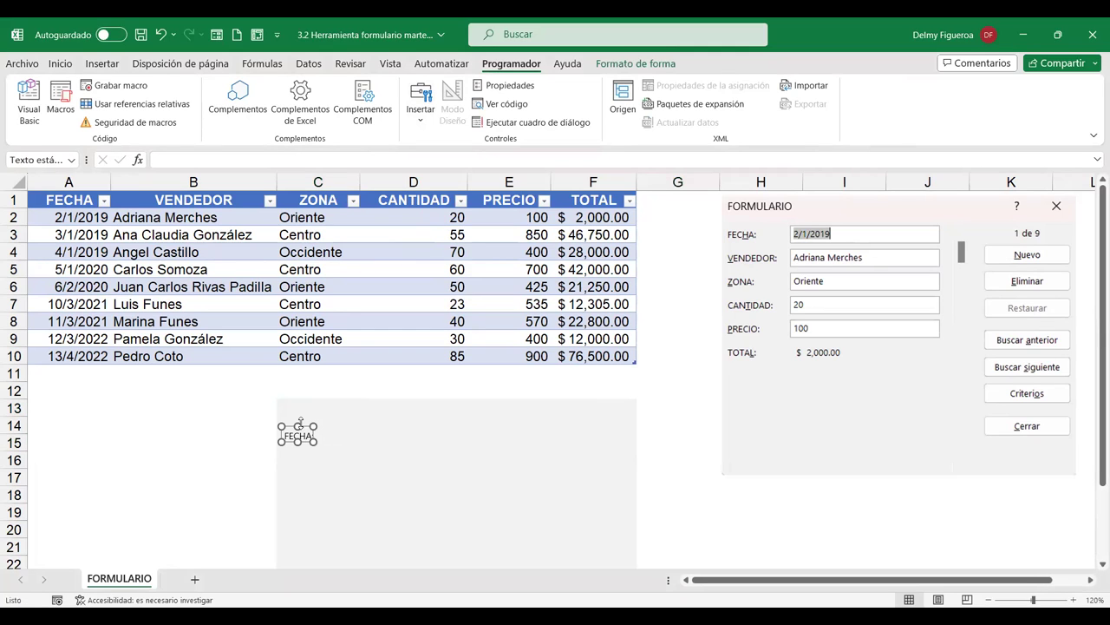
# Step: Ctrl-drag a copy of FECHA: below it, relabel it VENDEDOR:, and reopen the Insert controls list
pyautogui.scroll(-1, 392, 424)
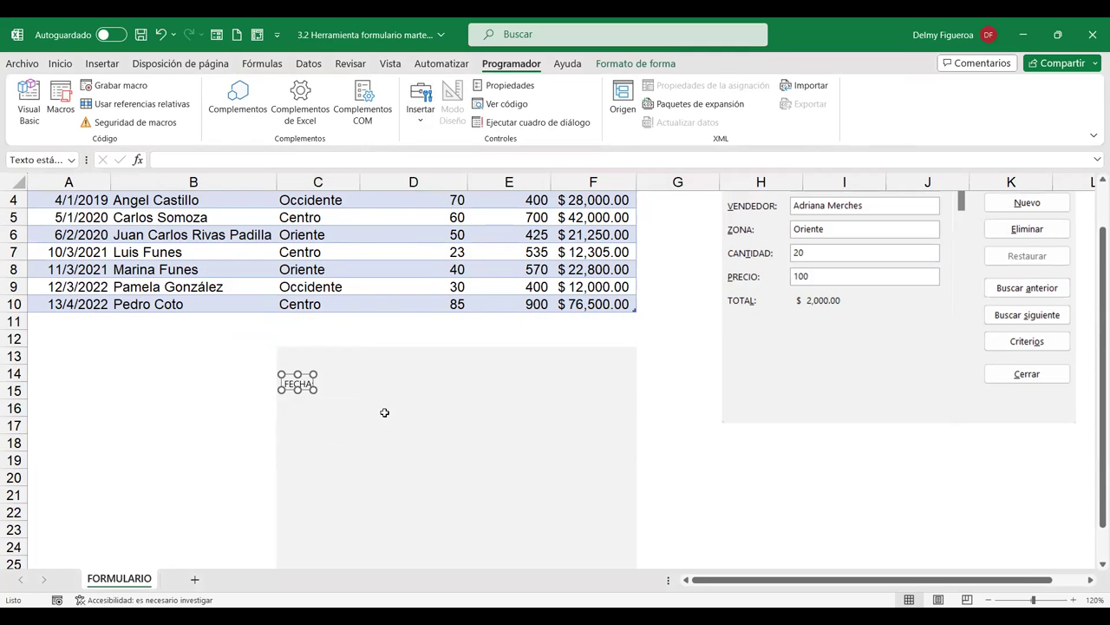
pyautogui.scroll(-1, 384, 413)
pyautogui.moveTo(314, 322)
pyautogui.mouseDown()
pyautogui.moveTo(328, 335)
pyautogui.moveTo(305, 350)
pyautogui.mouseUp()
pyautogui.click(304, 350)
pyautogui.click(300, 357)
pyautogui.scroll(-2, 343, 366)
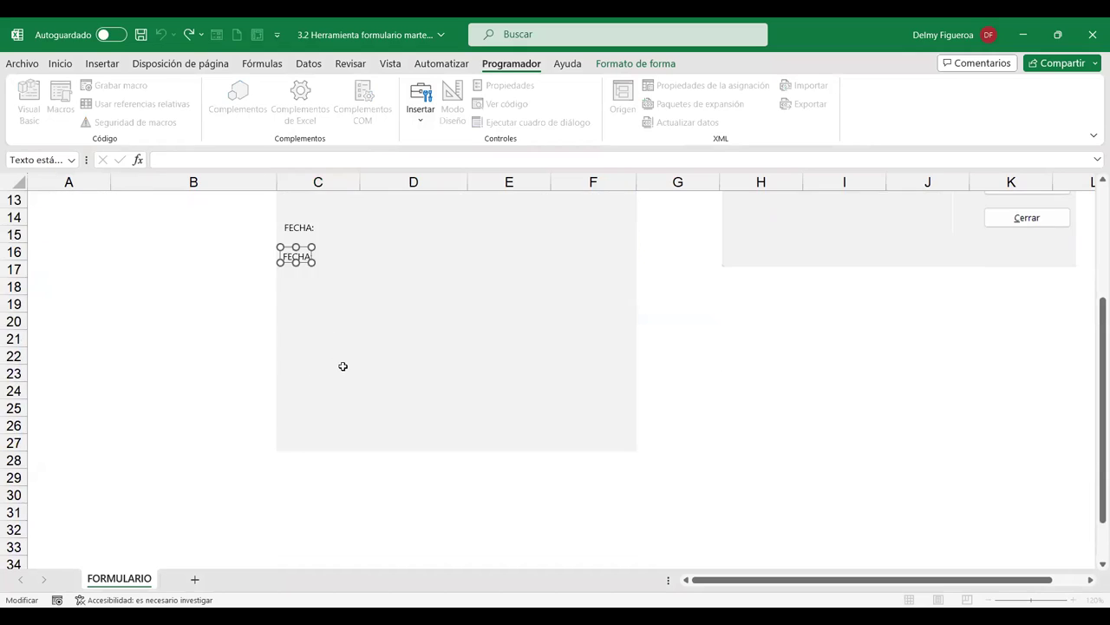
pyautogui.scroll(4, 343, 366)
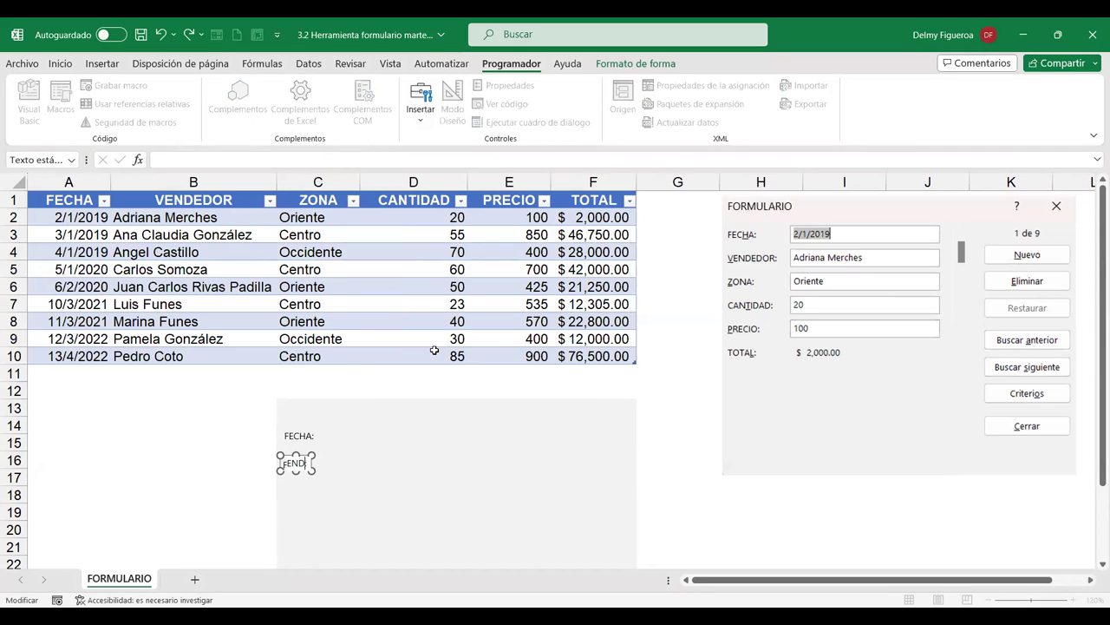
pyautogui.click(683, 458)
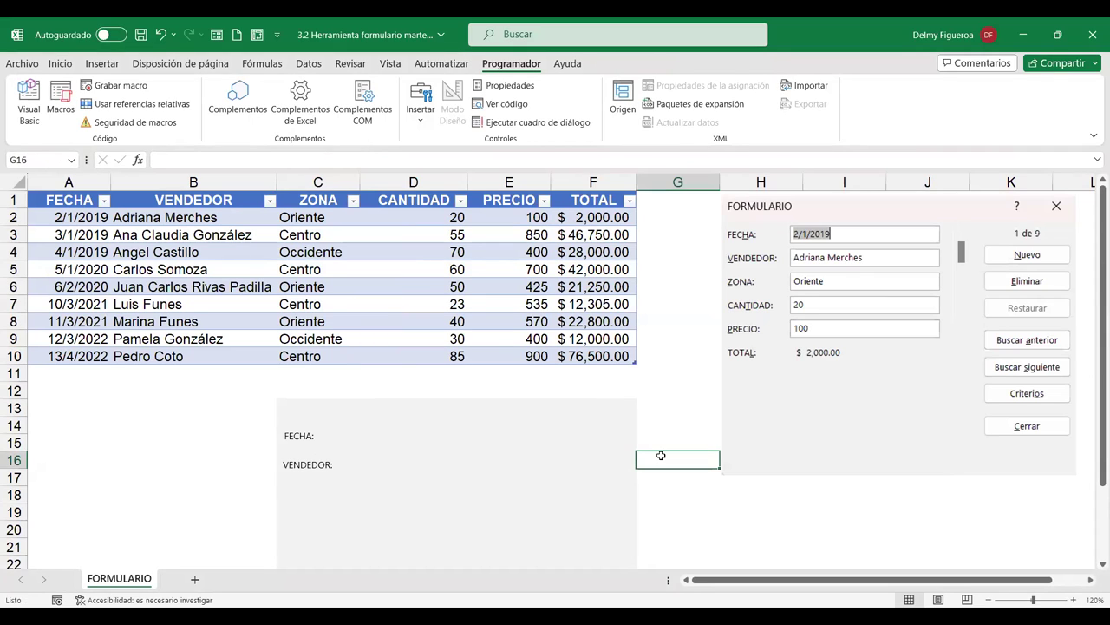
pyautogui.scroll(-2, 404, 473)
pyautogui.scroll(-1, 461, 411)
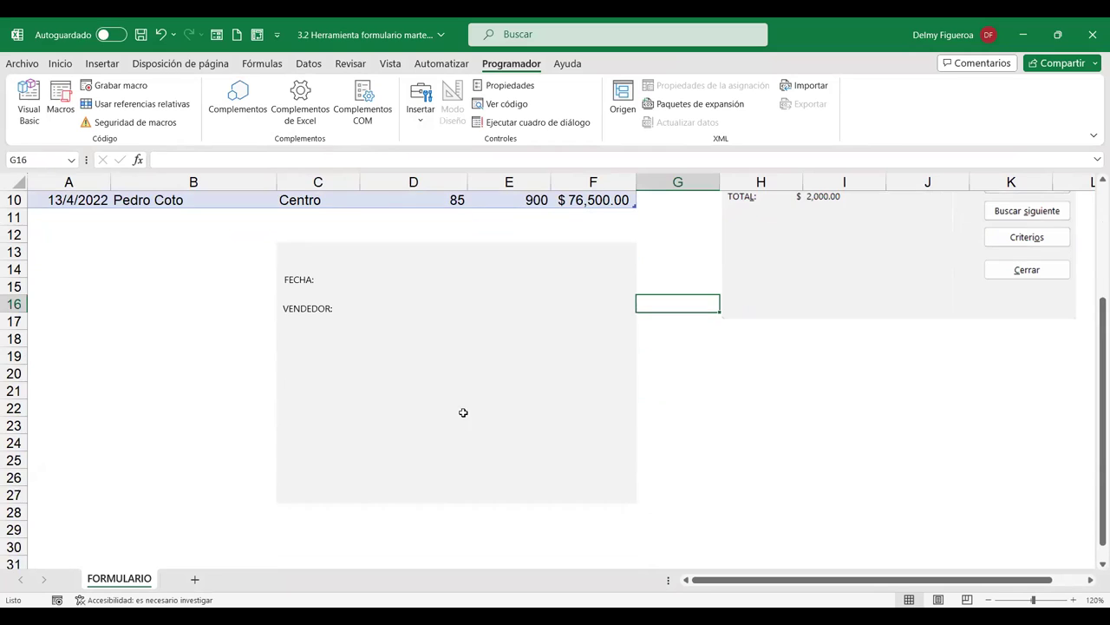
pyautogui.scroll(2, 541, 416)
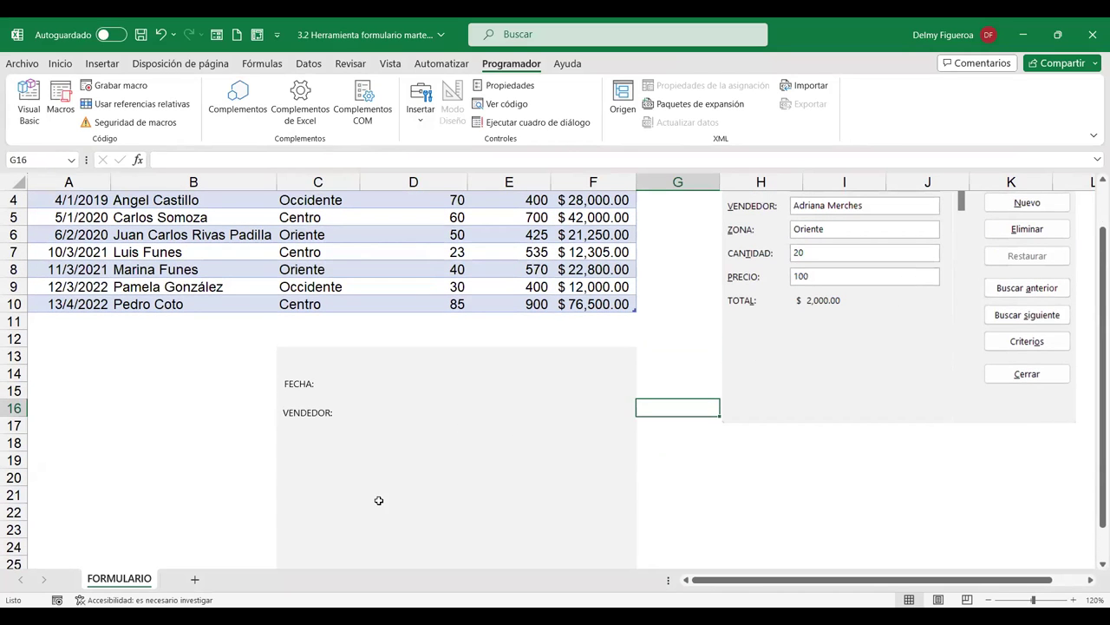
pyautogui.scroll(1, 362, 475)
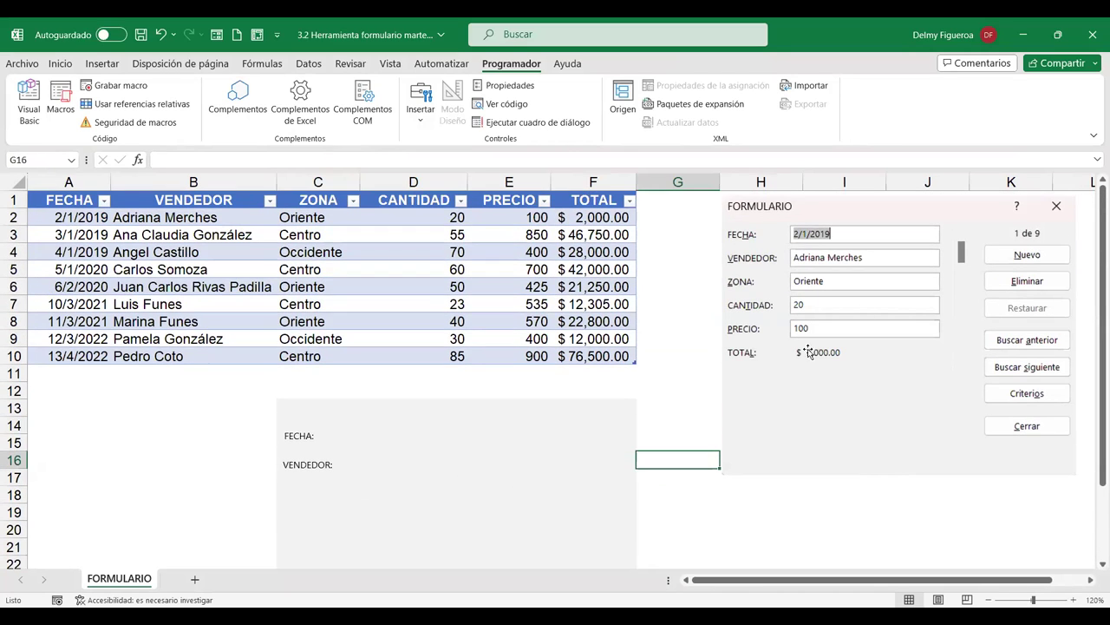
pyautogui.click(426, 126)
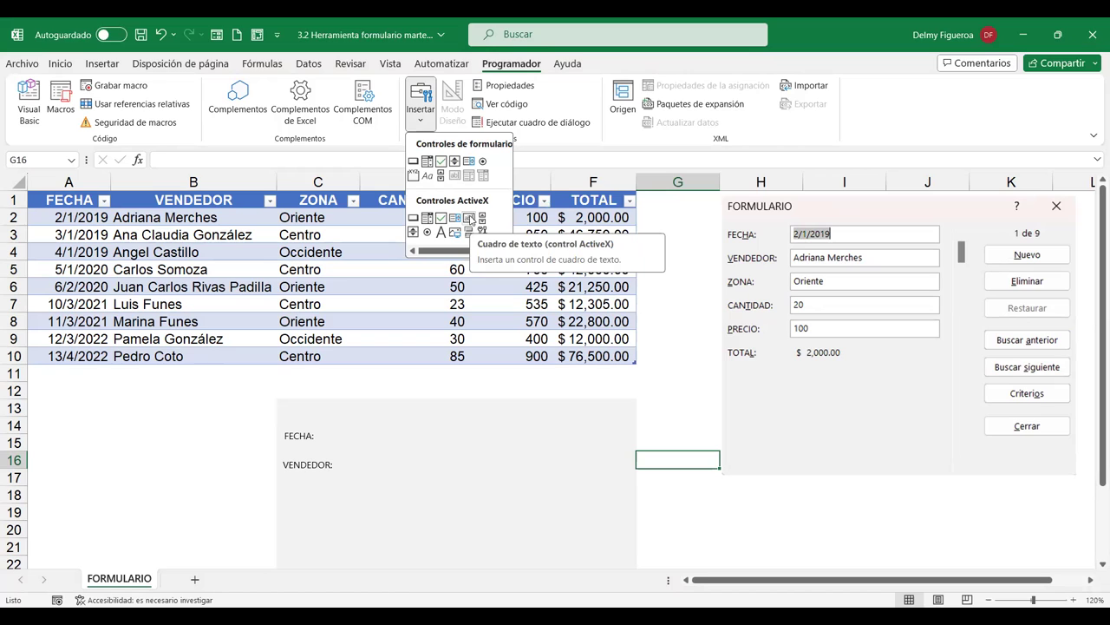
# Step: Place an ActiveX text box beside FECHA: and a copy of it beside VENDEDOR:
pyautogui.click(470, 222)
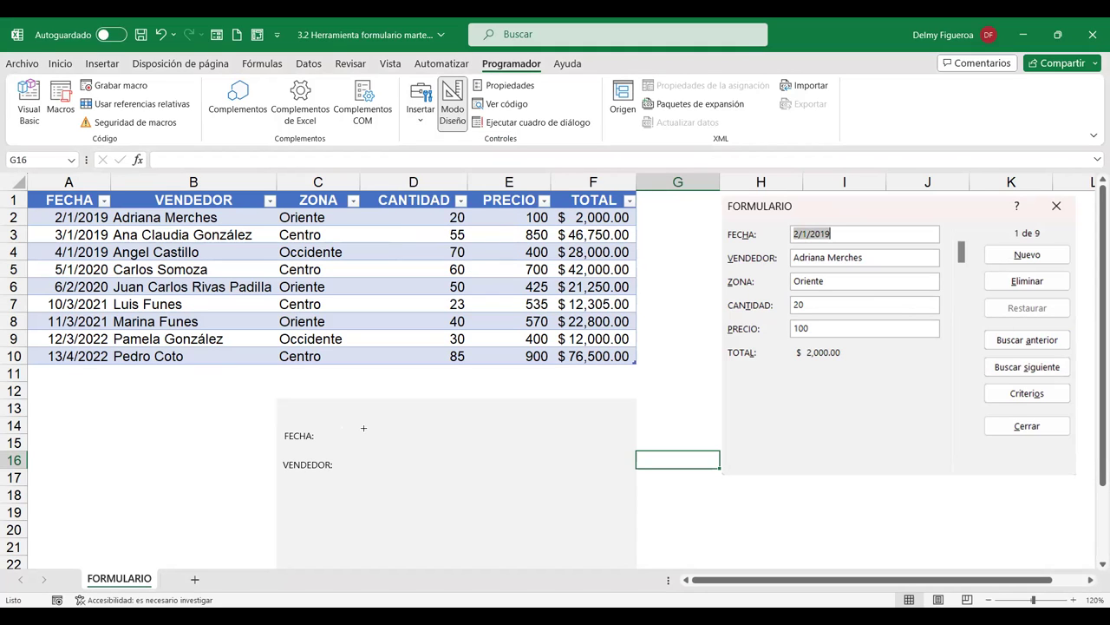
pyautogui.click(363, 427)
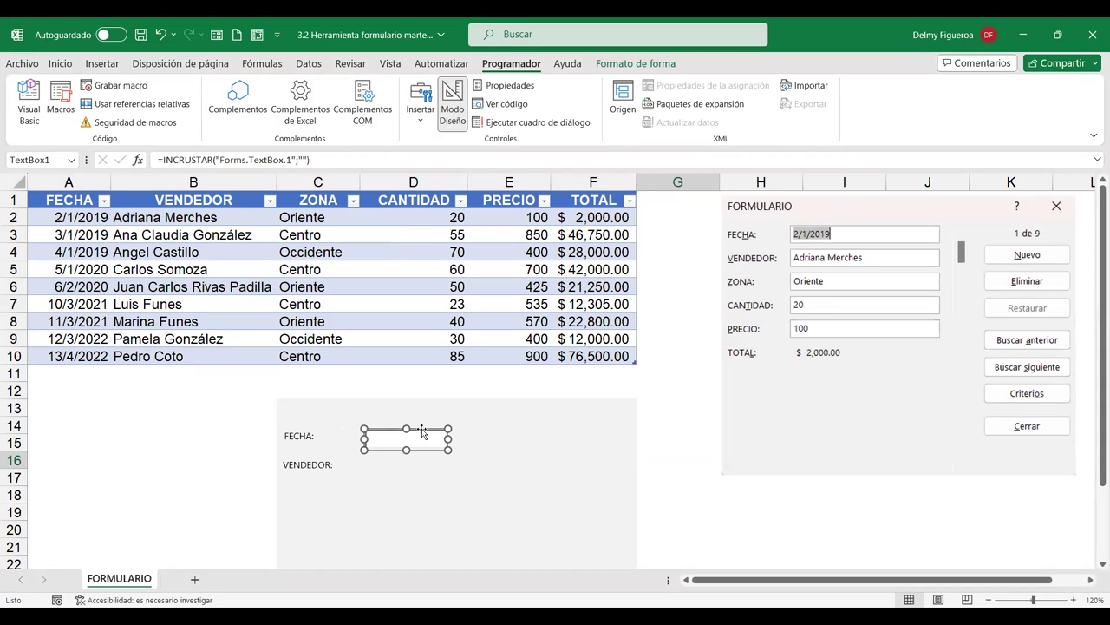
pyautogui.moveTo(431, 430)
pyautogui.mouseDown()
pyautogui.moveTo(439, 445)
pyautogui.moveTo(422, 456)
pyautogui.mouseUp()
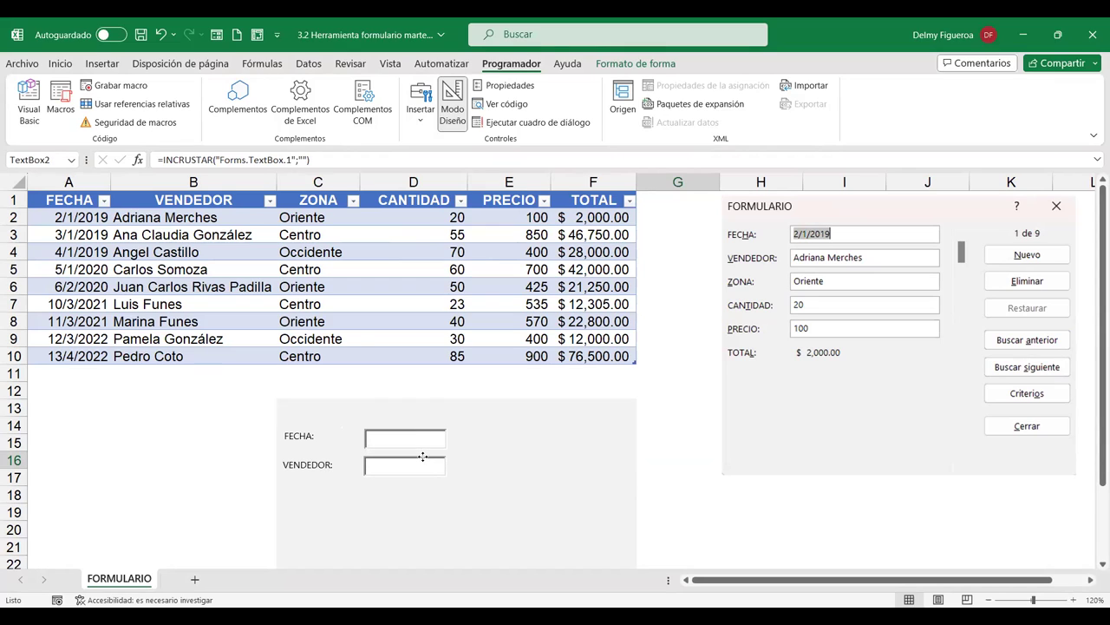
pyautogui.click(423, 456)
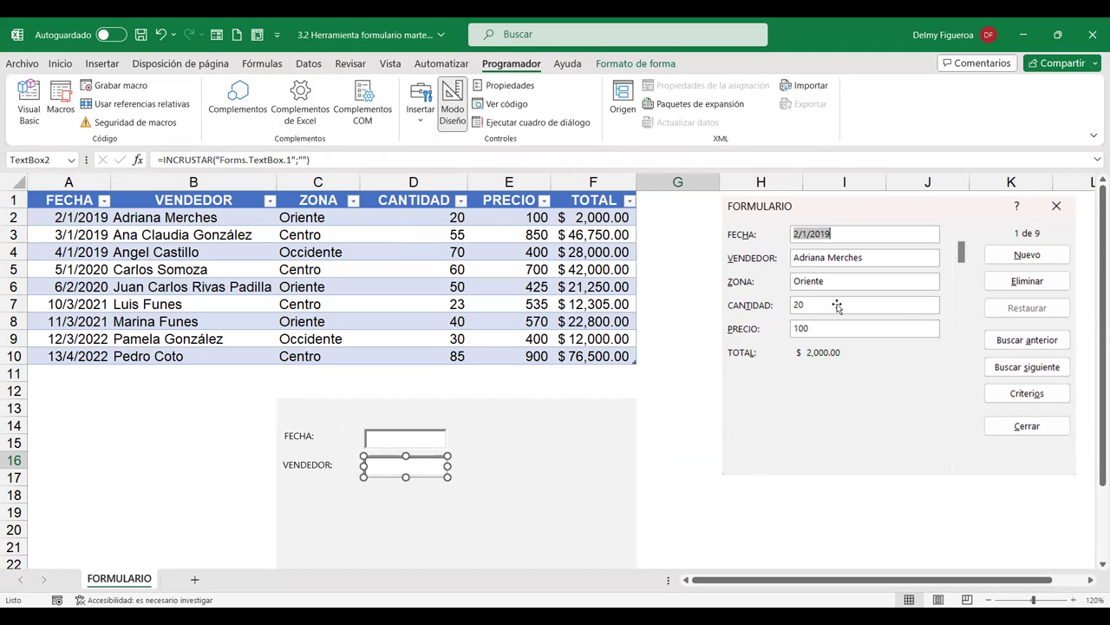
pyautogui.click(420, 117)
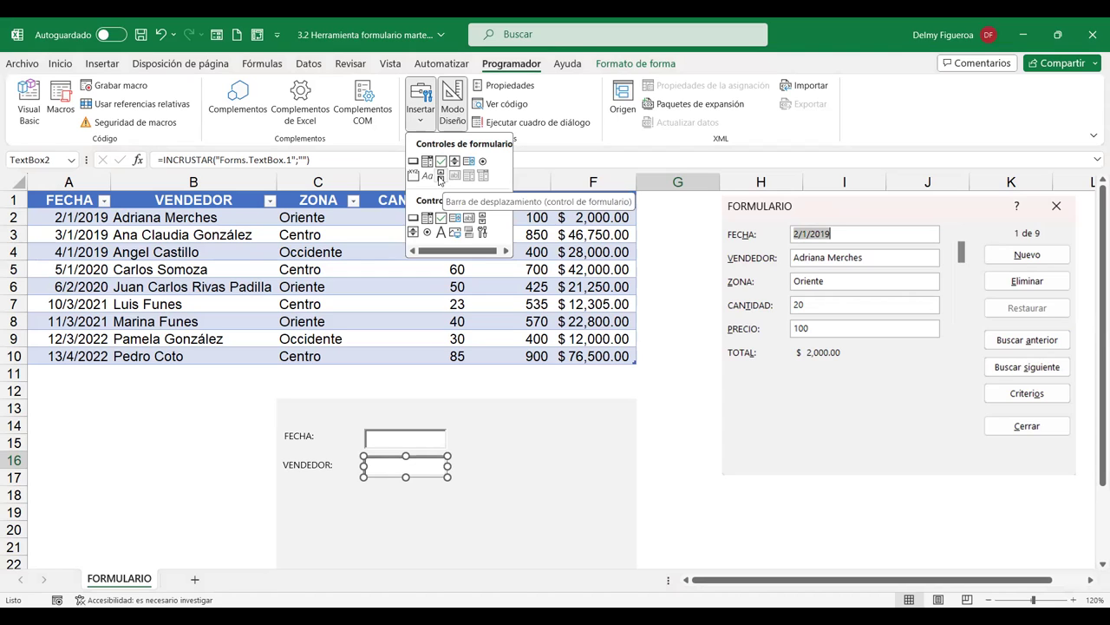
# Step: Draw a vertical scroll bar right of the text boxes, stretching it from row 14 to row 27
pyautogui.click(440, 176)
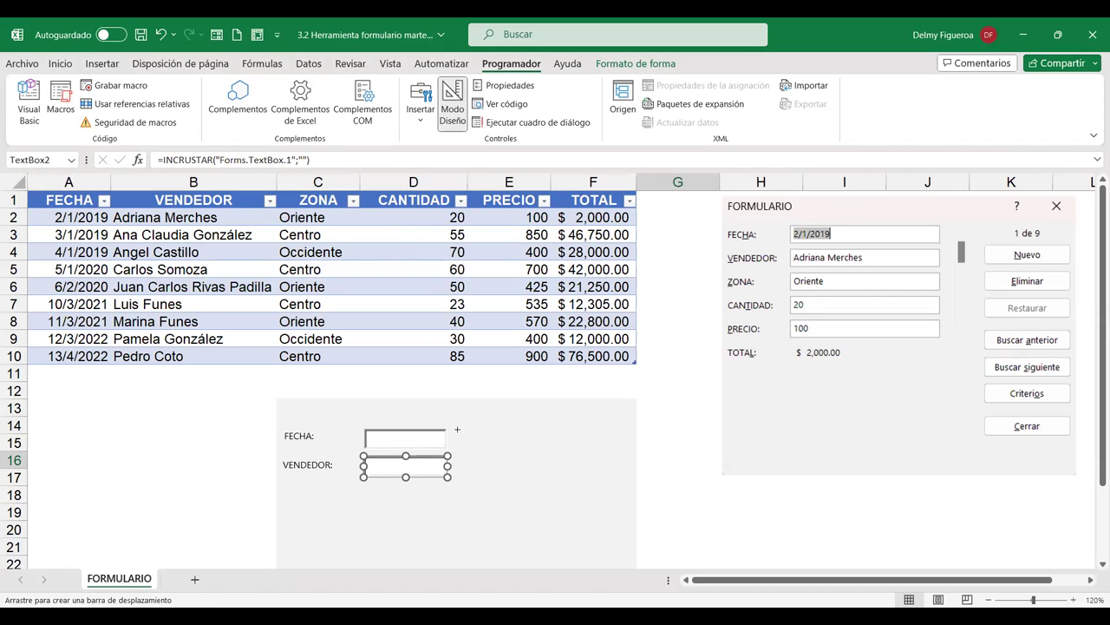
pyautogui.moveTo(461, 429)
pyautogui.mouseDown()
pyautogui.moveTo(459, 546)
pyautogui.moveTo(481, 254)
pyautogui.mouseUp()
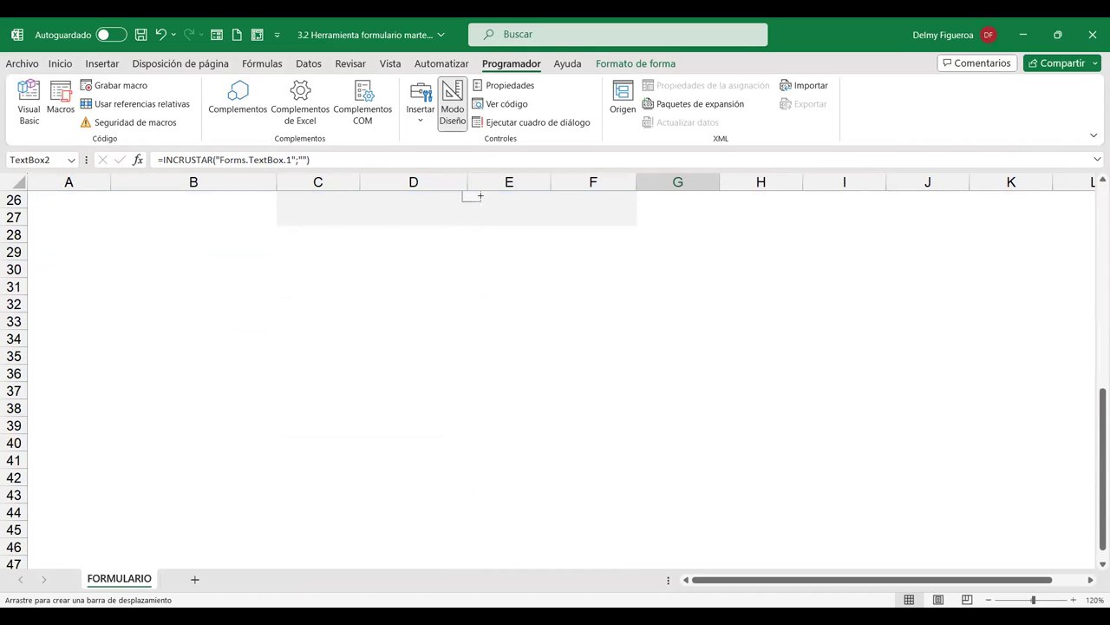
pyautogui.moveTo(480, 255); pyautogui.dragTo(483, 279)
pyautogui.scroll(4, 679, 357)
pyautogui.scroll(1, 628, 345)
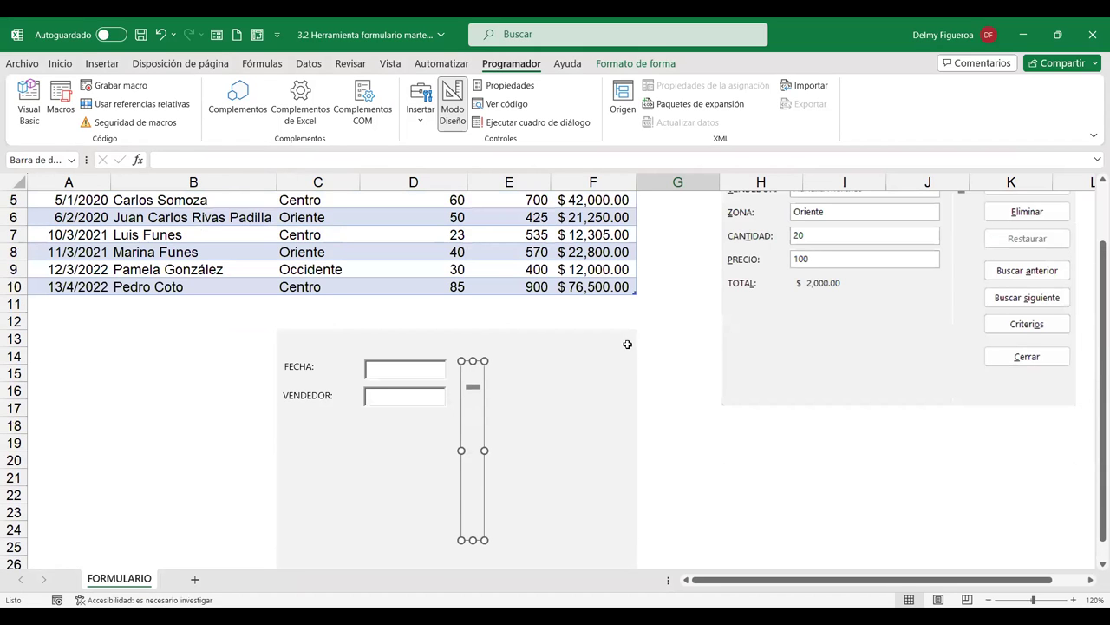
pyautogui.scroll(-1, 627, 345)
pyautogui.scroll(-1, 626, 345)
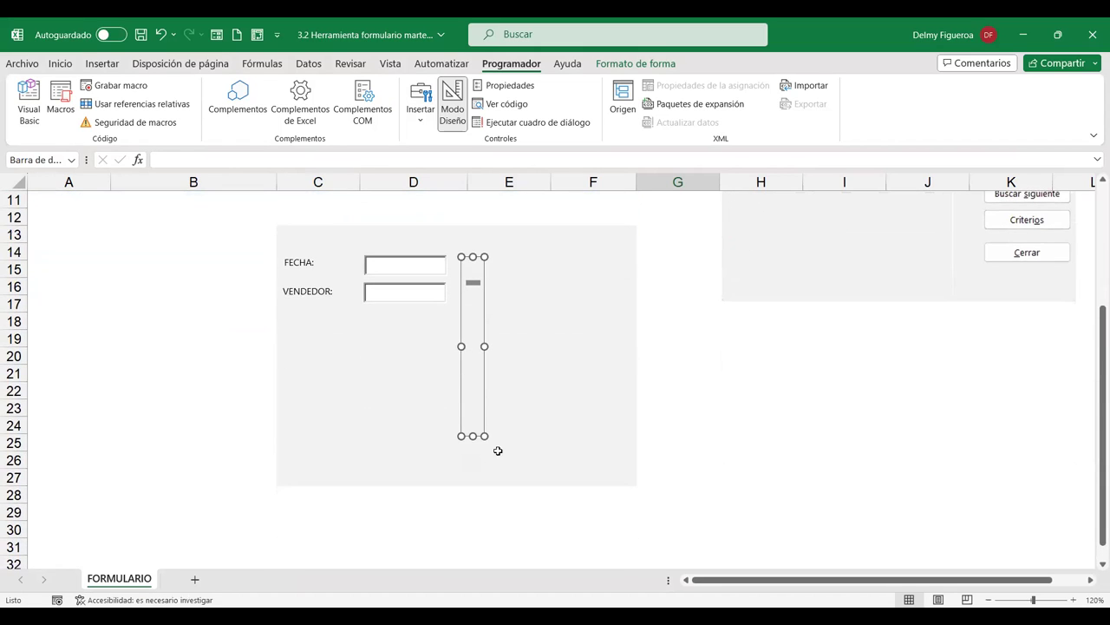
pyautogui.moveTo(474, 436); pyautogui.dragTo(474, 477)
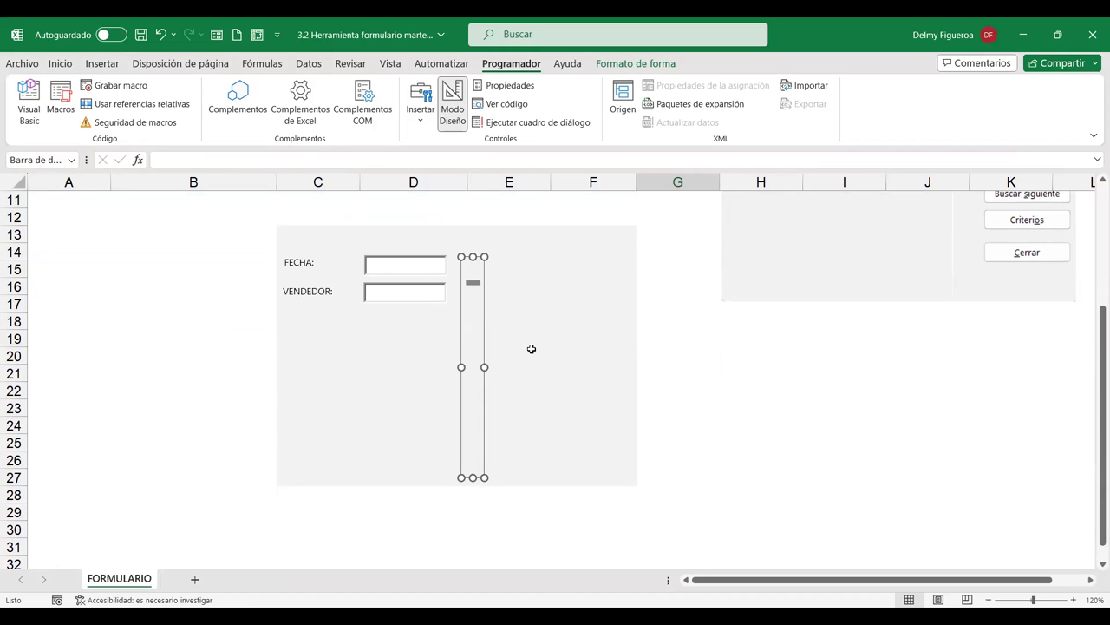
pyautogui.scroll(1, 530, 349)
pyautogui.scroll(1, 530, 349)
pyautogui.scroll(1, 530, 349)
pyautogui.scroll(1, 530, 349)
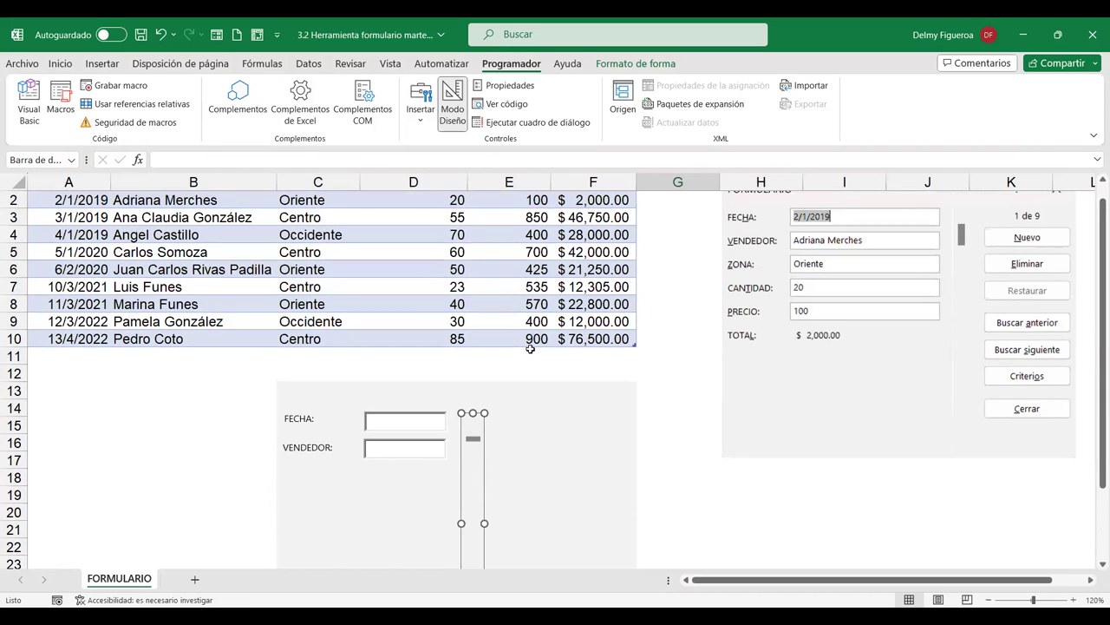
pyautogui.scroll(1, 530, 349)
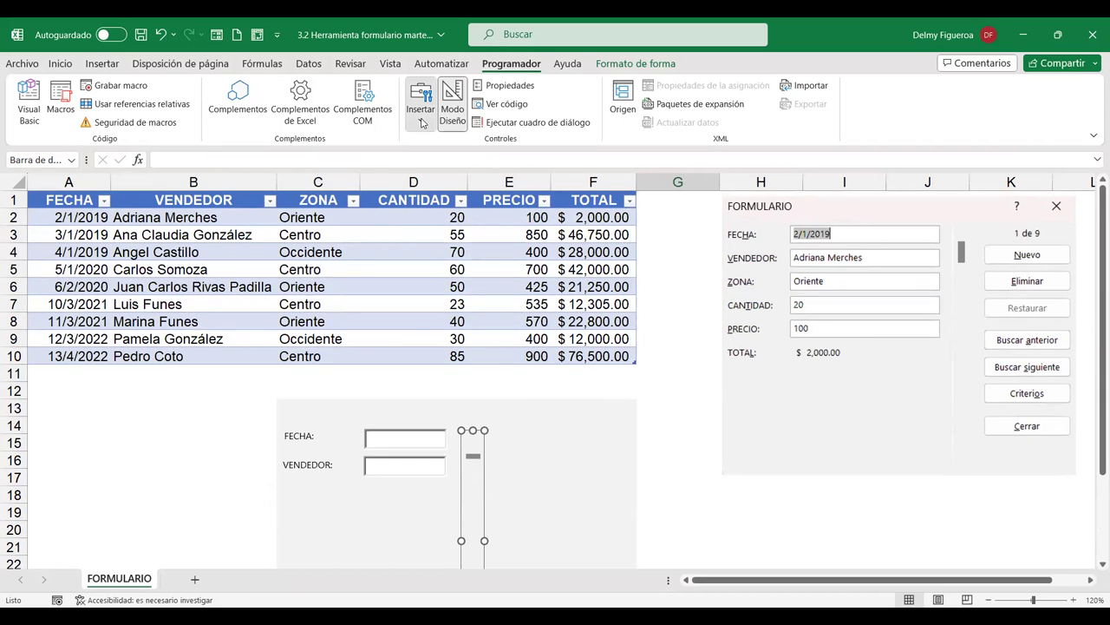
# Step: Draw a Form Control button in the panel with no macro and label it Nuevo
pyautogui.click(421, 108)
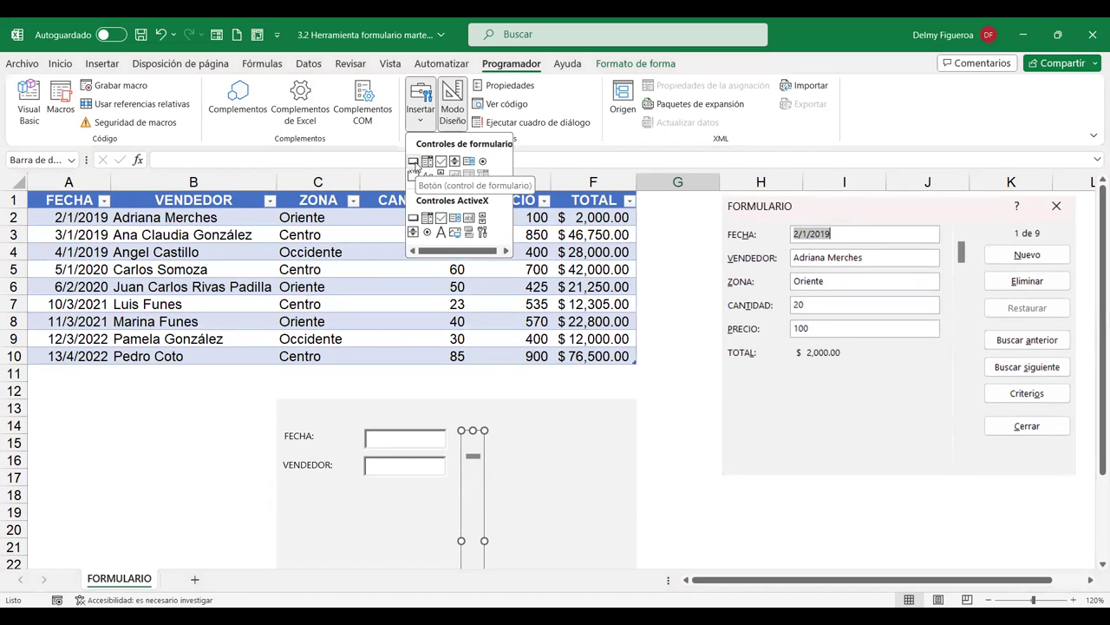
pyautogui.click(413, 162)
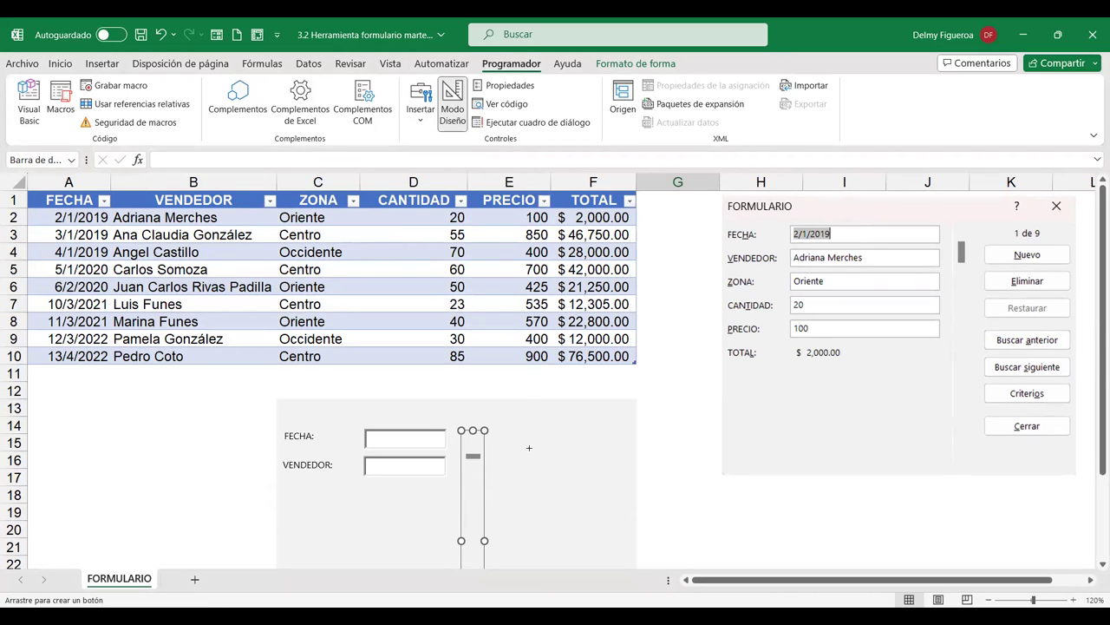
pyautogui.click(535, 451)
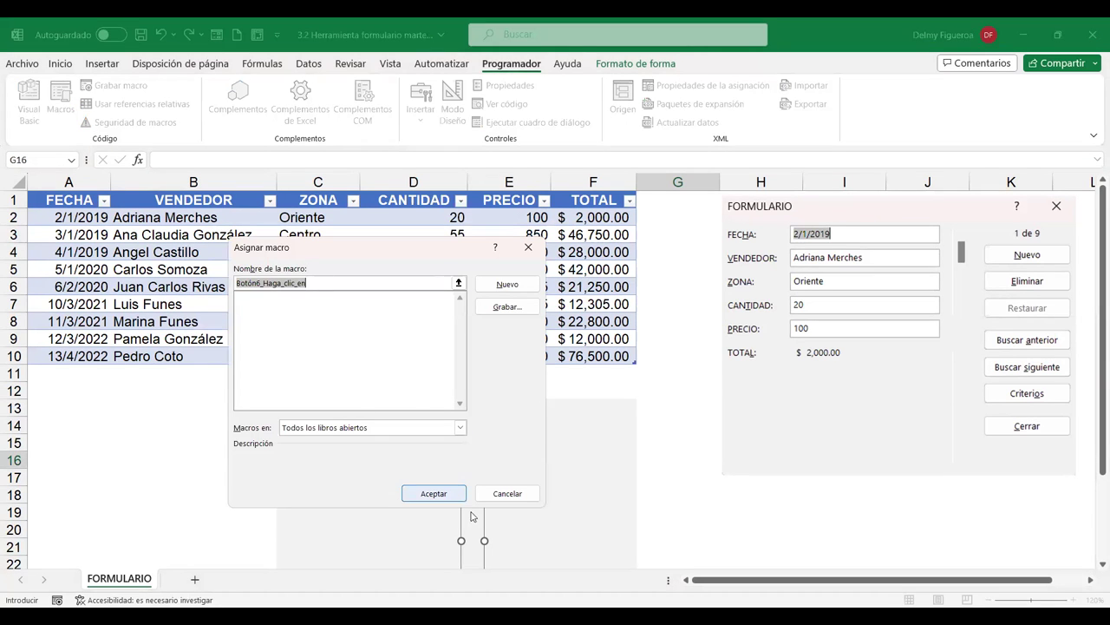
pyautogui.click(503, 493)
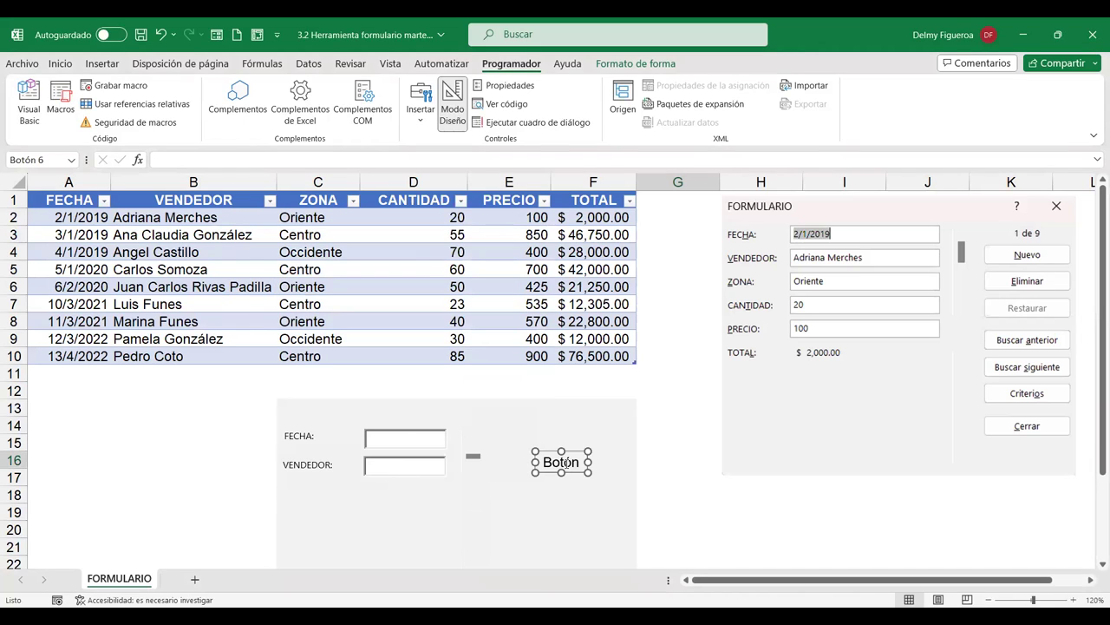
pyautogui.click(562, 461)
pyautogui.press('Delete')
pyautogui.press('Delete')
pyautogui.press('Delete')
pyautogui.press('Delete')
pyautogui.press('Delete')
pyautogui.press('Delete')
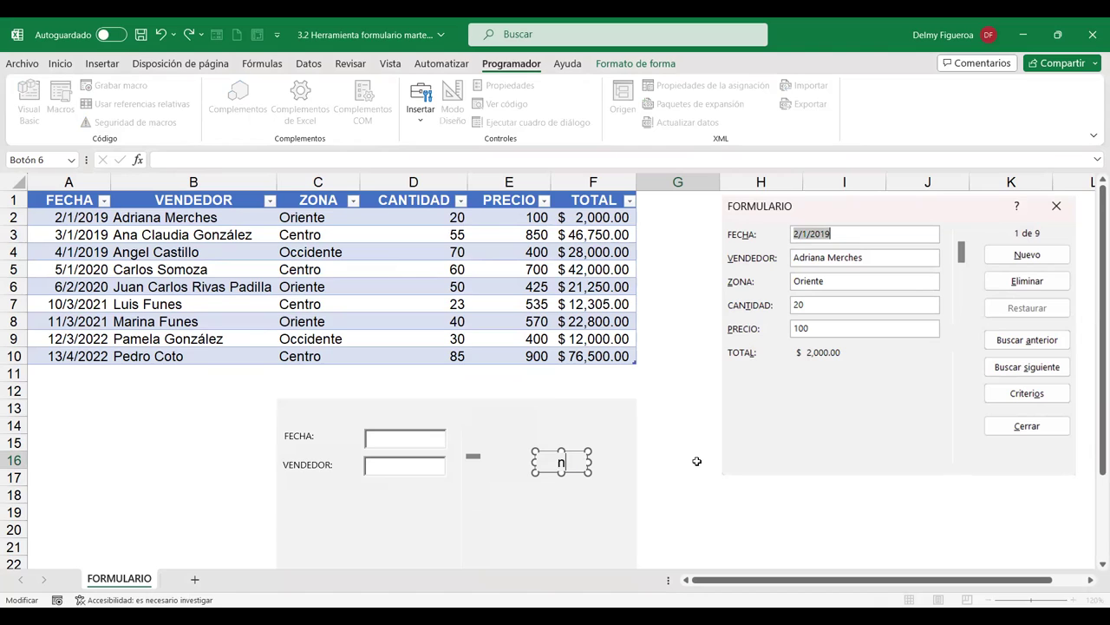
pyautogui.write('NUE')
pyautogui.press('BackSpace')
pyautogui.press('BackSpace')
pyautogui.press('BackSpace')
pyautogui.write('Nuevo')
pyautogui.click(695, 456)
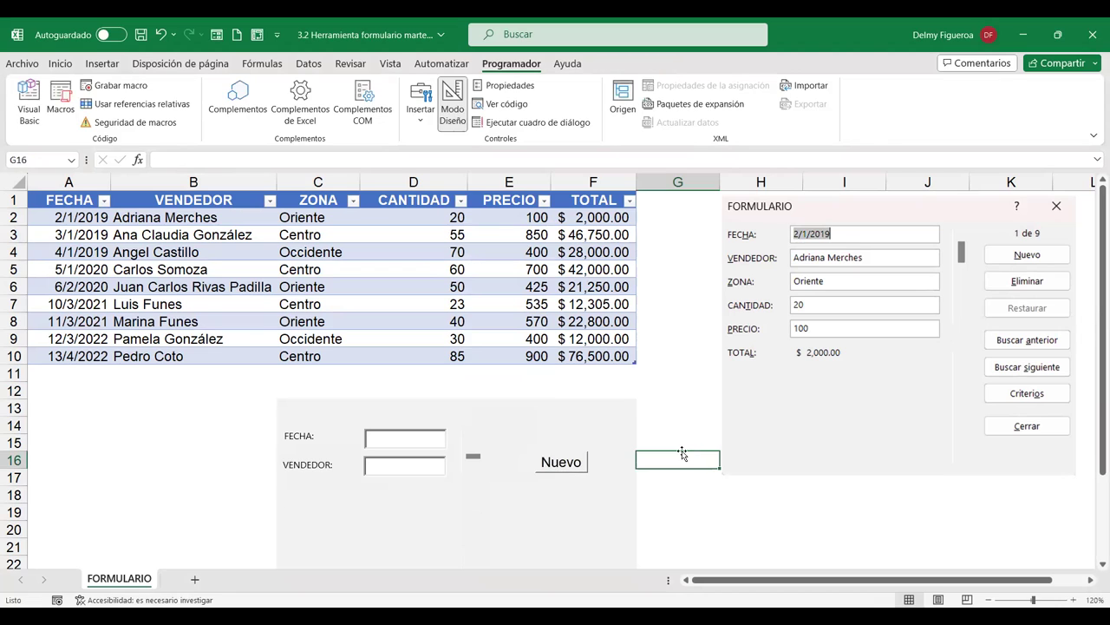
# Step: Ctrl-drag a copy of the Nuevo button below it and relabel the copy Eliminar
pyautogui.scroll(-1, 684, 407)
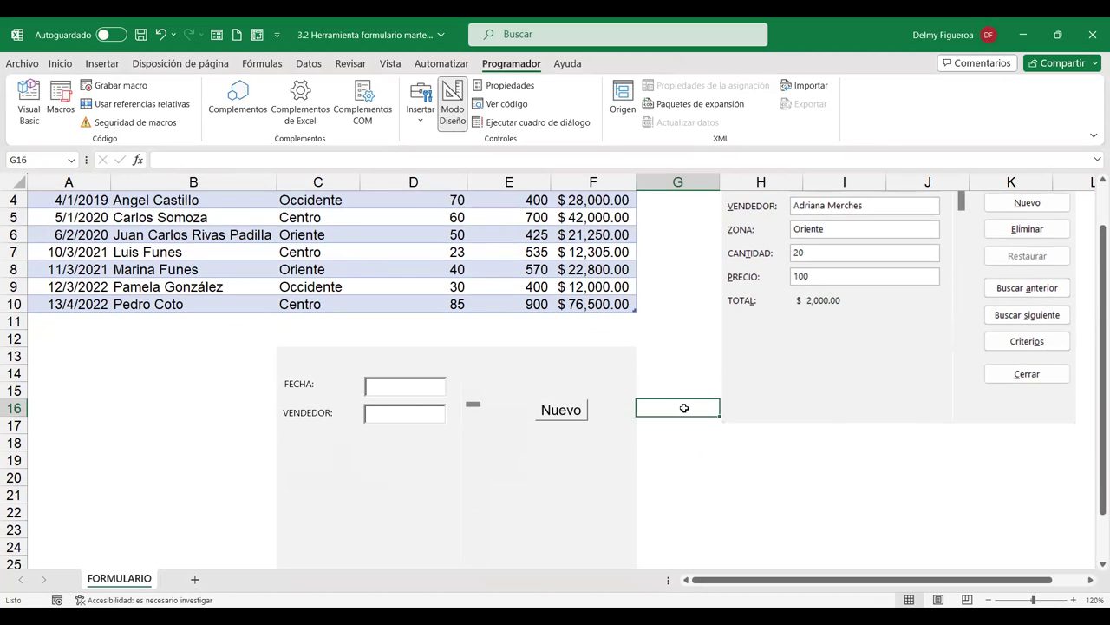
pyautogui.scroll(-1, 684, 406)
pyautogui.scroll(-1, 684, 406)
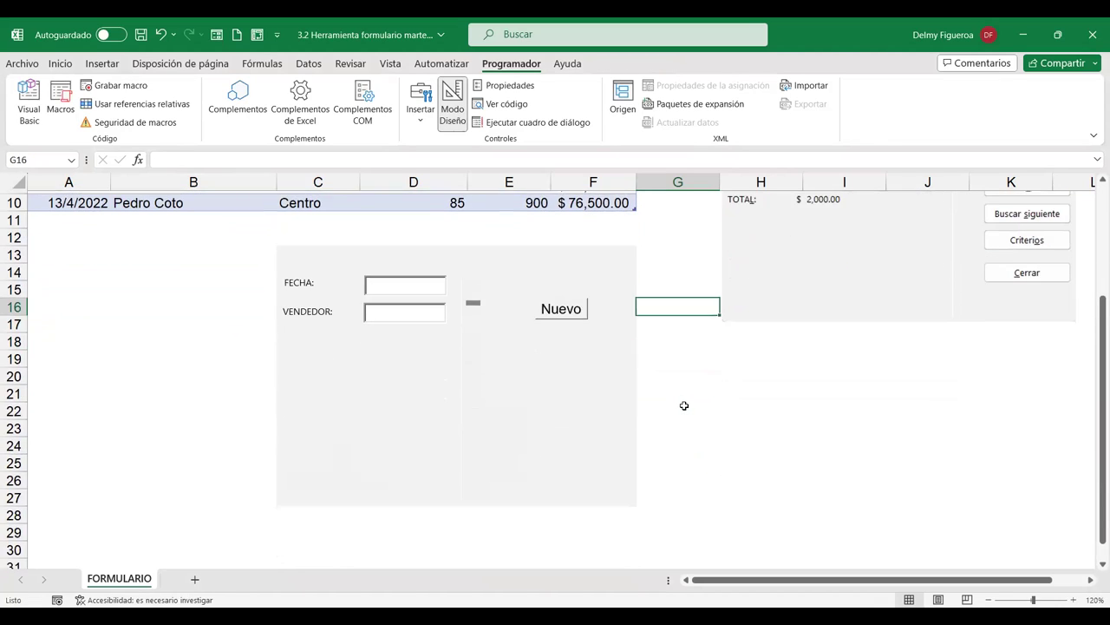
pyautogui.click(563, 304)
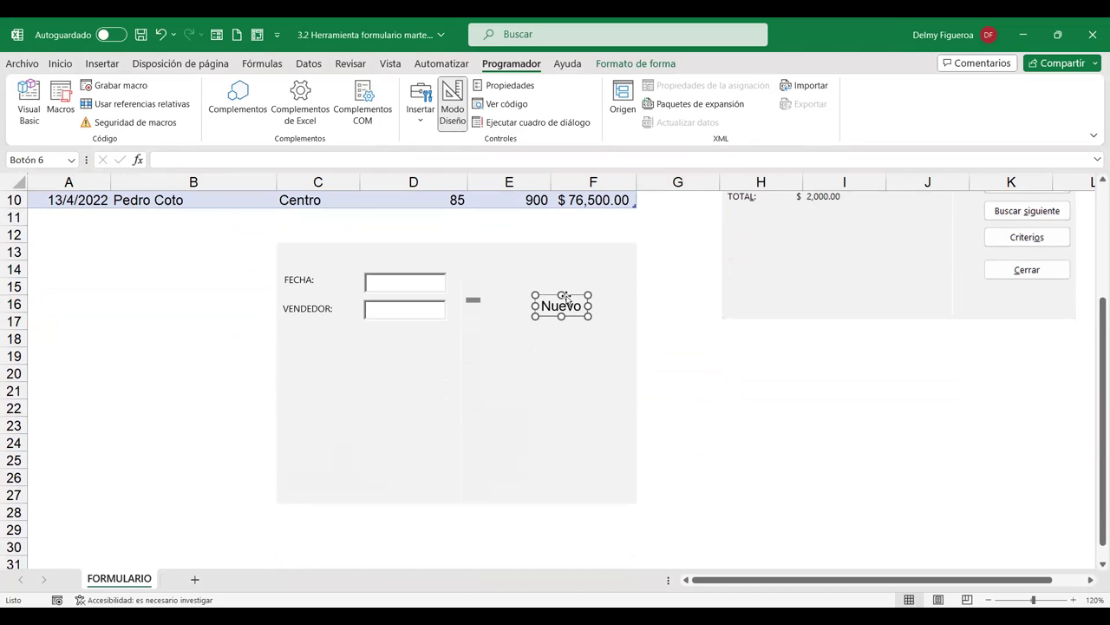
pyautogui.keyDown('ctrl'); pyautogui.moveTo(565, 297); pyautogui.dragTo(576, 327); pyautogui.keyUp('ctrl')
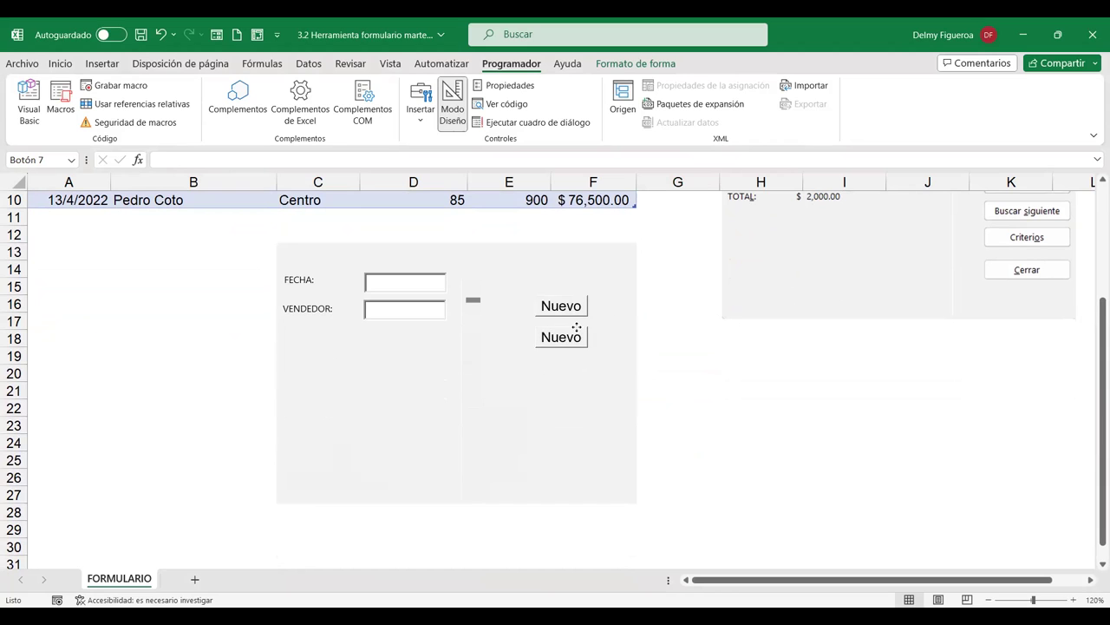
pyautogui.scroll(3, 784, 370)
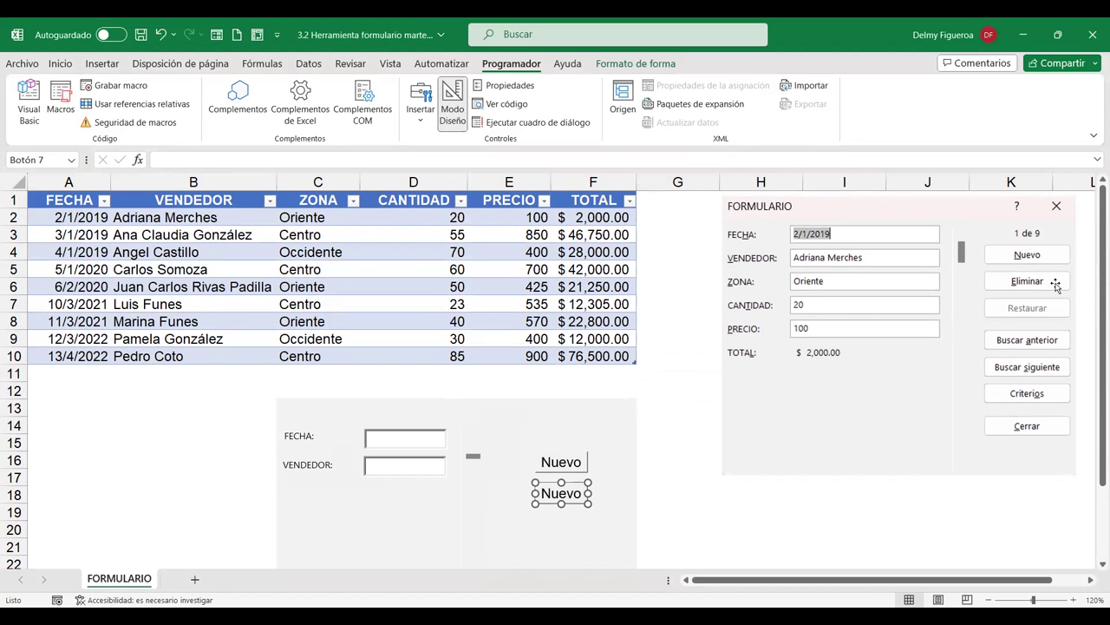
pyautogui.click(561, 498)
pyautogui.press('BackSpace')
pyautogui.press('BackSpace')
pyautogui.press('BackSpace')
pyautogui.press('BackSpace')
pyautogui.press('BackSpace')
pyautogui.write('Eliminar')
pyautogui.click(662, 481)
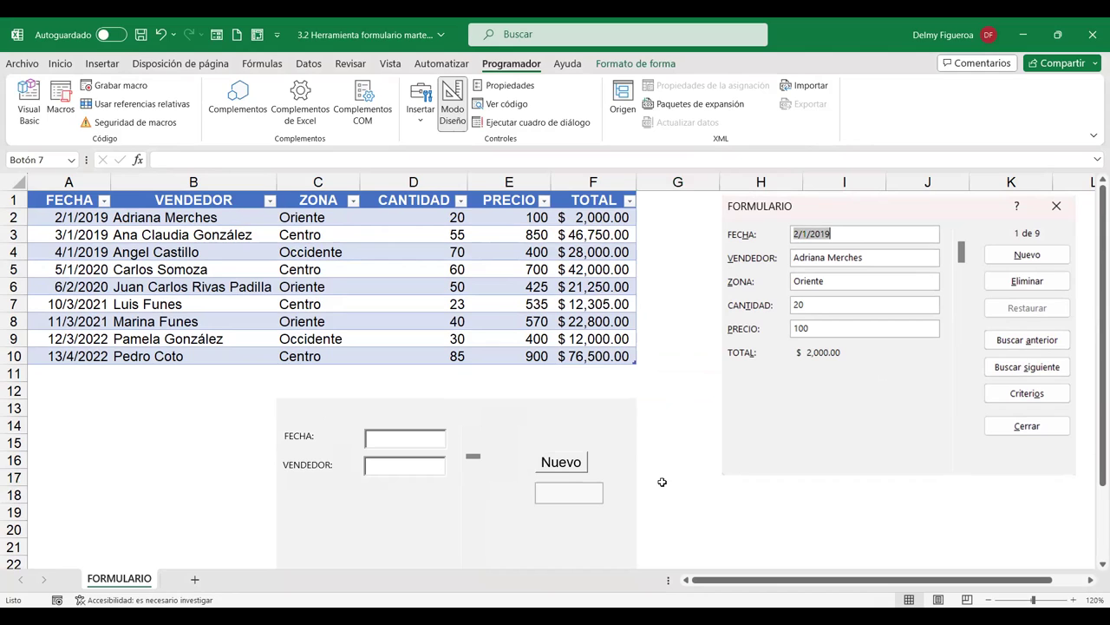
pyautogui.click(584, 464)
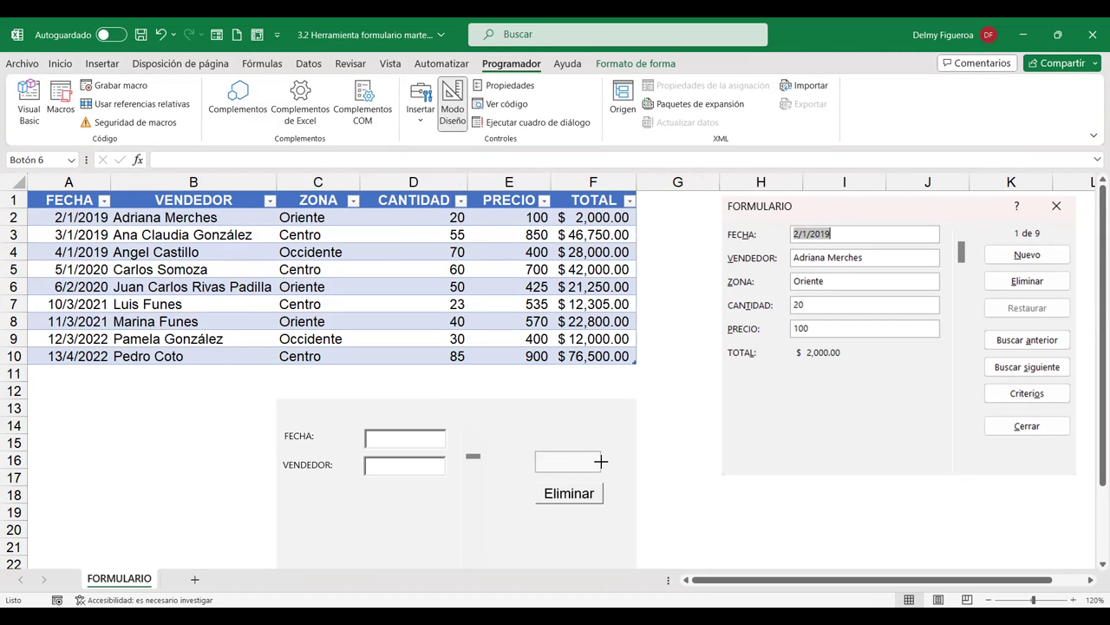
pyautogui.write('Nuevo')
pyautogui.click(636, 481)
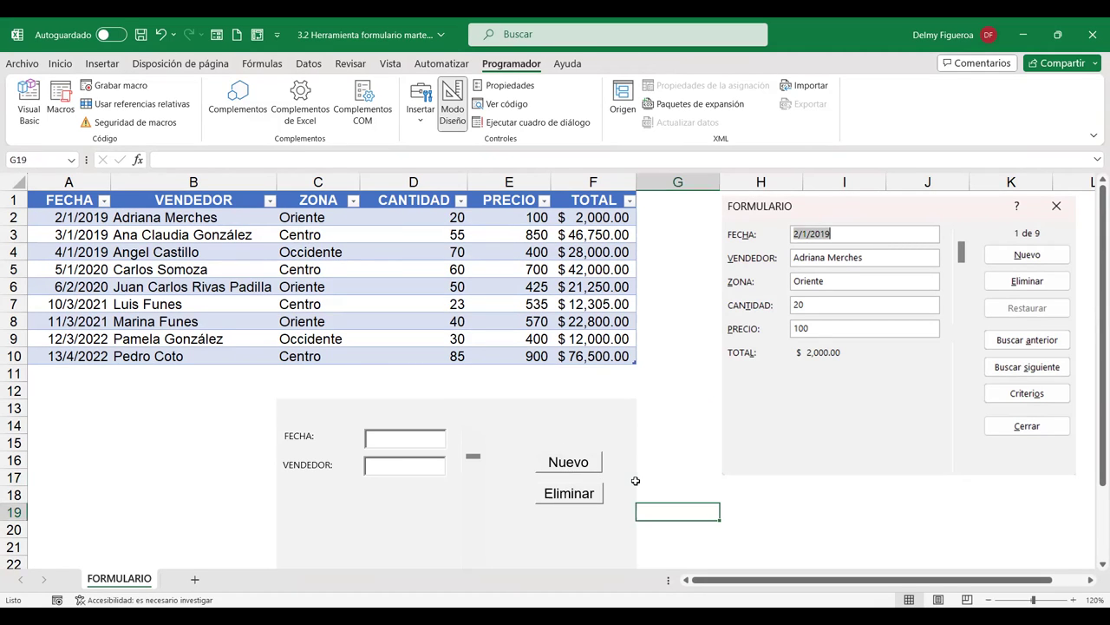
pyautogui.scroll(-3, 616, 456)
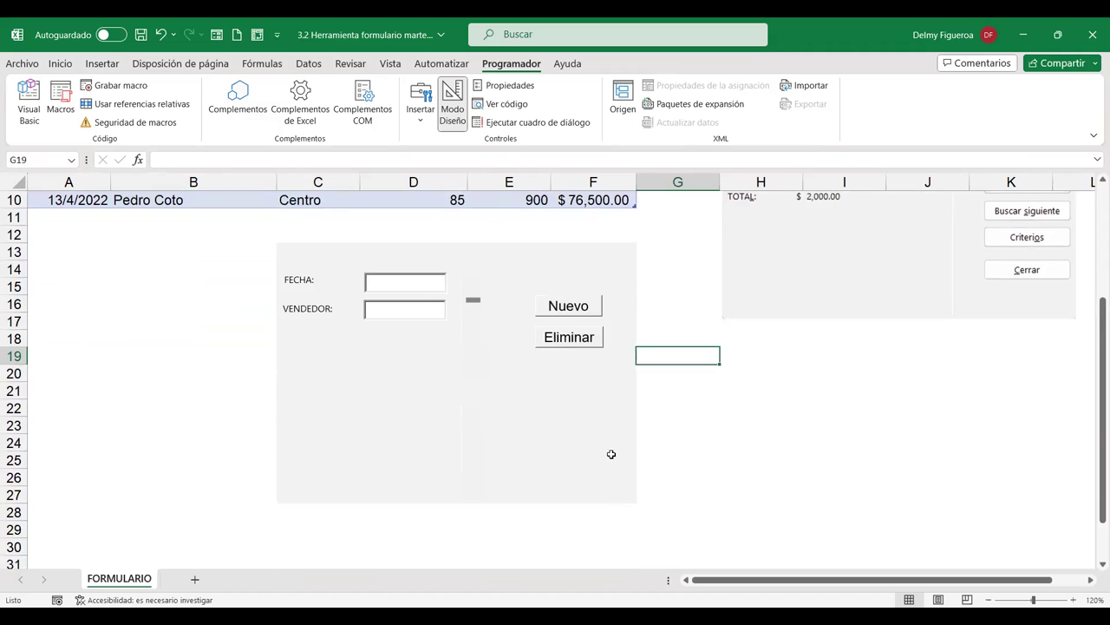
pyautogui.scroll(1, 611, 453)
pyautogui.scroll(1, 612, 453)
pyautogui.scroll(1, 611, 453)
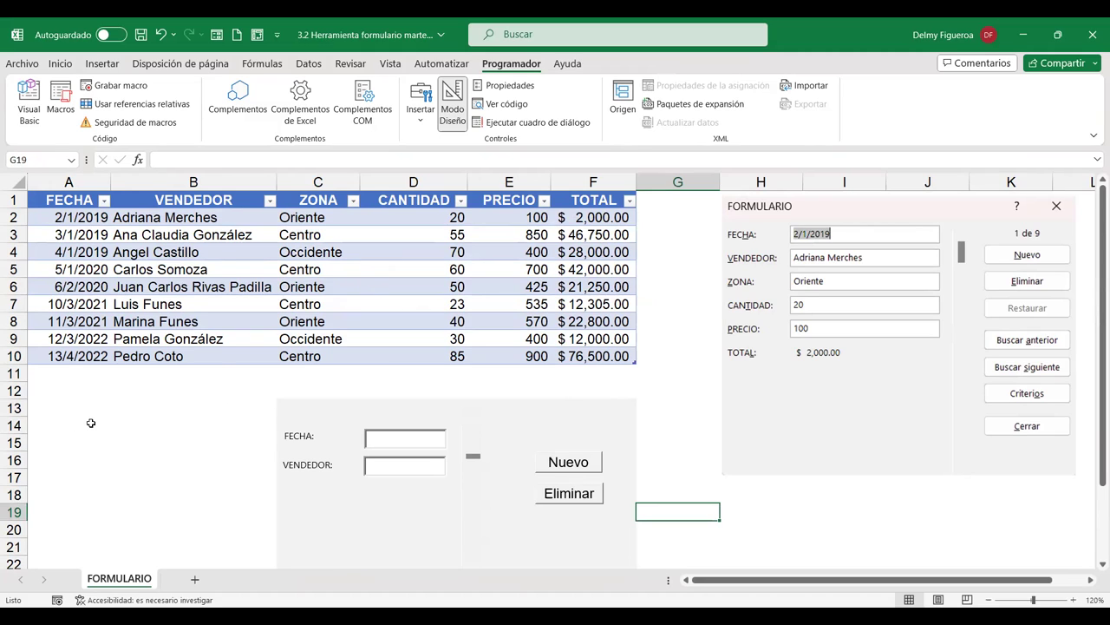
# Step: Enter the labels Ingresar cantidad, Ingresar precio and Total in A14:A16 and widen column A
pyautogui.click(91, 423)
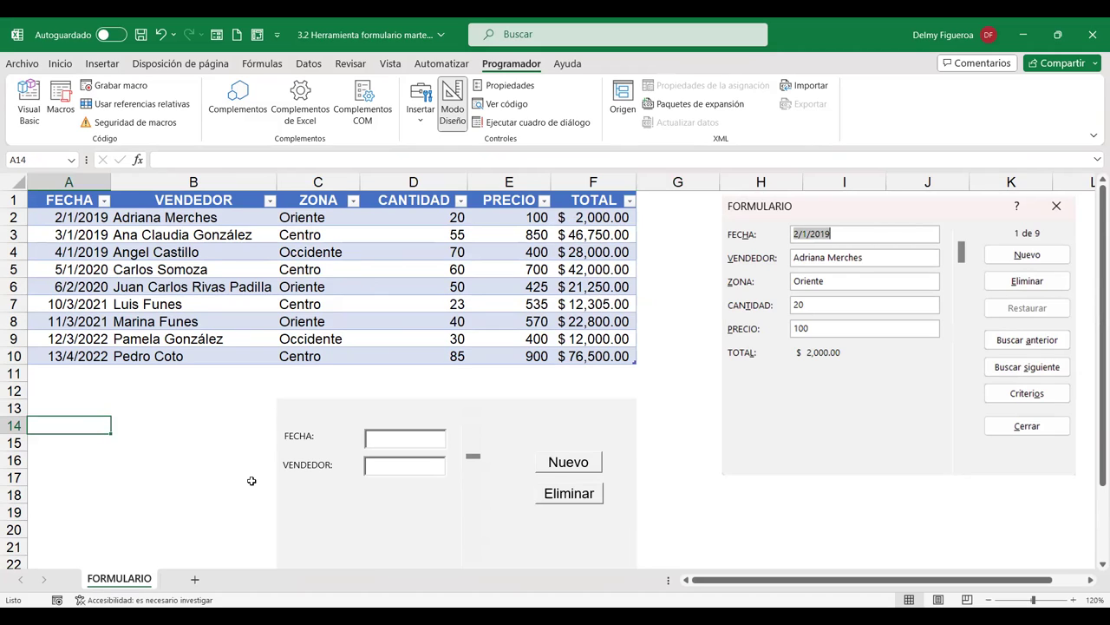
pyautogui.write('Ingresar')
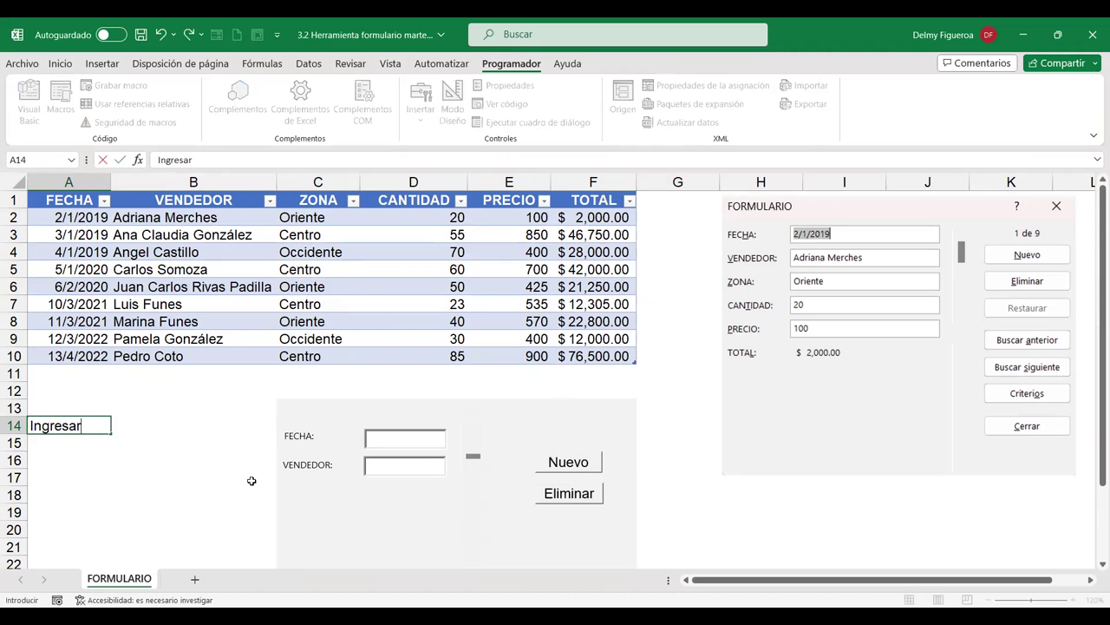
pyautogui.write(' cantidad')
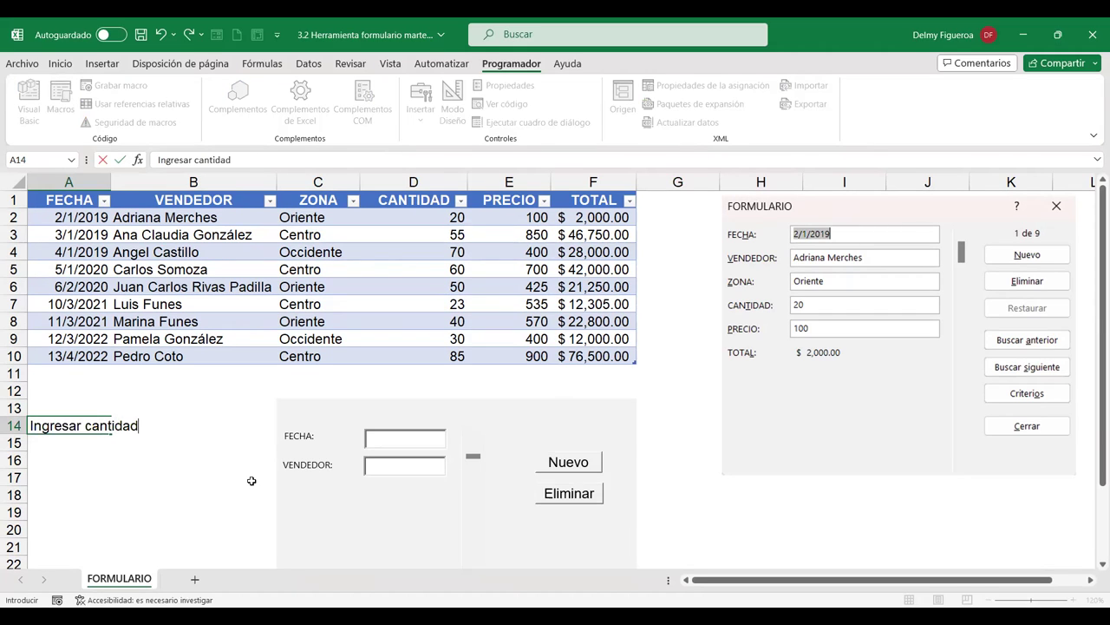
pyautogui.press('Return')
pyautogui.write('Ingresar precio')
pyautogui.press('Return')
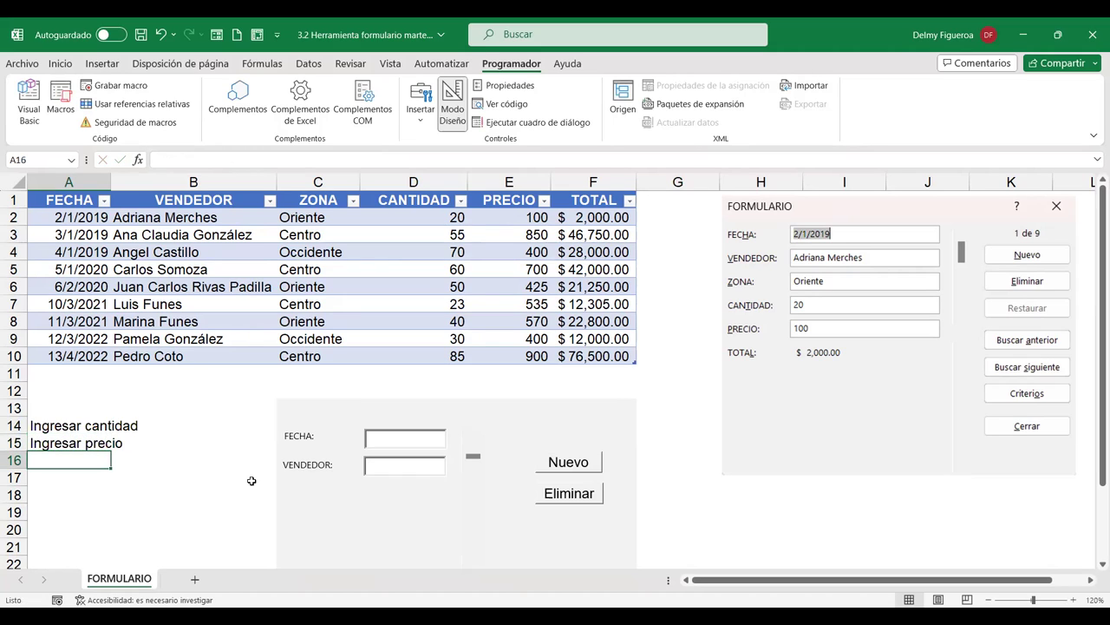
pyautogui.write('Total')
pyautogui.press('Tab')
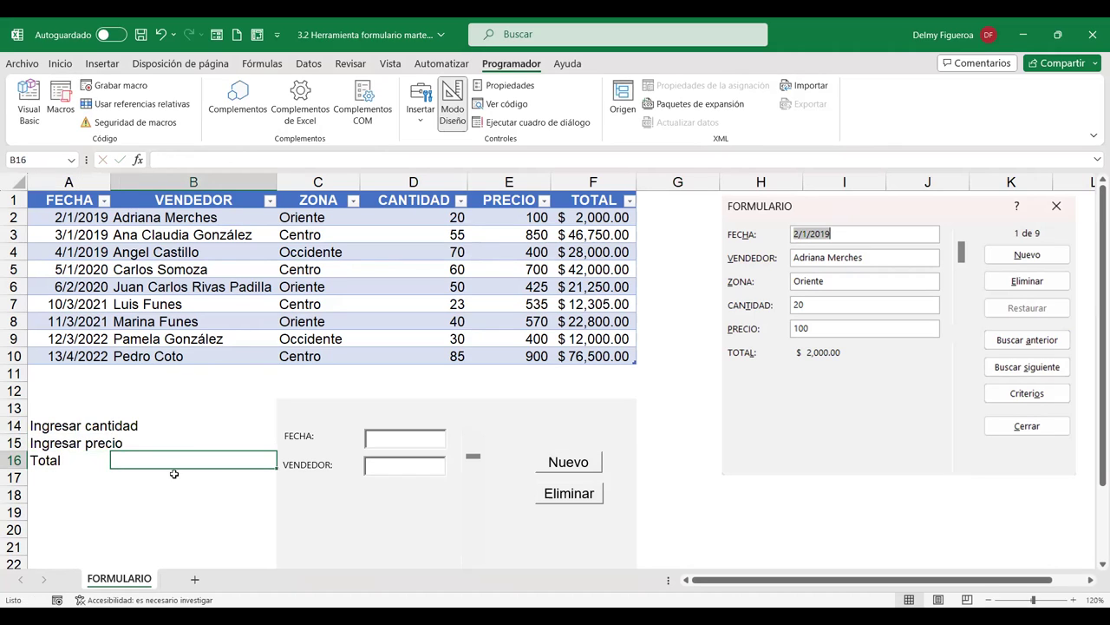
pyautogui.moveTo(110, 184); pyautogui.dragTo(142, 184)
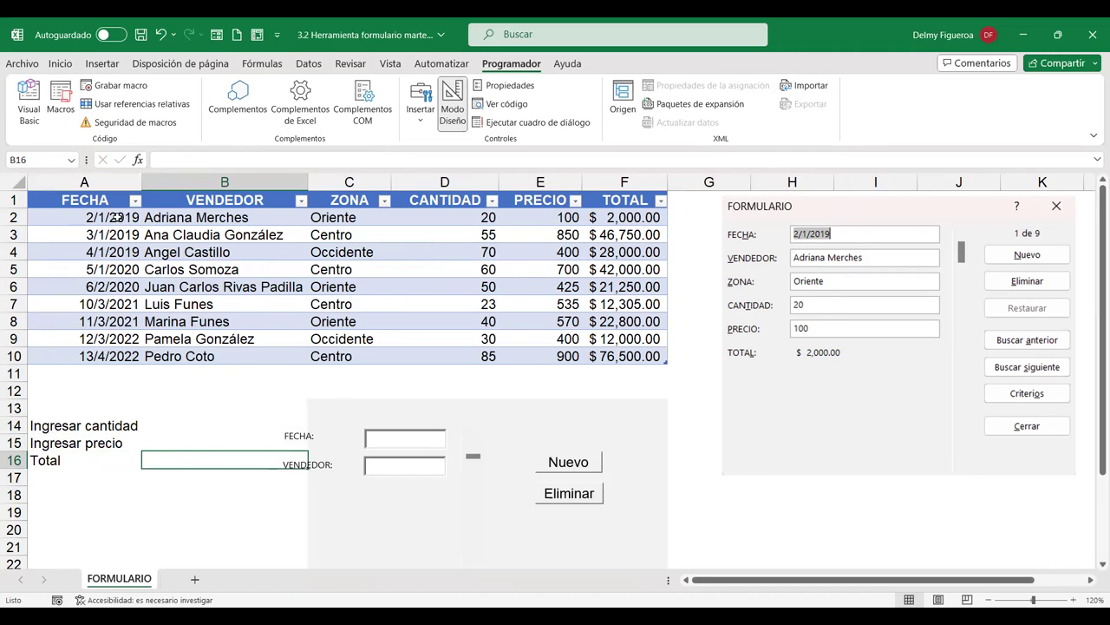
# Step: Give cell B14 a light blue fill
pyautogui.click(178, 423)
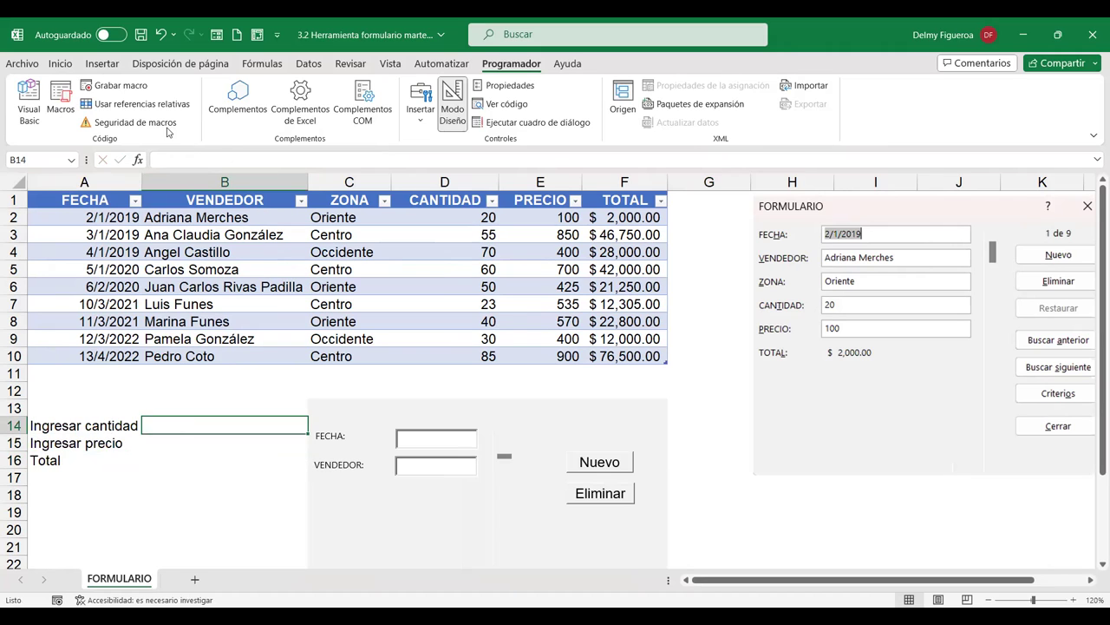
pyautogui.click(59, 64)
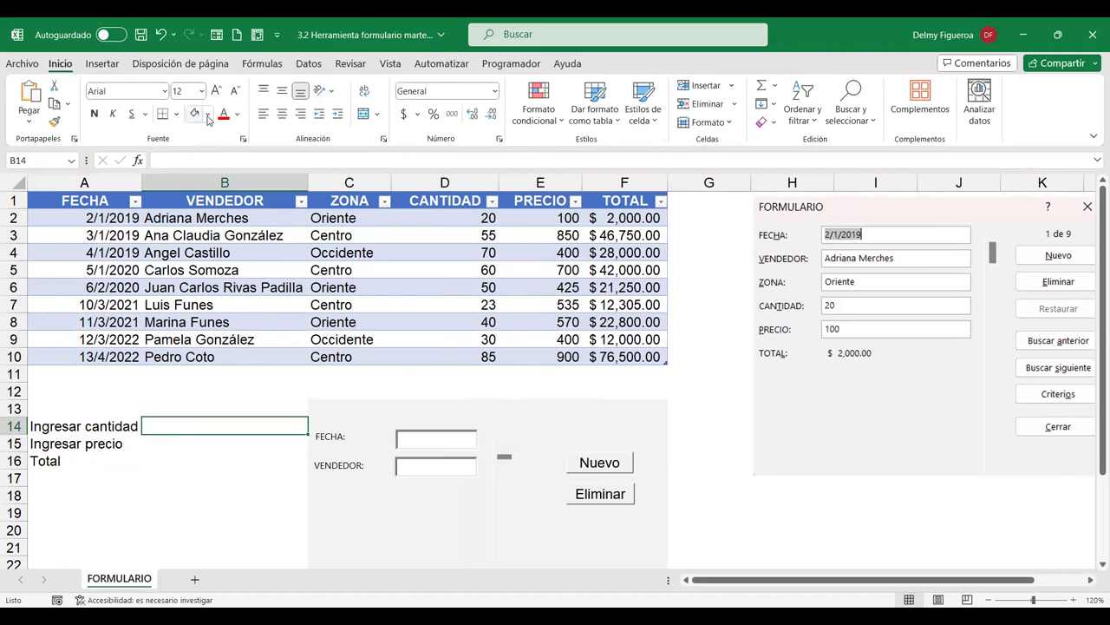
pyautogui.click(208, 115)
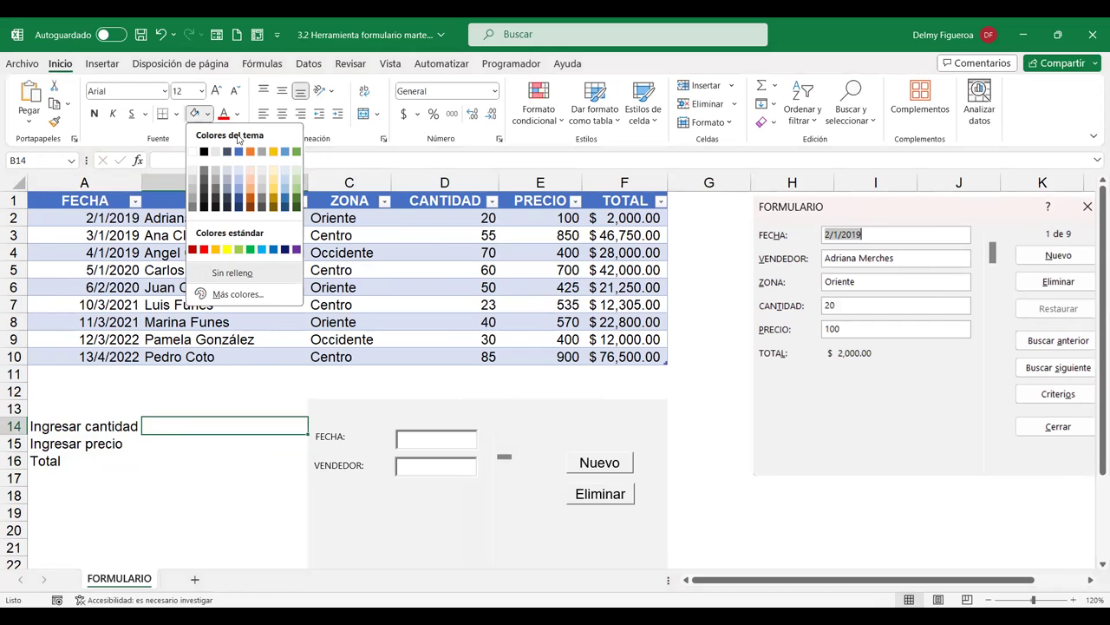
# Step: Apply the same light blue fill to B15 so both input cells are shaded
pyautogui.click(221, 420)
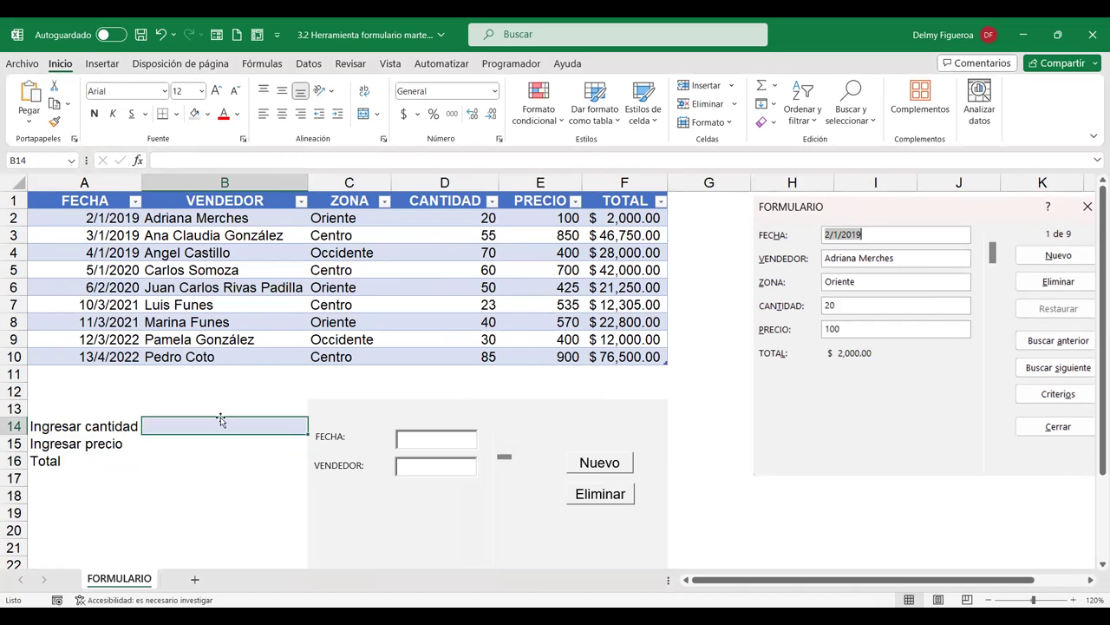
pyautogui.click(208, 446)
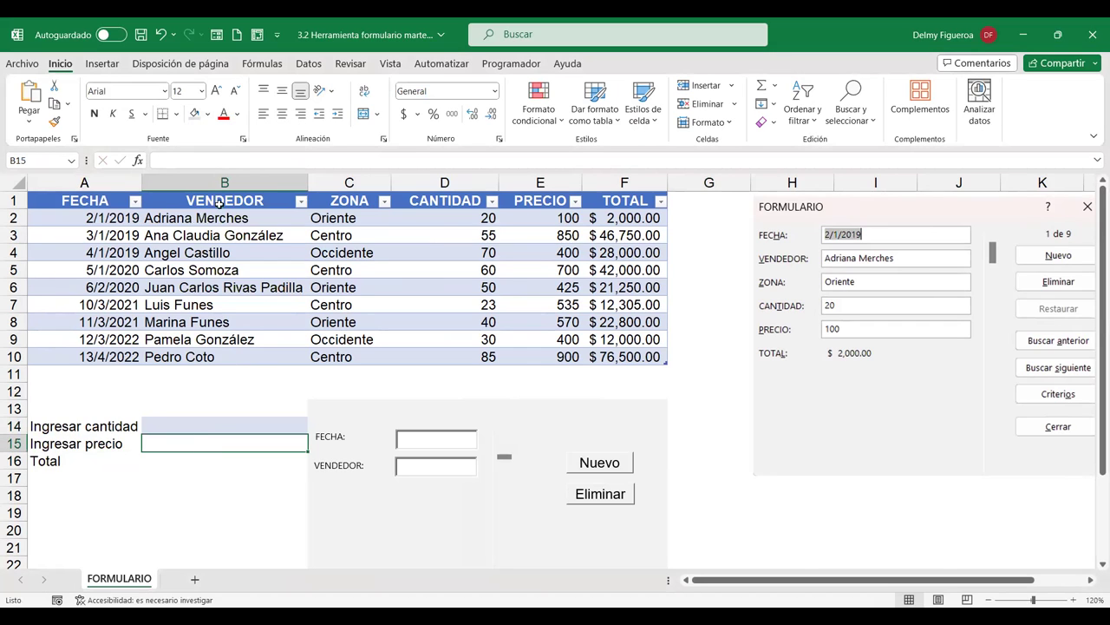
pyautogui.click(193, 118)
pyautogui.click(193, 458)
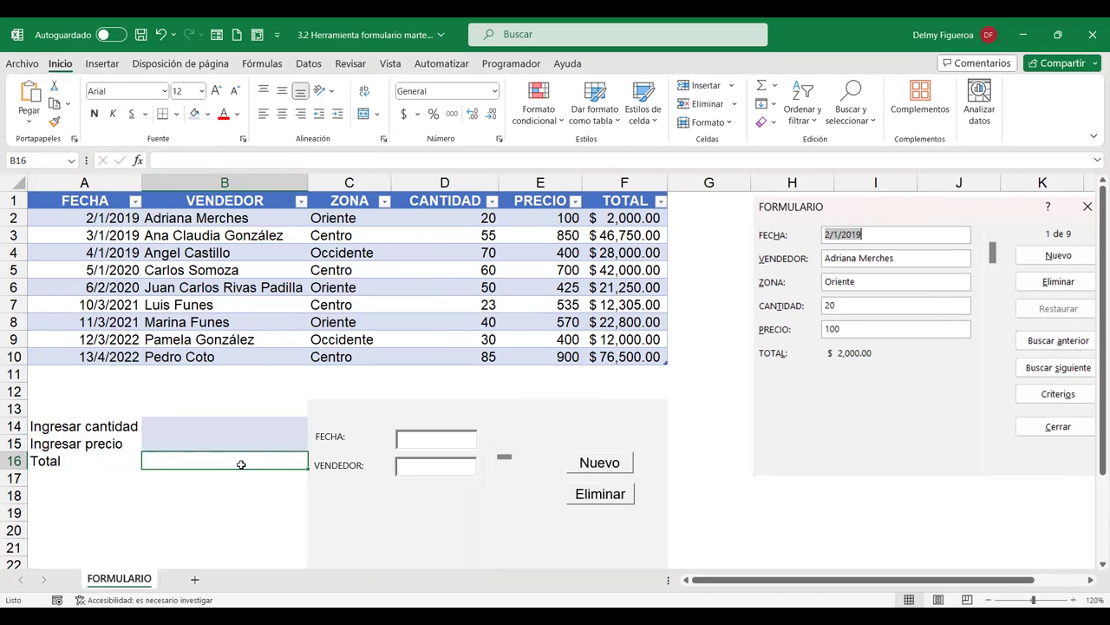
# Step: Enter the total formula =+B14*B15 in cell B16, which currently shows 0
pyautogui.write('+')
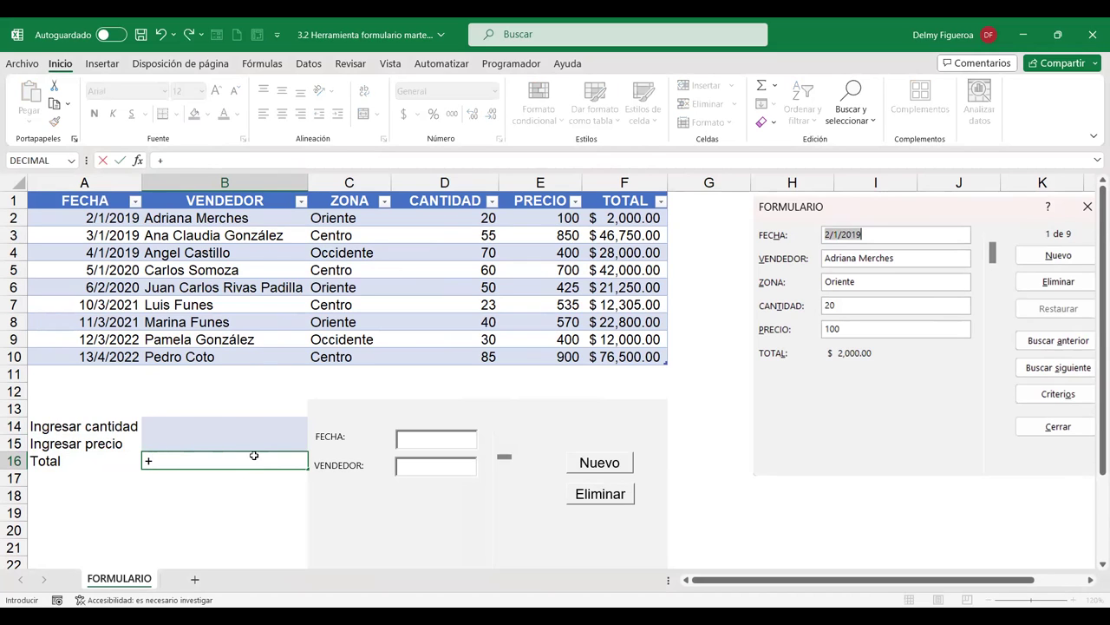
pyautogui.click(235, 422)
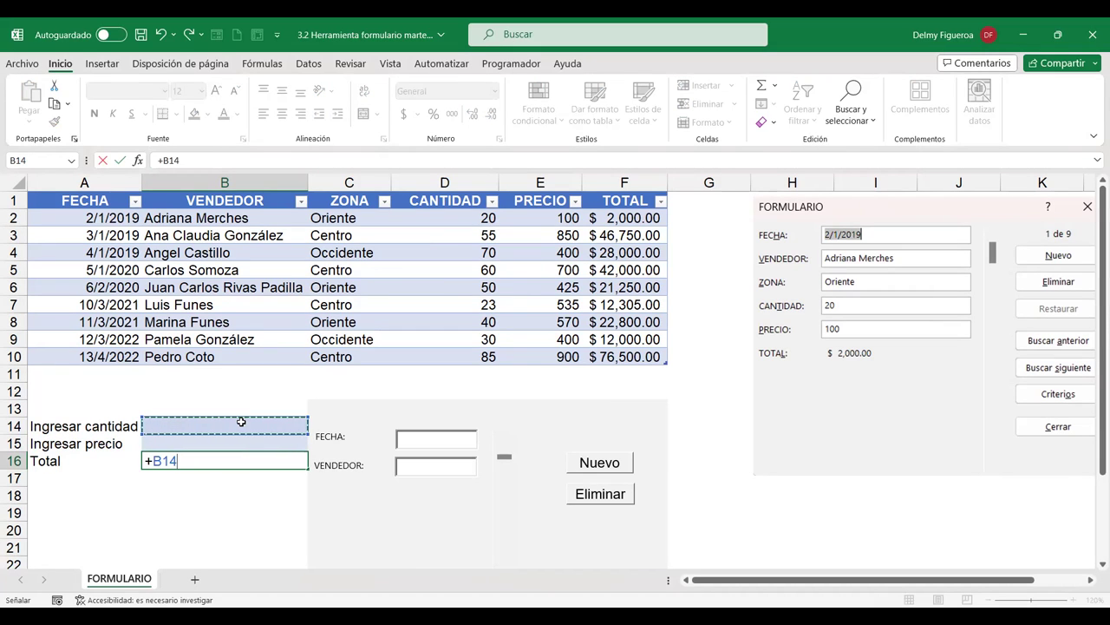
pyautogui.write('*')
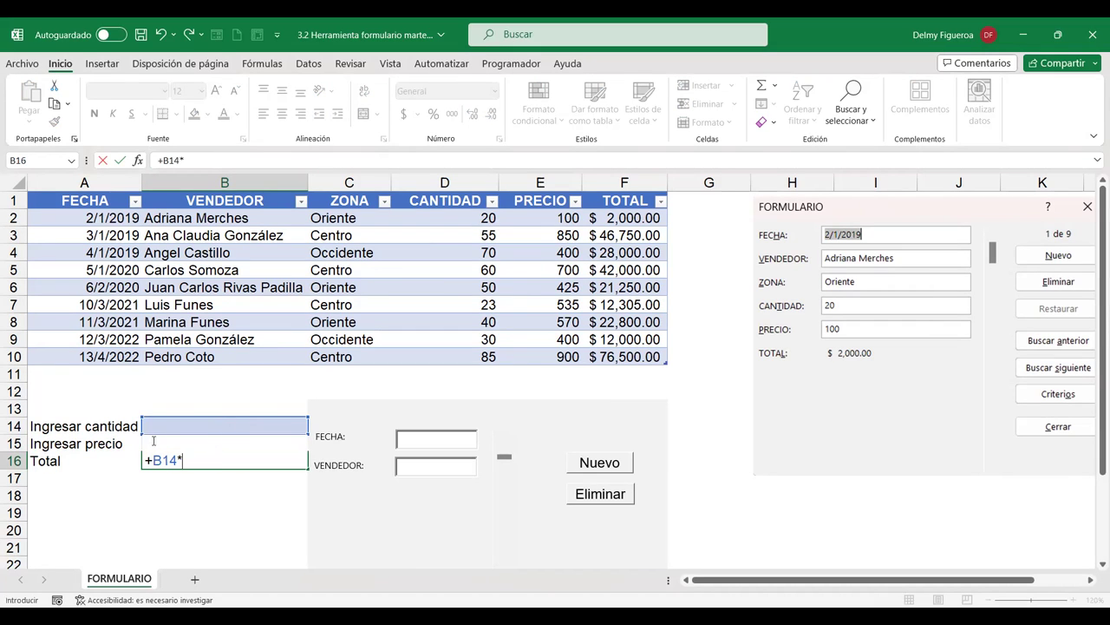
pyautogui.click(117, 443)
pyautogui.press('Right')
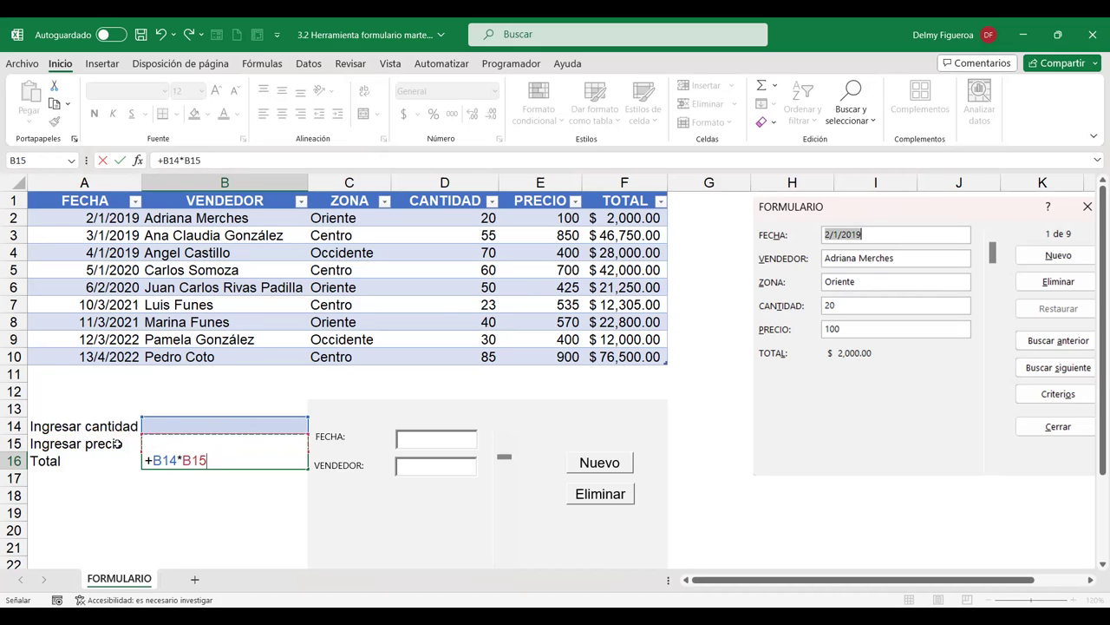
pyautogui.press('Return')
pyautogui.click(205, 425)
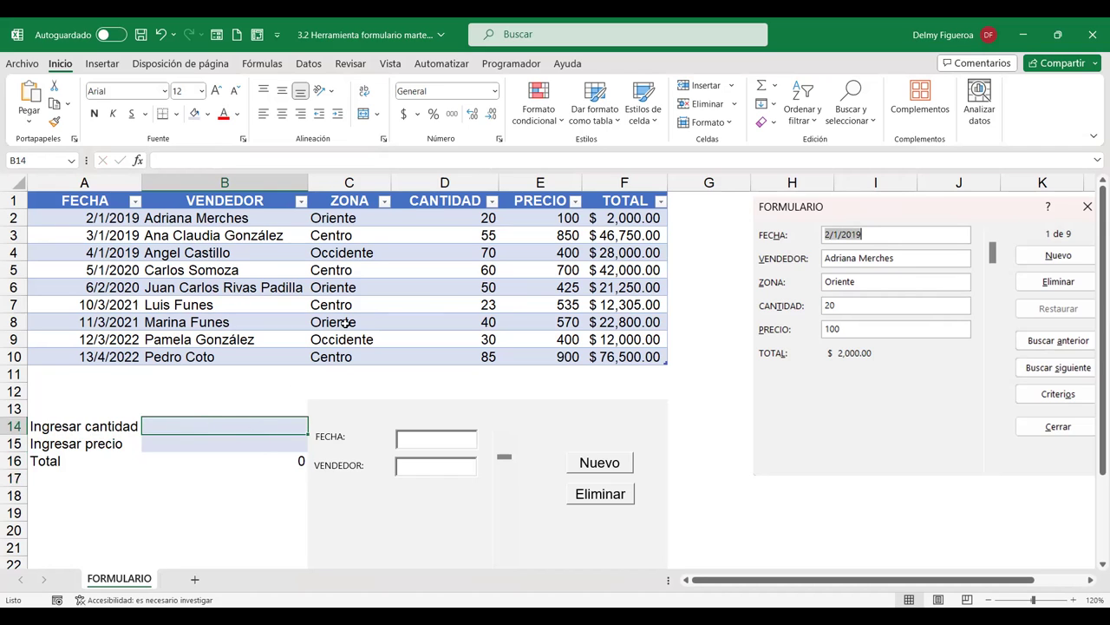
# Step: Draw a Developer form-control spin button at the right edge of cell B14
pyautogui.click(514, 65)
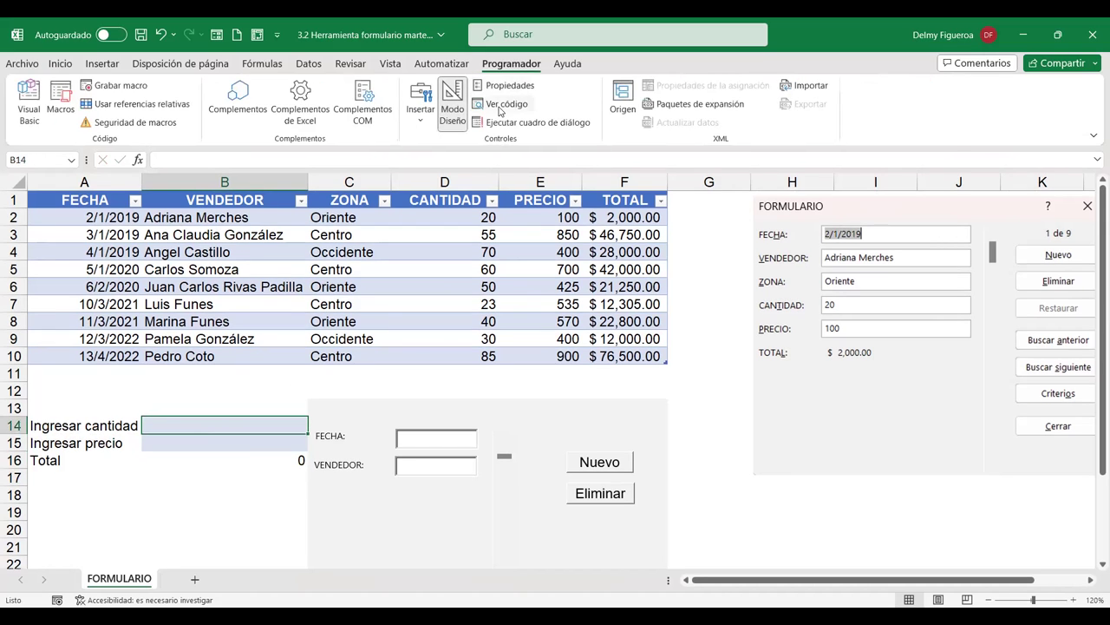
pyautogui.click(429, 127)
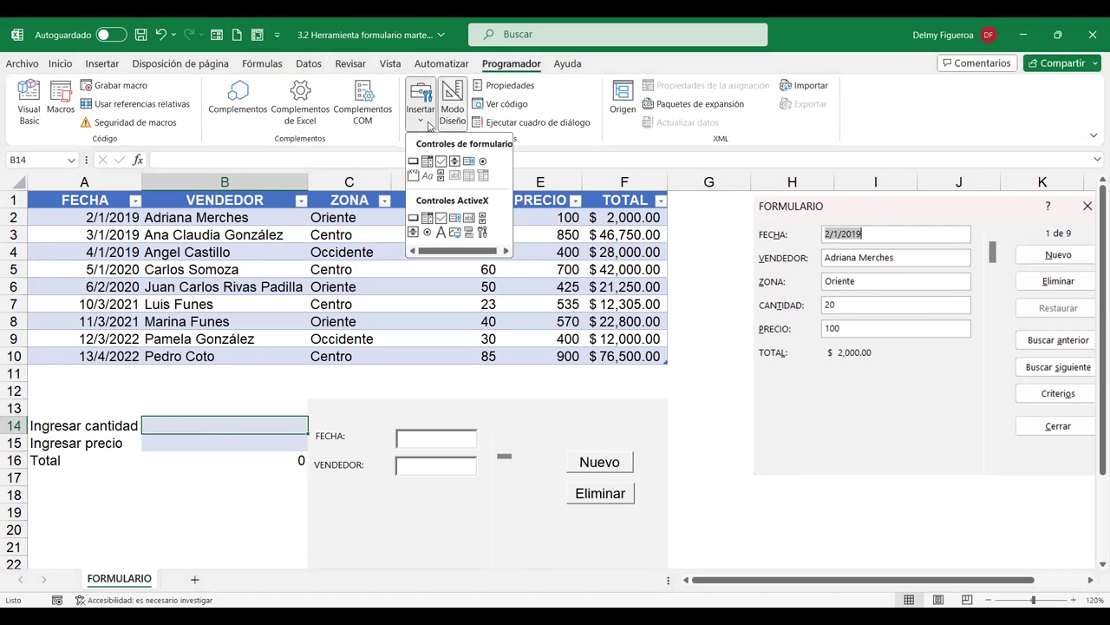
pyautogui.click(455, 164)
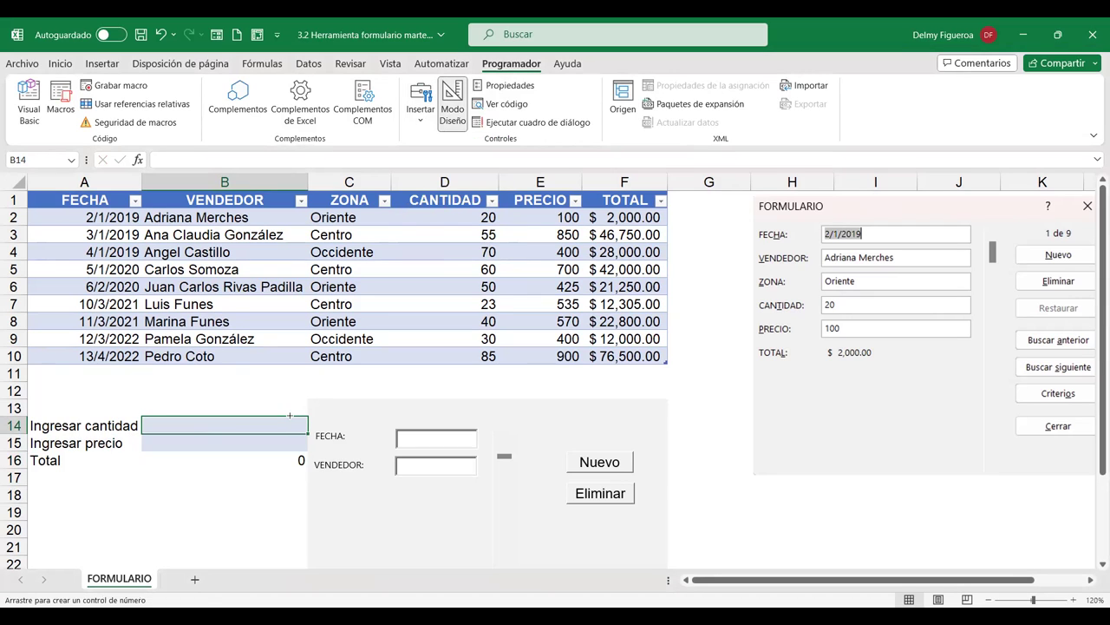
pyautogui.click(290, 414)
pyautogui.press('Escape')
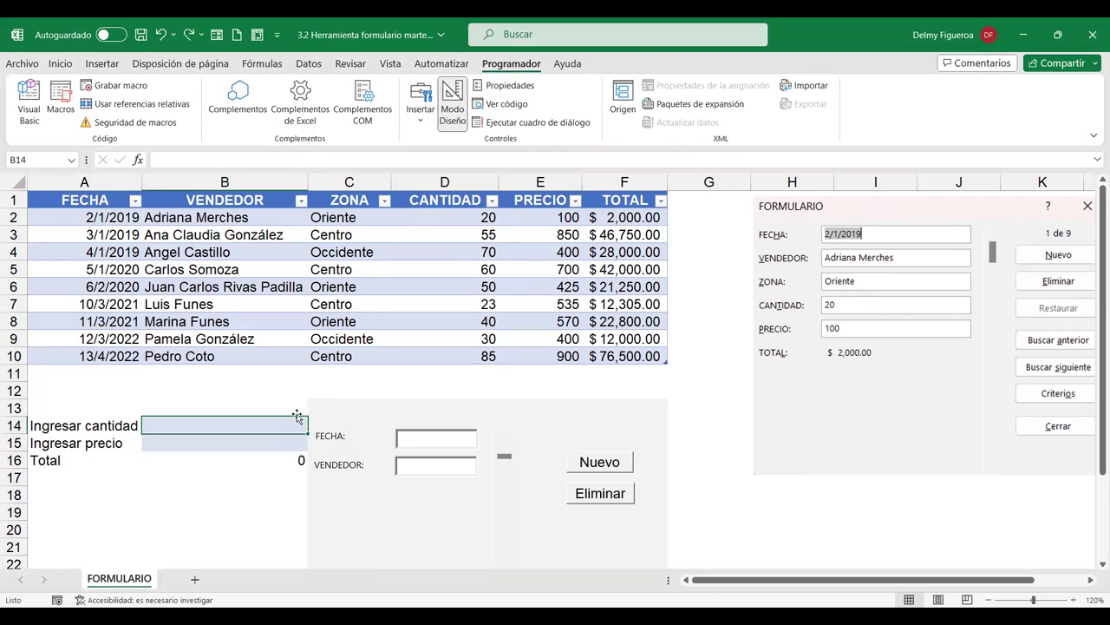
pyautogui.click(420, 121)
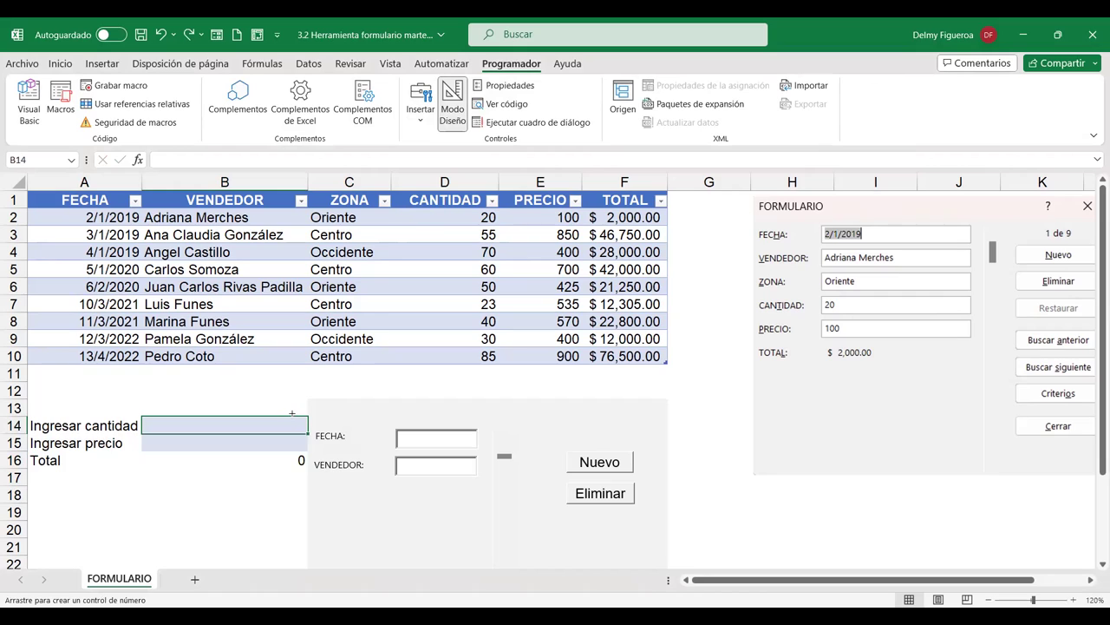
pyautogui.moveTo(290, 416); pyautogui.dragTo(307, 435)
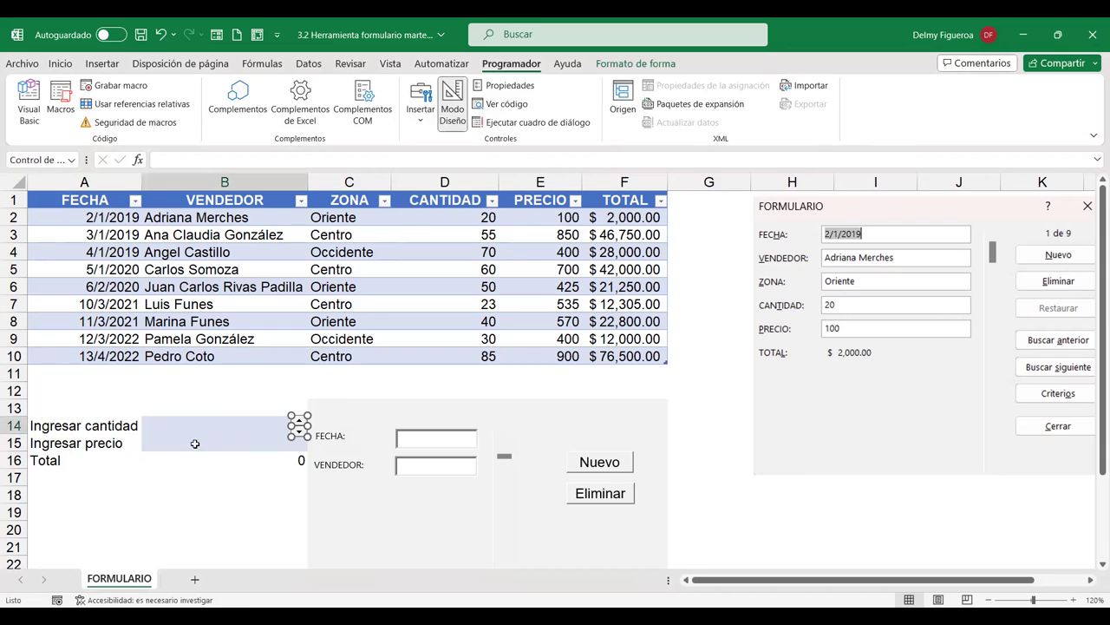
# Step: Make rows 14 to 16 taller
pyautogui.moveTo(14, 425); pyautogui.dragTo(20, 473)
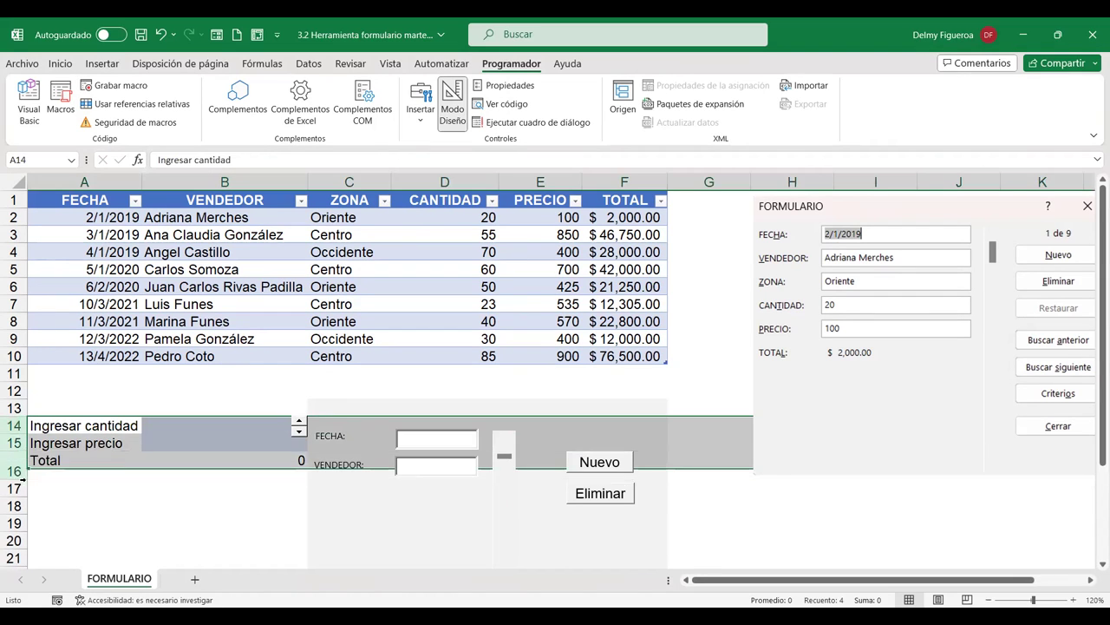
pyautogui.moveTo(19, 478); pyautogui.dragTo(19, 479)
pyautogui.click(248, 434)
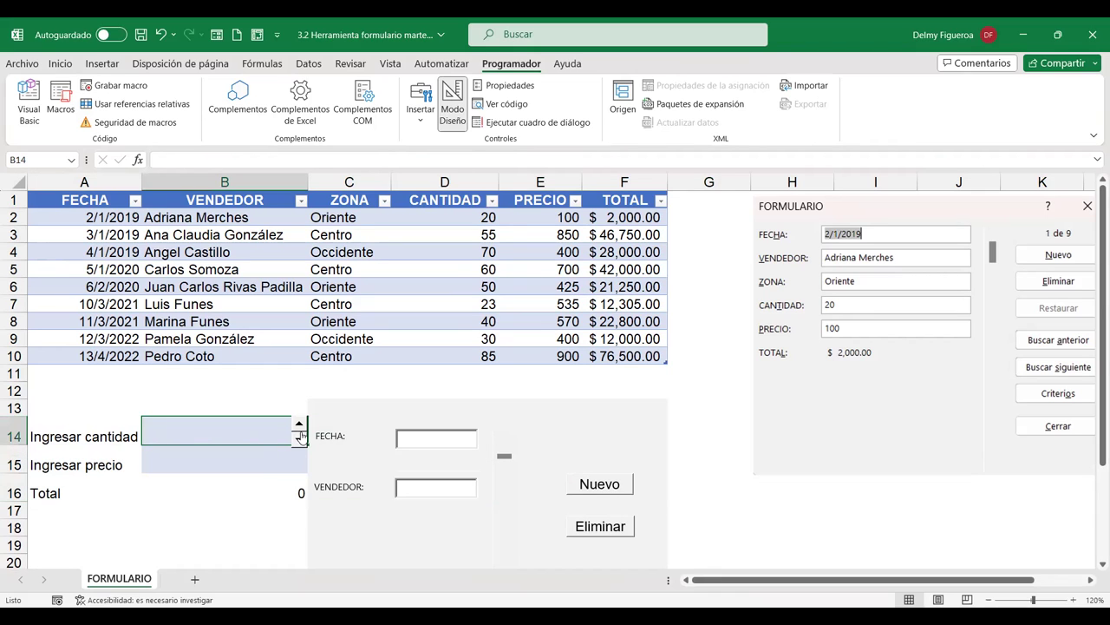
# Step: Copy the B14 spin button down beside cell B15, then select B14:B15
pyautogui.click(302, 437)
pyautogui.rightClick(295, 436)
pyautogui.press('Escape')
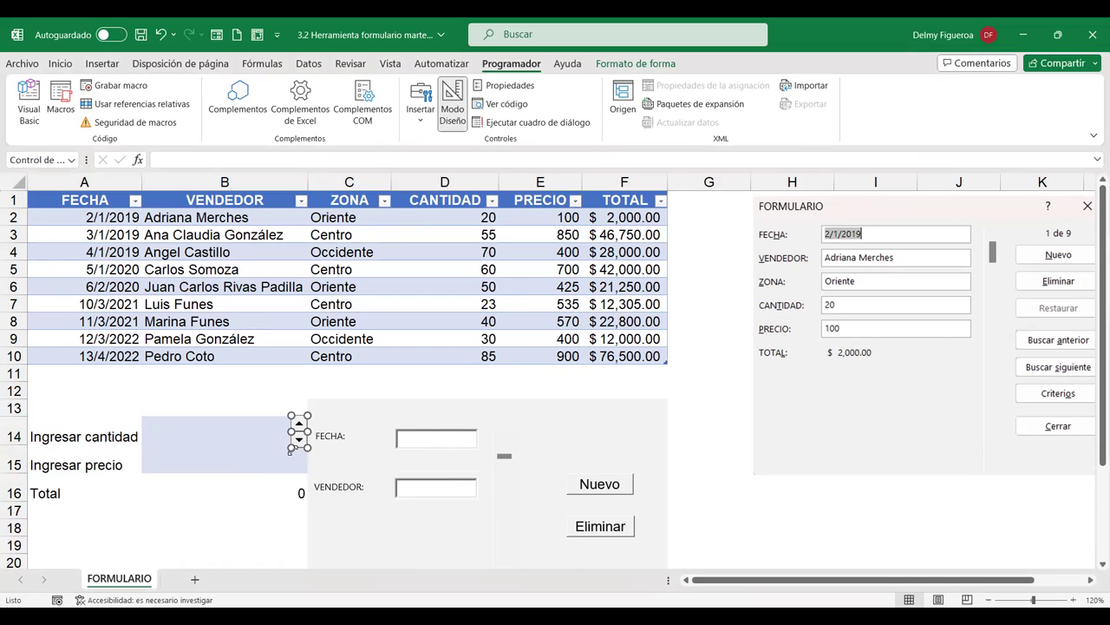
pyautogui.moveTo(306, 446)
pyautogui.mouseDown()
pyautogui.moveTo(310, 417)
pyautogui.moveTo(314, 439)
pyautogui.moveTo(301, 444)
pyautogui.mouseUp()
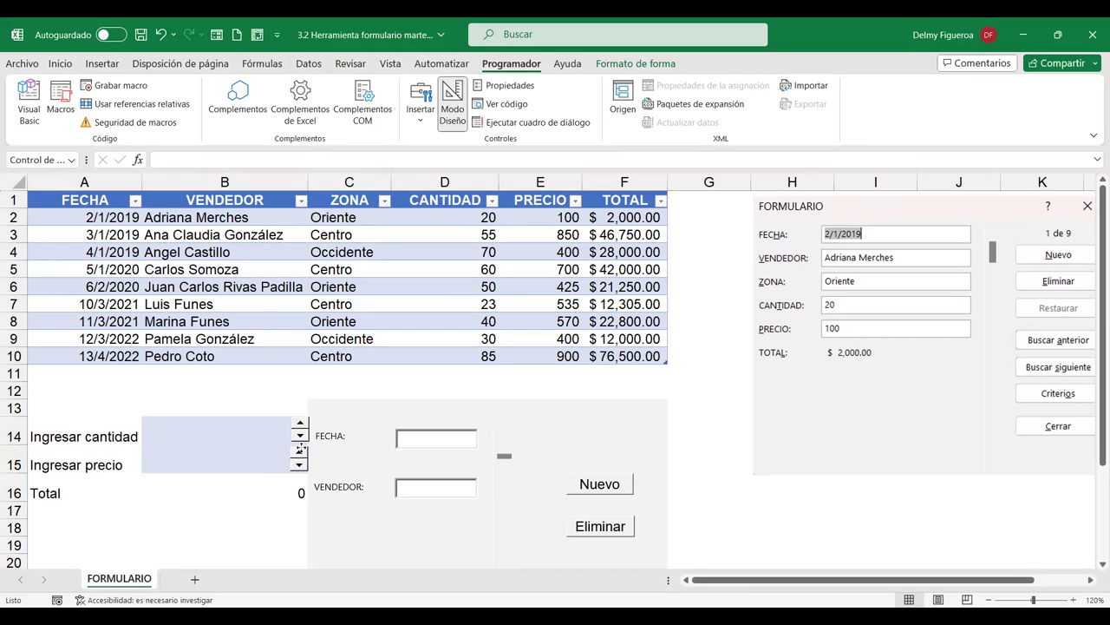
pyautogui.click(300, 448)
pyautogui.moveTo(210, 421); pyautogui.dragTo(208, 457)
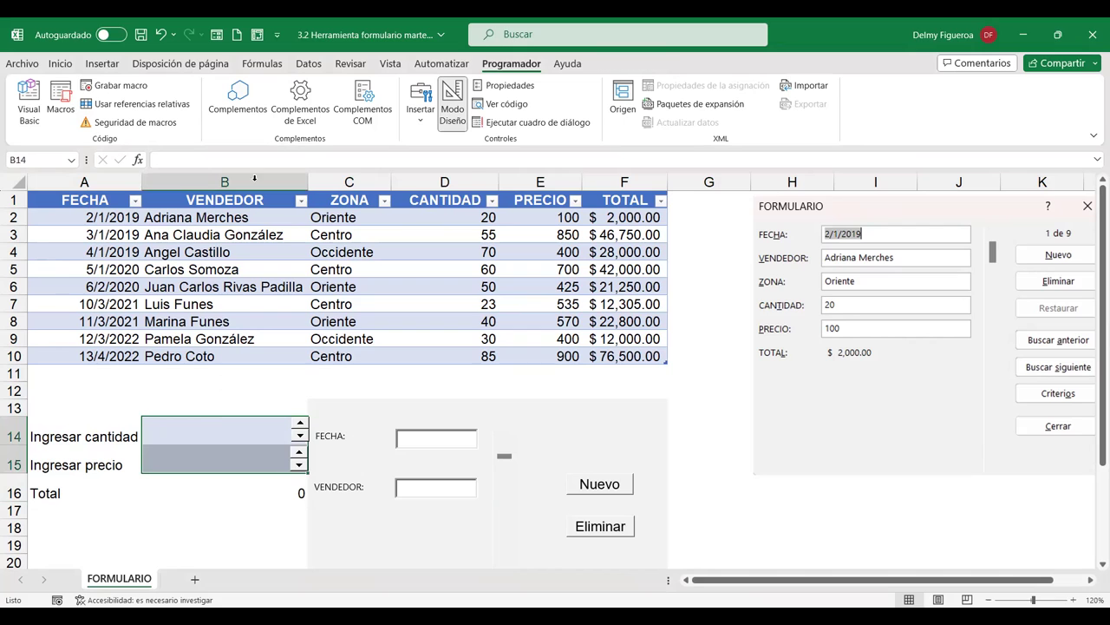
pyautogui.click(63, 67)
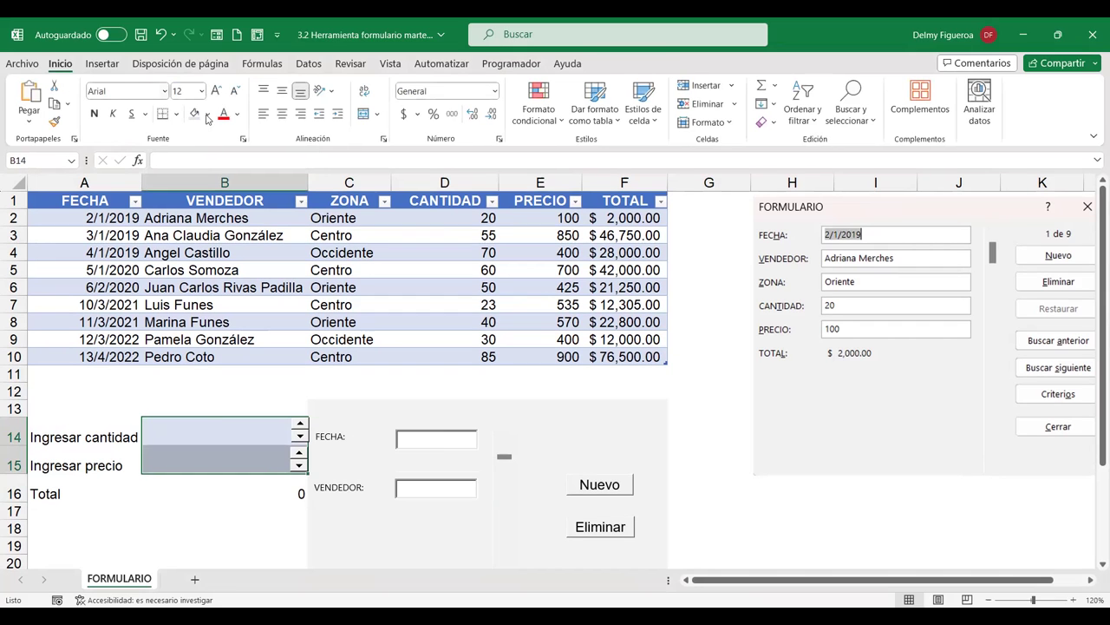
# Step: Center-align the values in cells B14:B15
pyautogui.click(282, 114)
pyautogui.click(252, 392)
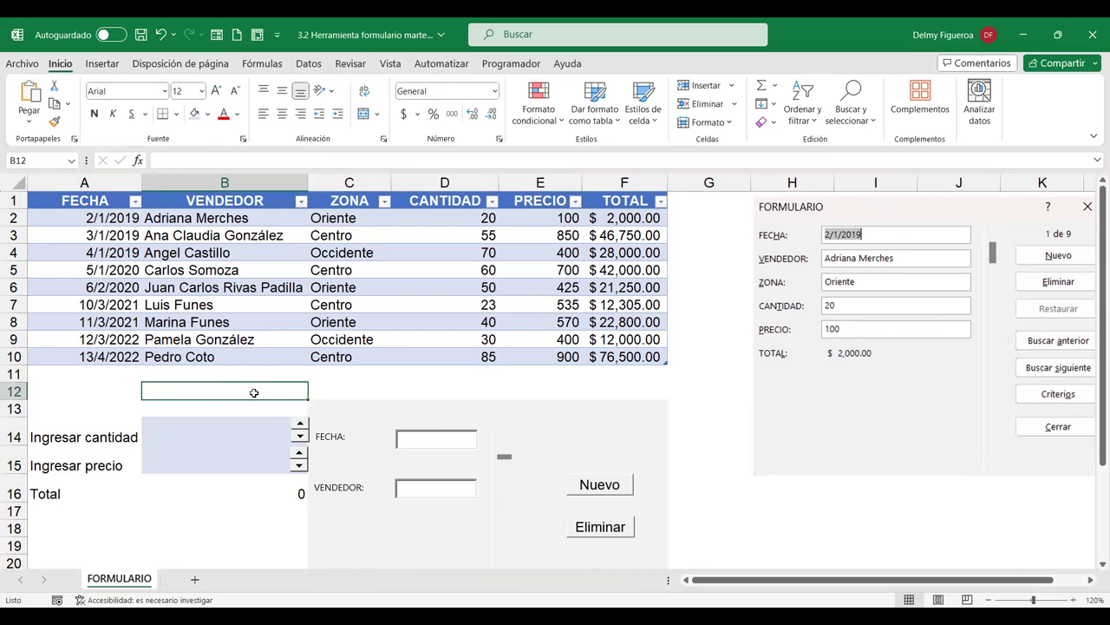
pyautogui.keyDown('ctrl'); pyautogui.click(299, 453); pyautogui.keyUp('ctrl')
# Step: Open Formato de control for the upper spin button beside Ingresar cantidad
pyautogui.rightClick(301, 457)
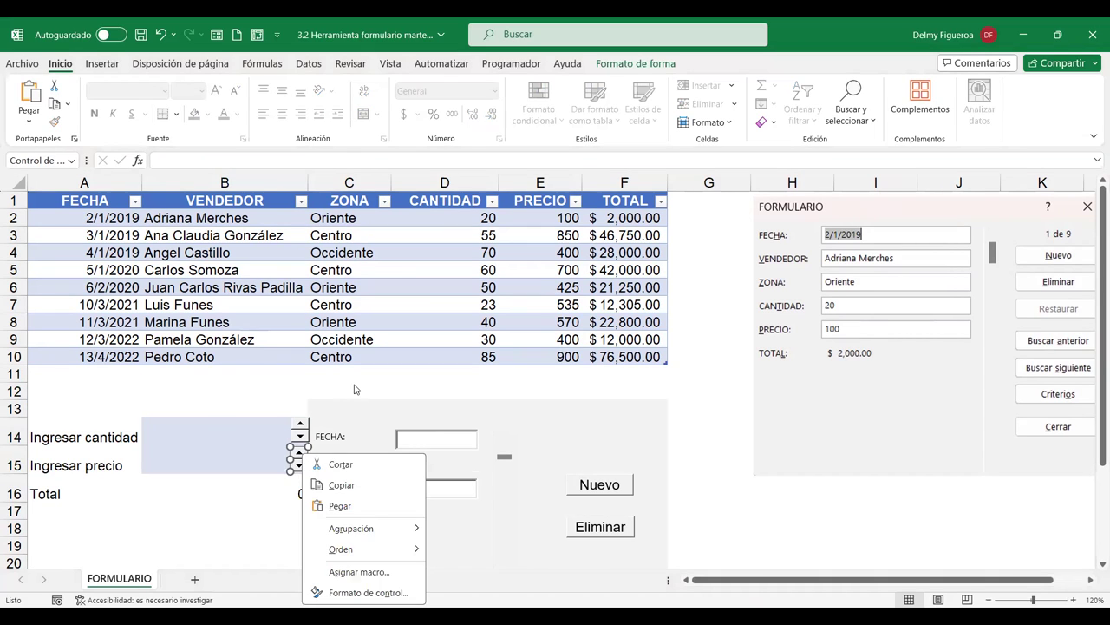
pyautogui.click(355, 390)
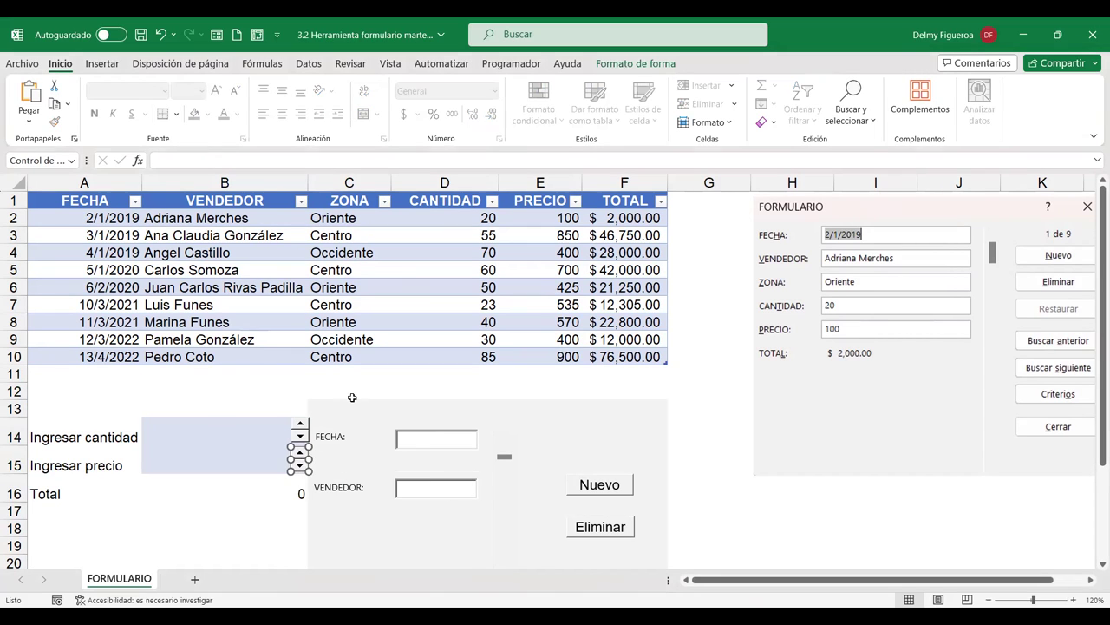
pyautogui.keyDown('ctrl'); pyautogui.click(301, 425); pyautogui.keyUp('ctrl')
pyautogui.rightClick(300, 426)
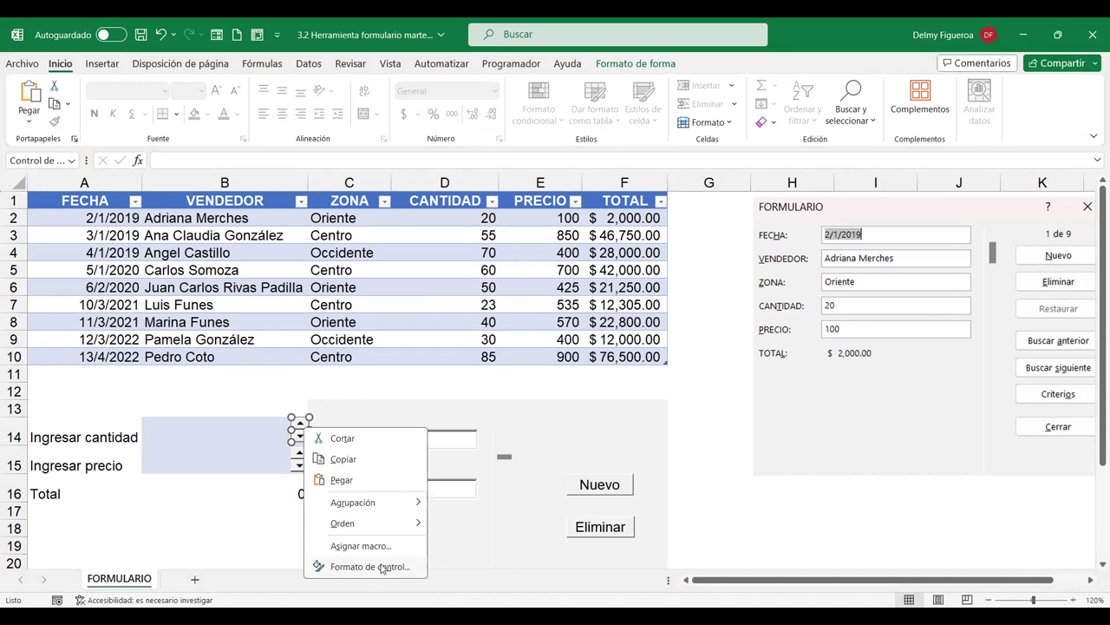
pyautogui.click(383, 568)
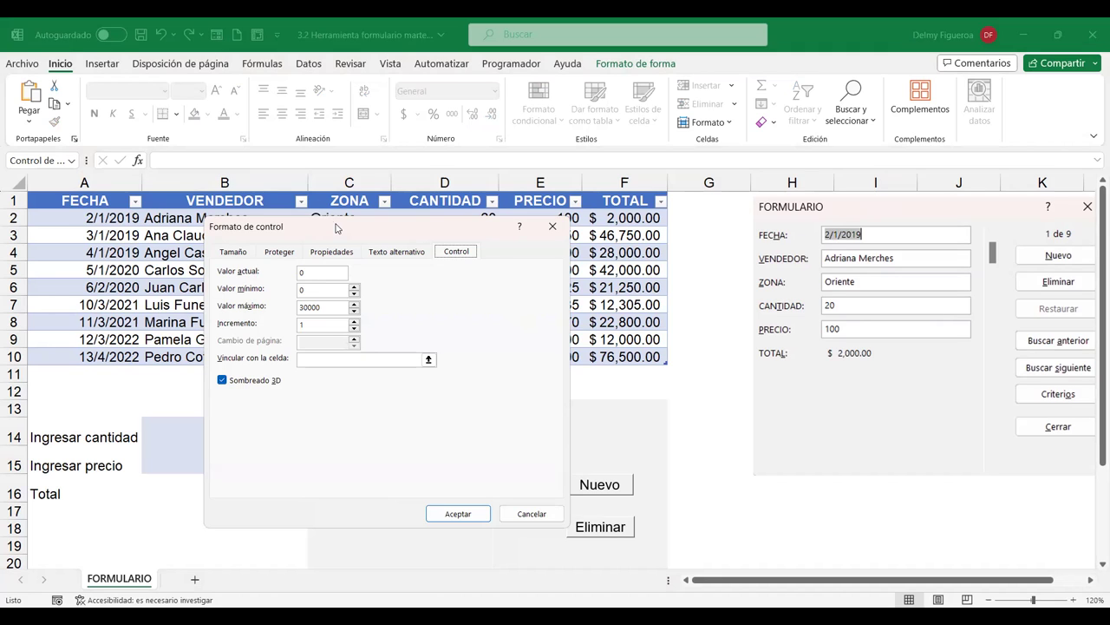
# Step: Set the upper spin button to minimum 10, maximum 99, linked to cell $B$14
pyautogui.moveTo(537, 201); pyautogui.dragTo(734, 201)
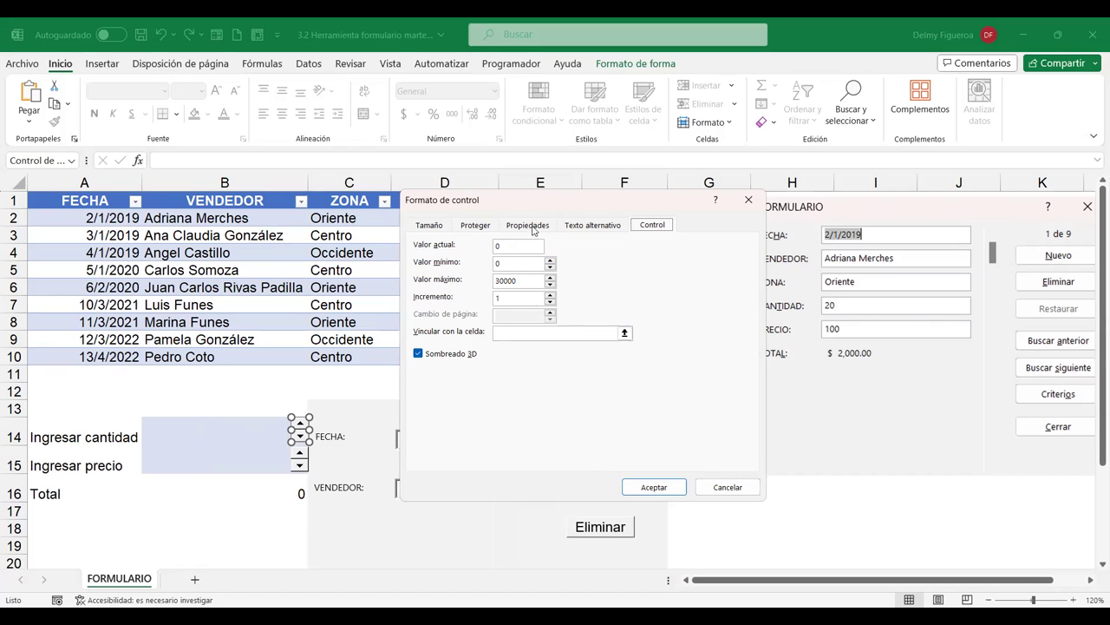
pyautogui.doubleClick(521, 266)
pyautogui.write('10')
pyautogui.doubleClick(519, 281)
pyautogui.click(510, 263)
pyautogui.moveTo(533, 281); pyautogui.dragTo(449, 277)
pyautogui.write('99')
pyautogui.click(517, 335)
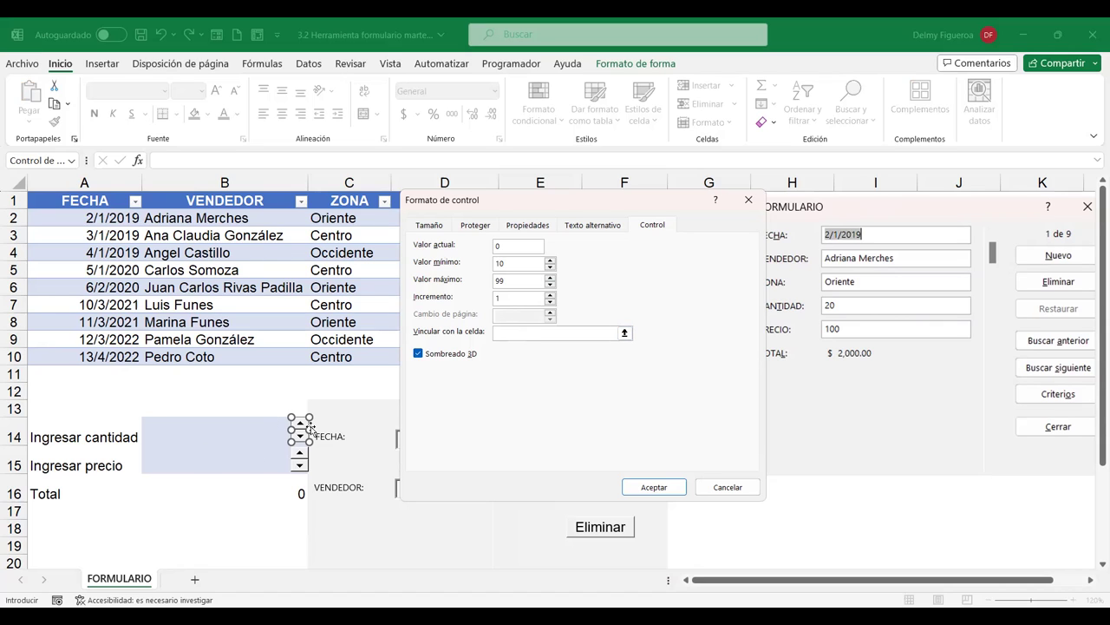
pyautogui.click(206, 423)
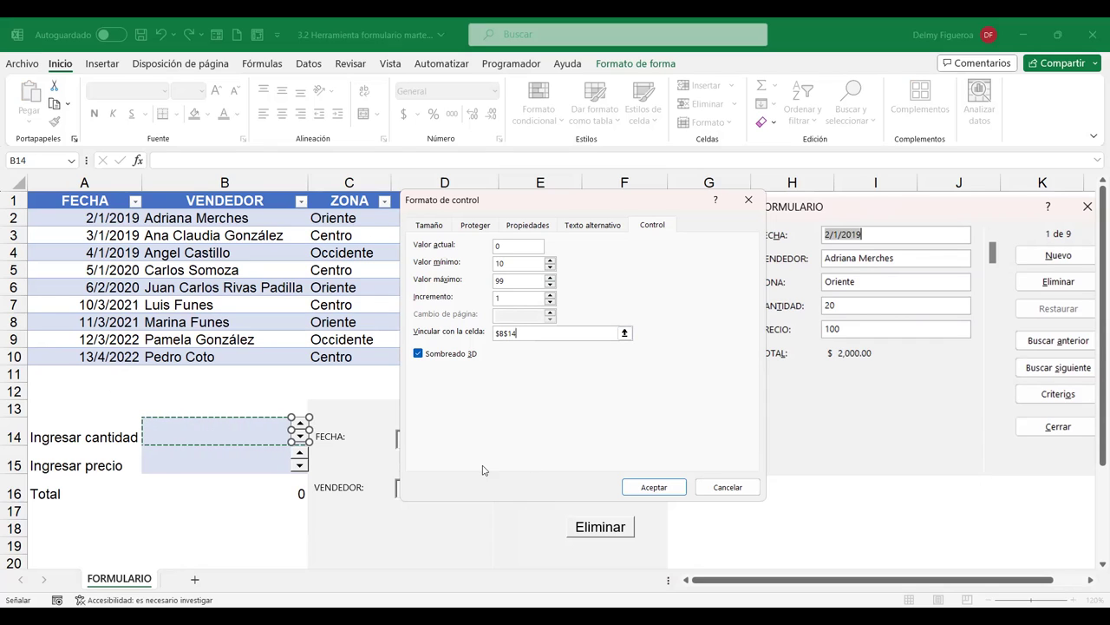
pyautogui.click(654, 488)
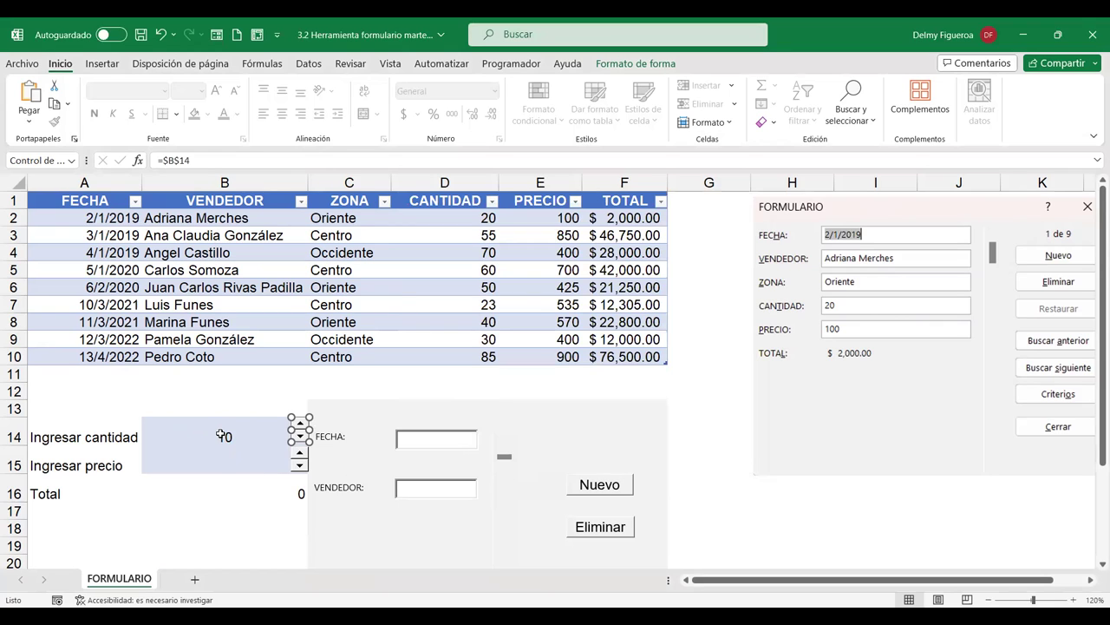
# Step: Add all borders to A14:B16, then step the B14 spinner up to 18
pyautogui.moveTo(229, 436); pyautogui.dragTo(224, 461)
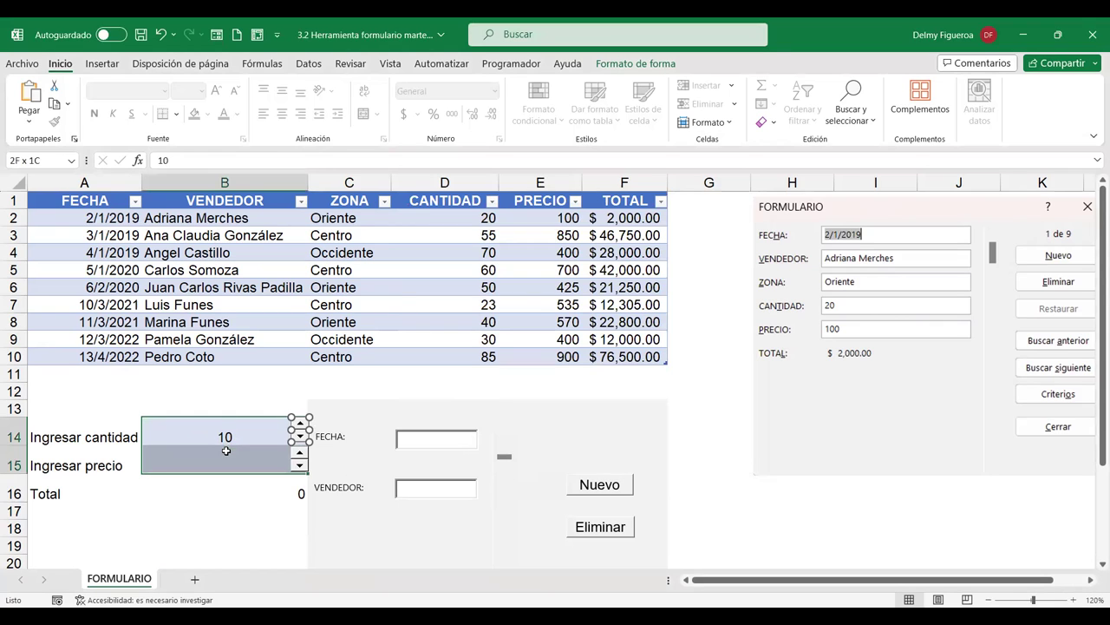
pyautogui.click(176, 114)
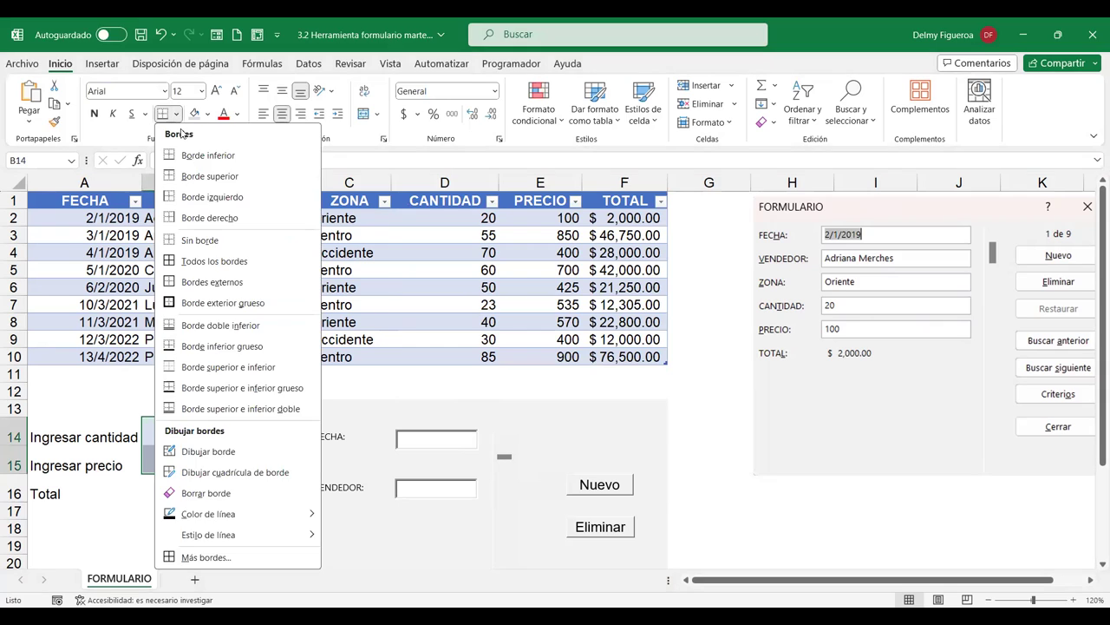
pyautogui.moveTo(63, 448); pyautogui.dragTo(193, 495)
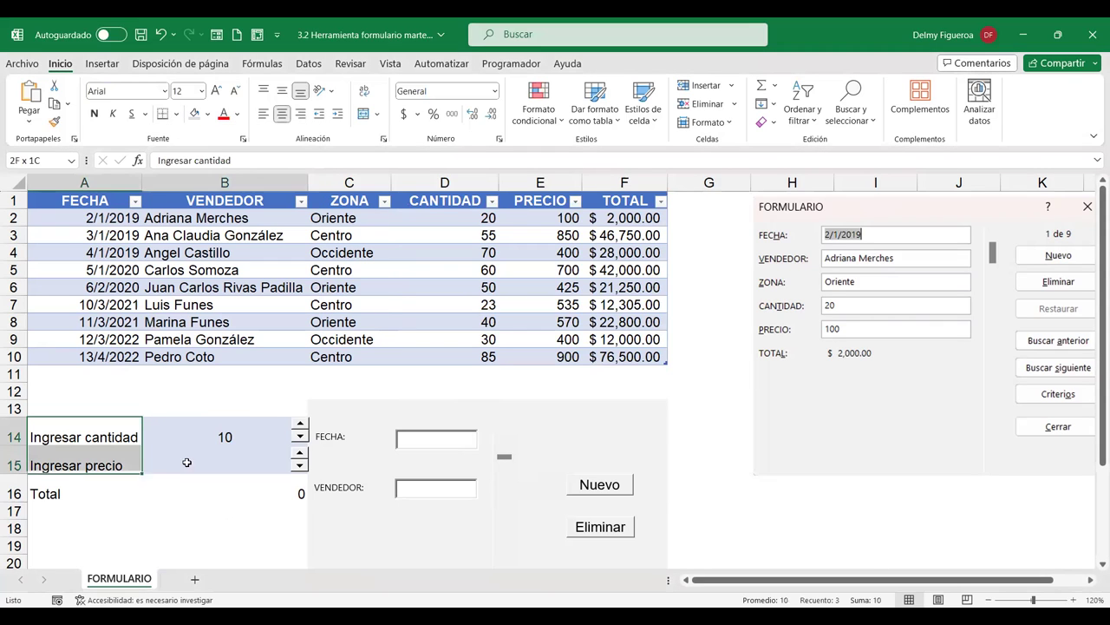
pyautogui.click(176, 113)
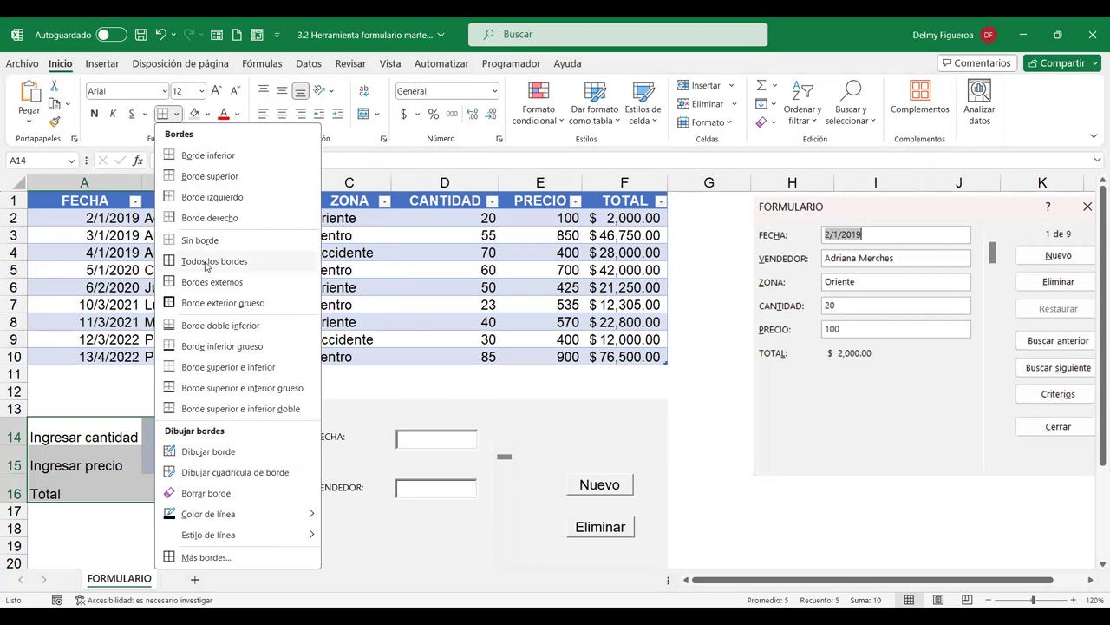
pyautogui.click(206, 263)
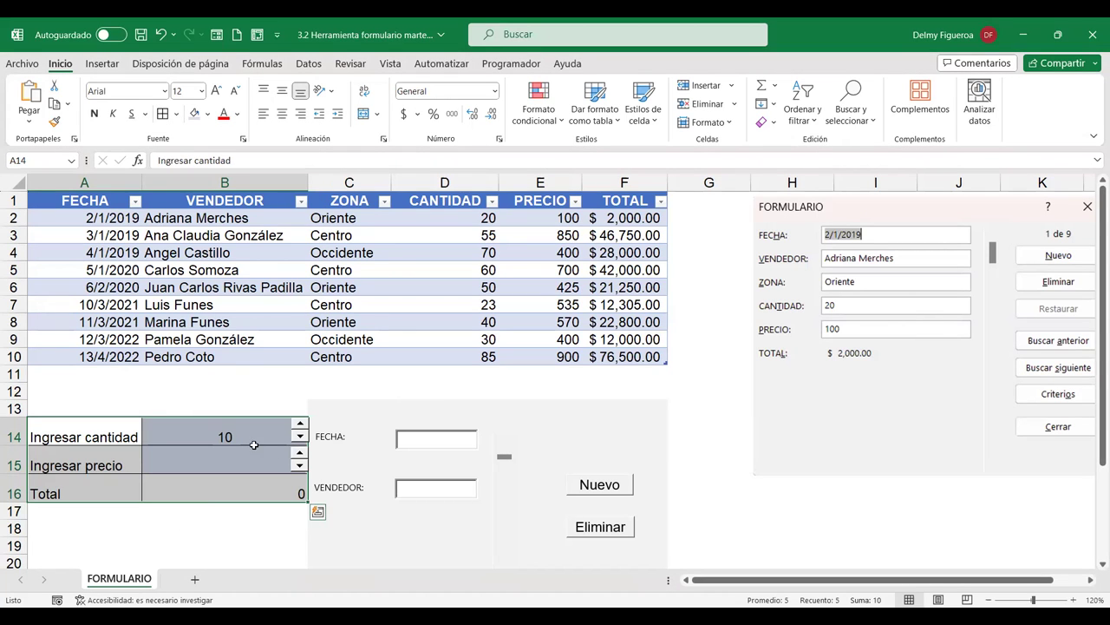
pyautogui.click(253, 432)
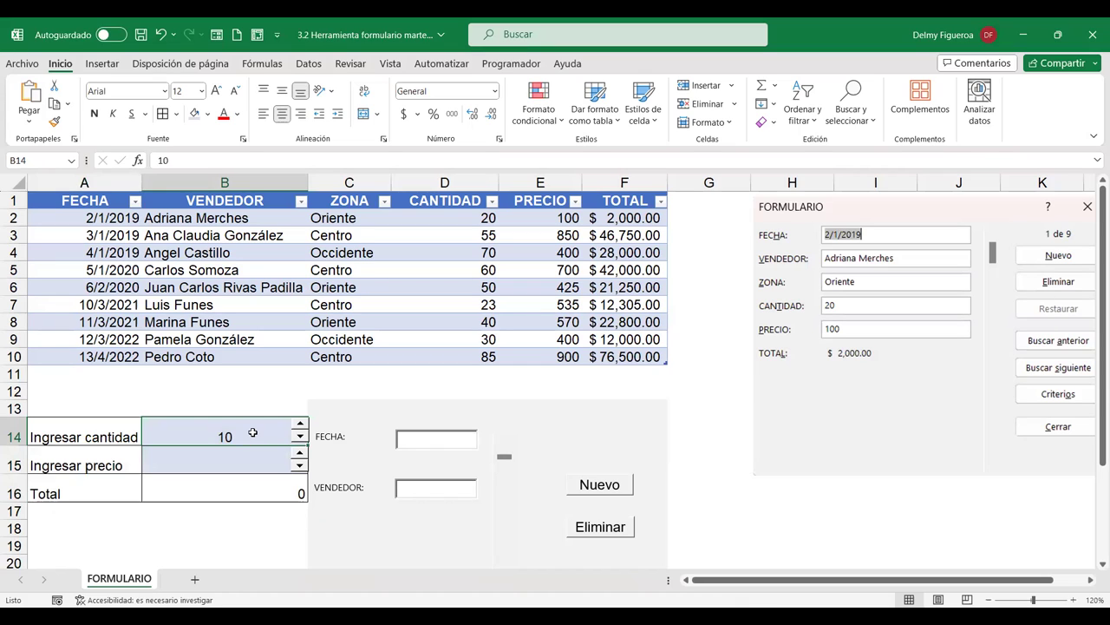
pyautogui.click(300, 426)
# Step: Set the lower spin button to minimum 100, maximum 999, step 1, linked to $B$15
pyautogui.rightClick(299, 457)
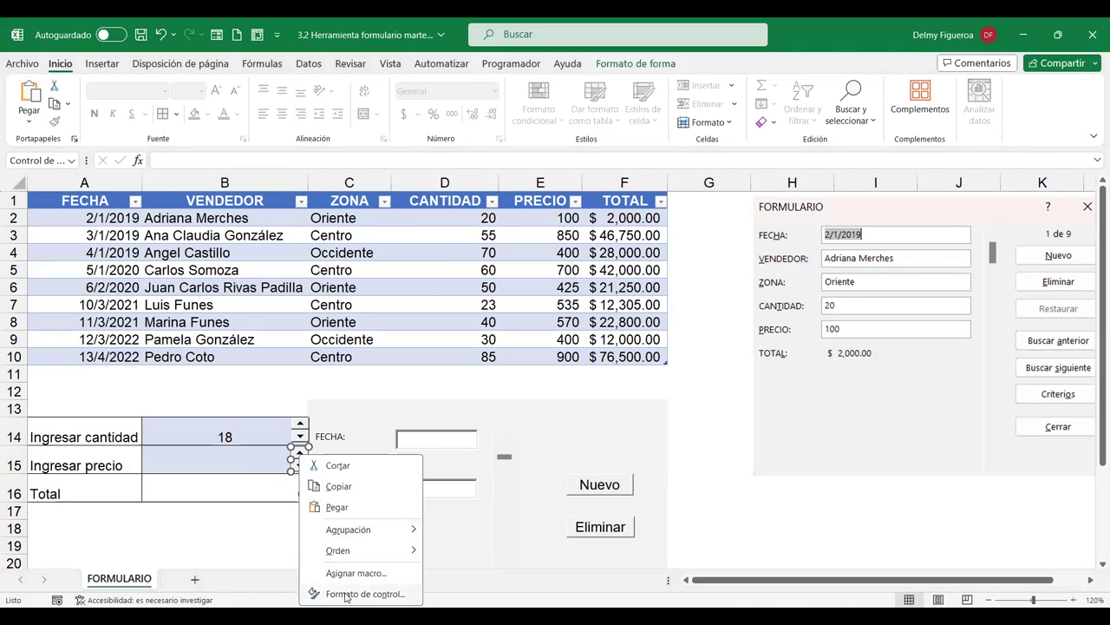
pyautogui.click(365, 594)
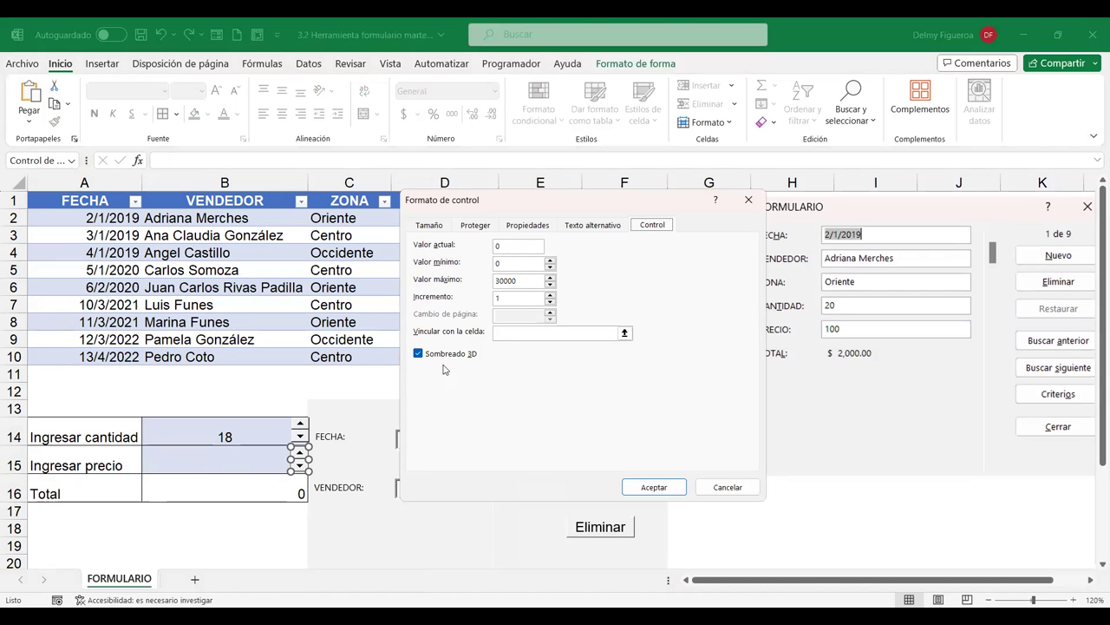
pyautogui.doubleClick(517, 261)
pyautogui.write('100')
pyautogui.click(527, 282)
pyautogui.doubleClick(529, 282)
pyautogui.write('999')
pyautogui.click(515, 334)
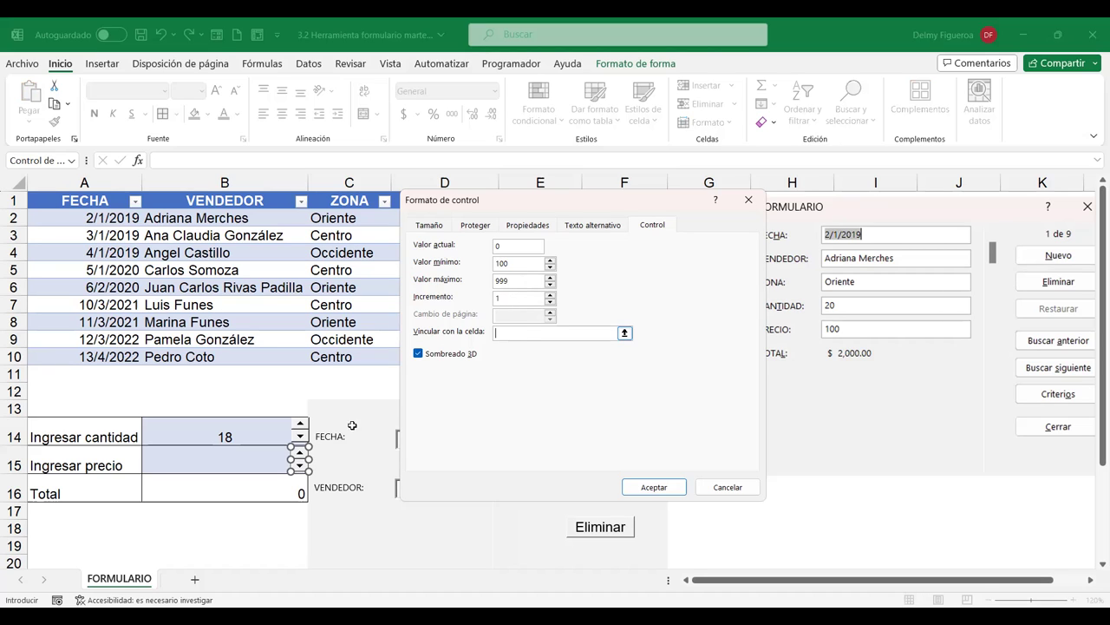
pyautogui.click(200, 457)
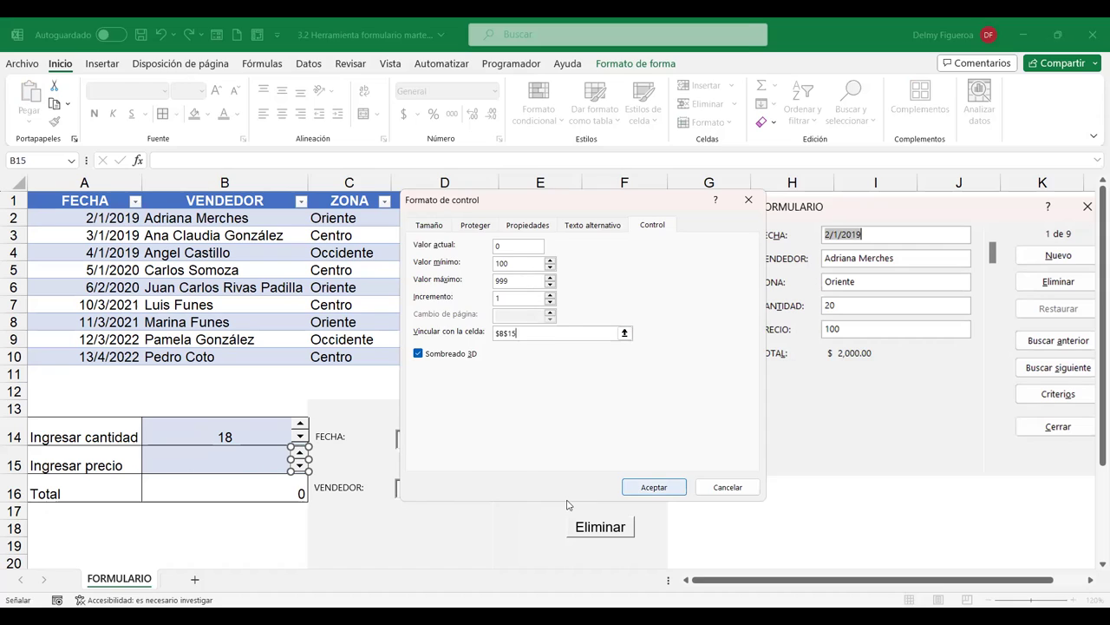
pyautogui.press('Return')
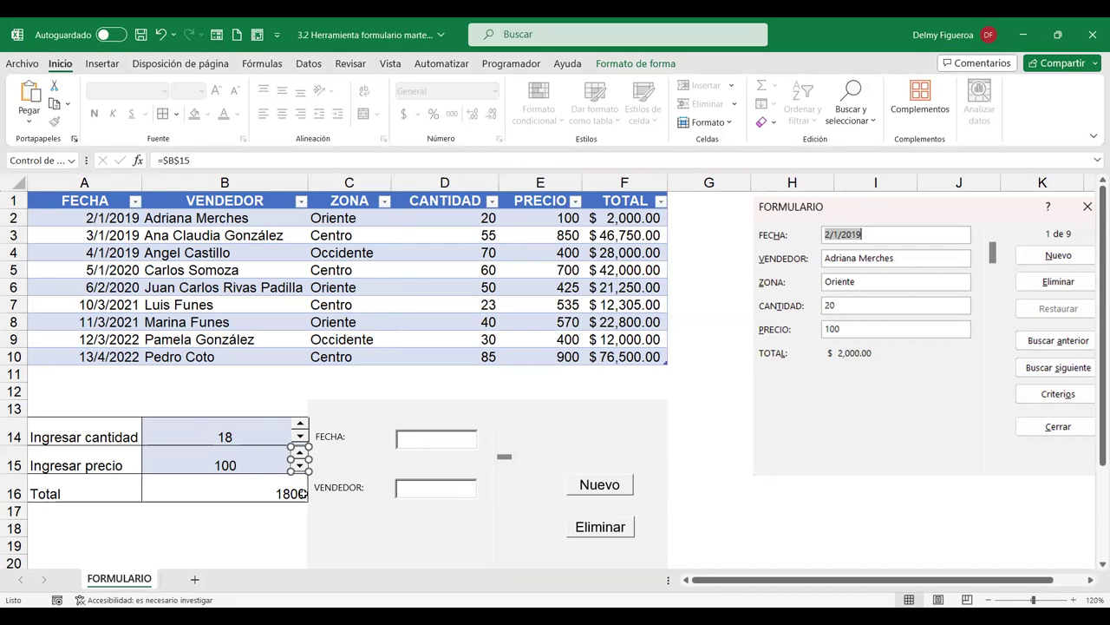
pyautogui.click(340, 376)
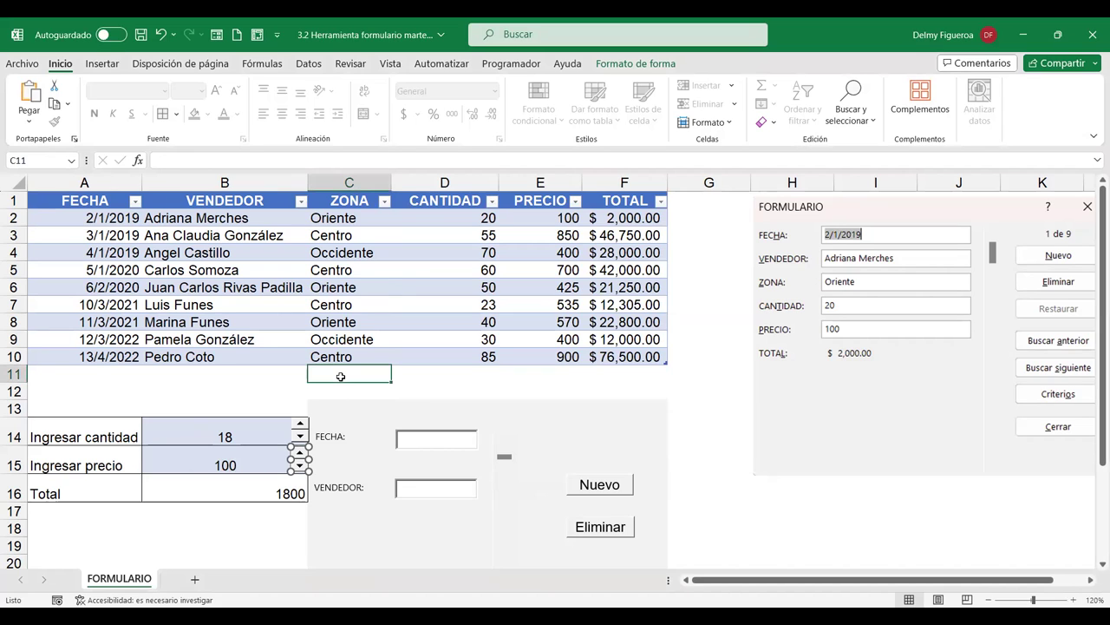
pyautogui.rightClick(298, 458)
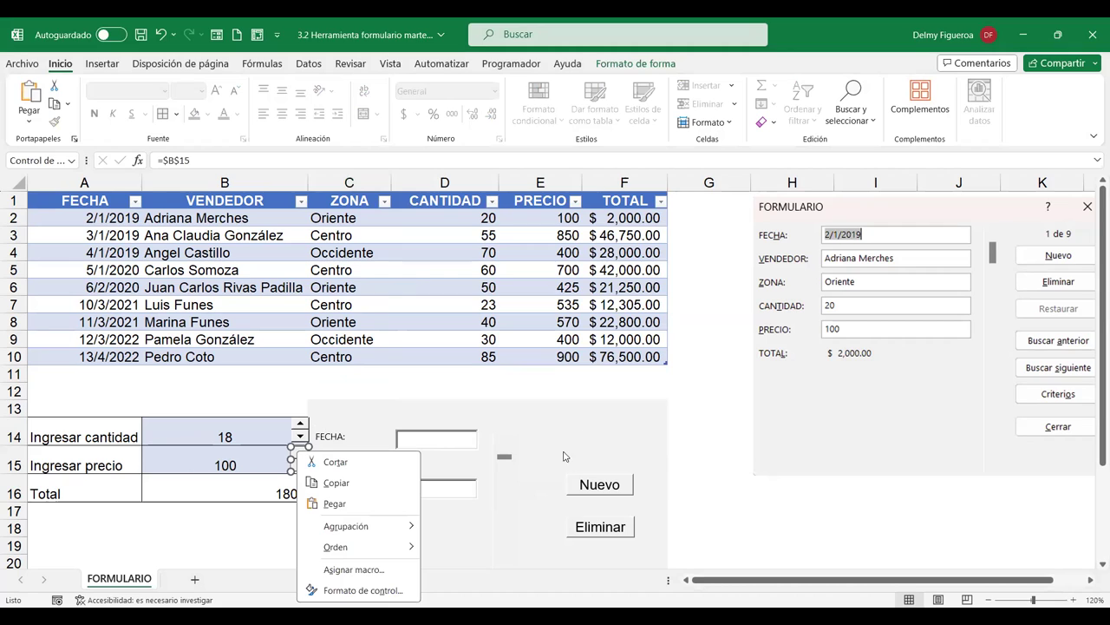
pyautogui.press('Escape')
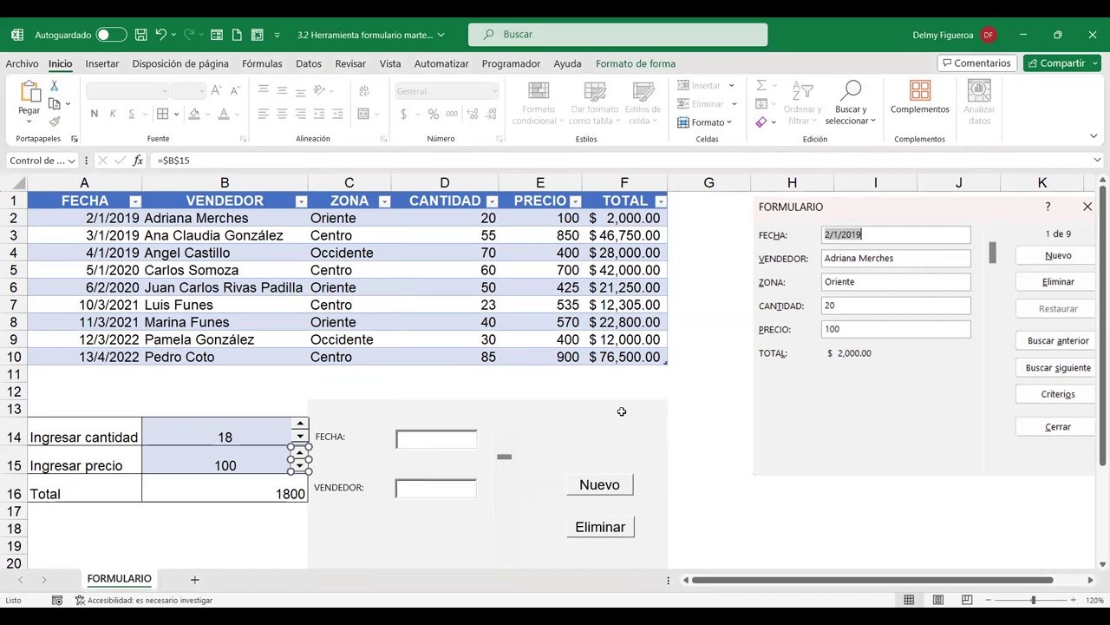
pyautogui.keyDown('ctrl'); pyautogui.click(303, 425); pyautogui.keyUp('ctrl')
pyautogui.rightClick(305, 424)
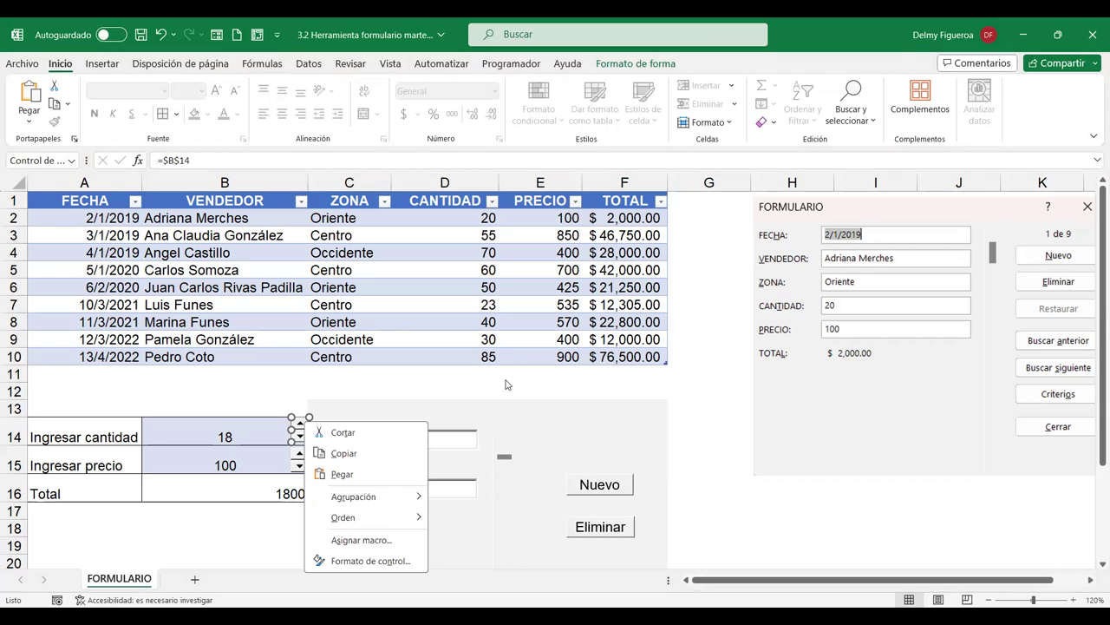
pyautogui.press('Escape')
pyautogui.press('Up')
pyautogui.press('Down')
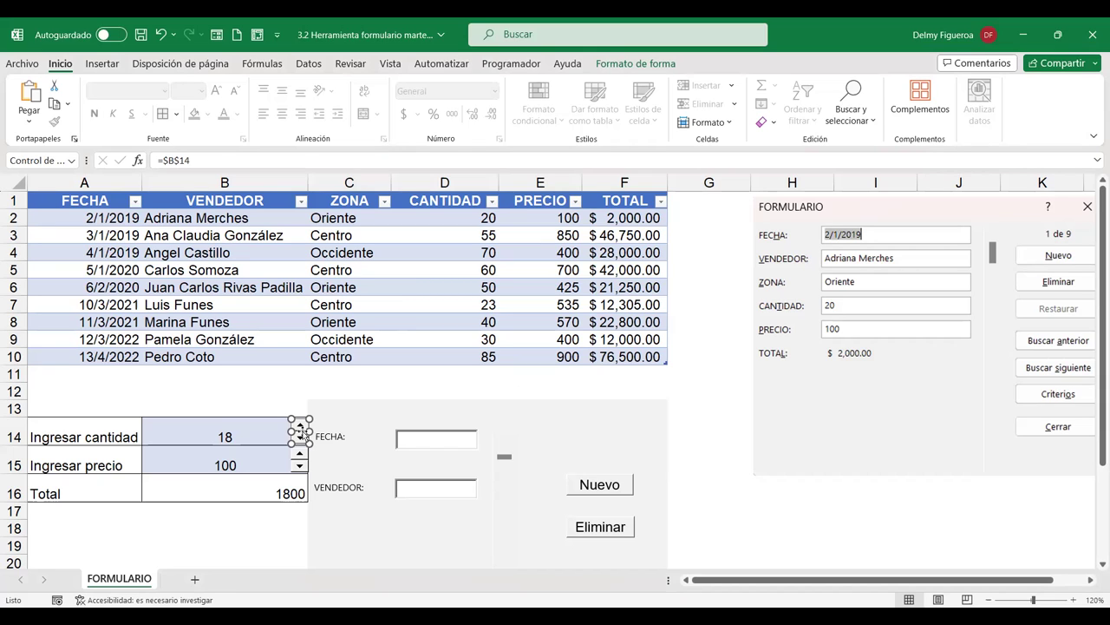
pyautogui.click(267, 386)
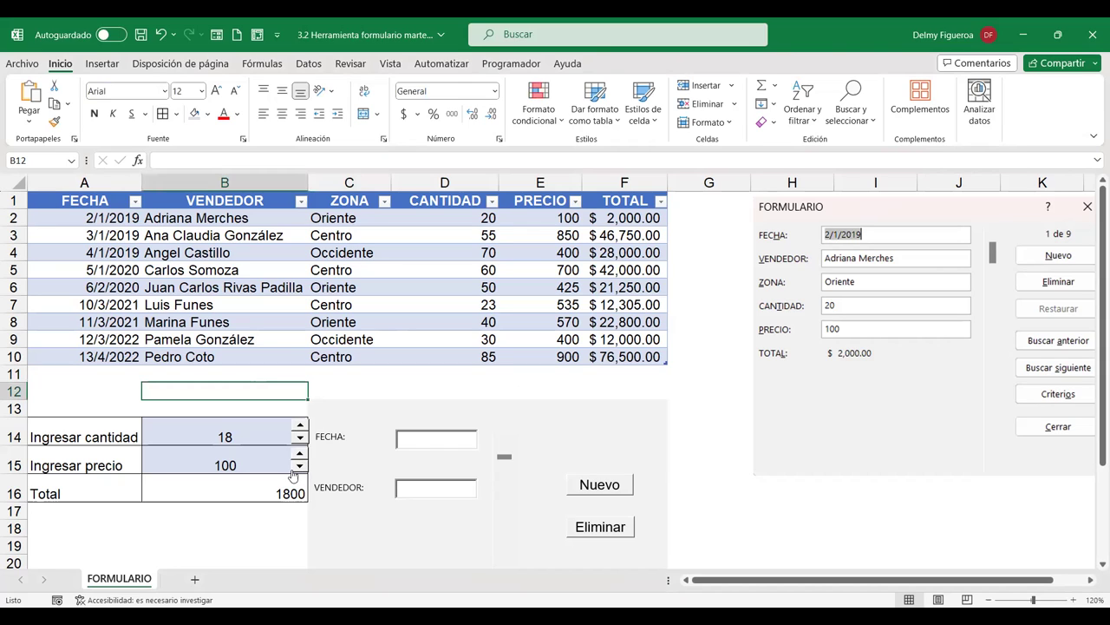
# Step: Step the price in B15 up to 113 and format the B16 total as Accounting
pyautogui.click(300, 454)
pyautogui.click(299, 454)
pyautogui.click(299, 455)
pyautogui.click(299, 455)
pyautogui.moveTo(299, 455); pyautogui.dragTo(299, 454)
pyautogui.click(260, 487)
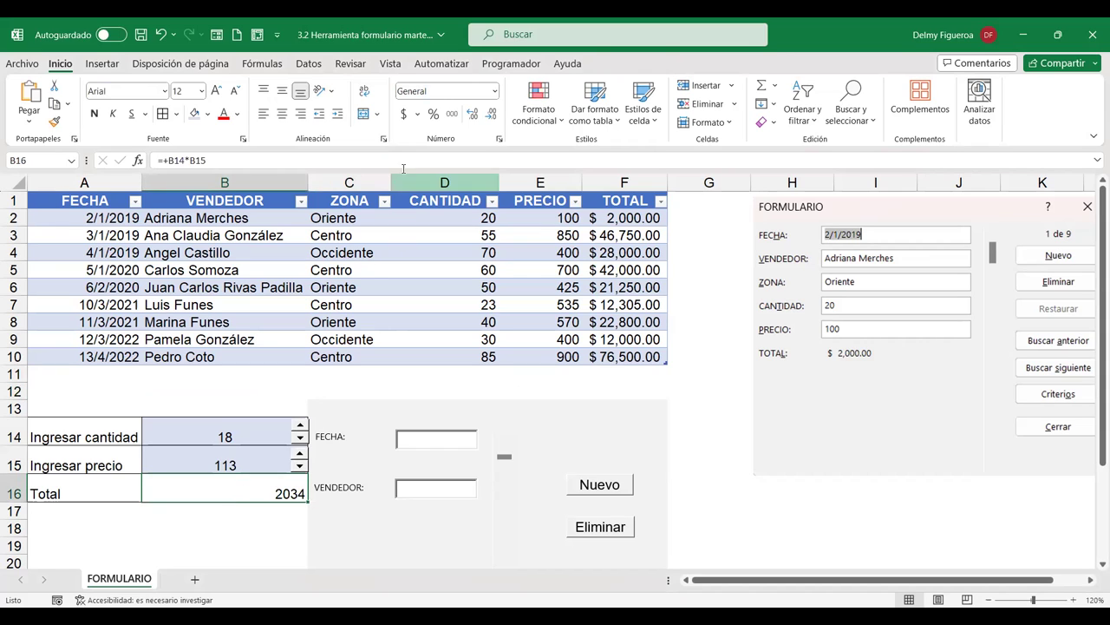
pyautogui.click(404, 115)
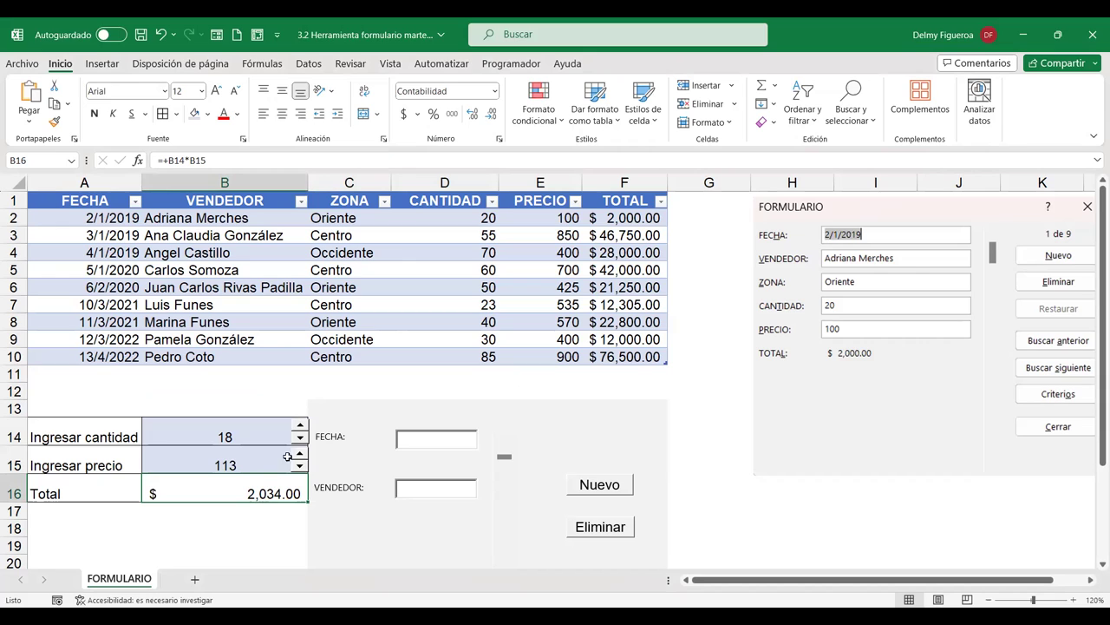
# Step: Raise the quantity in B14 to 28, giving a total of $ 3,164.00
pyautogui.click(299, 426)
pyautogui.click(299, 426)
pyautogui.click(299, 426)
pyautogui.click(299, 426)
pyautogui.click(299, 426)
pyautogui.click(212, 432)
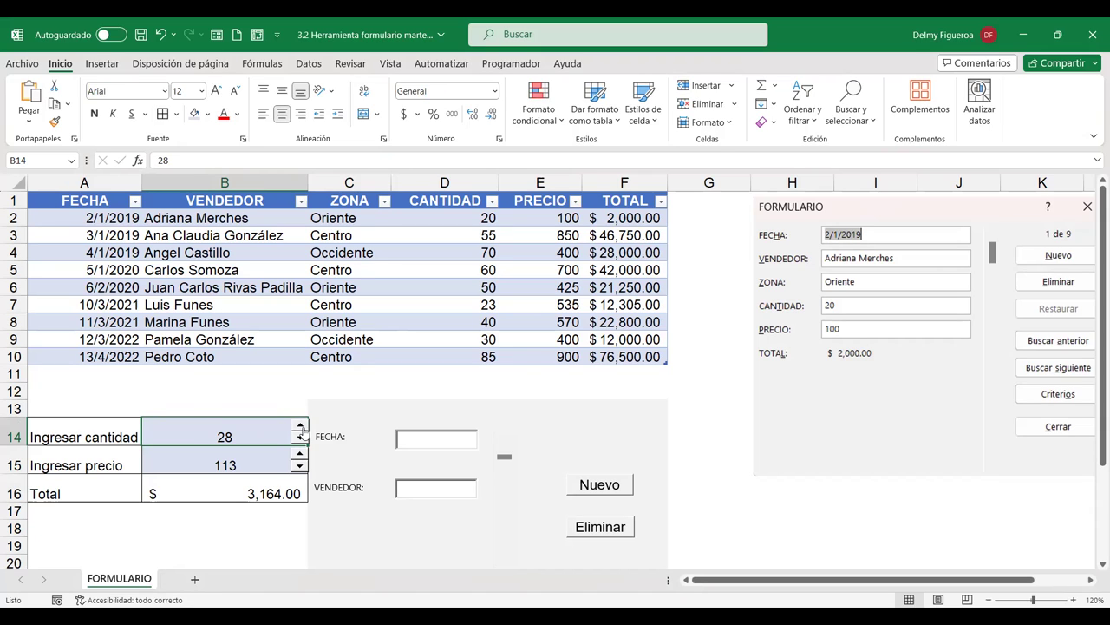
# Step: Run the quantity spinner to 59 and the price spinner to 154, giving a $9,086.00 total
pyautogui.click(300, 426)
pyautogui.click(300, 426)
pyautogui.click(300, 426)
pyautogui.click(300, 425)
pyautogui.click(300, 437)
pyautogui.click(300, 437)
pyautogui.click(300, 438)
pyautogui.moveTo(301, 443); pyautogui.dragTo(301, 442)
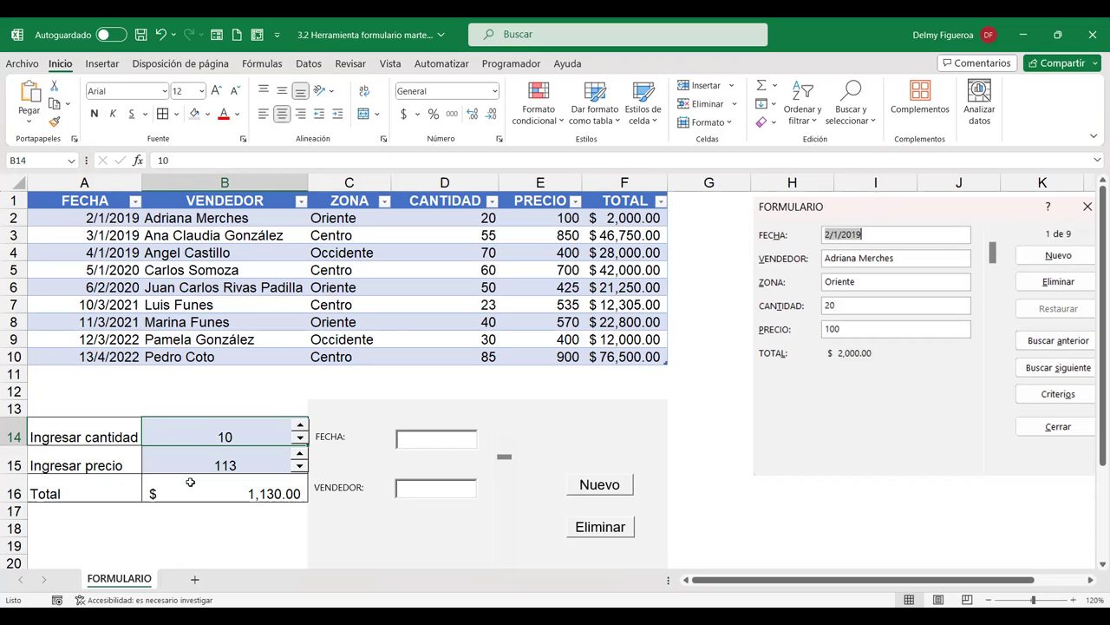
pyautogui.click(300, 426)
pyautogui.click(300, 426)
pyautogui.click(300, 425)
pyautogui.moveTo(300, 426)
pyautogui.mouseDown()
pyautogui.moveTo(300, 458)
pyautogui.moveTo(303, 427)
pyautogui.mouseUp()
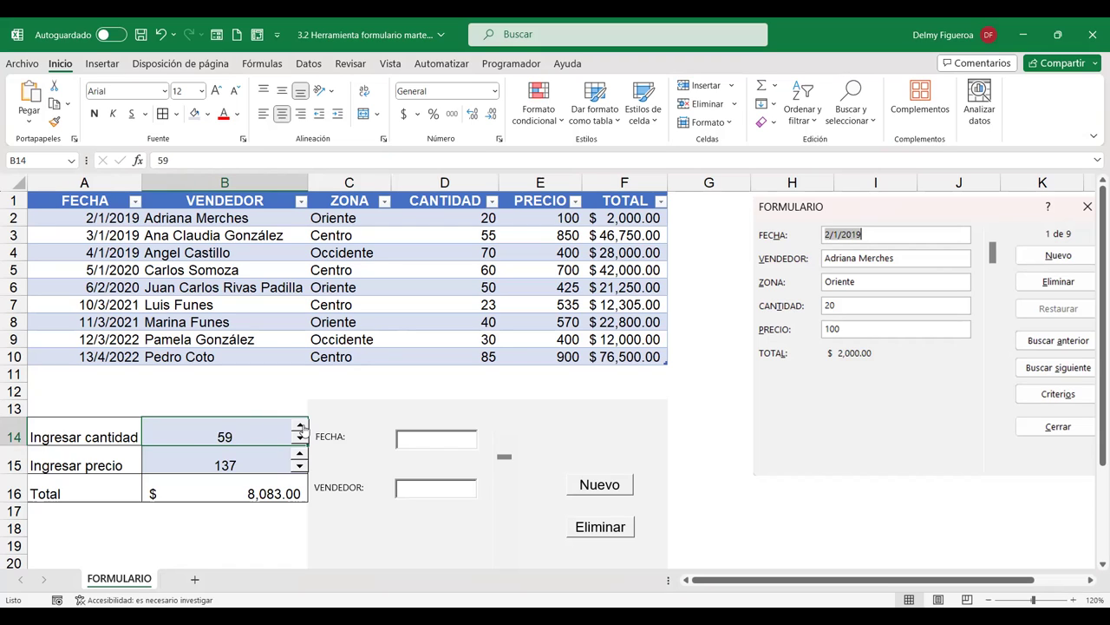
pyautogui.moveTo(300, 452); pyautogui.dragTo(300, 455)
# Step: Place a trial combo box dropdown below the total from the Programador tab
pyautogui.click(510, 63)
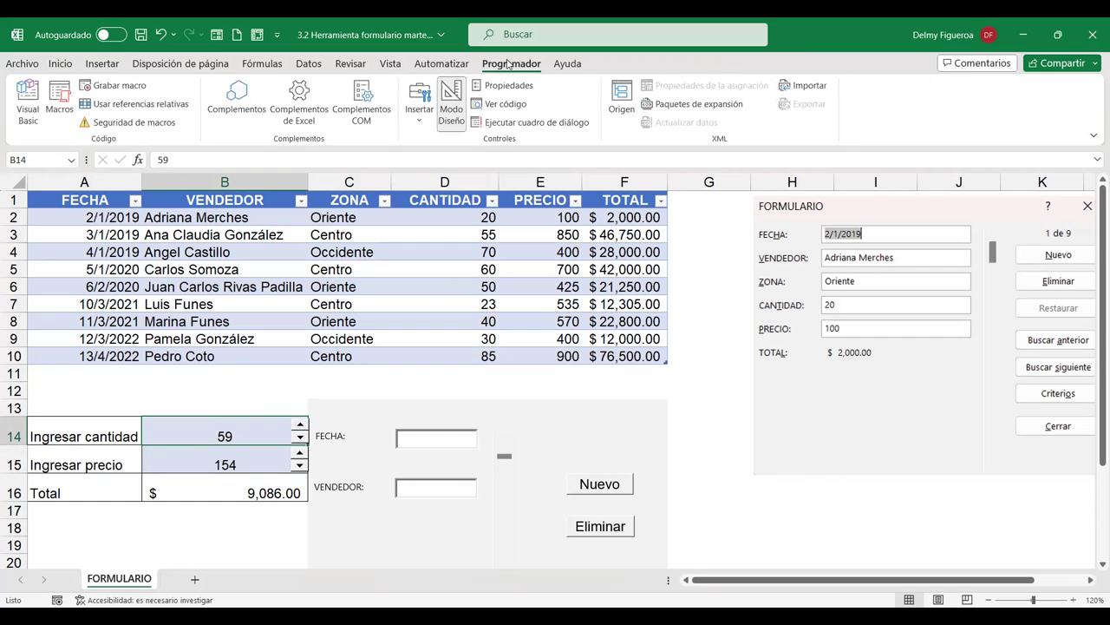
pyautogui.click(421, 108)
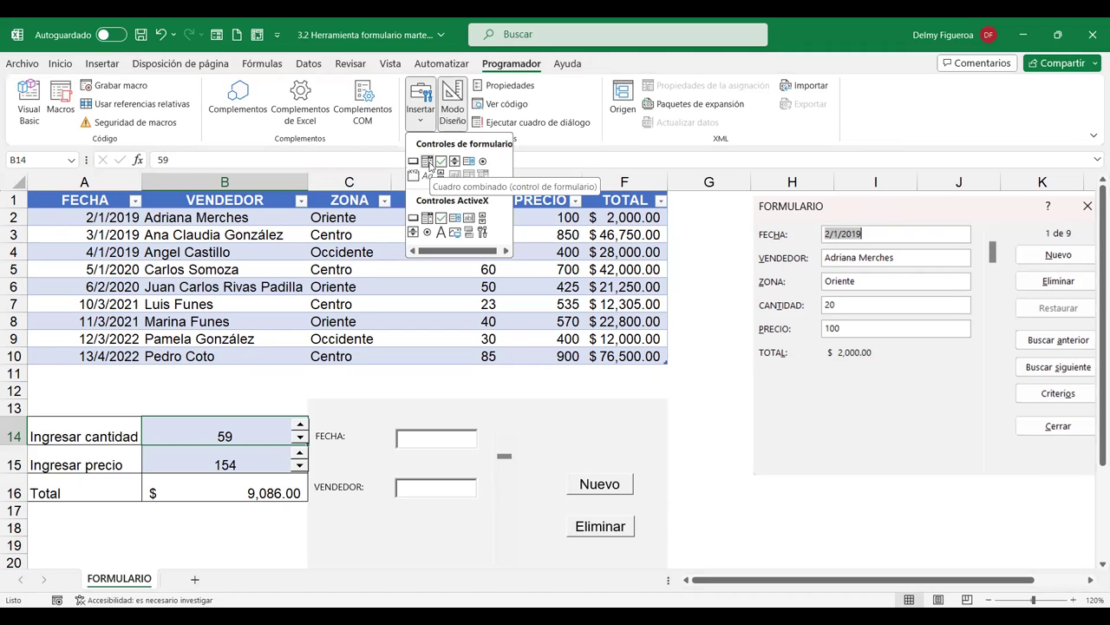
pyautogui.click(429, 163)
pyautogui.scroll(-2, 345, 453)
pyautogui.scroll(-3, 343, 456)
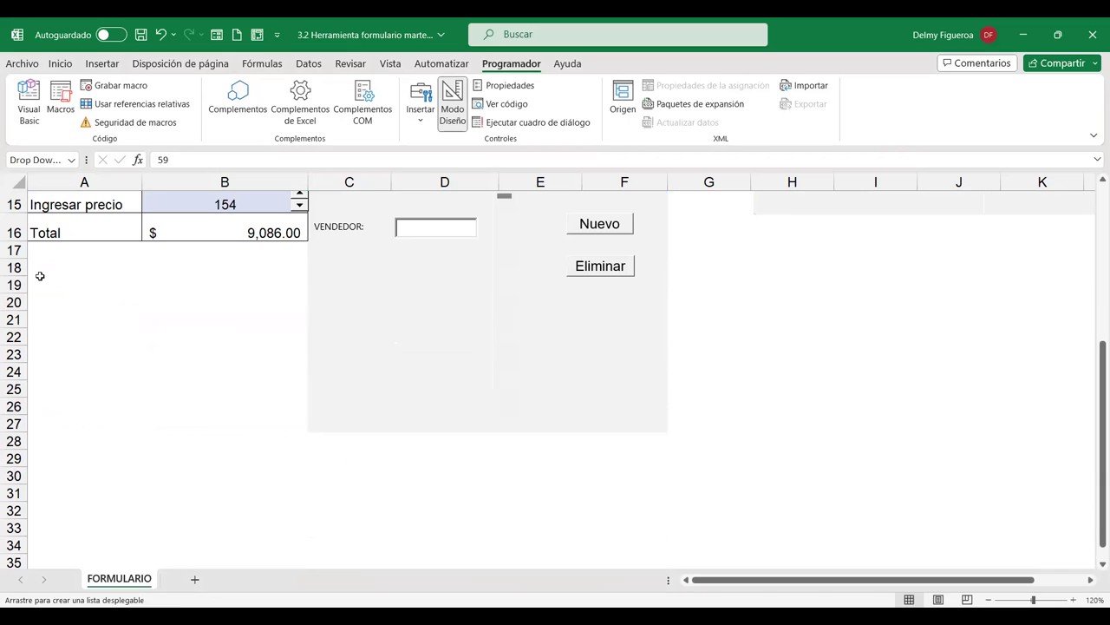
pyautogui.click(39, 276)
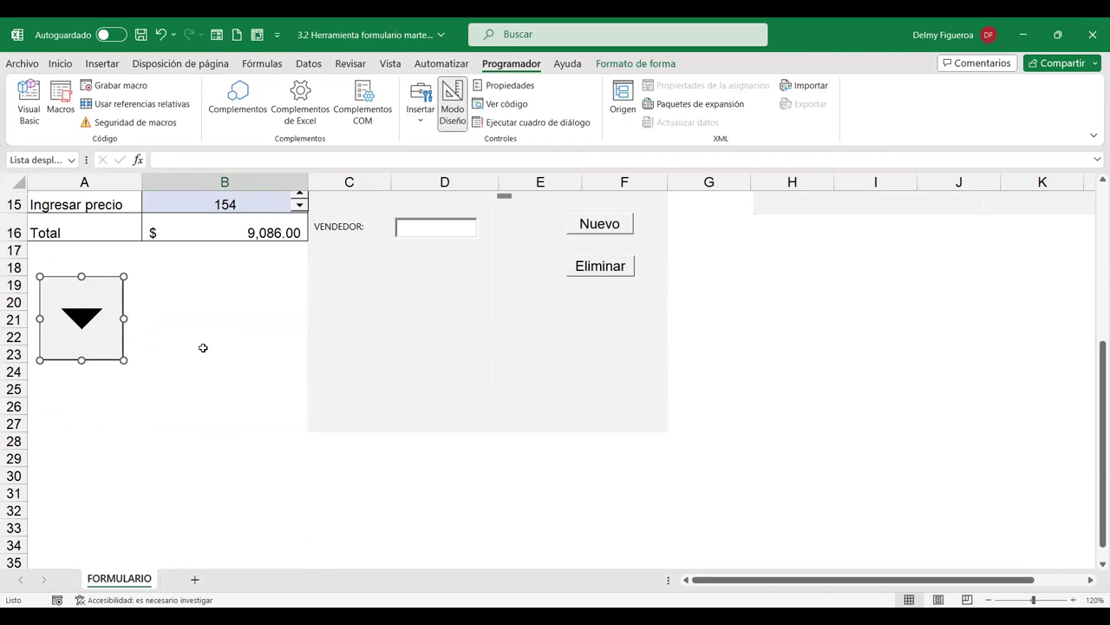
# Step: Delete the misplaced trial dropdown
pyautogui.press('Escape')
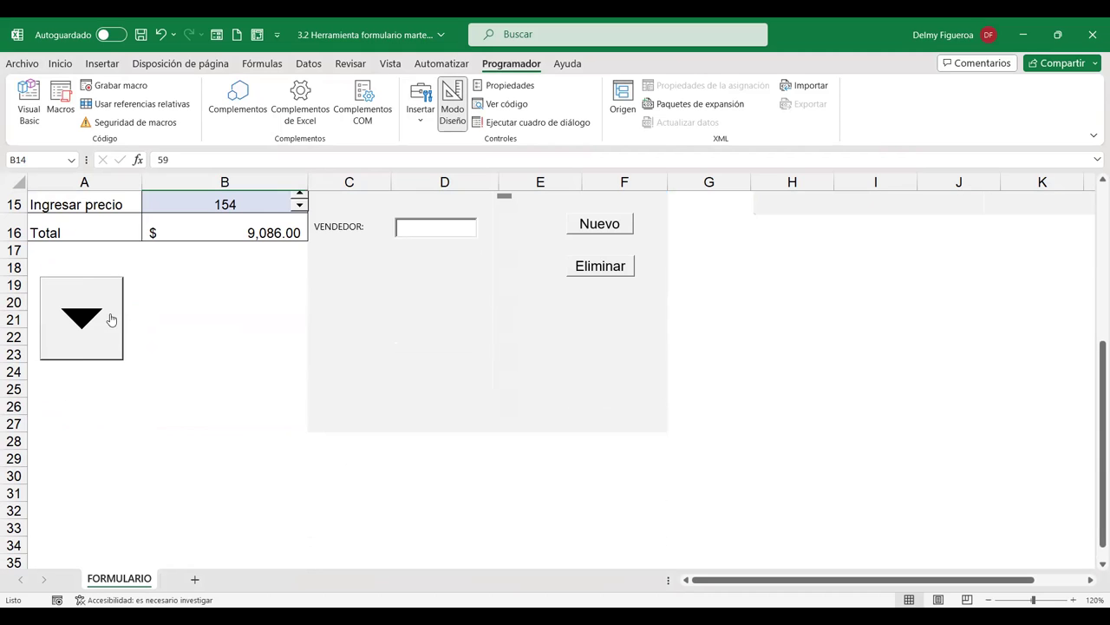
pyautogui.rightClick(111, 316)
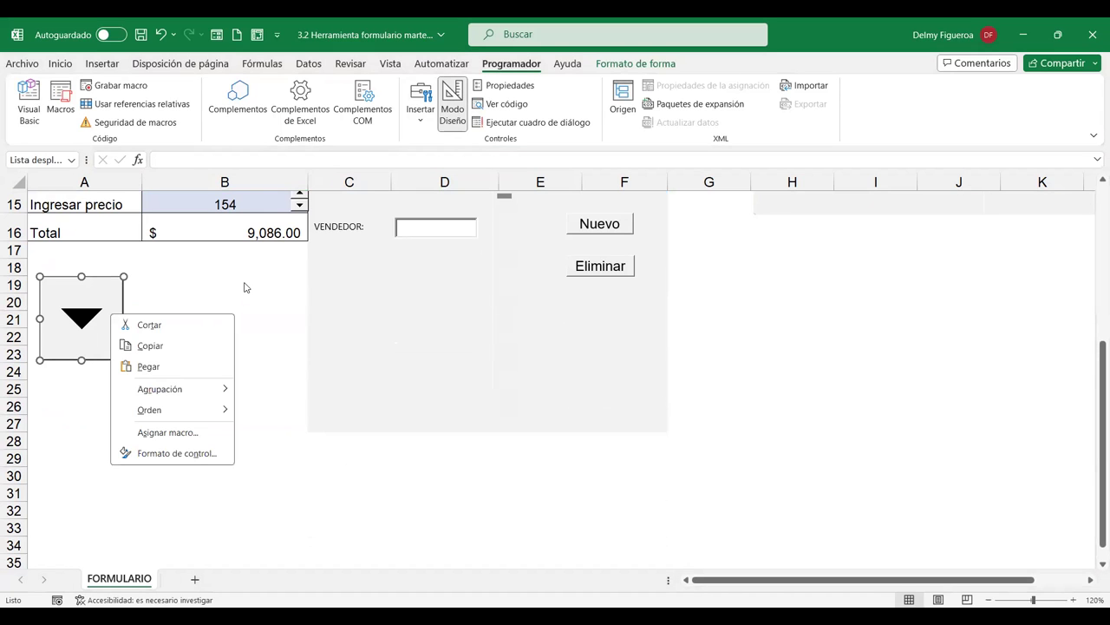
pyautogui.press('Escape')
pyautogui.press('Delete')
pyautogui.scroll(5, 212, 375)
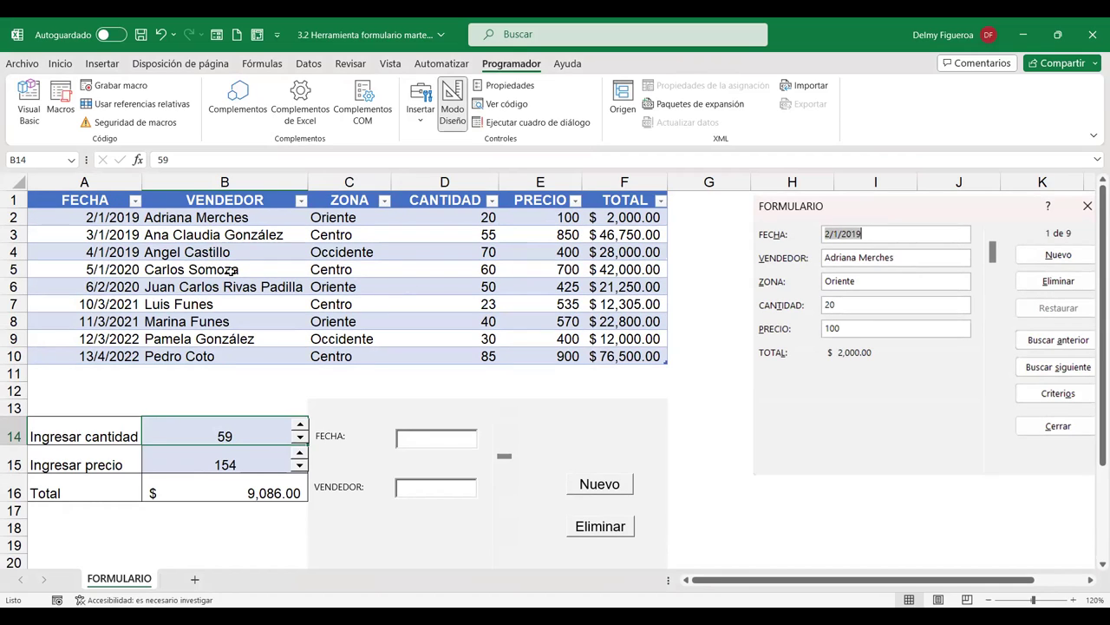
# Step: Draw a combo box over cell B19 and widen it to fill column B
pyautogui.scroll(-1, 204, 364)
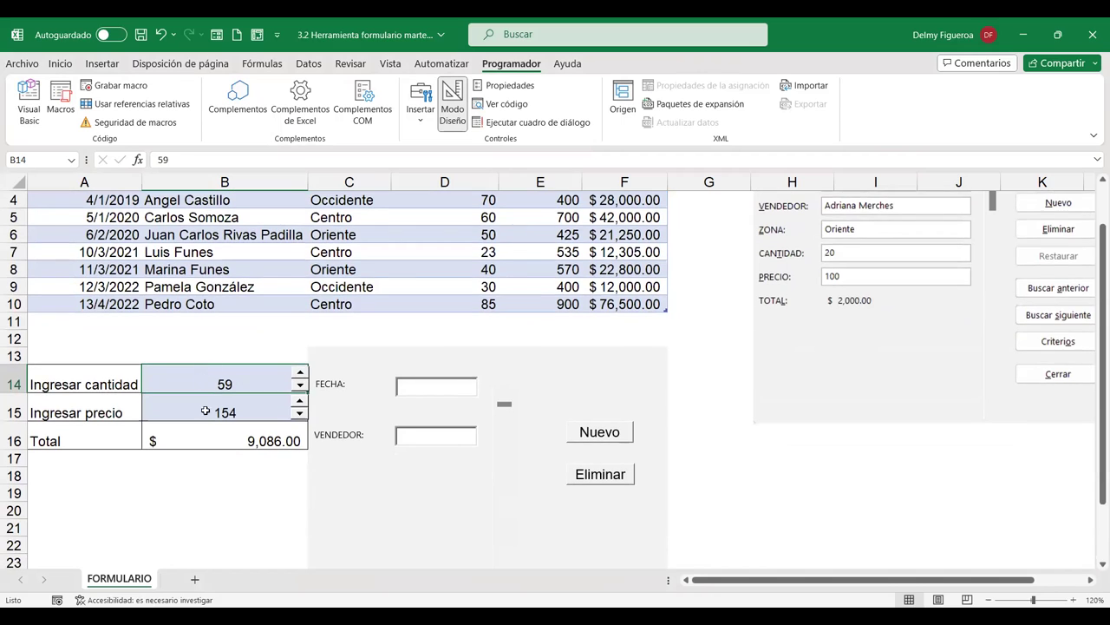
pyautogui.click(217, 492)
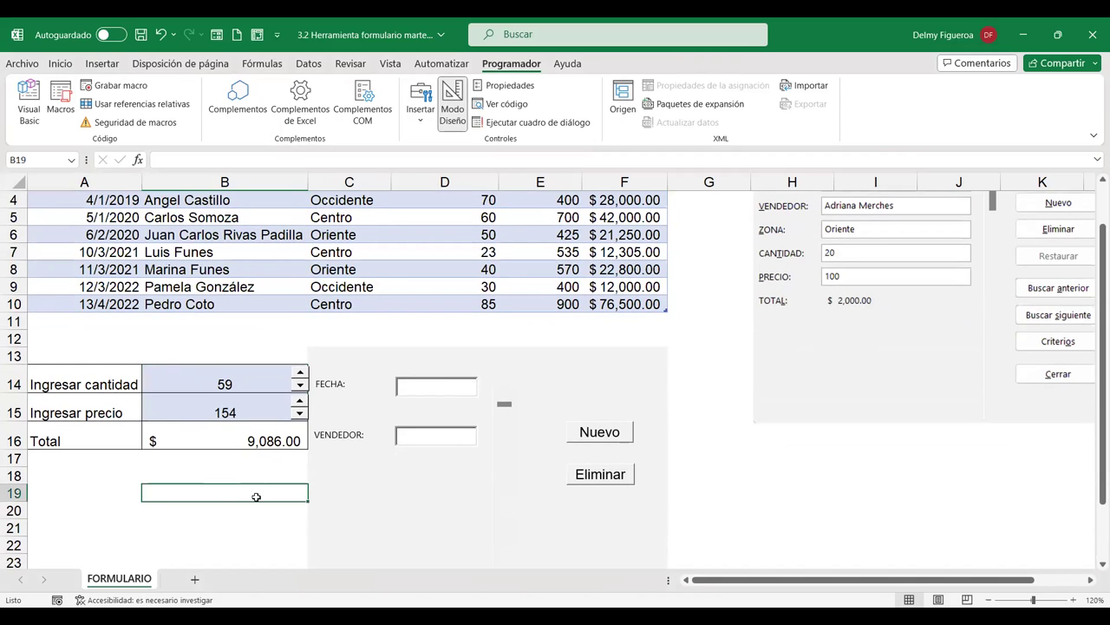
pyautogui.scroll(1, 320, 321)
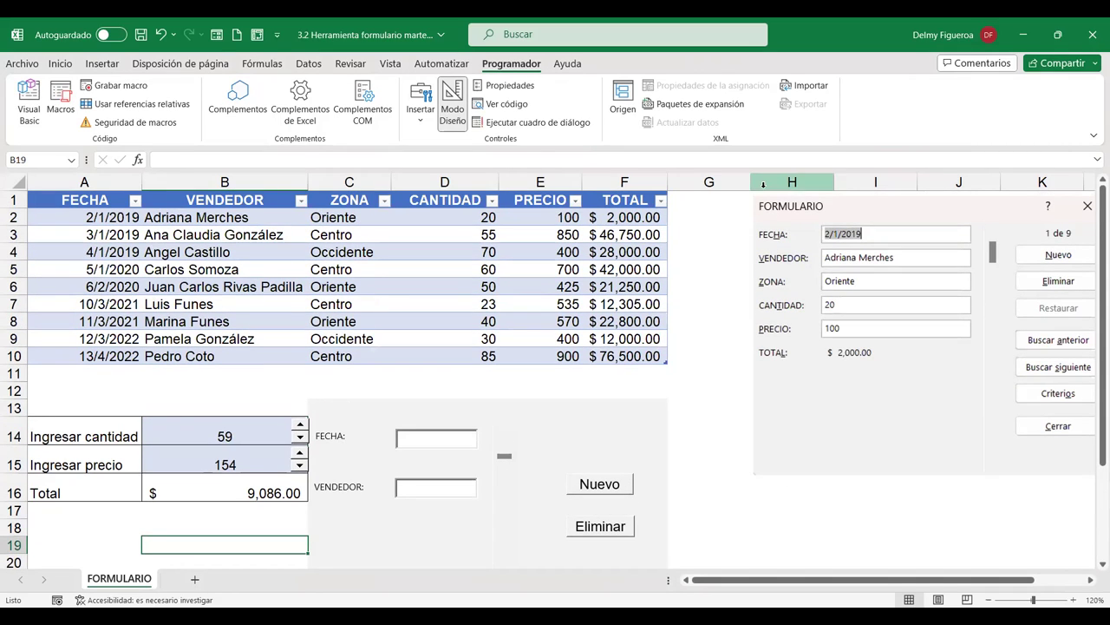
pyautogui.click(423, 126)
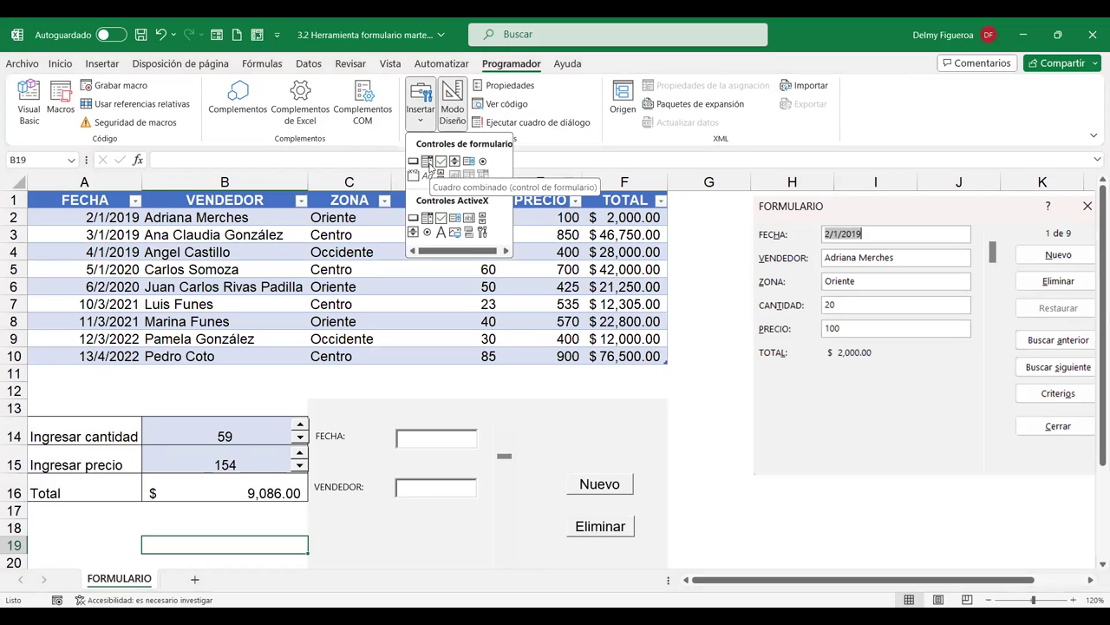
pyautogui.click(428, 162)
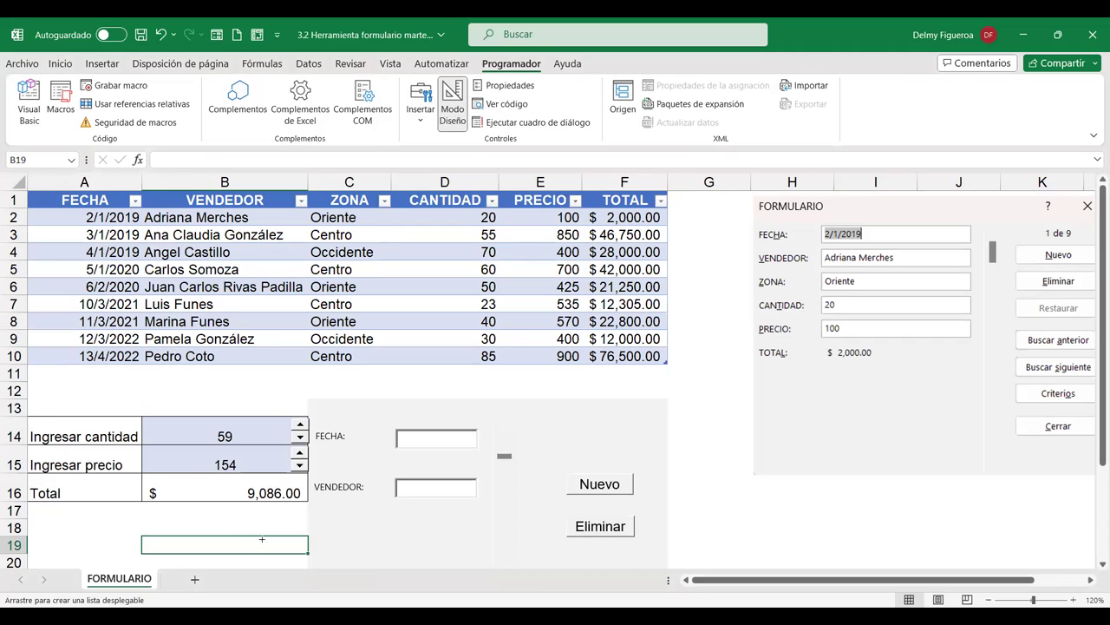
pyautogui.moveTo(278, 536); pyautogui.dragTo(310, 556)
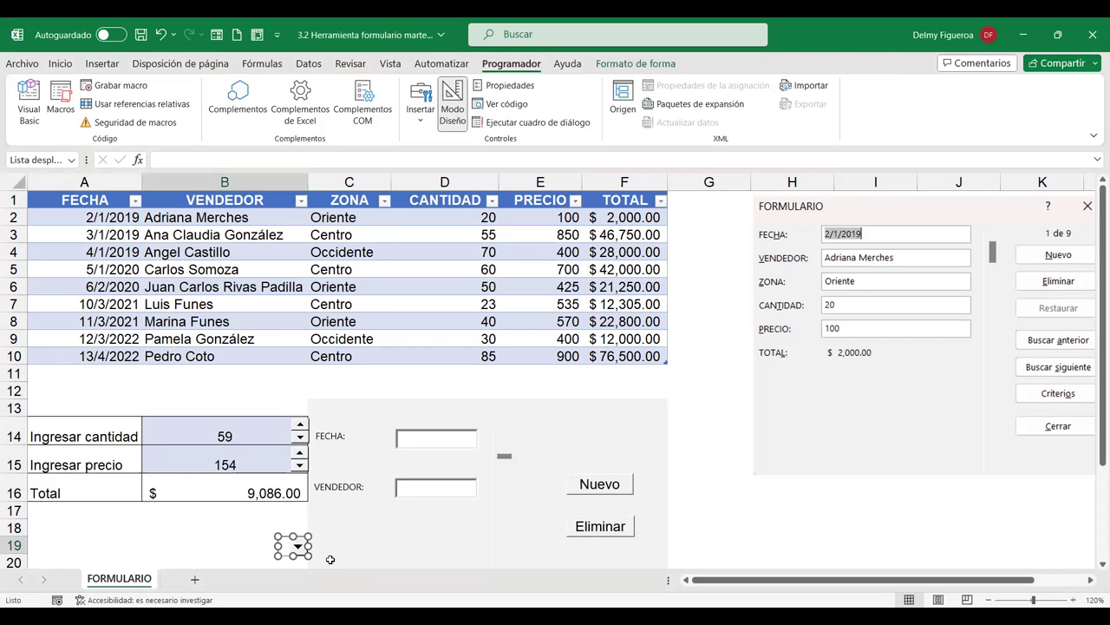
pyautogui.moveTo(278, 545)
pyautogui.mouseDown()
pyautogui.moveTo(132, 538)
pyautogui.moveTo(143, 539)
pyautogui.mouseUp()
pyautogui.click(115, 537)
pyautogui.scroll(-1, 224, 528)
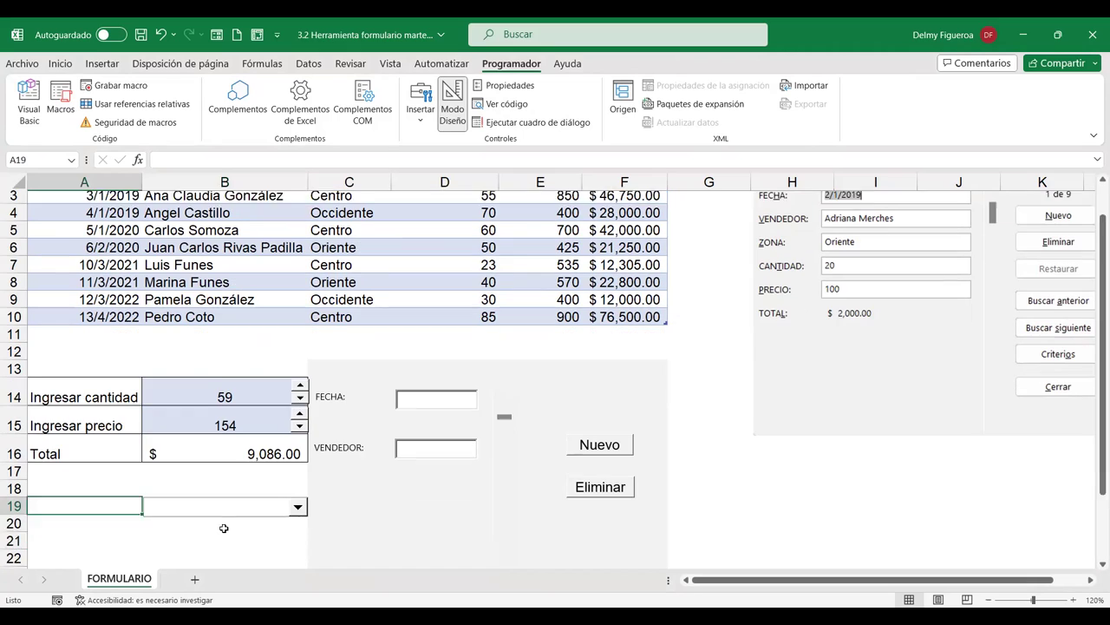
pyautogui.click(250, 529)
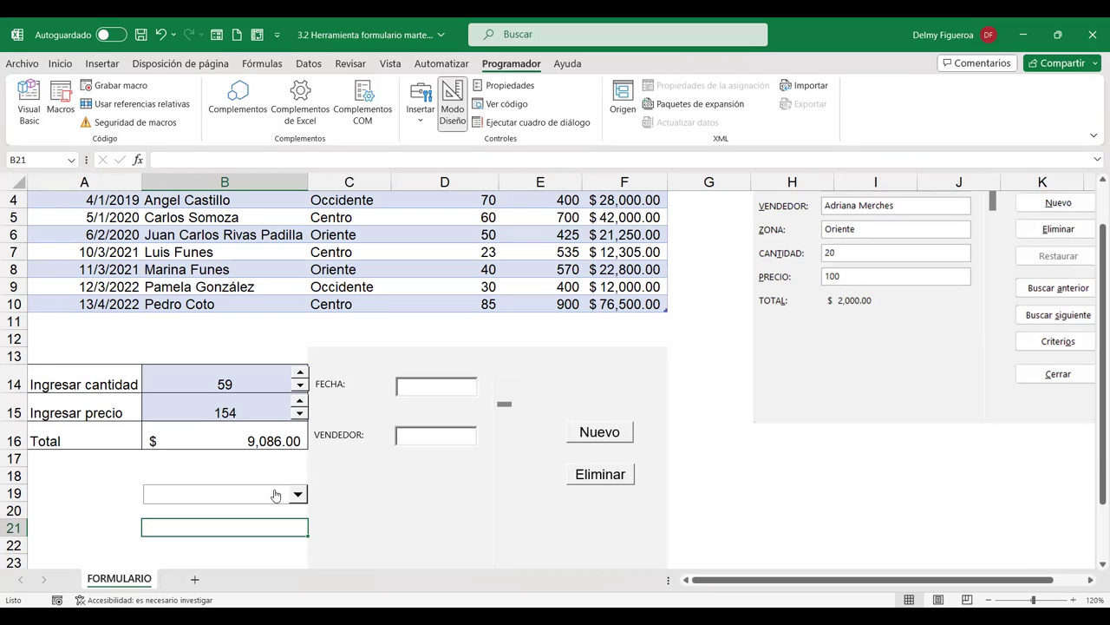
pyautogui.click(274, 493)
# Step: Set the dropdown's input range to $B$2:$B$10 and its cell link to $A$19
pyautogui.rightClick(274, 494)
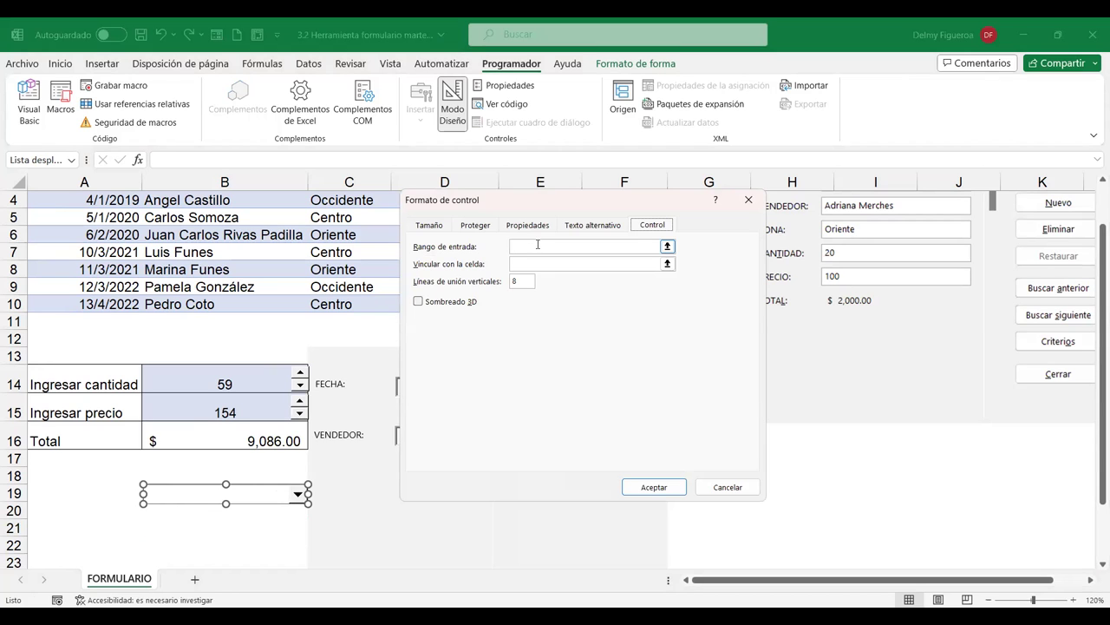
pyautogui.click(538, 246)
pyautogui.scroll(1, 404, 338)
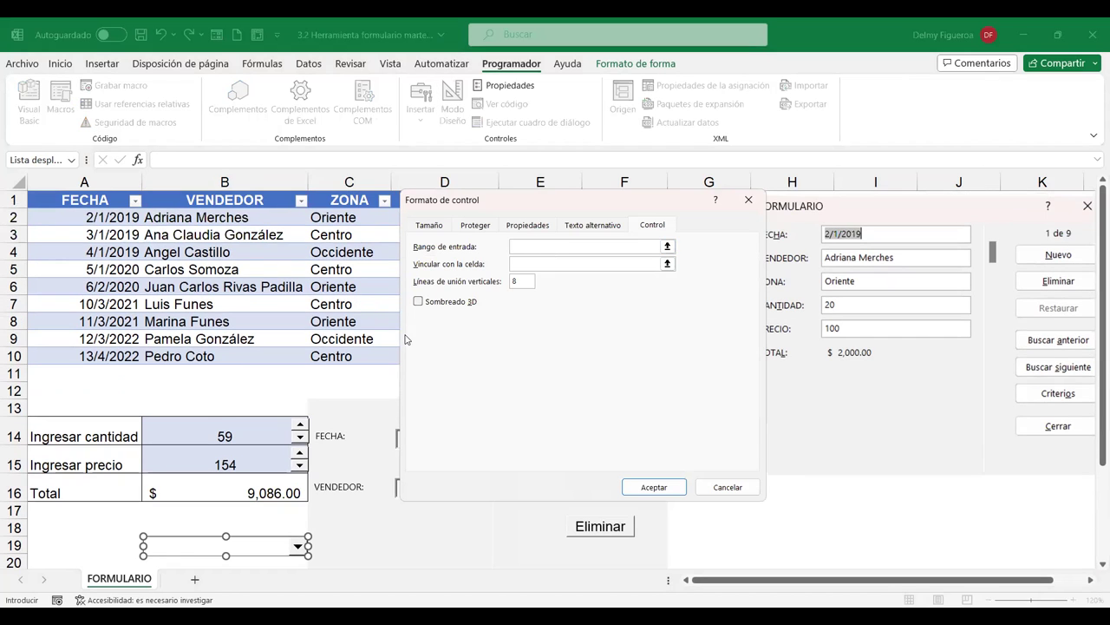
pyautogui.click(204, 224)
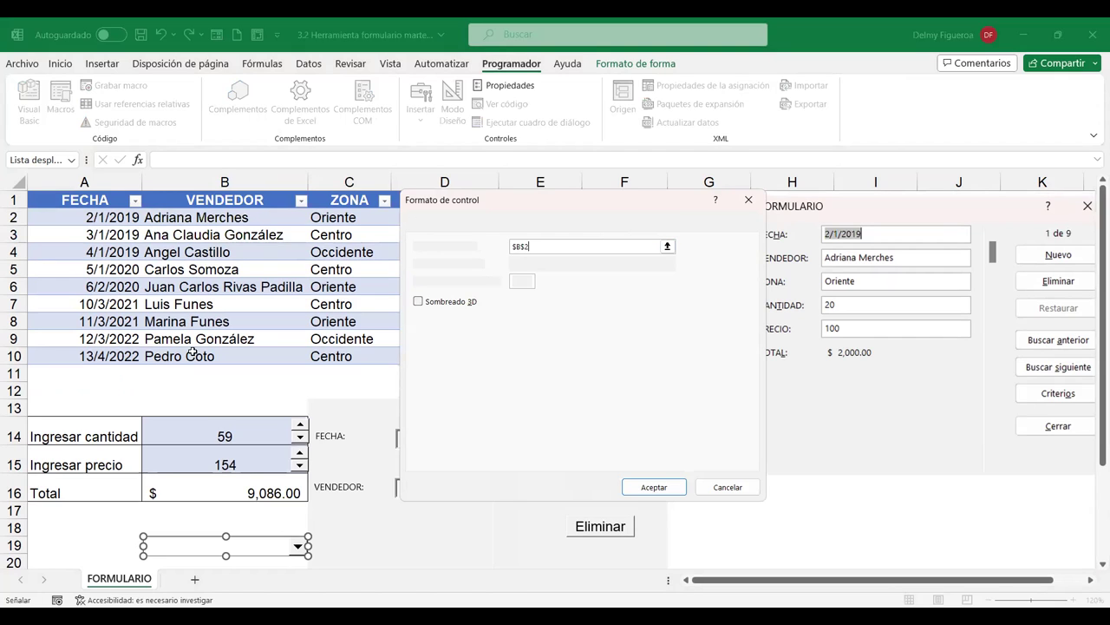
pyautogui.moveTo(220, 245); pyautogui.dragTo(217, 355)
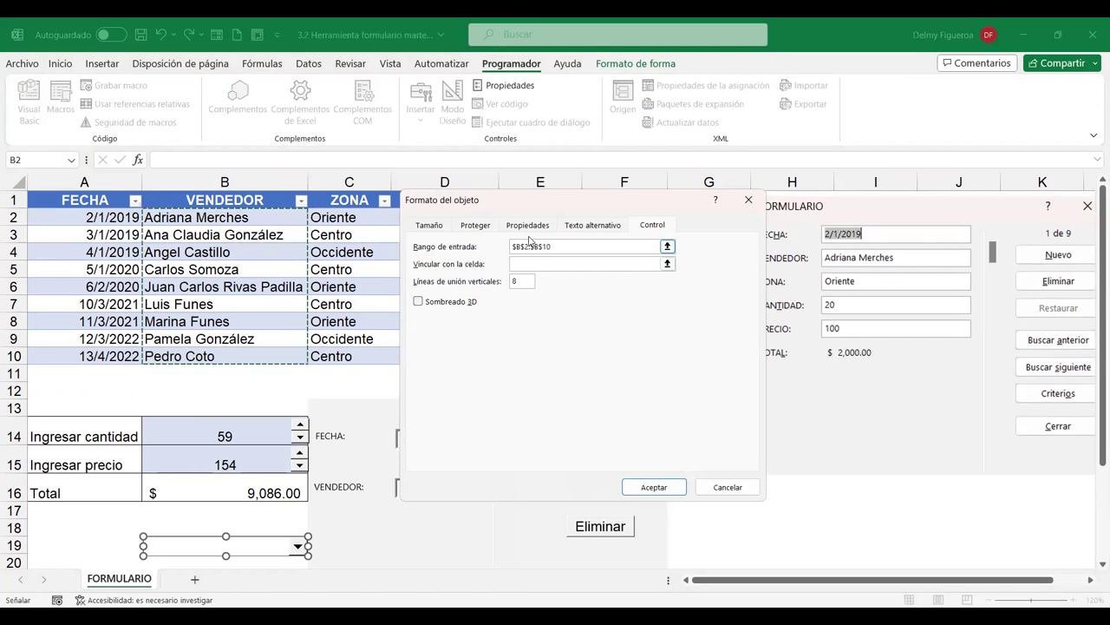
pyautogui.click(540, 264)
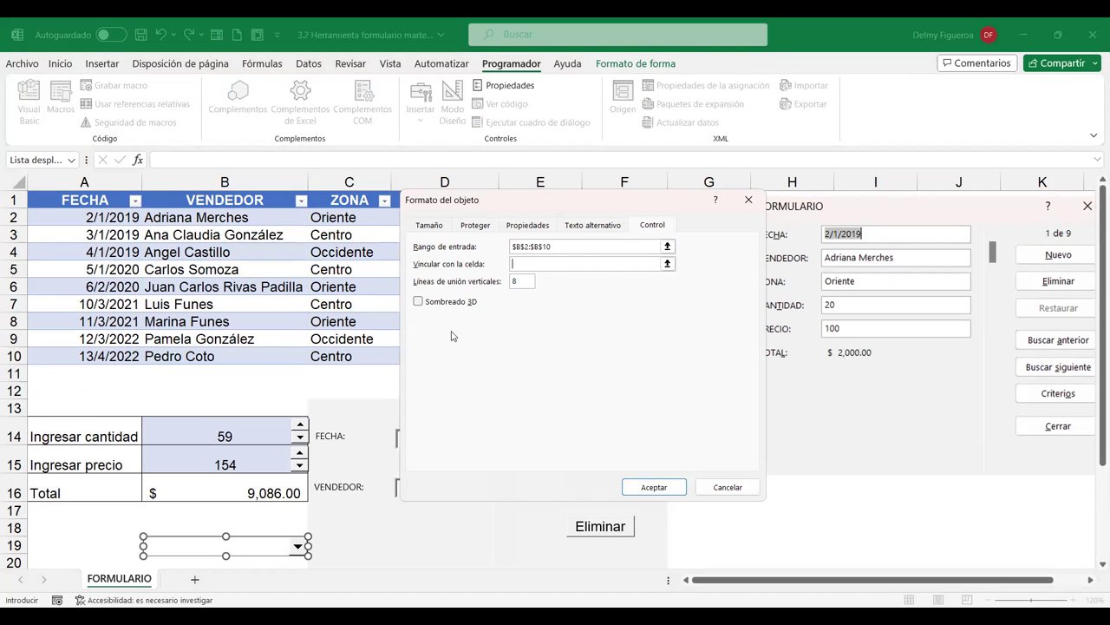
pyautogui.scroll(-1, 451, 336)
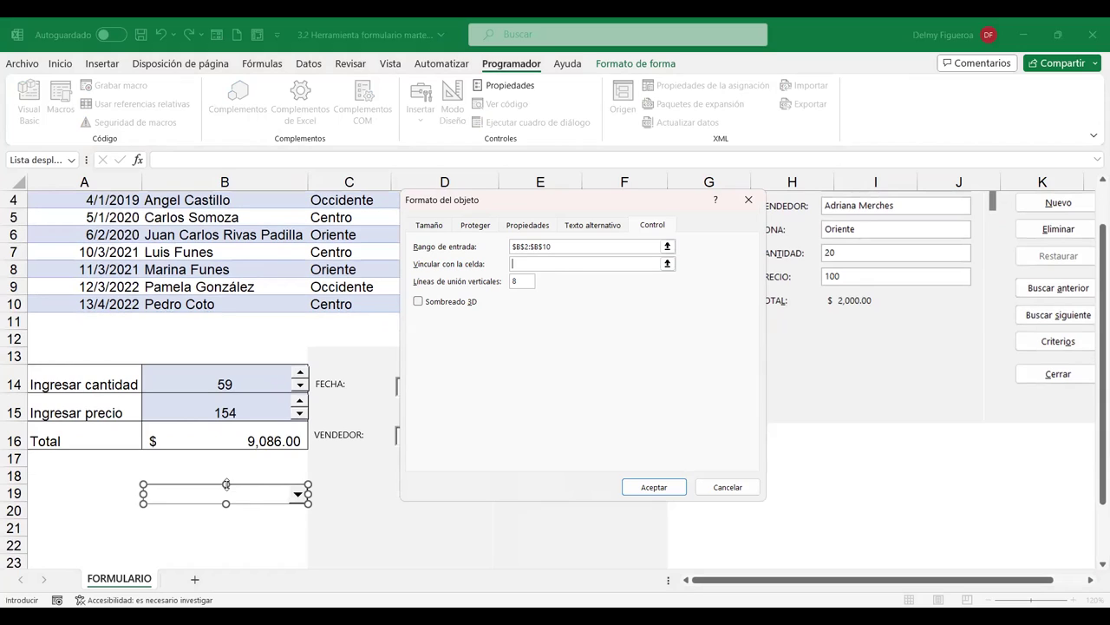
pyautogui.click(112, 493)
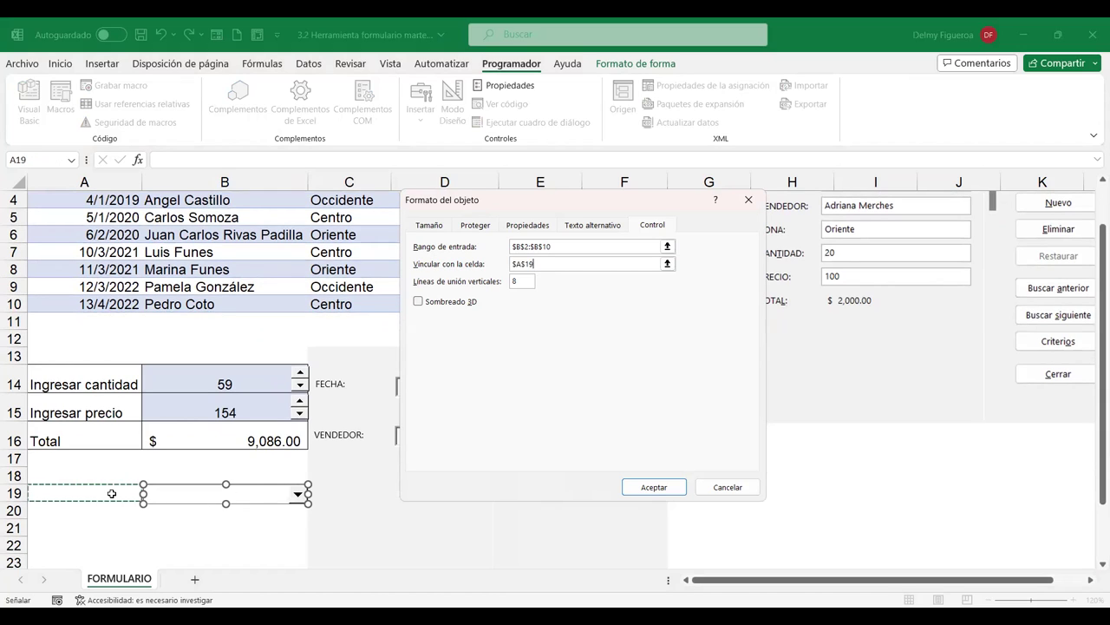
pyautogui.scroll(1, 629, 457)
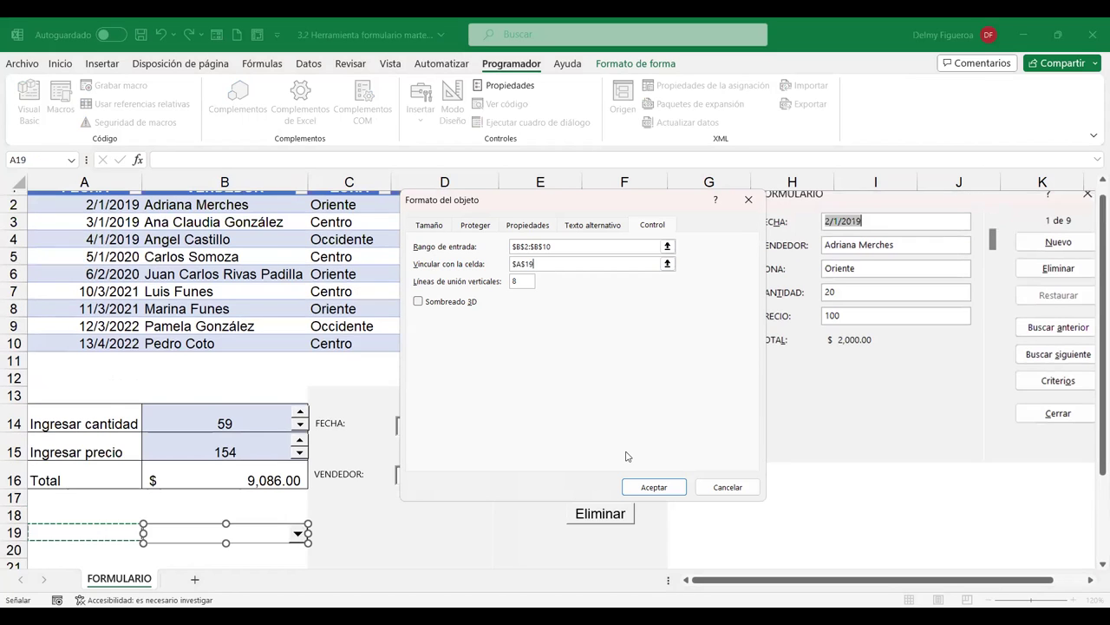
pyautogui.click(654, 486)
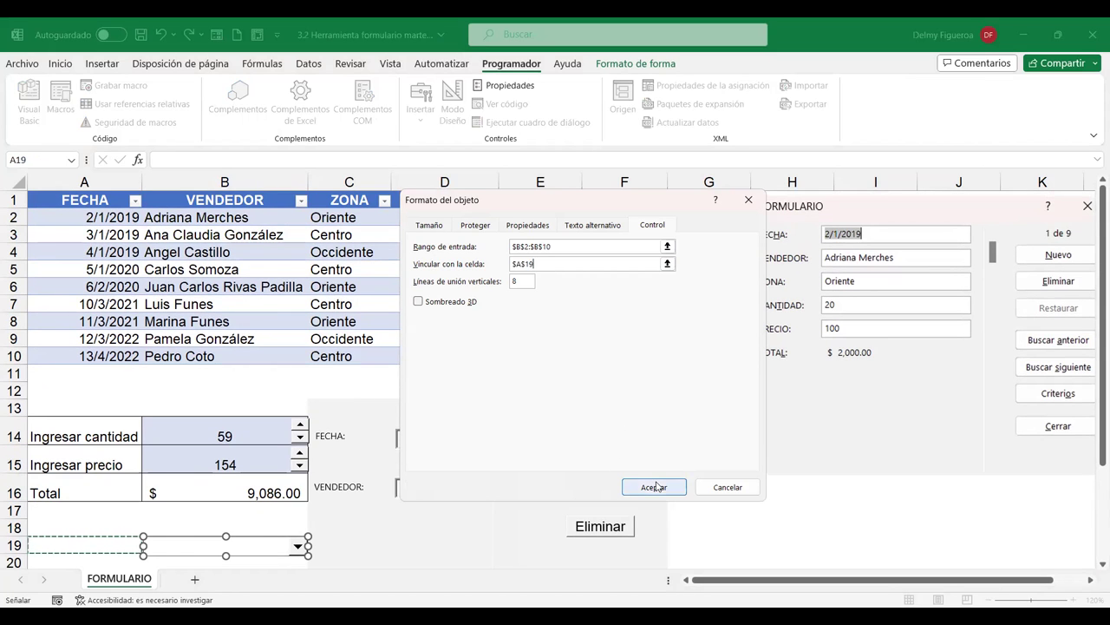
# Step: Pick the third seller from the dropdown to test it
pyautogui.click(203, 527)
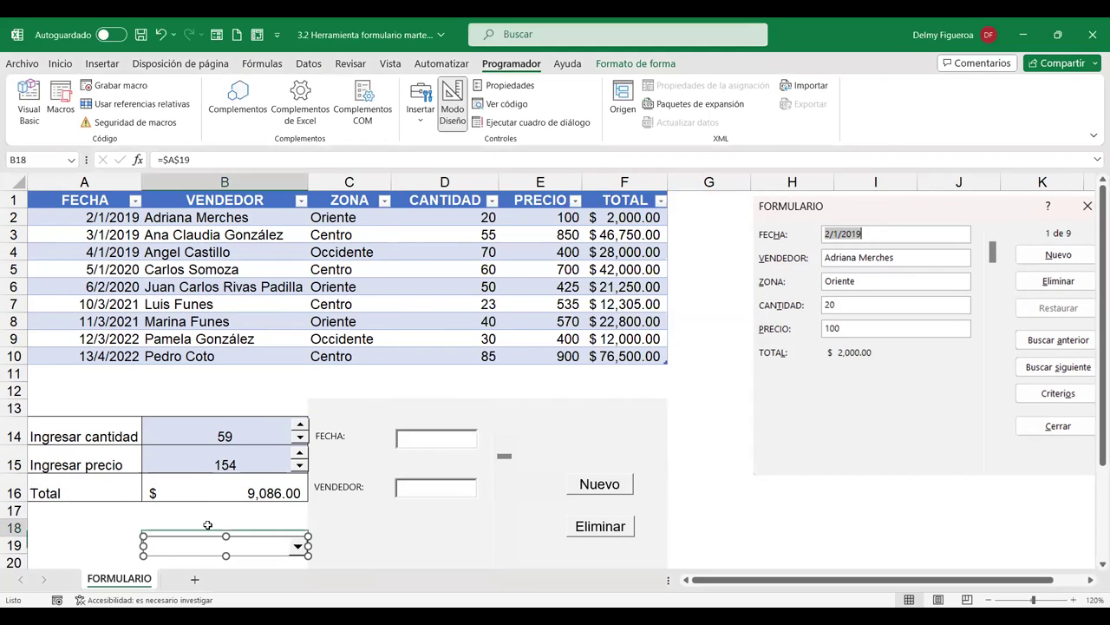
pyautogui.click(298, 546)
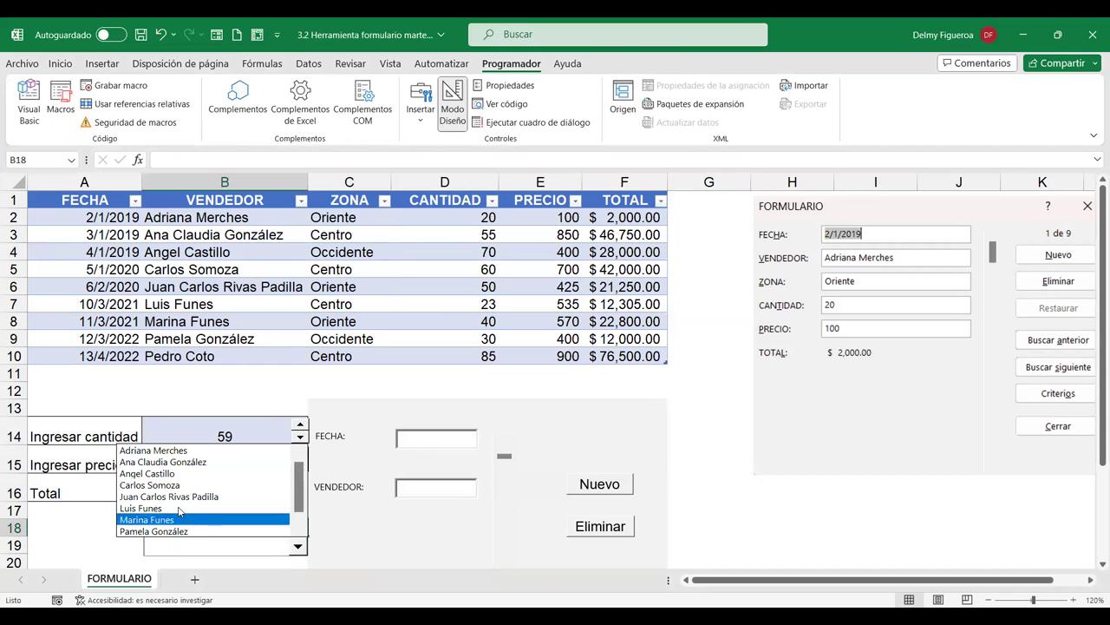
pyautogui.click(186, 476)
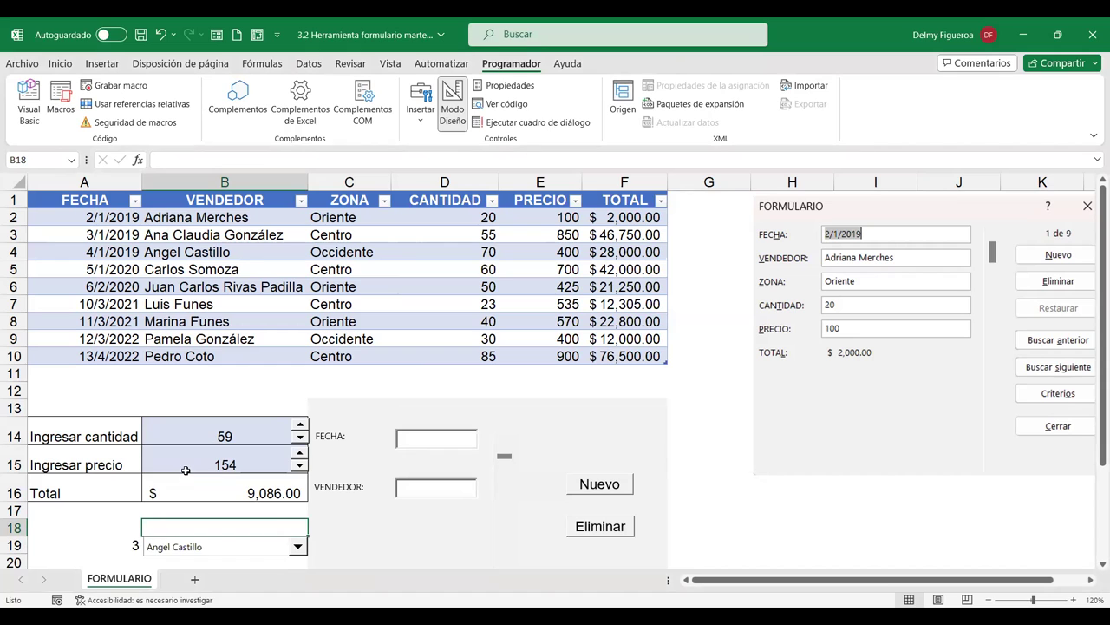
pyautogui.scroll(-1, 200, 503)
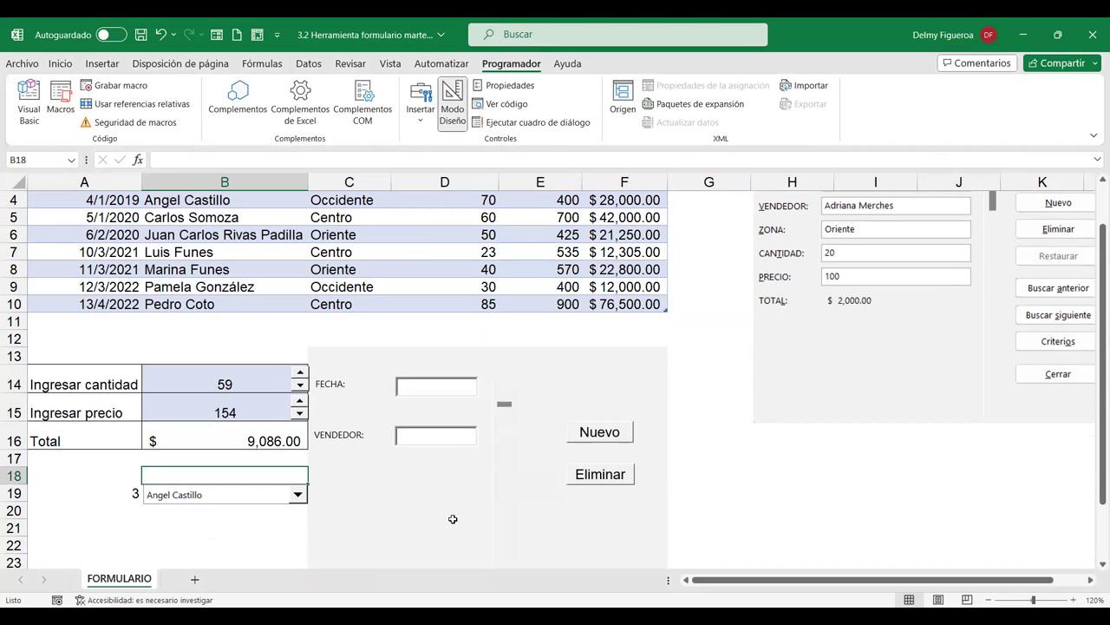
pyautogui.scroll(-1, 134, 550)
pyautogui.scroll(-1, 149, 525)
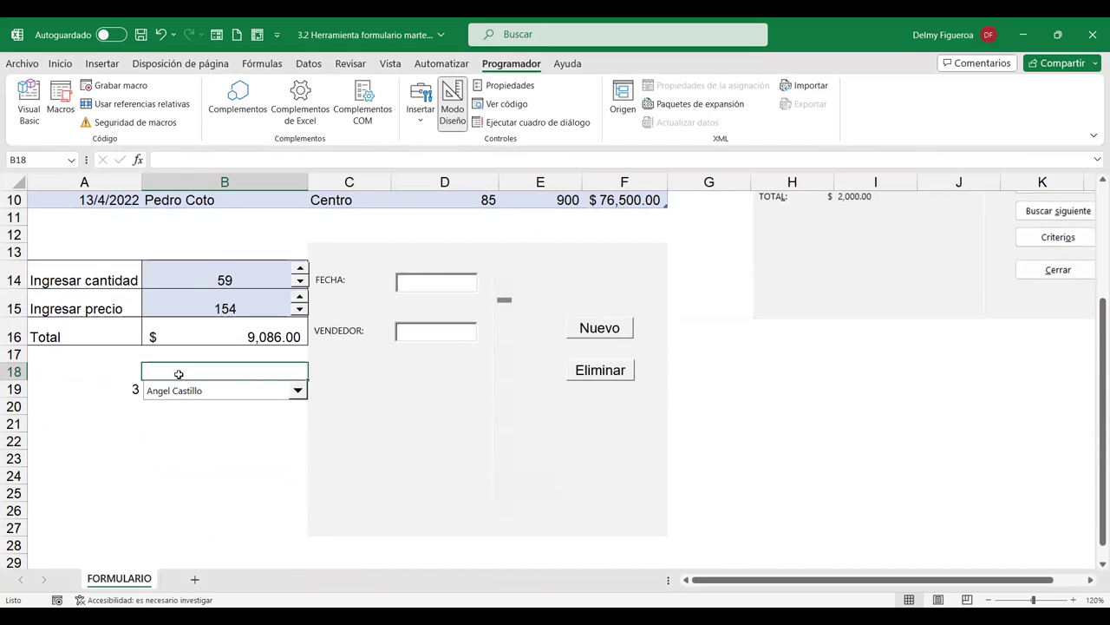
pyautogui.scroll(3, 164, 404)
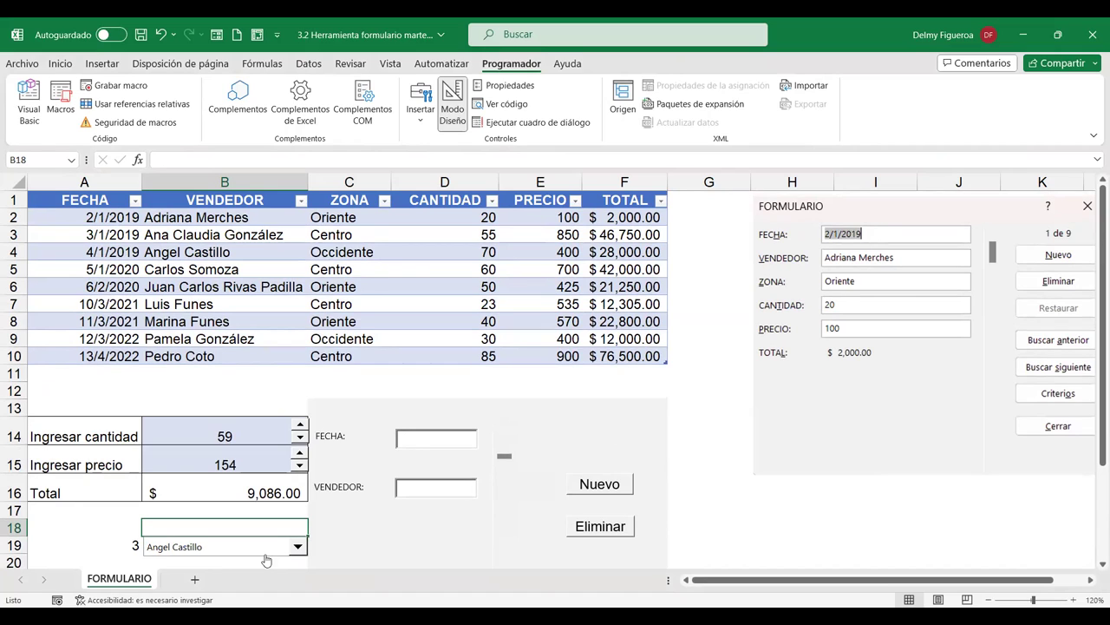
# Step: Choose the last seller in the dropdown so cell A19 reads 9
pyautogui.click(298, 546)
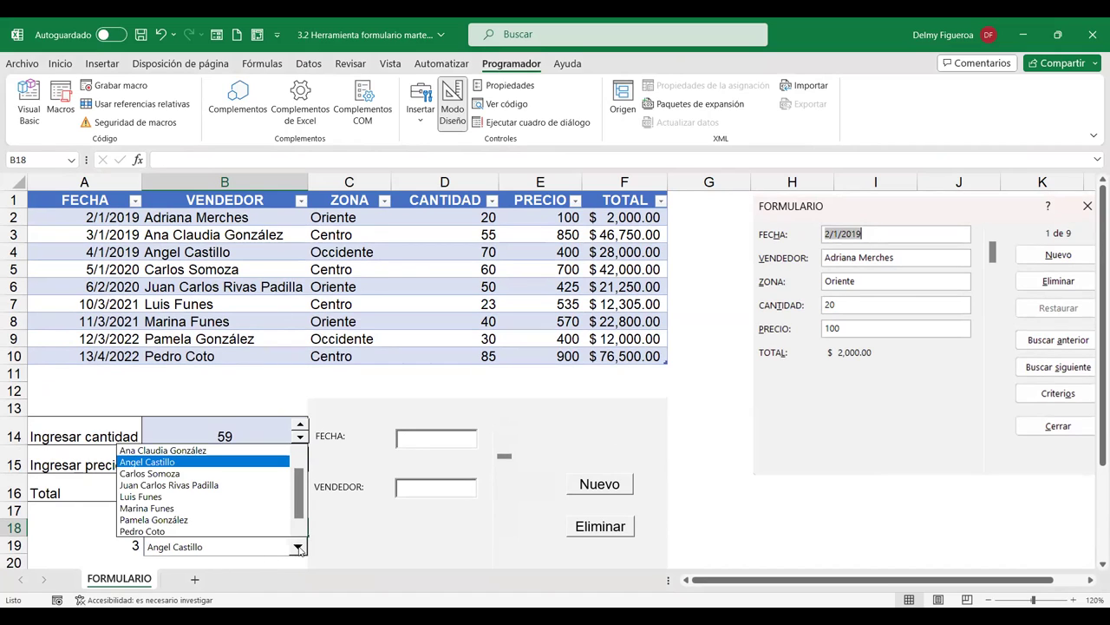
pyautogui.click(172, 533)
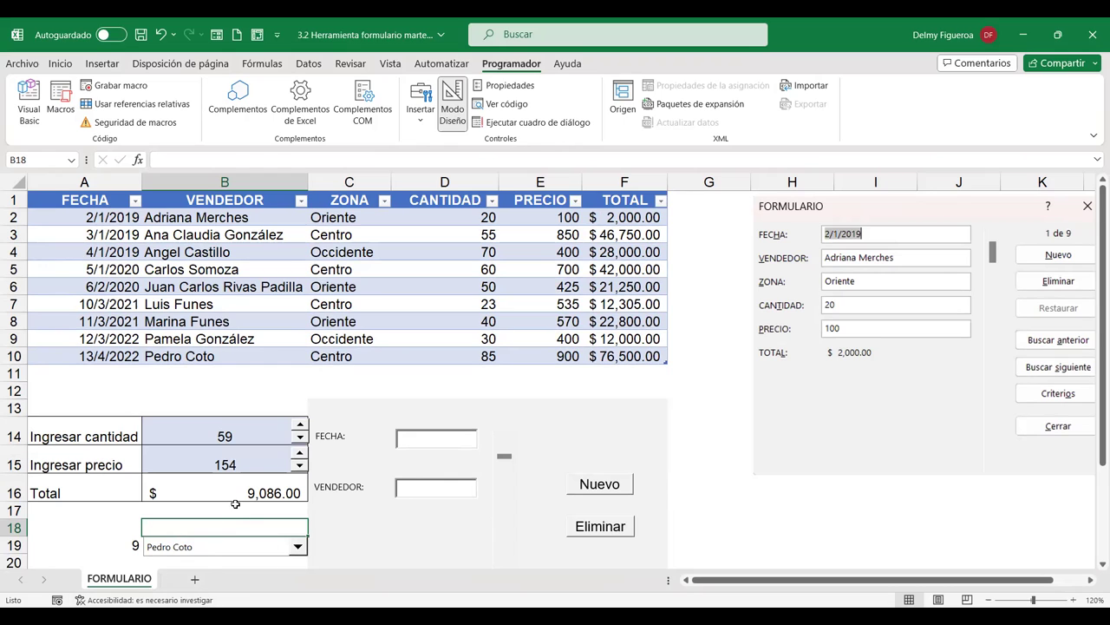
pyautogui.scroll(-1, 231, 501)
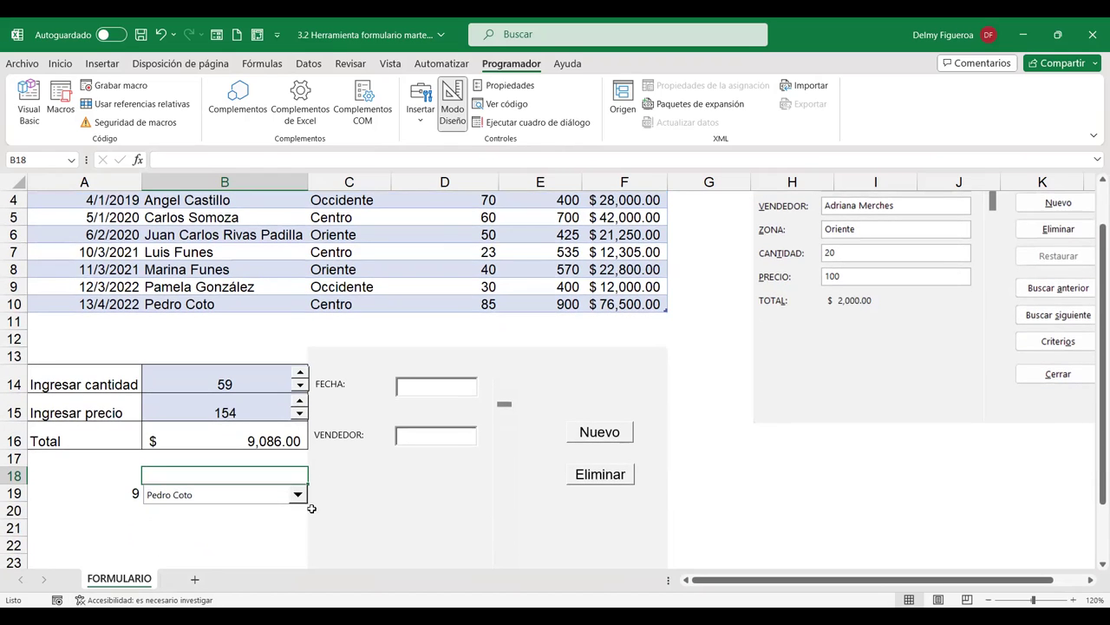
# Step: Draw a list box form control beneath the seller dropdown across rows 20–25
pyautogui.click(425, 127)
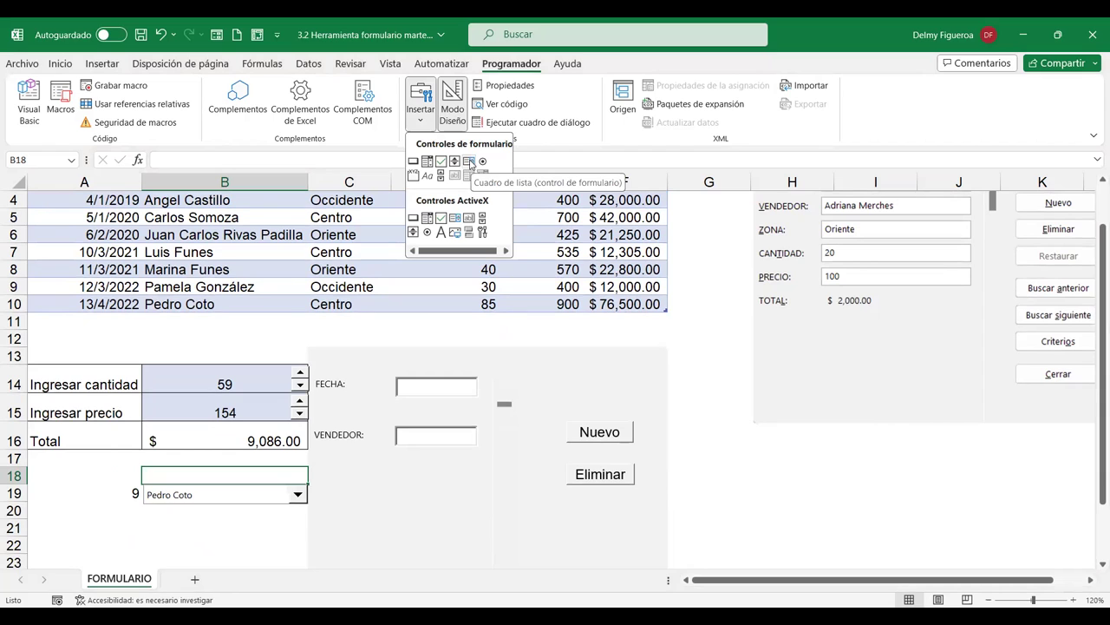
pyautogui.click(470, 163)
pyautogui.scroll(-2, 138, 413)
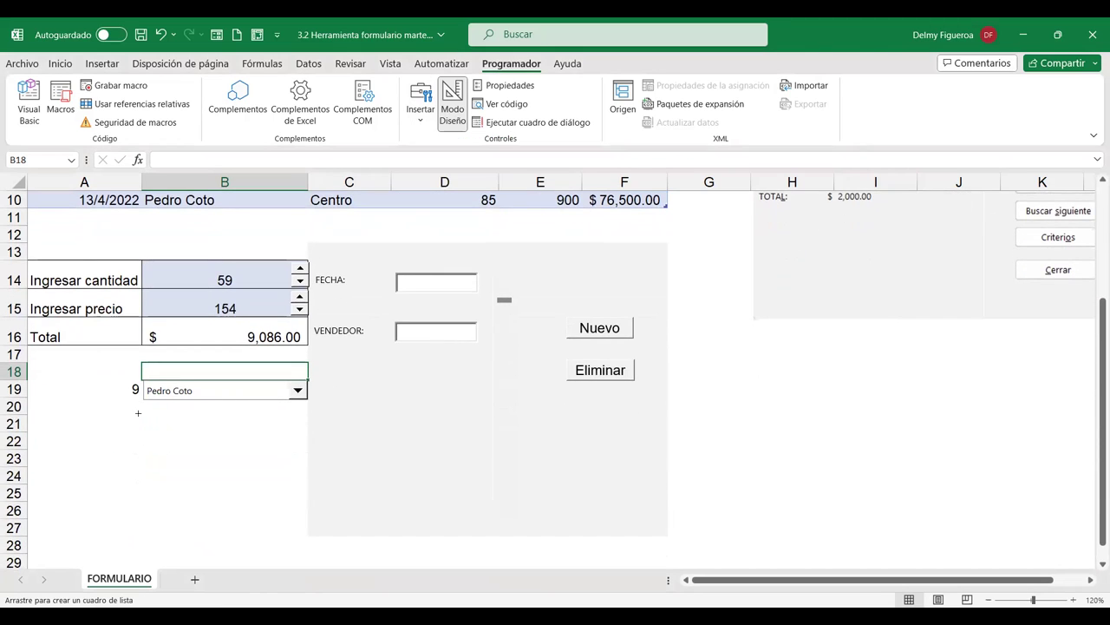
pyautogui.moveTo(138, 413); pyautogui.dragTo(223, 496)
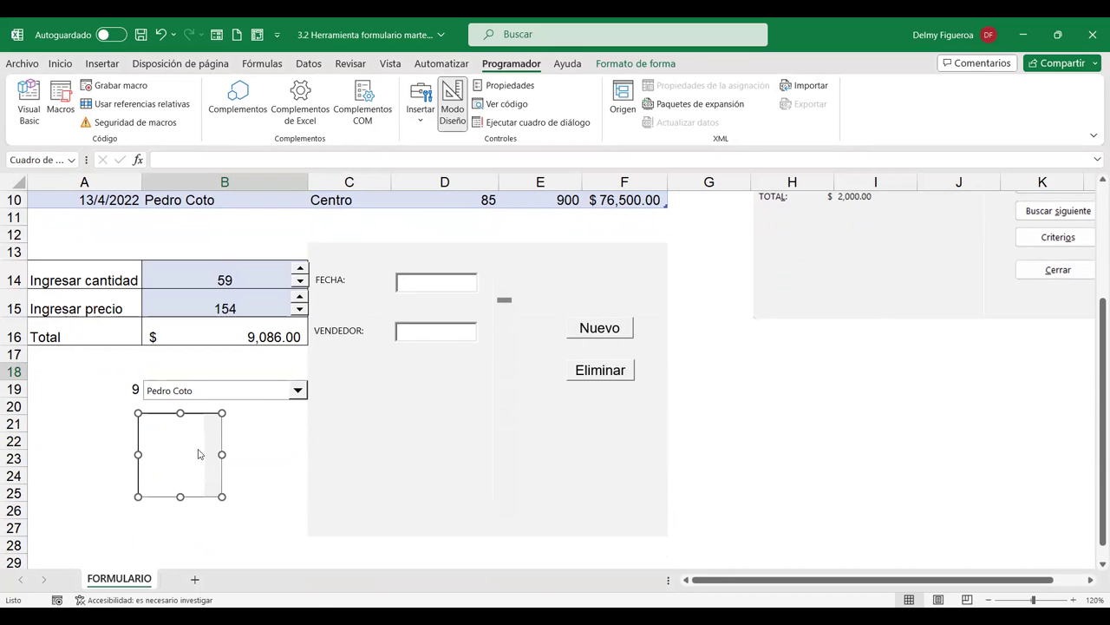
pyautogui.rightClick(198, 454)
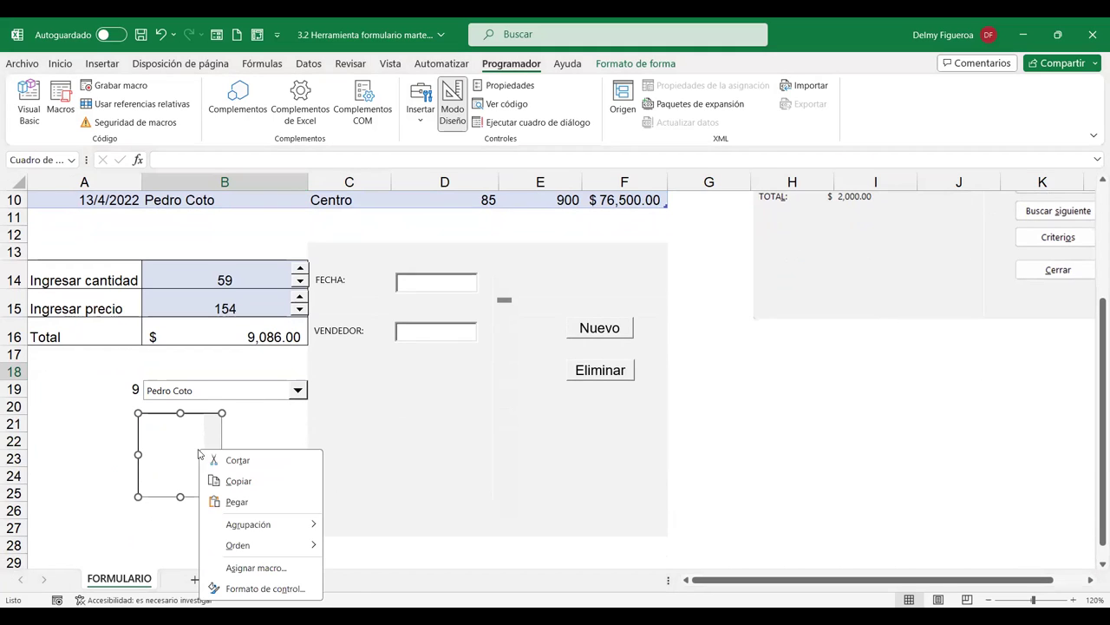
# Step: Give the list box input range $B$2:$B$10, cell link $A$21 and 3D shading
pyautogui.click(254, 589)
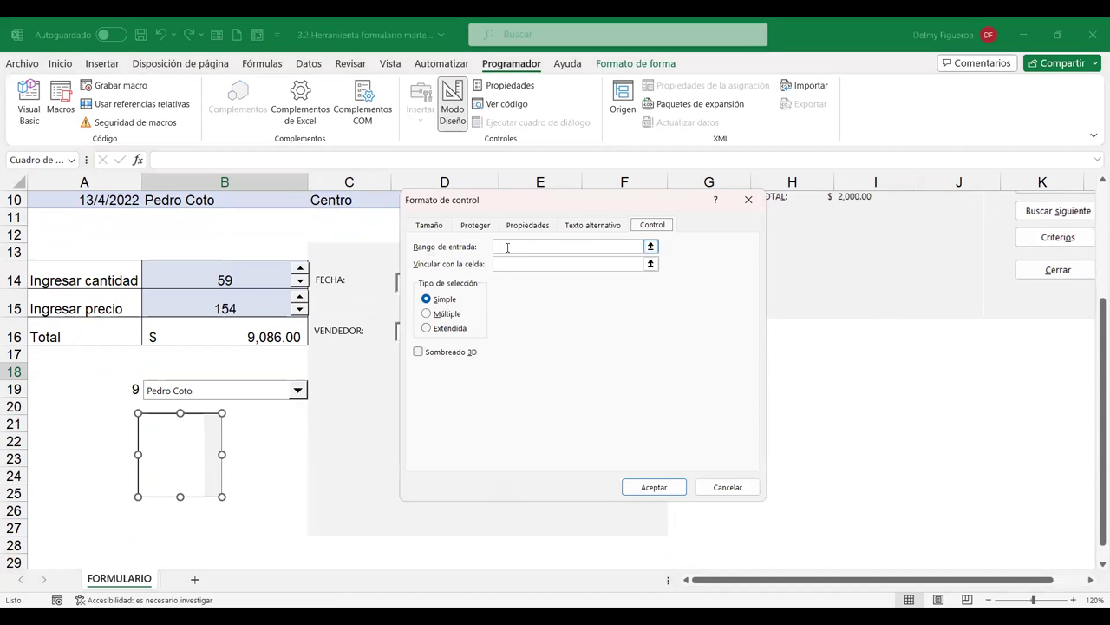
pyautogui.click(507, 247)
pyautogui.scroll(3, 297, 324)
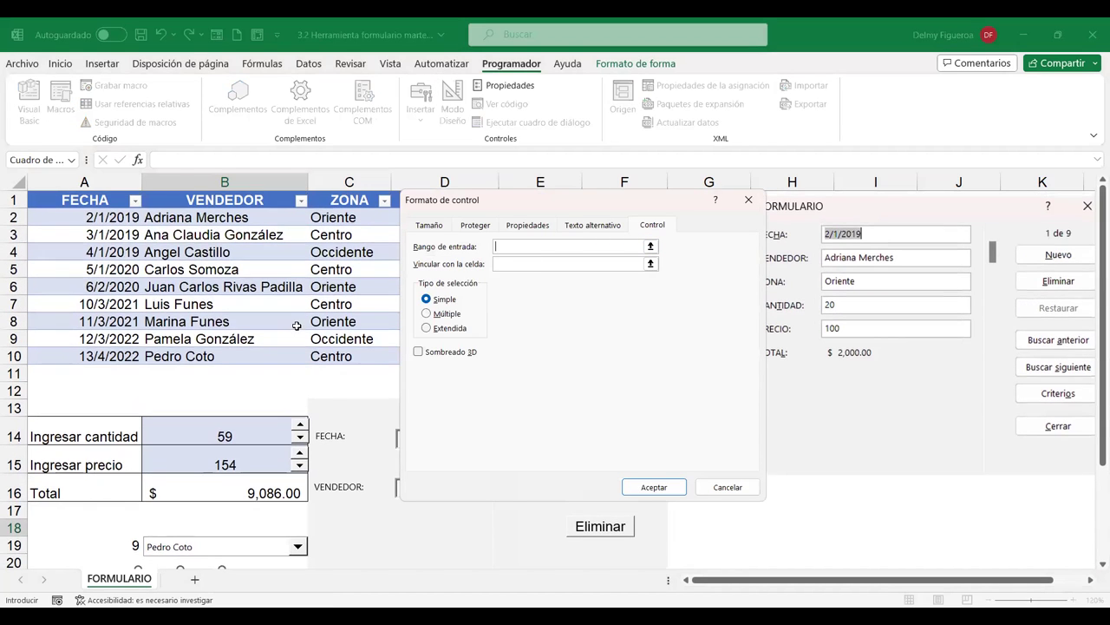
pyautogui.click(219, 219)
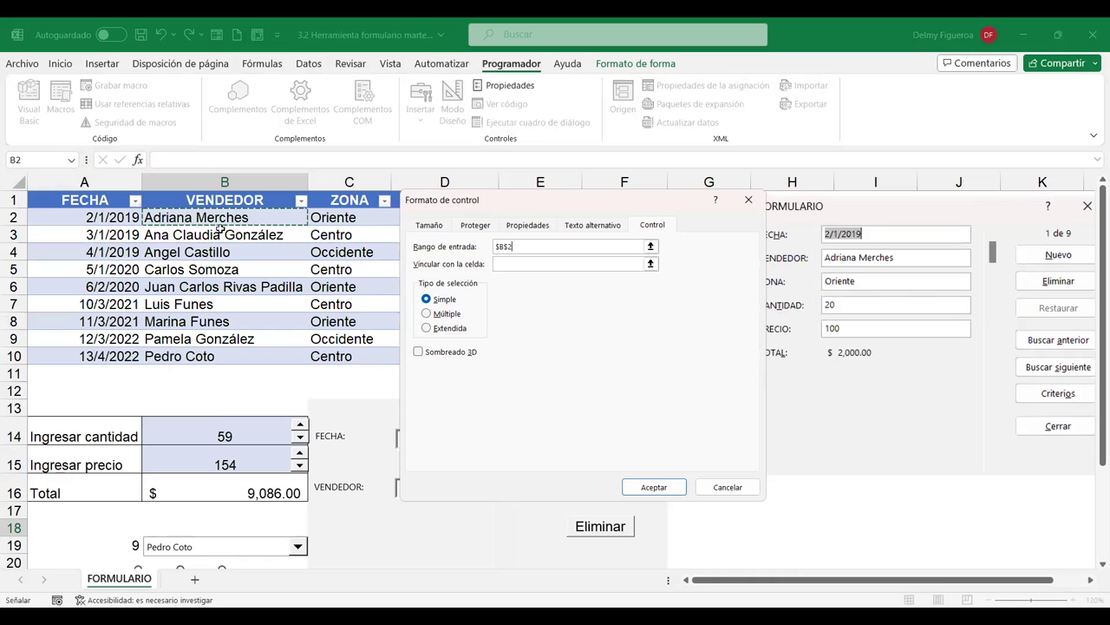
pyautogui.keyDown('shift'); pyautogui.click(208, 356); pyautogui.keyUp('shift')
pyautogui.press('Tab')
pyautogui.scroll(-4, 218, 401)
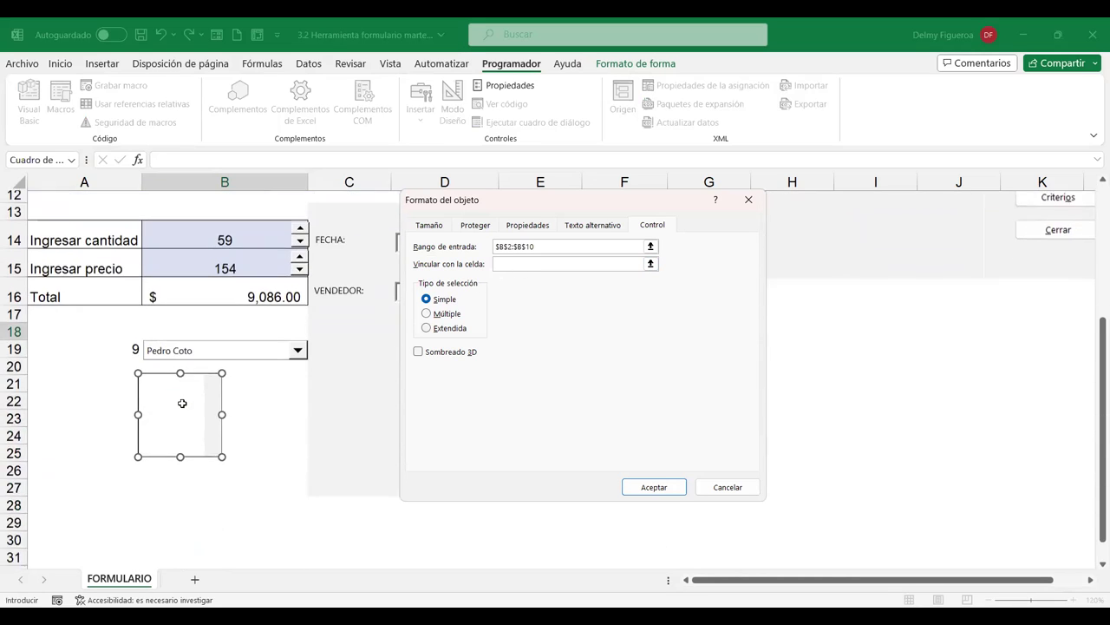
pyautogui.click(121, 368)
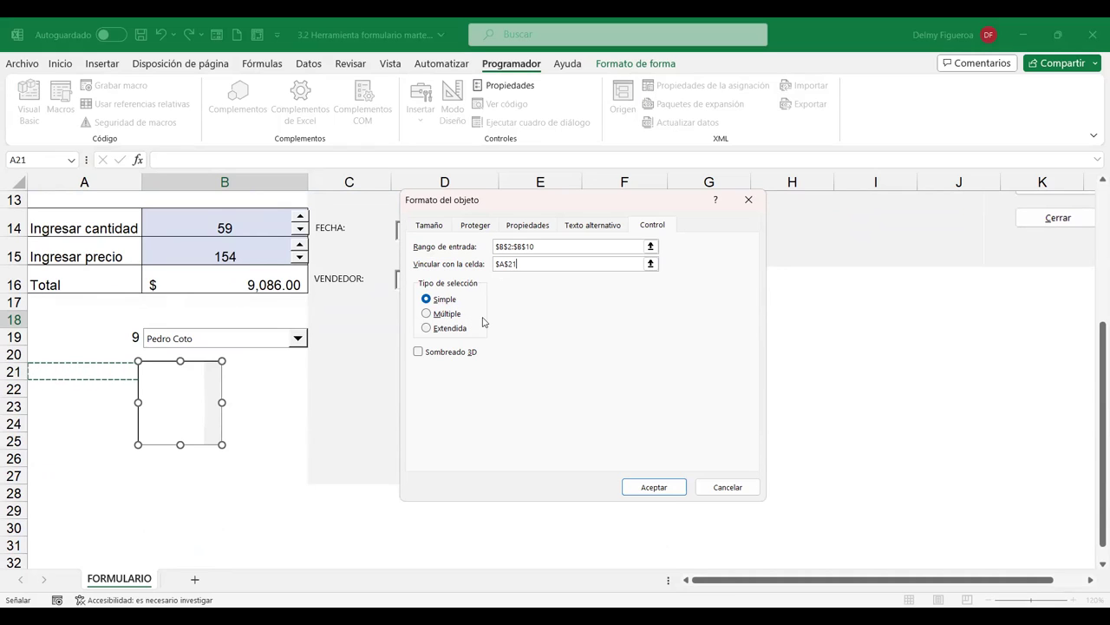
pyautogui.click(418, 352)
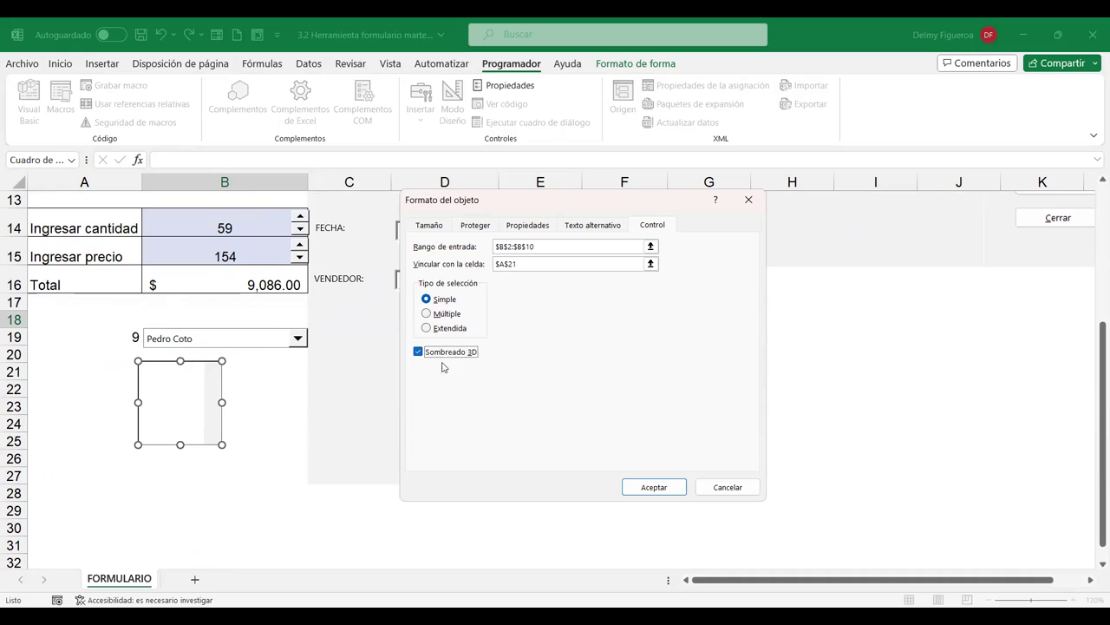
pyautogui.click(418, 351)
pyautogui.click(654, 488)
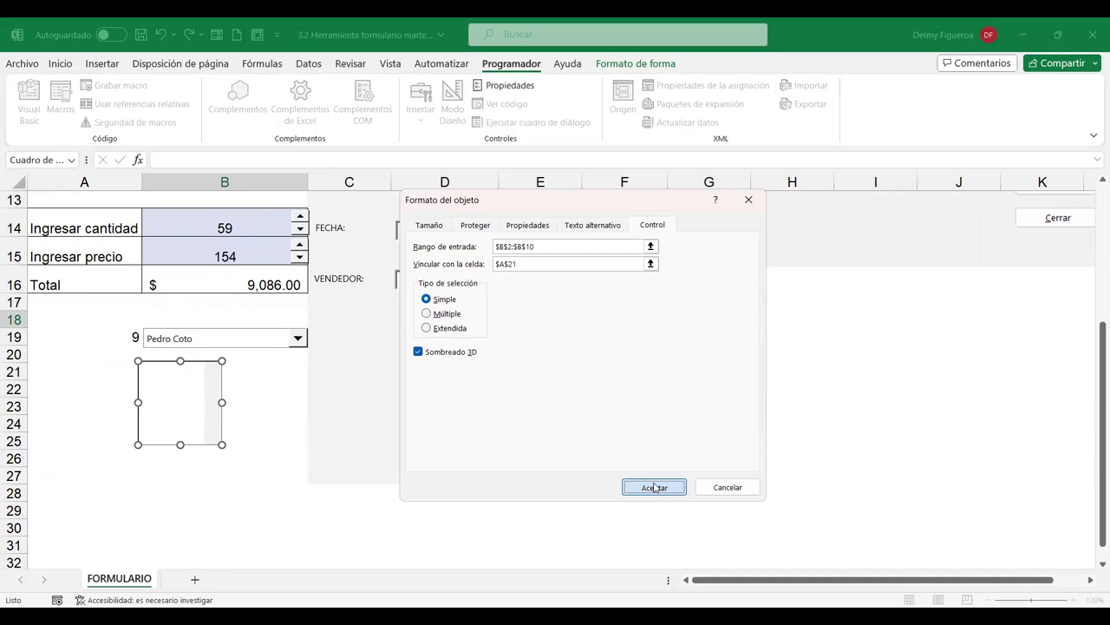
pyautogui.click(260, 404)
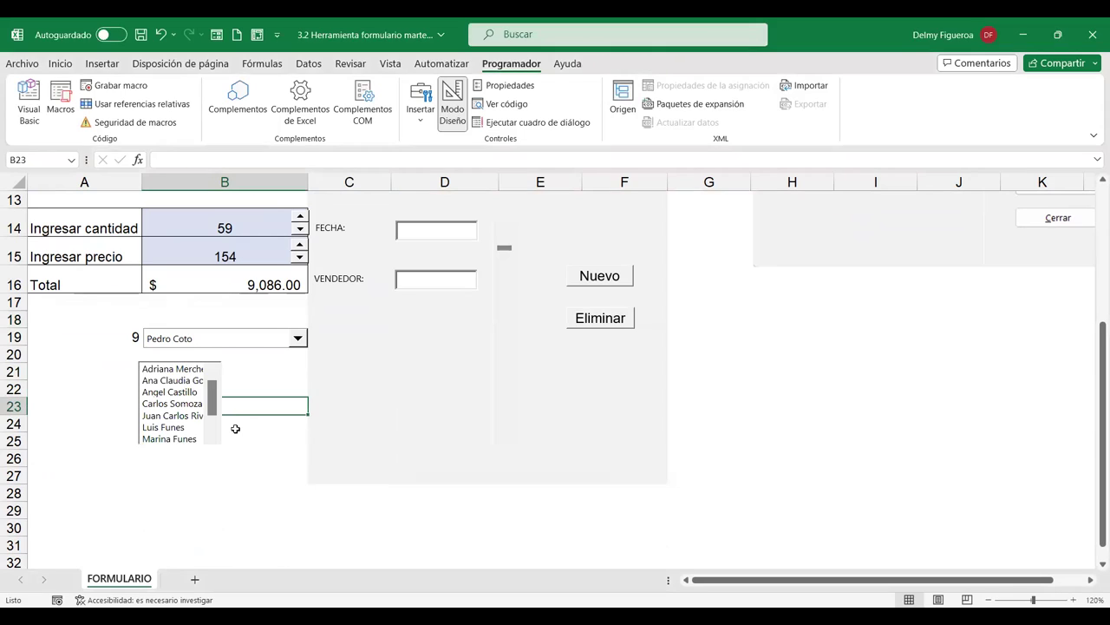
# Step: Enlarge the list box so all sellers show and nudge it slightly right
pyautogui.click(180, 403)
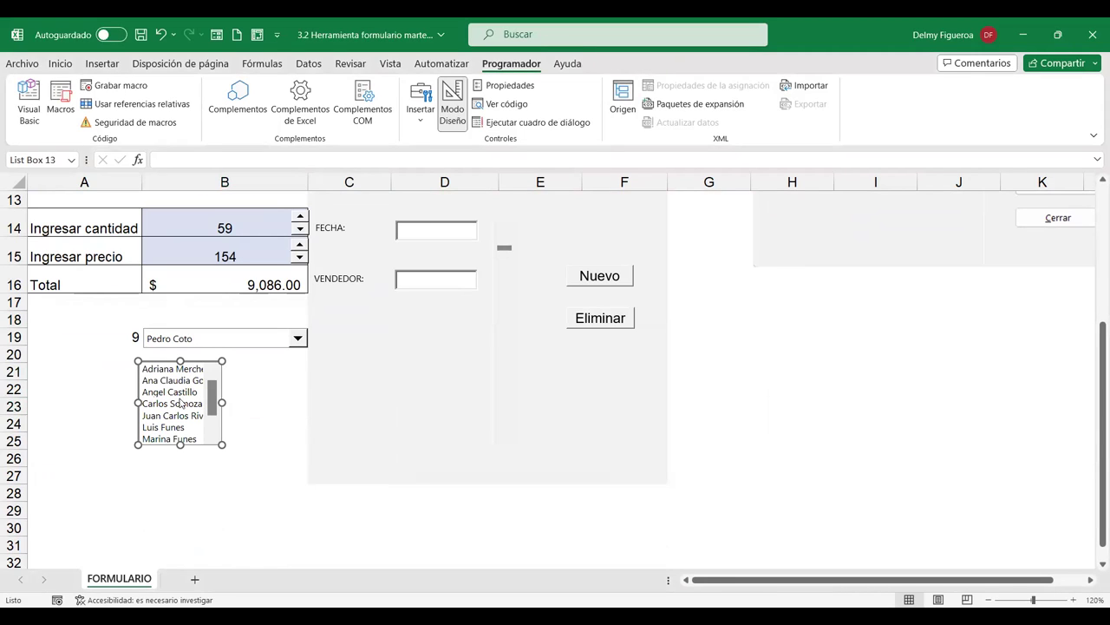
pyautogui.rightClick(178, 399)
pyautogui.moveTo(222, 444); pyautogui.dragTo(278, 477)
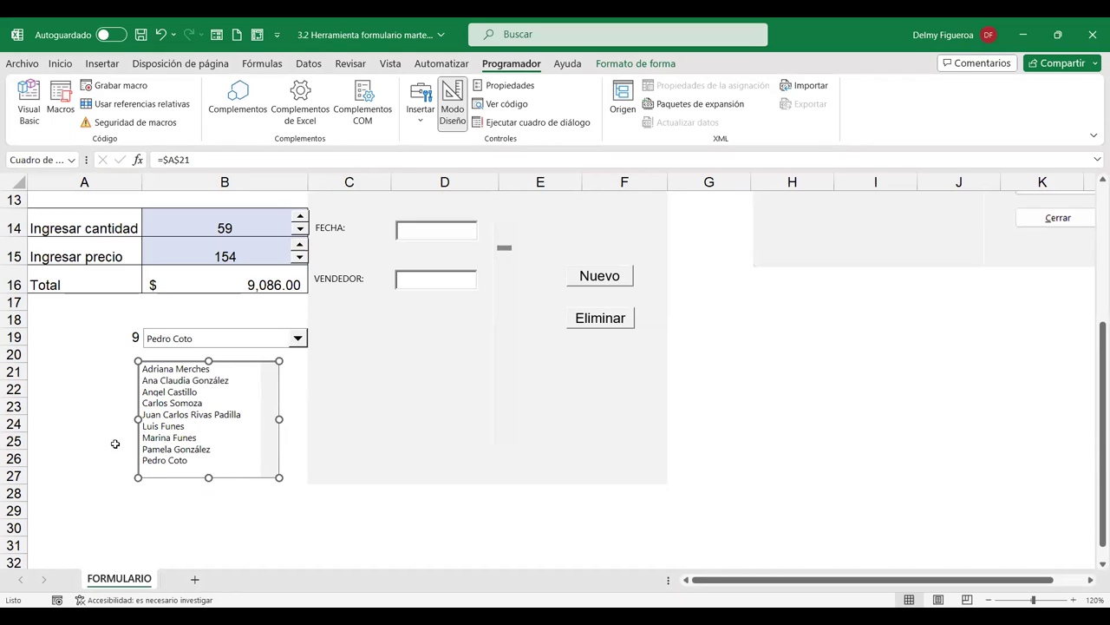
pyautogui.click(117, 407)
pyautogui.click(180, 391)
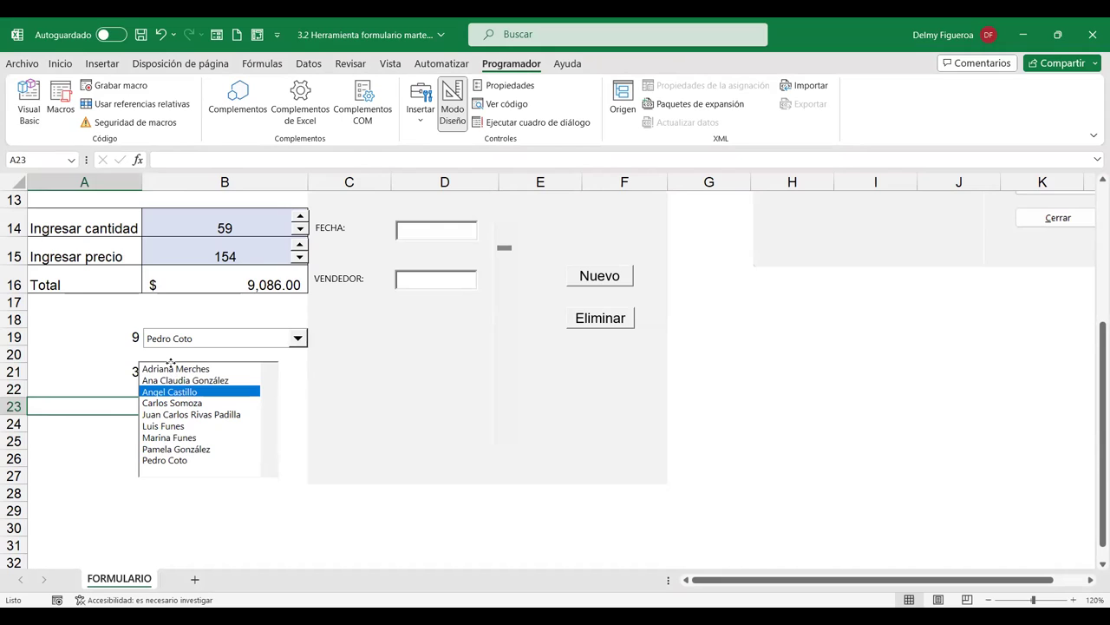
pyautogui.click(171, 364)
pyautogui.press('Right')
pyautogui.press('Right')
pyautogui.press('Right')
pyautogui.press('Right')
pyautogui.press('Right')
pyautogui.press('Right')
pyautogui.press('Right')
pyautogui.press('Right')
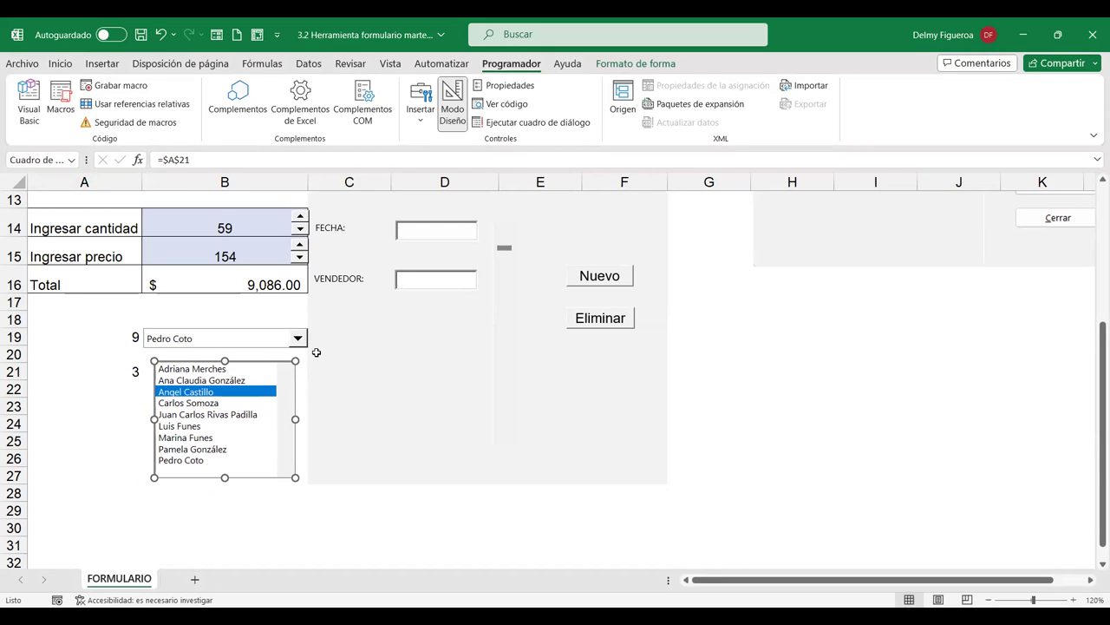
# Step: Select the eighth seller in the list box so linked cell A21 shows 8
pyautogui.click(87, 406)
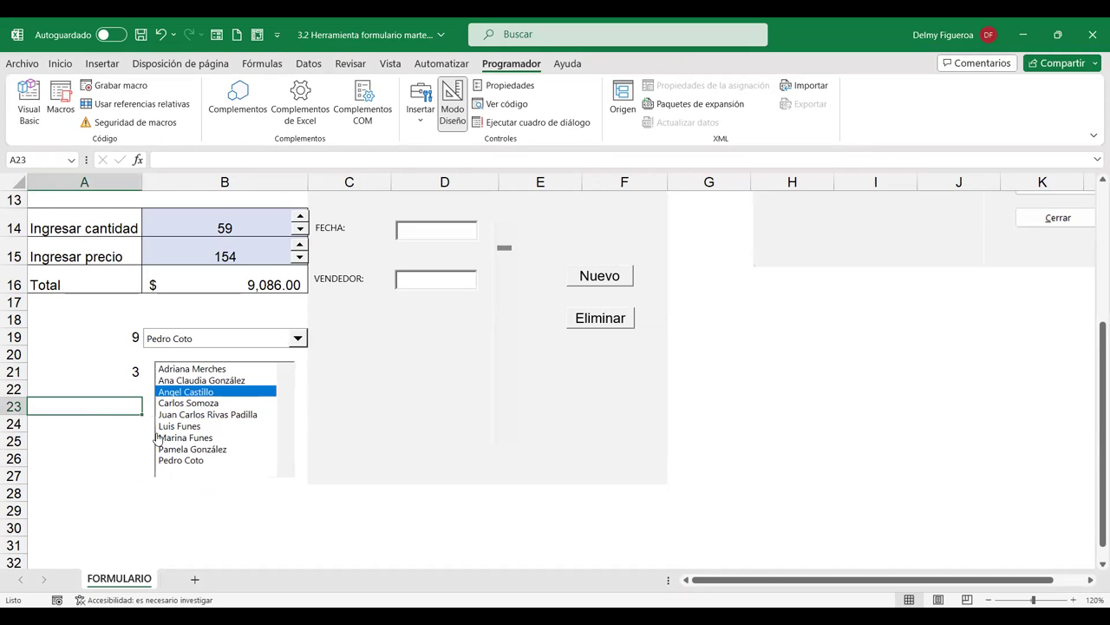
pyautogui.click(199, 448)
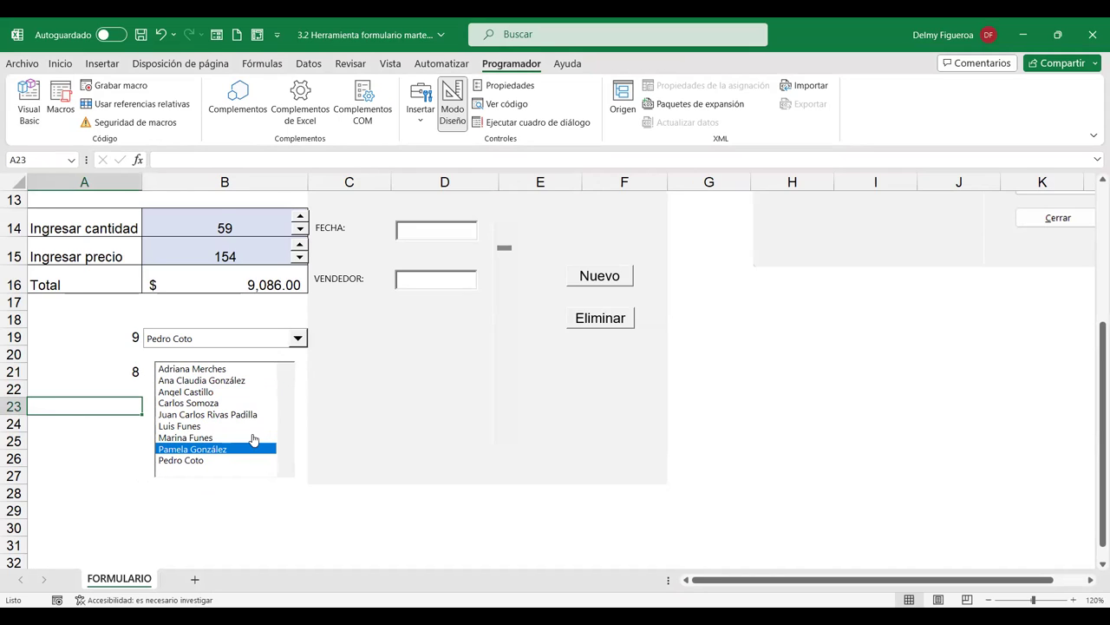
pyautogui.scroll(4, 304, 403)
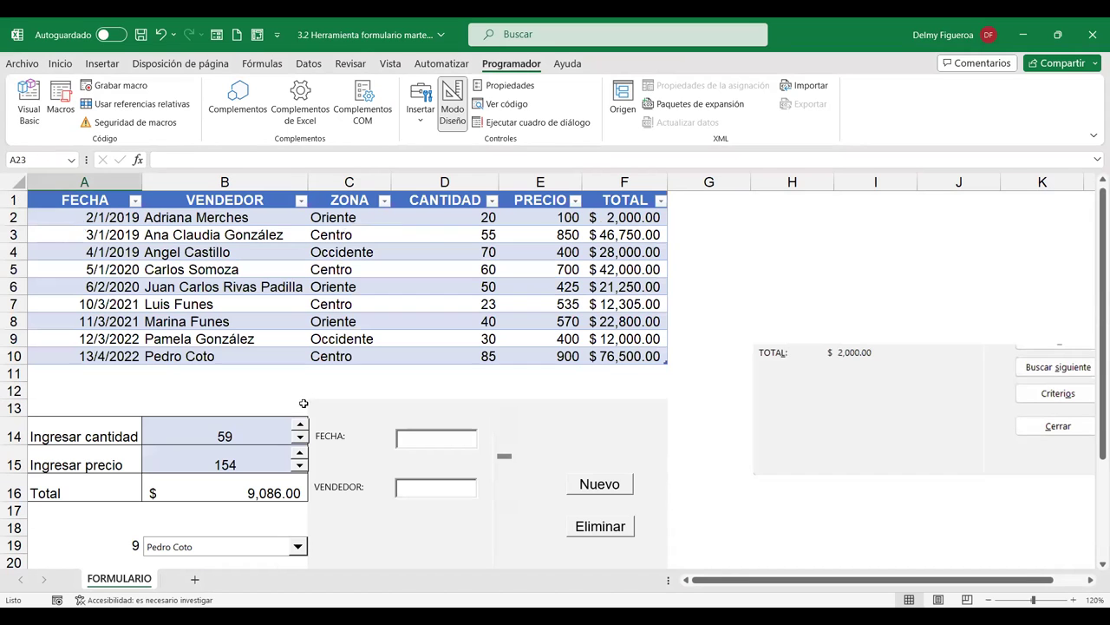
# Step: Add an option button labelled Soltero to the right of the form area
pyautogui.click(419, 123)
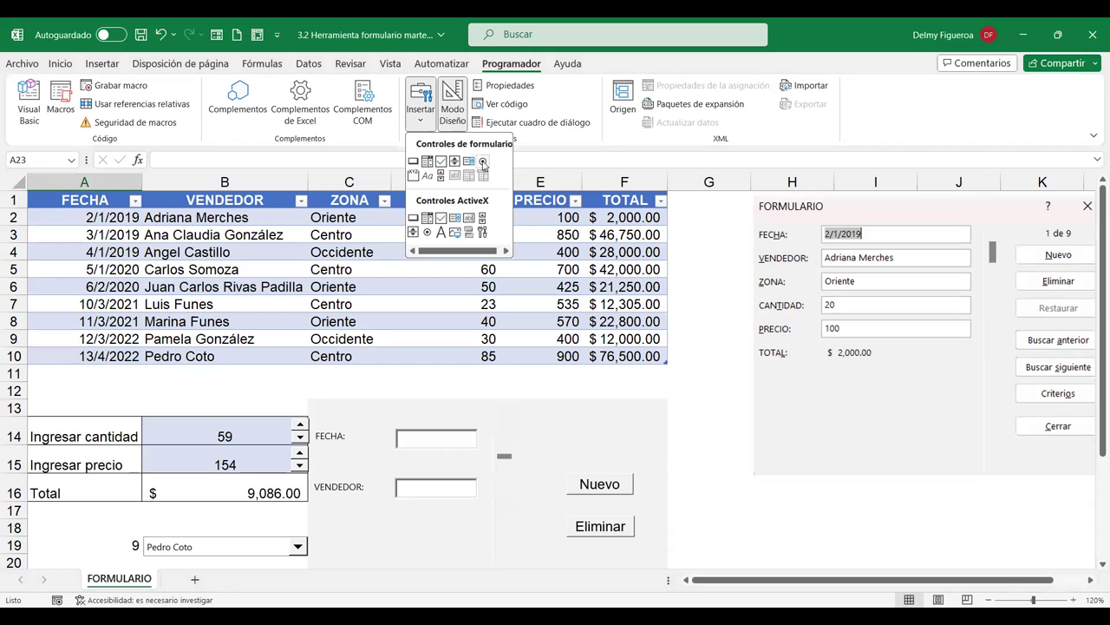
pyautogui.click(483, 163)
pyautogui.scroll(-5, 328, 352)
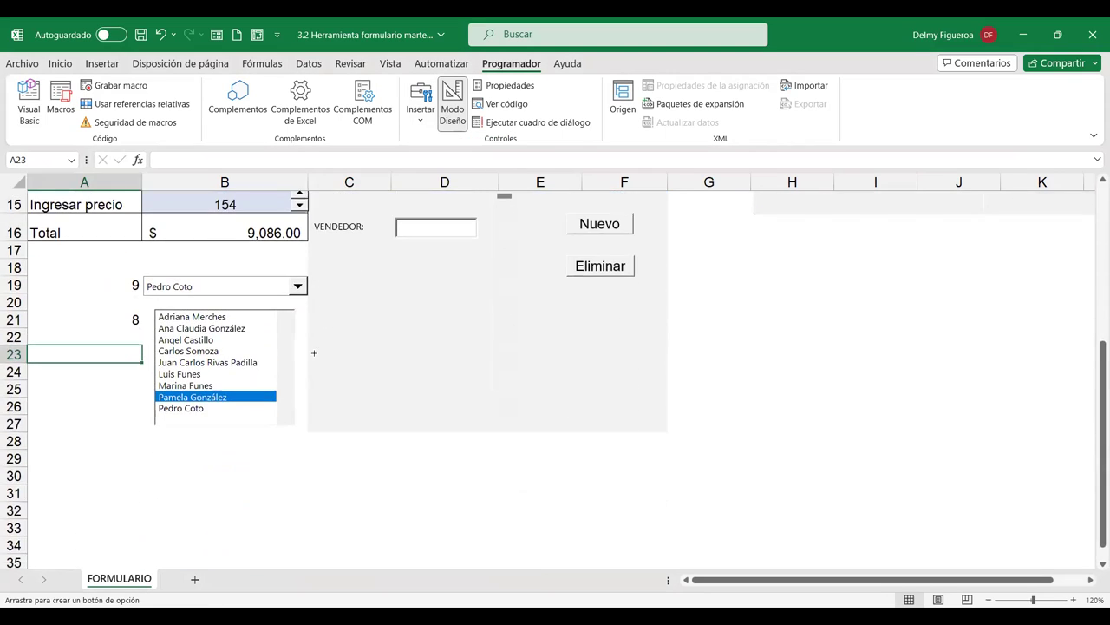
pyautogui.scroll(2, 329, 352)
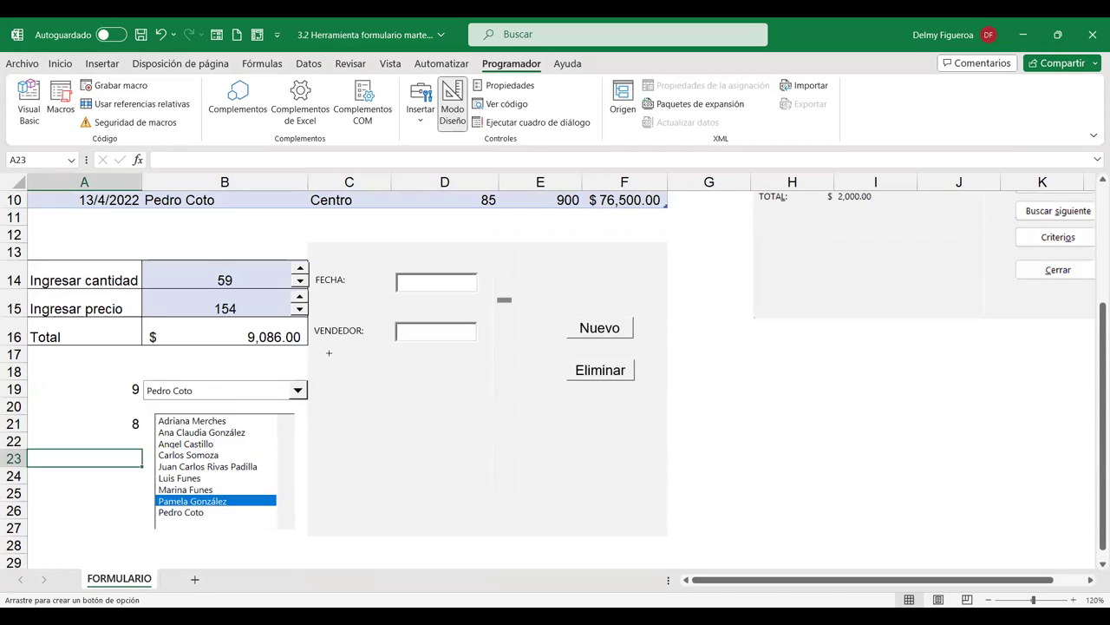
pyautogui.click(759, 349)
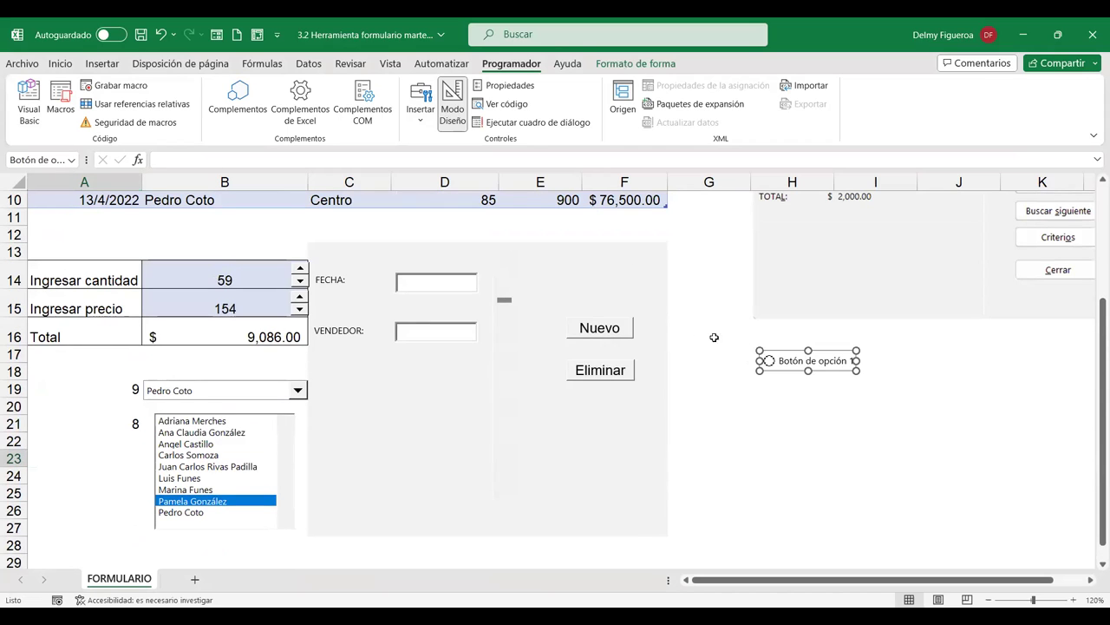
pyautogui.click(789, 358)
pyautogui.press('Delete')
pyautogui.press('Delete')
pyautogui.press('Delete')
pyautogui.press('Delete')
pyautogui.press('Delete')
pyautogui.press('Delete')
pyautogui.press('Delete')
pyautogui.press('Delete')
pyautogui.press('Delete')
pyautogui.press('Delete')
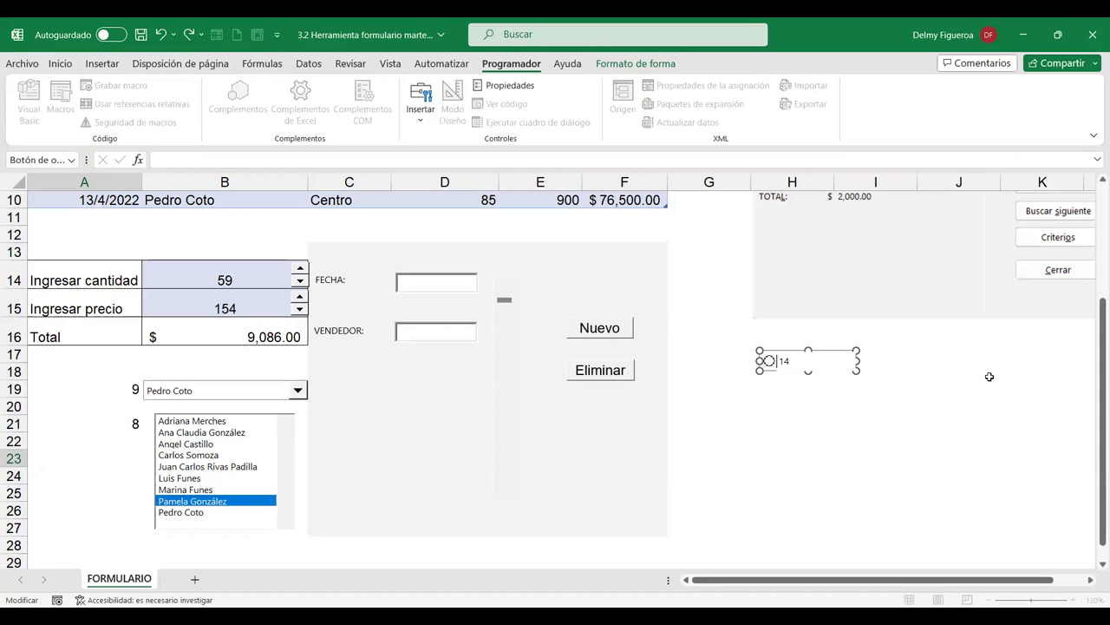
pyautogui.write('Soltero')
pyautogui.click(859, 354)
# Step: Copy the Soltero button just below it and relabel the copy Casado
pyautogui.rightClick(801, 358)
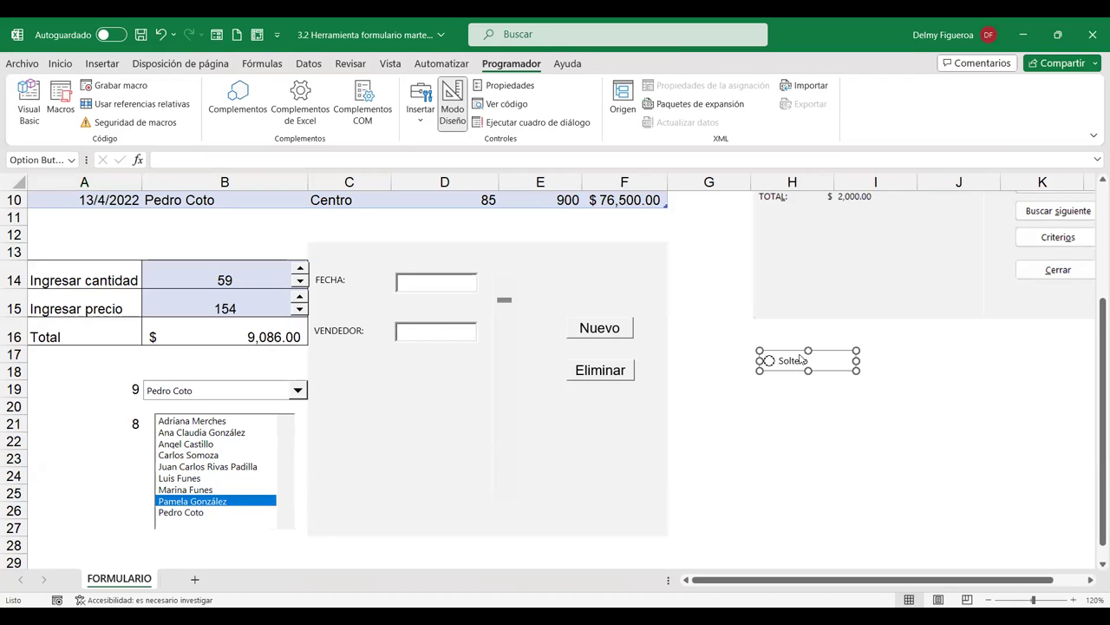
pyautogui.click(854, 348)
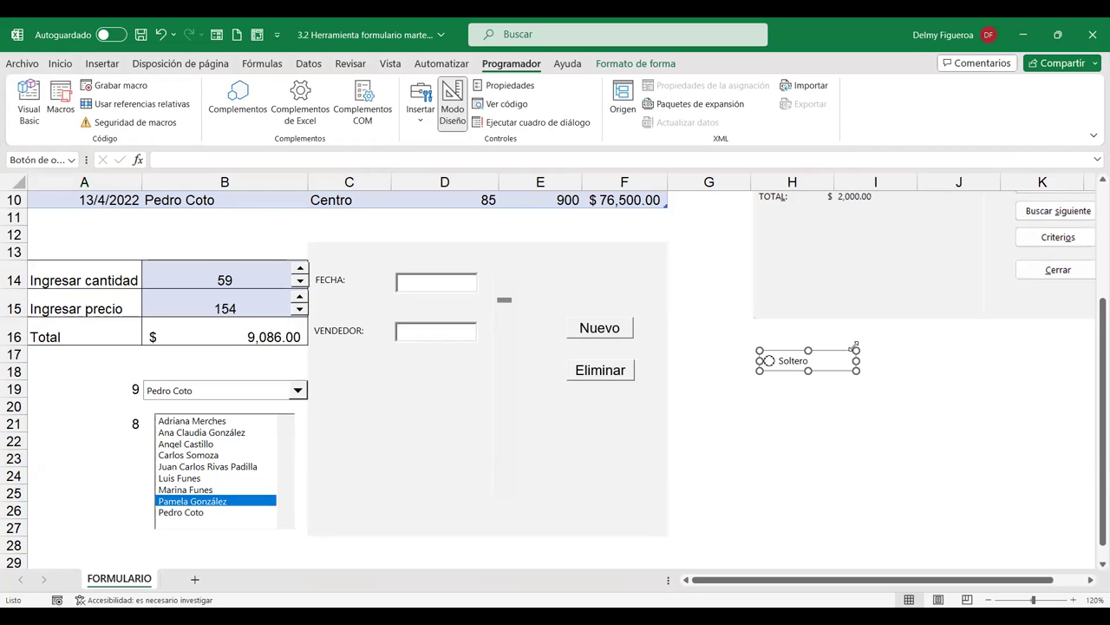
pyautogui.moveTo(852, 346); pyautogui.dragTo(833, 368)
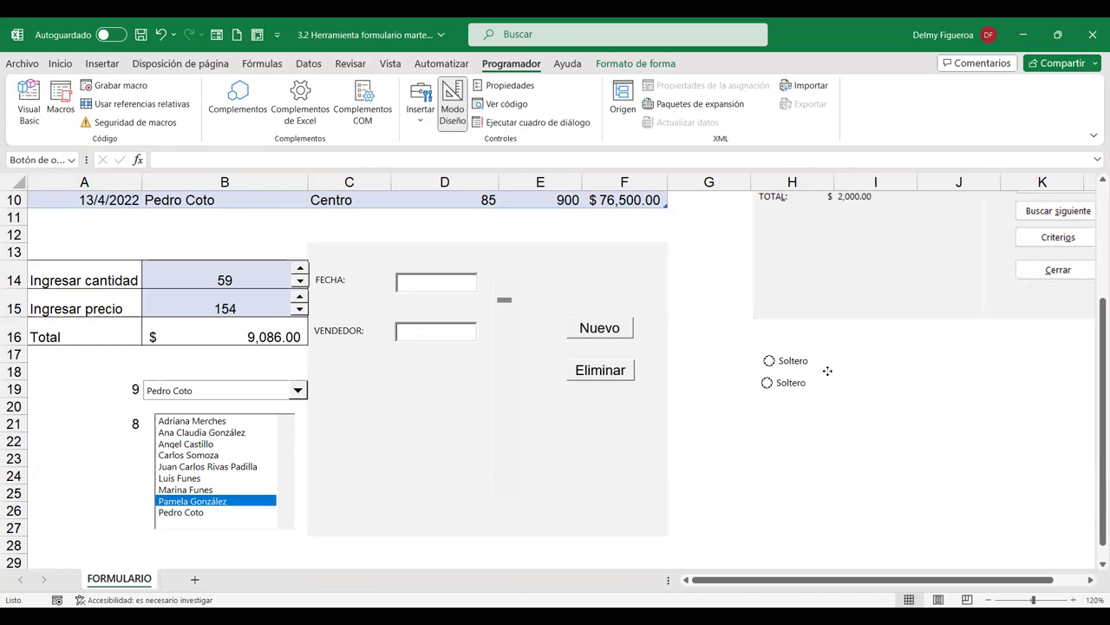
pyautogui.keyDown('ctrl'); pyautogui.click(804, 379); pyautogui.keyUp('ctrl')
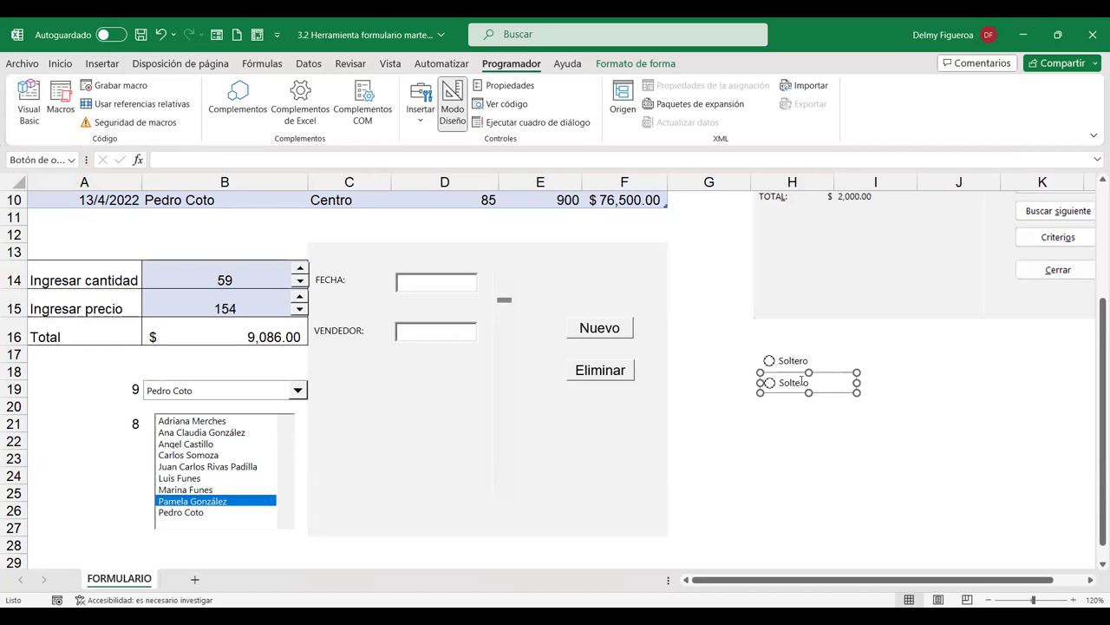
pyautogui.click(800, 380)
pyautogui.press('Delete')
pyautogui.press('Delete')
pyautogui.press('Delete')
pyautogui.press('Delete')
pyautogui.press('Delete')
pyautogui.write('Casado')
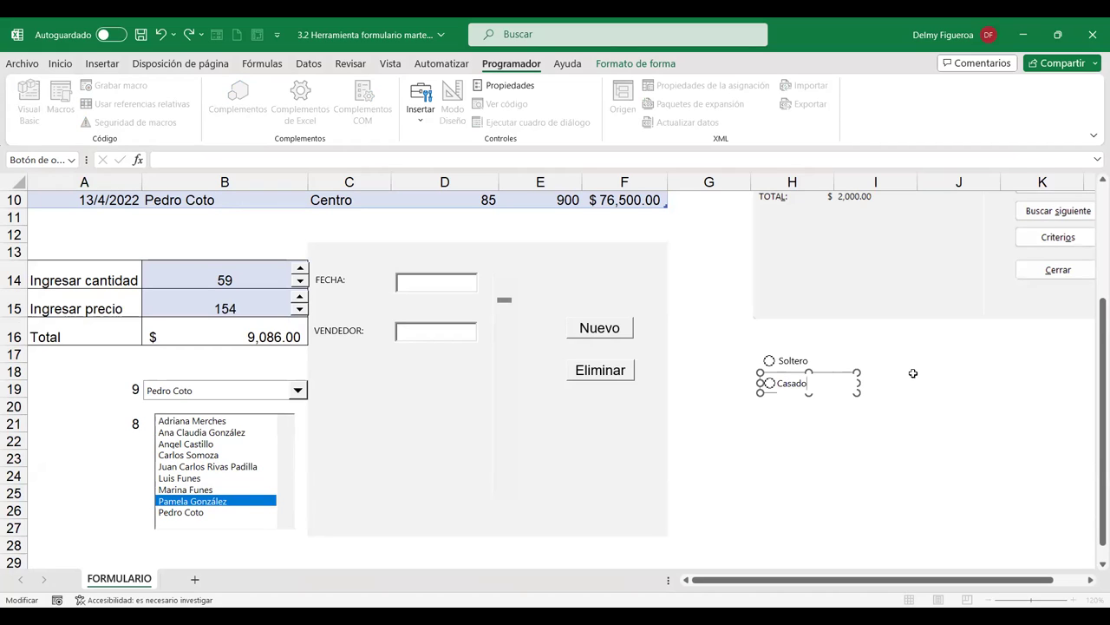
pyautogui.click(913, 373)
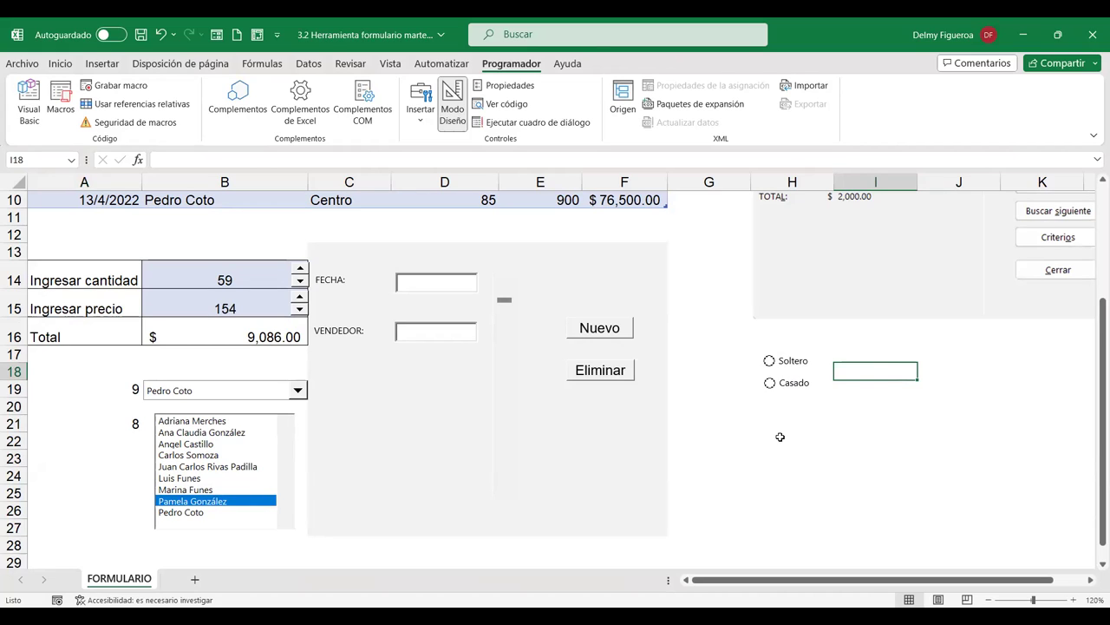
# Step: Toggle between Soltero and Casado, leaving Casado chosen
pyautogui.click(769, 361)
pyautogui.click(770, 387)
pyautogui.click(771, 365)
pyautogui.click(770, 382)
pyautogui.scroll(3, 743, 373)
# Step: Draw a group box below the Soltero and Casado option buttons
pyautogui.click(419, 120)
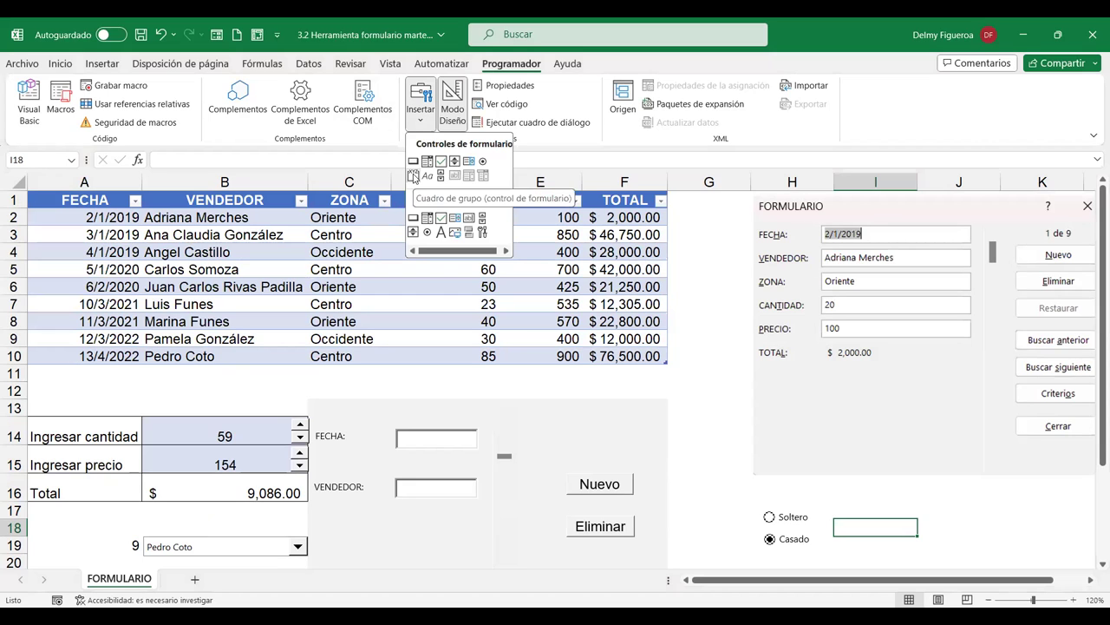
pyautogui.click(413, 173)
pyautogui.scroll(-5, 754, 330)
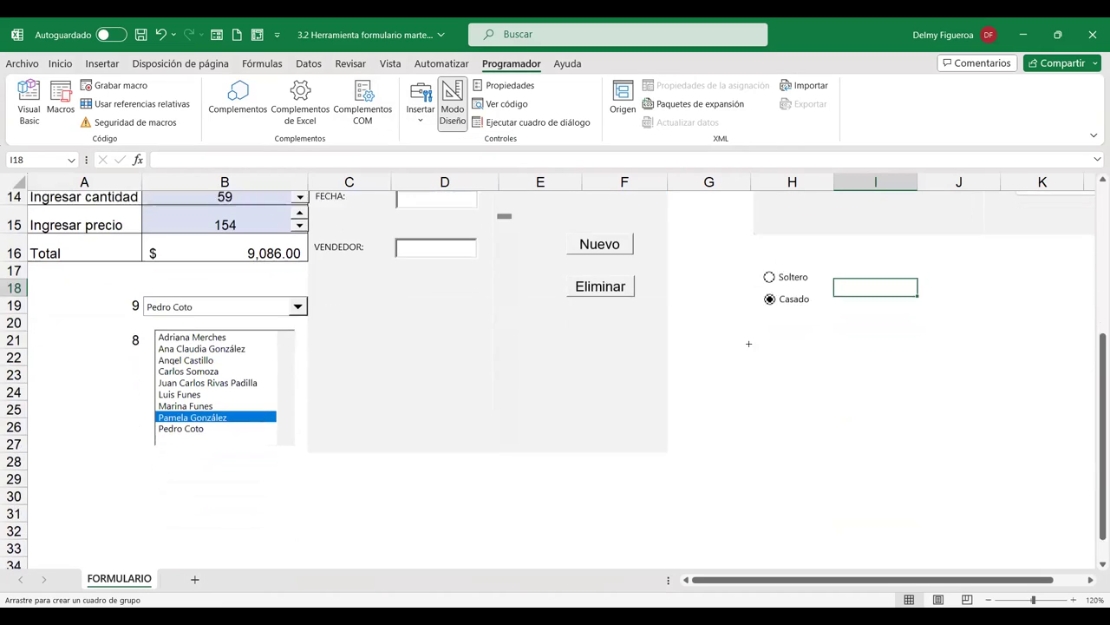
pyautogui.moveTo(762, 307); pyautogui.dragTo(868, 393)
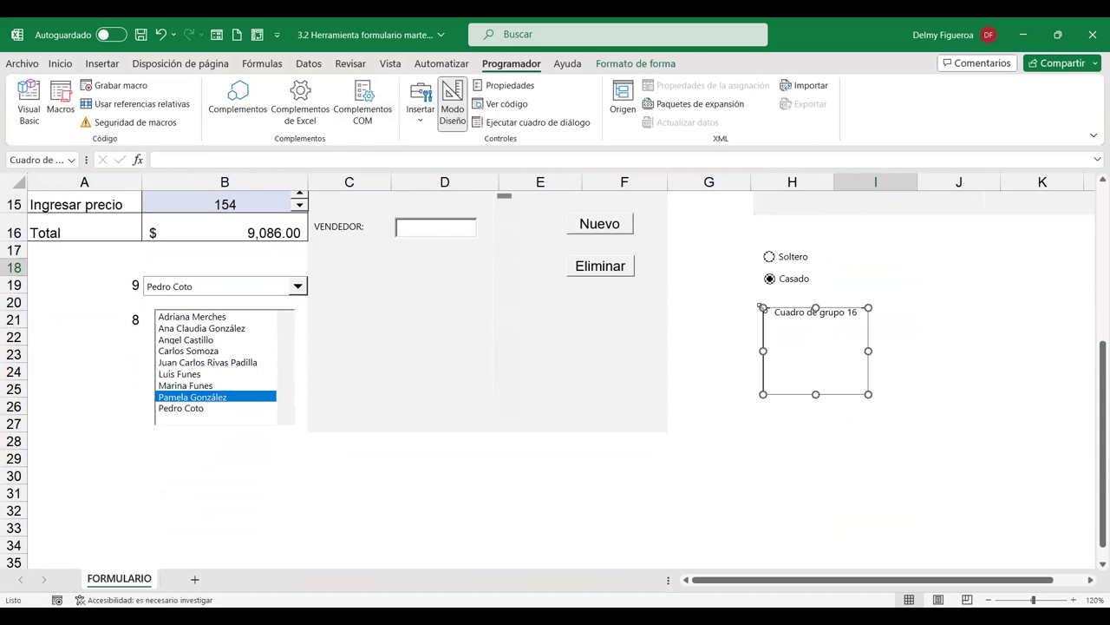
pyautogui.click(1005, 351)
pyautogui.scroll(1, 826, 339)
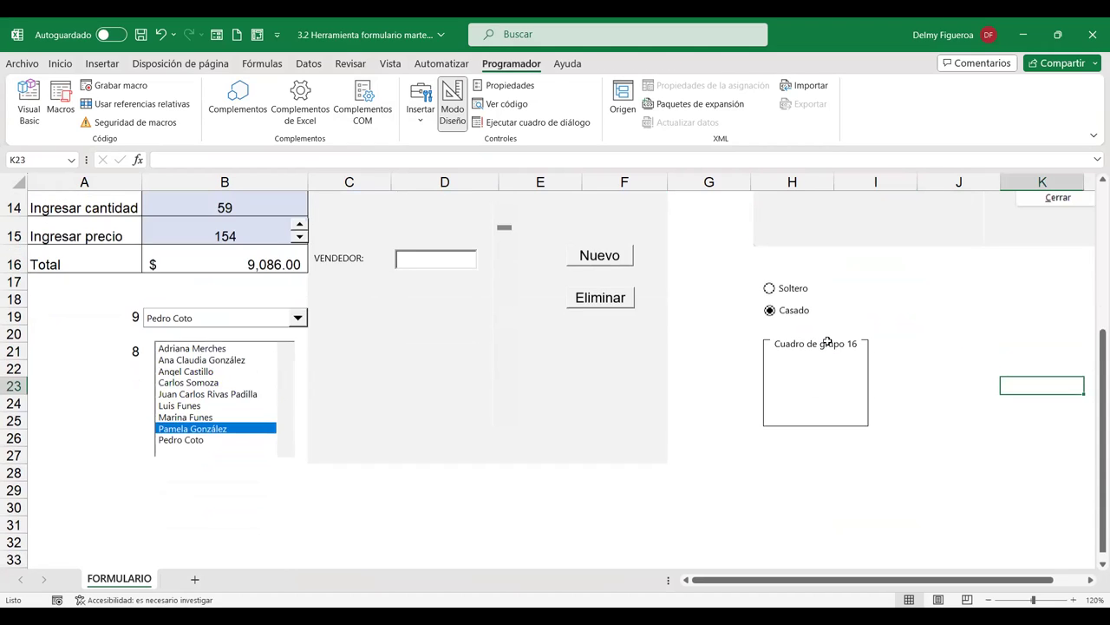
pyautogui.scroll(4, 826, 339)
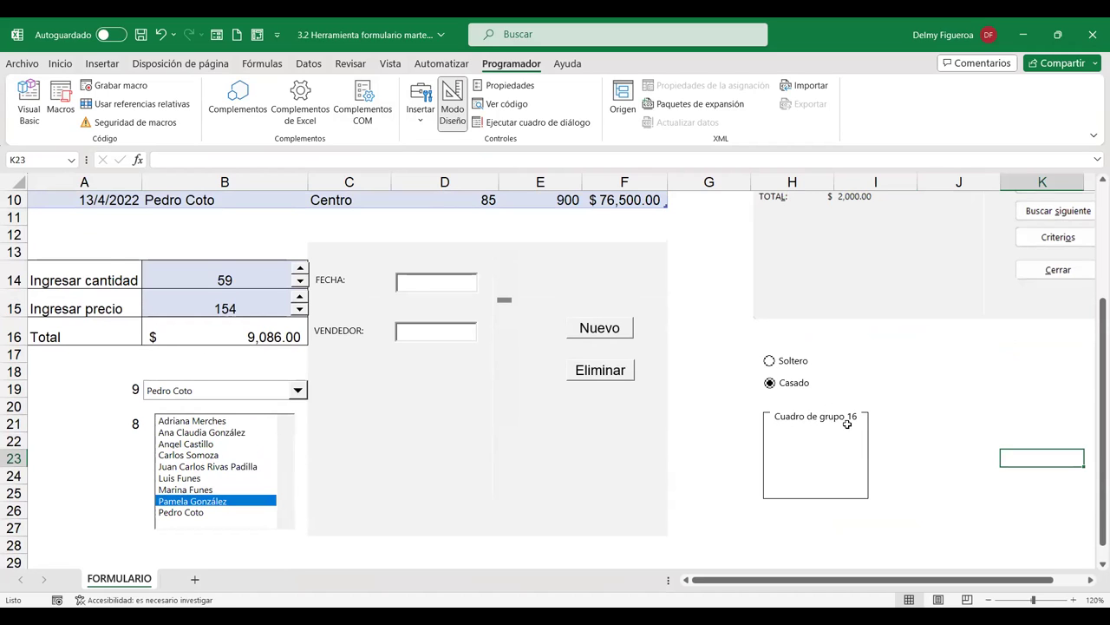
pyautogui.scroll(-1, 847, 423)
# Step: Change the group box caption to Vendedores
pyautogui.click(814, 363)
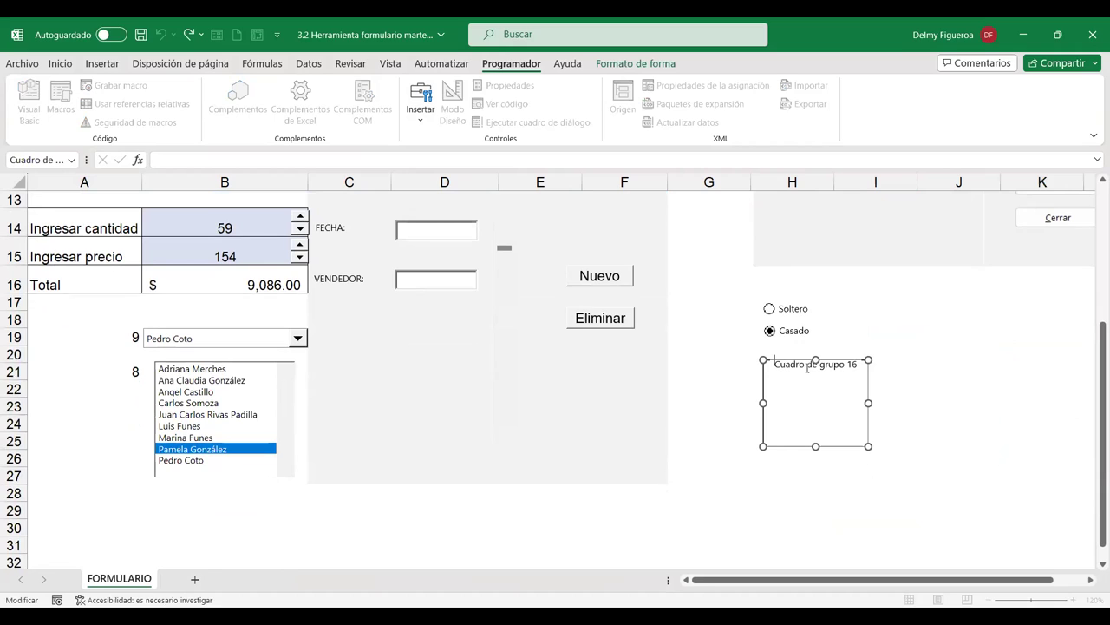
pyautogui.click(783, 366)
pyautogui.press('Delete')
pyautogui.press('Delete')
pyautogui.press('Delete')
pyautogui.press('Delete')
pyautogui.press('Delete')
pyautogui.press('Delete')
pyautogui.press('Delete')
pyautogui.press('Delete')
pyautogui.press('Delete')
pyautogui.press('Delete')
pyautogui.press('Delete')
pyautogui.press('Delete')
pyautogui.press('Delete')
pyautogui.press('Delete')
pyautogui.press('Delete')
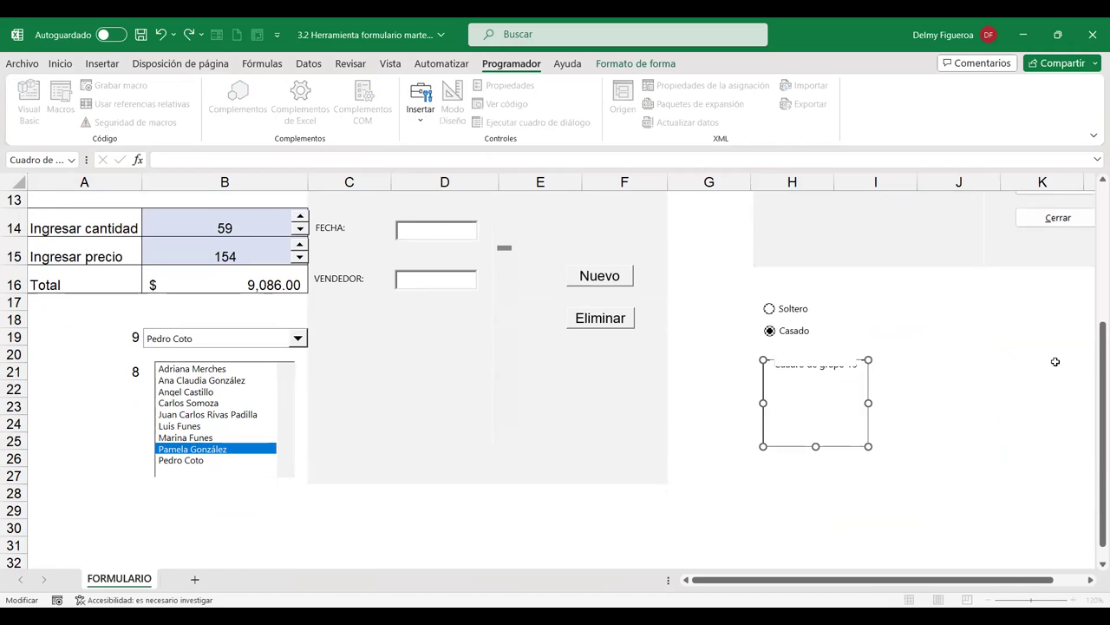
pyautogui.write('Vendedores')
pyautogui.click(1002, 369)
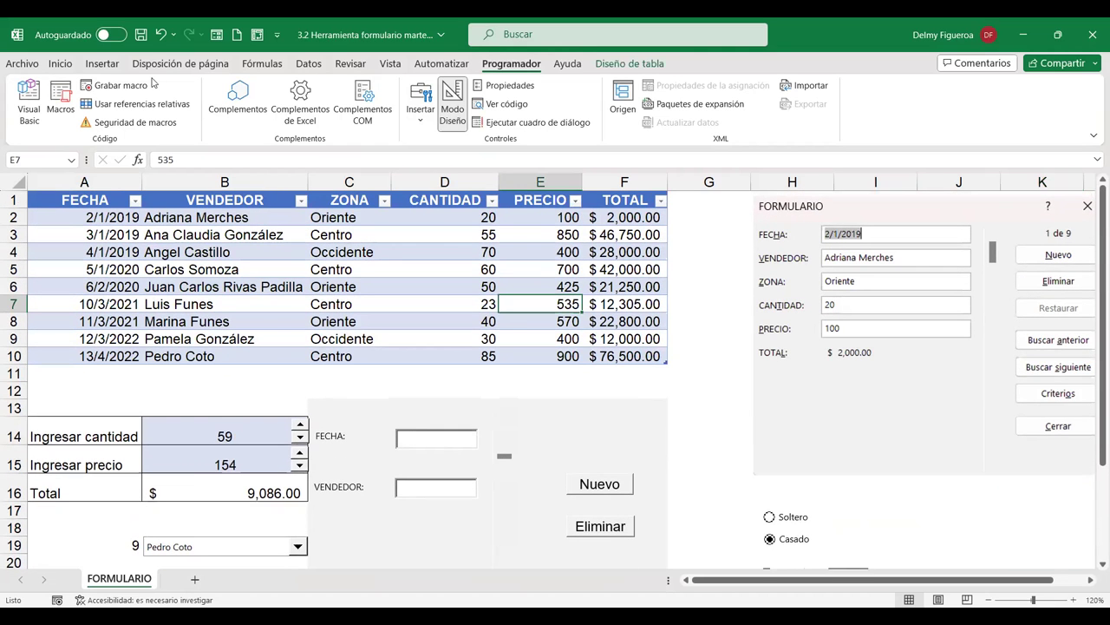
# Step: Open the sales table's data entry form and close it again
pyautogui.click(216, 37)
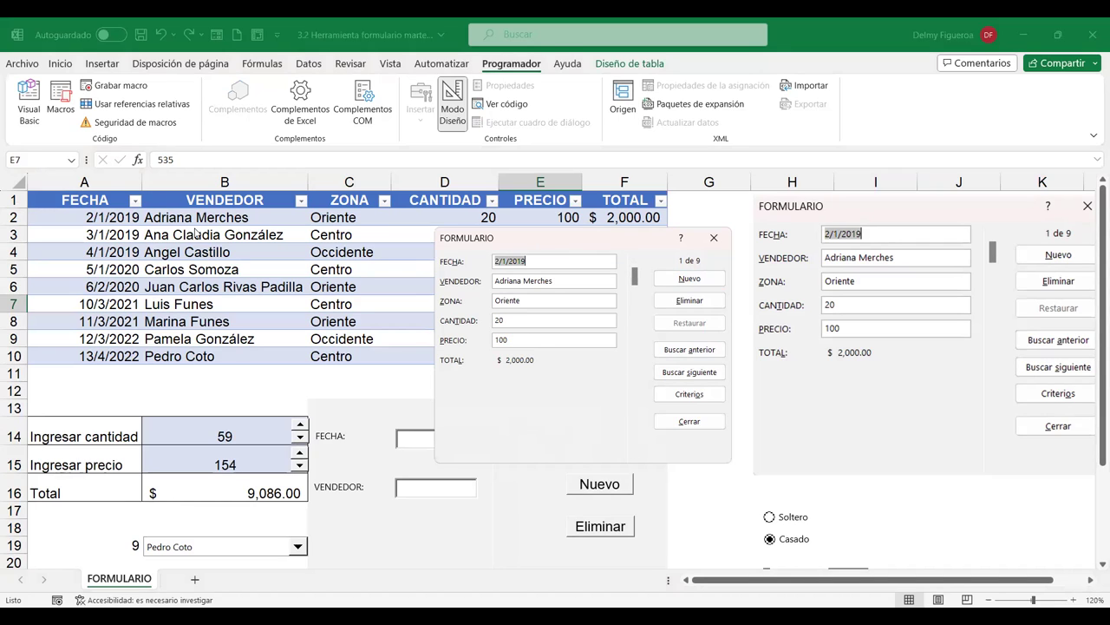
pyautogui.click(669, 428)
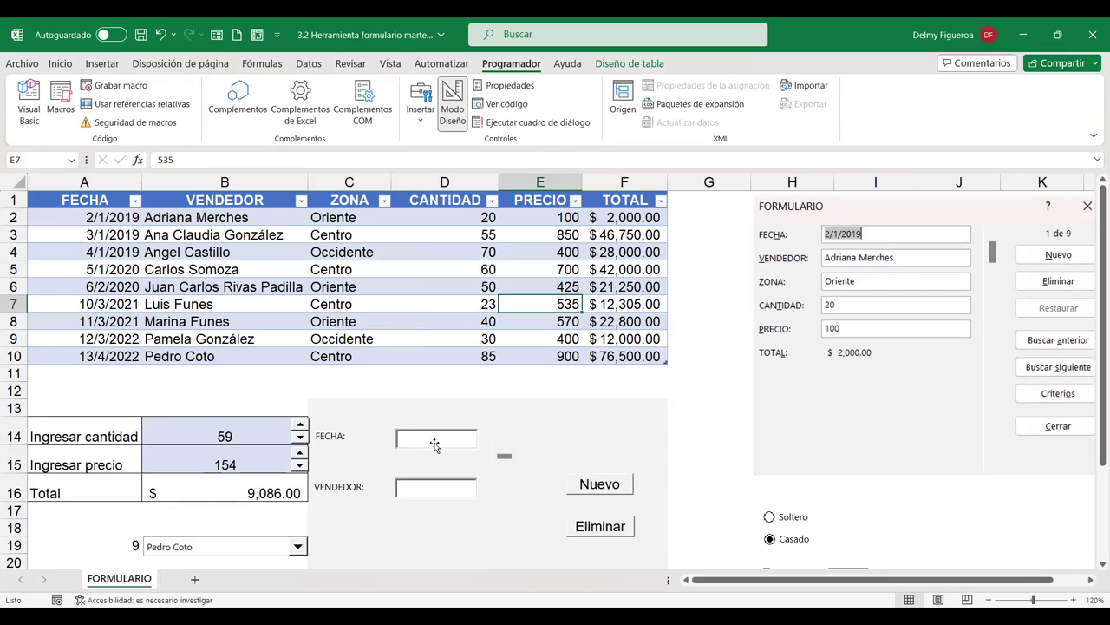
pyautogui.scroll(-2, 126, 486)
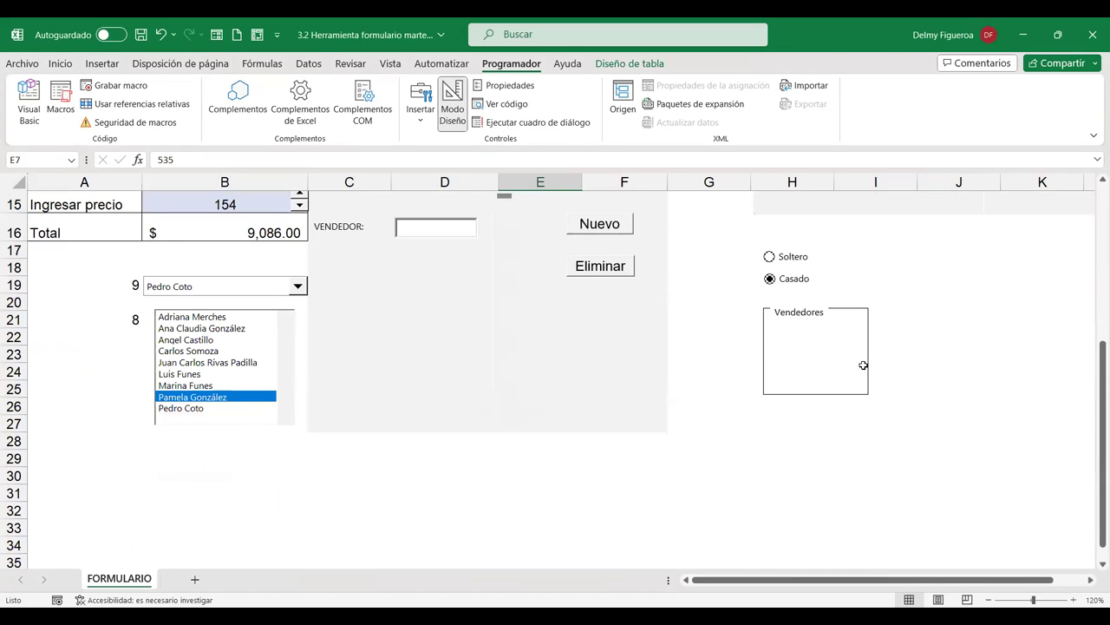